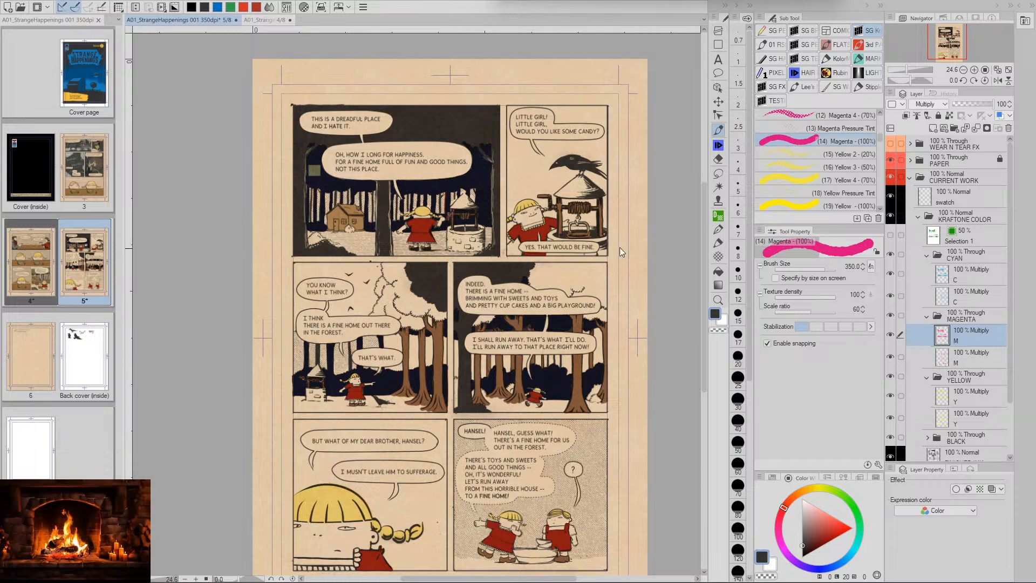
Try duplicating the upper C layer in the CYAN folder and hiding the copy beneath it
click(941, 273)
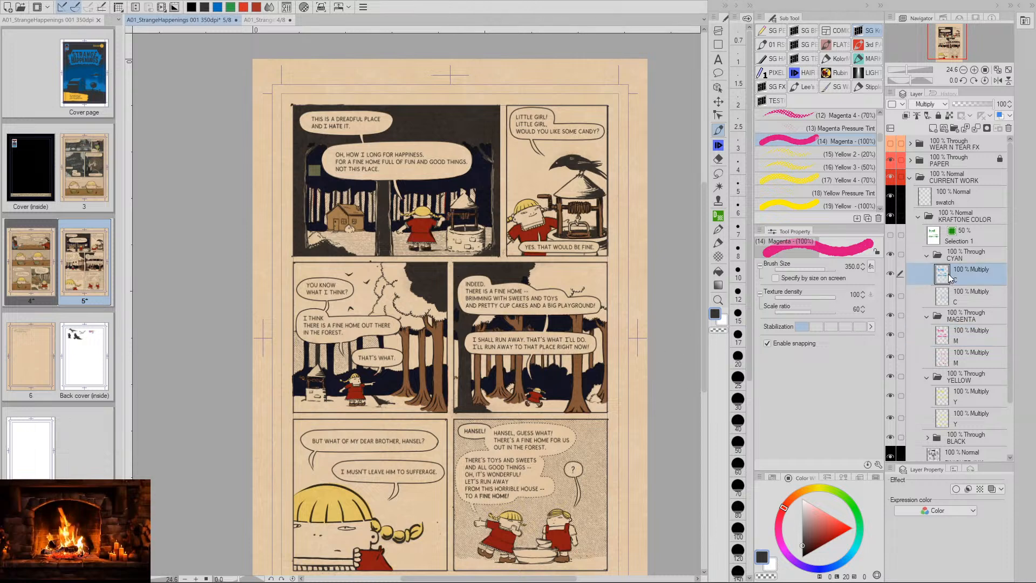
key(ctrl+c)
key(ctrl+v)
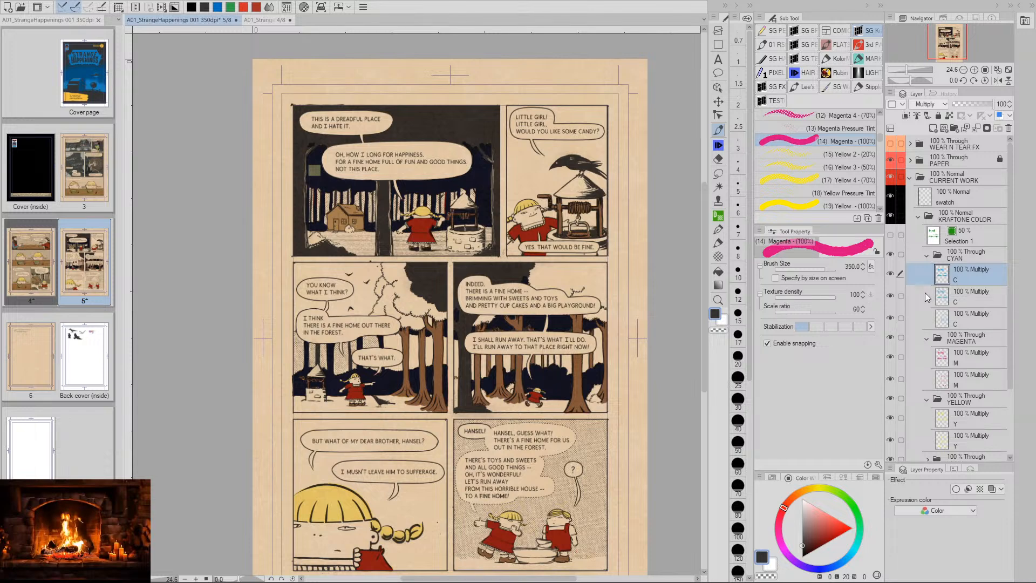
click(890, 296)
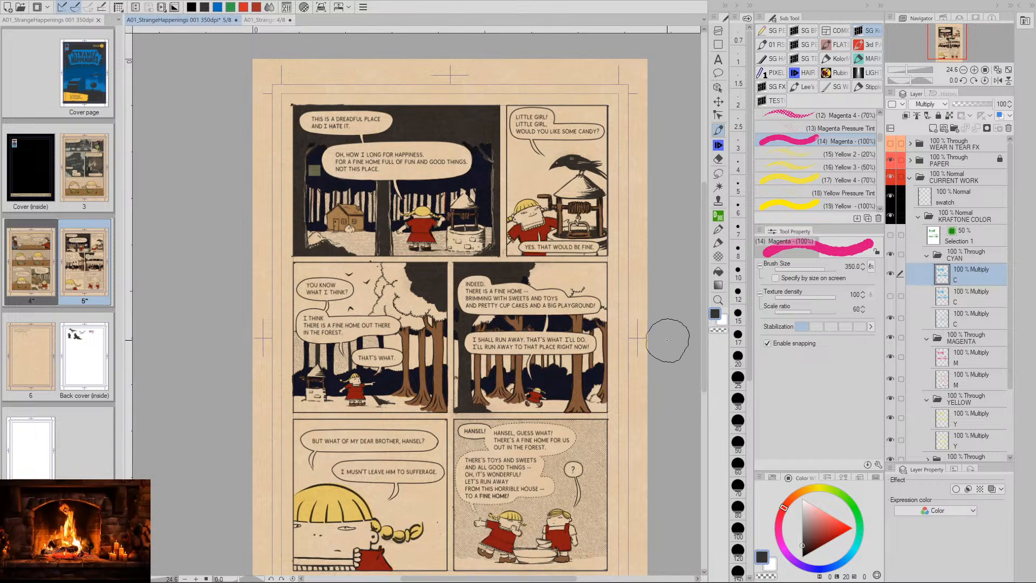
key(ctrl+z)
click(891, 273)
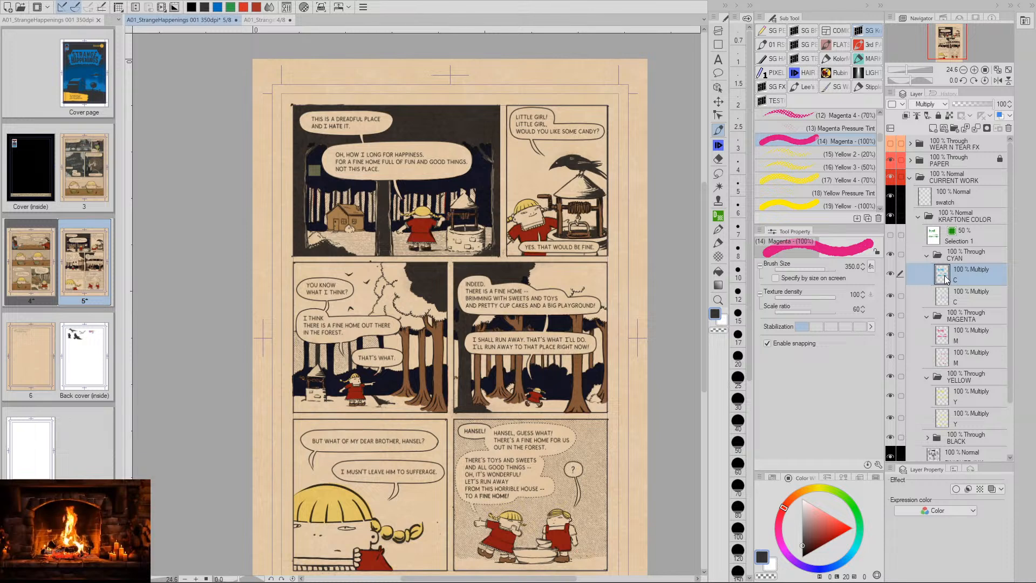
Try shifting the upper C layer's artwork down and to the left on the page and duplicating the layer
click(718, 102)
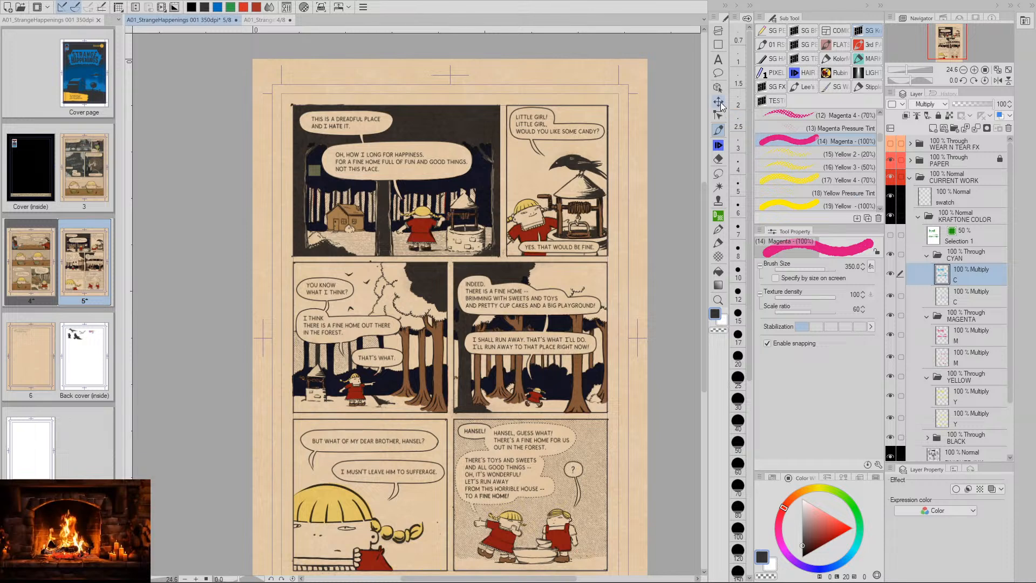
drag(505, 195, 455, 232)
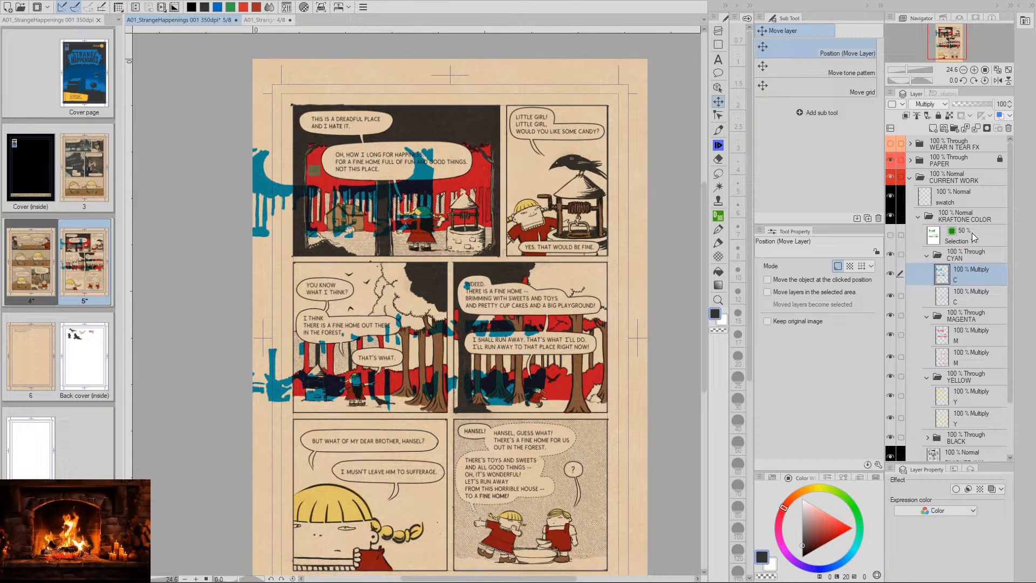
key(ctrl+e)
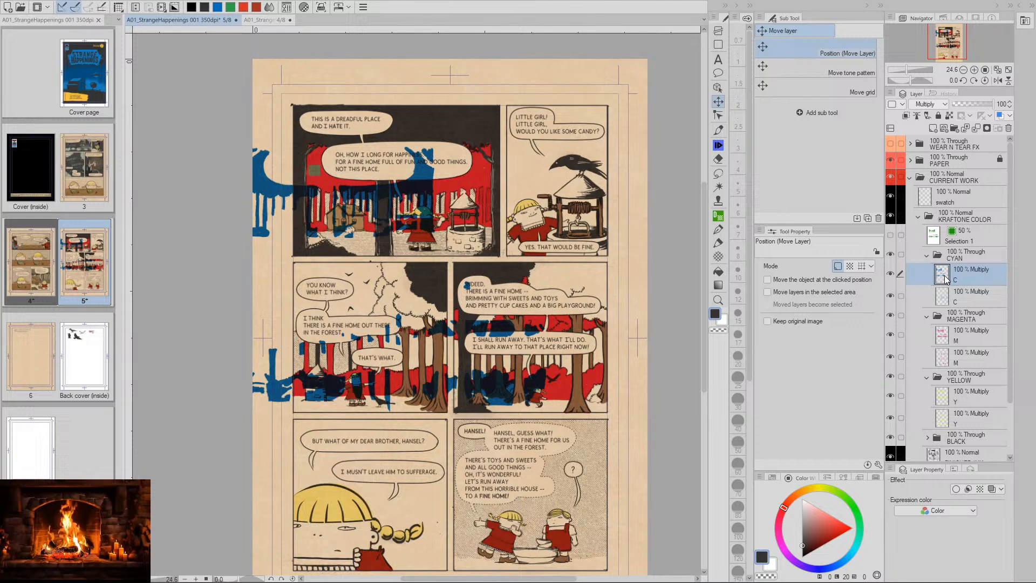
key(ctrl+v)
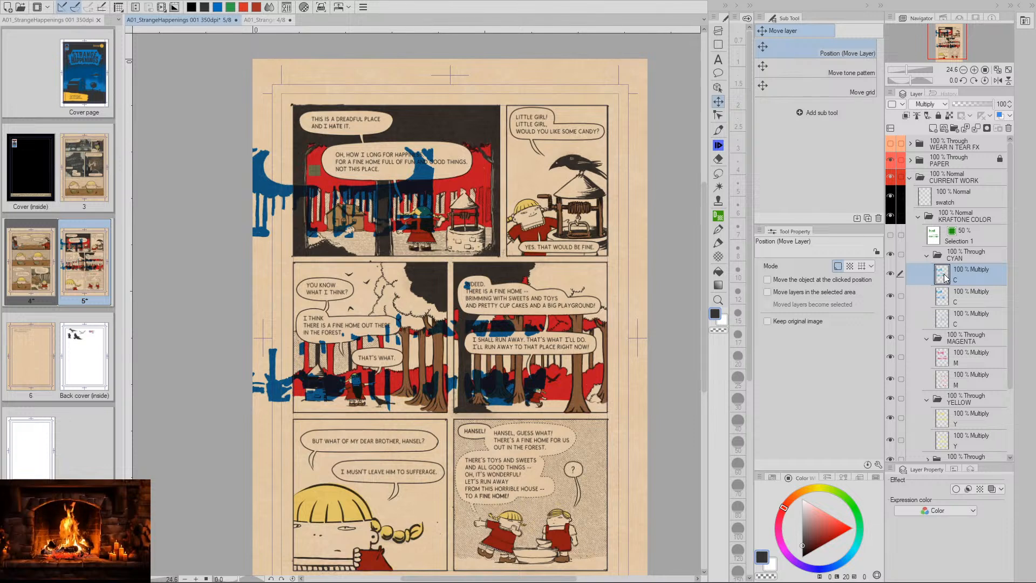
key(ctrl+z)
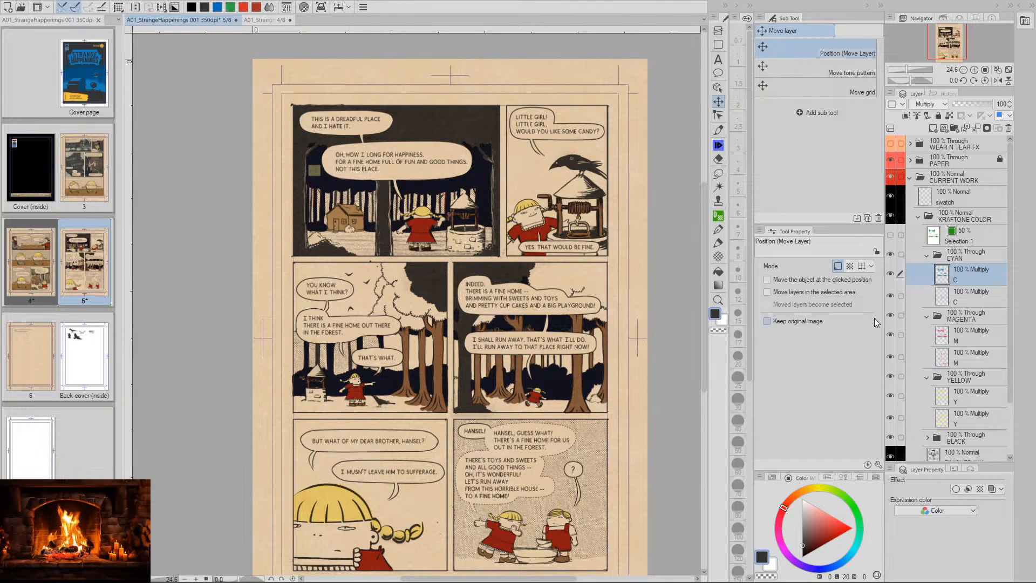
Duplicate the upper C layer in the CYAN folder and hide the copy beneath it as an untouched backup
key(ctrl+c)
key(ctrl+v)
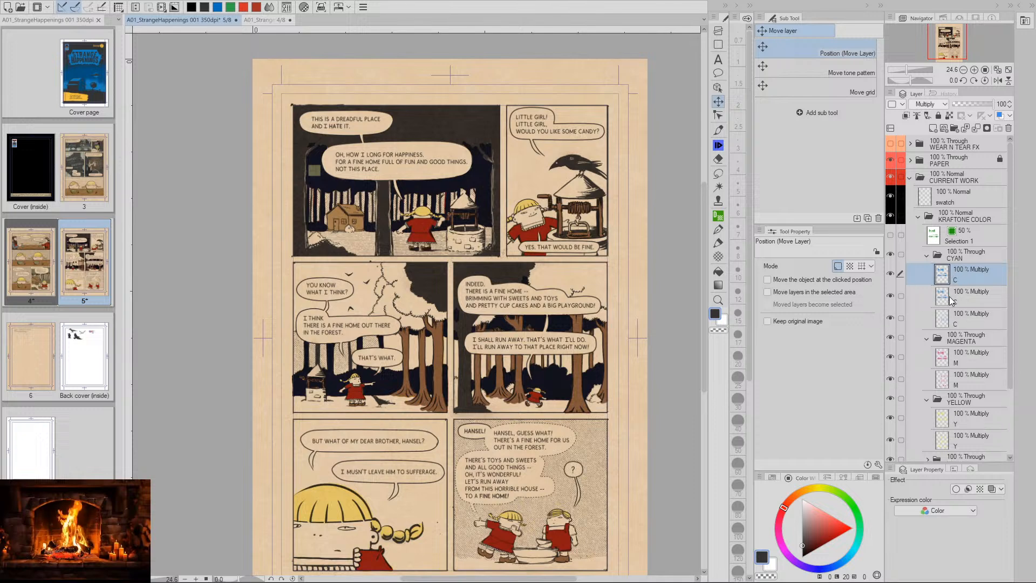
click(890, 296)
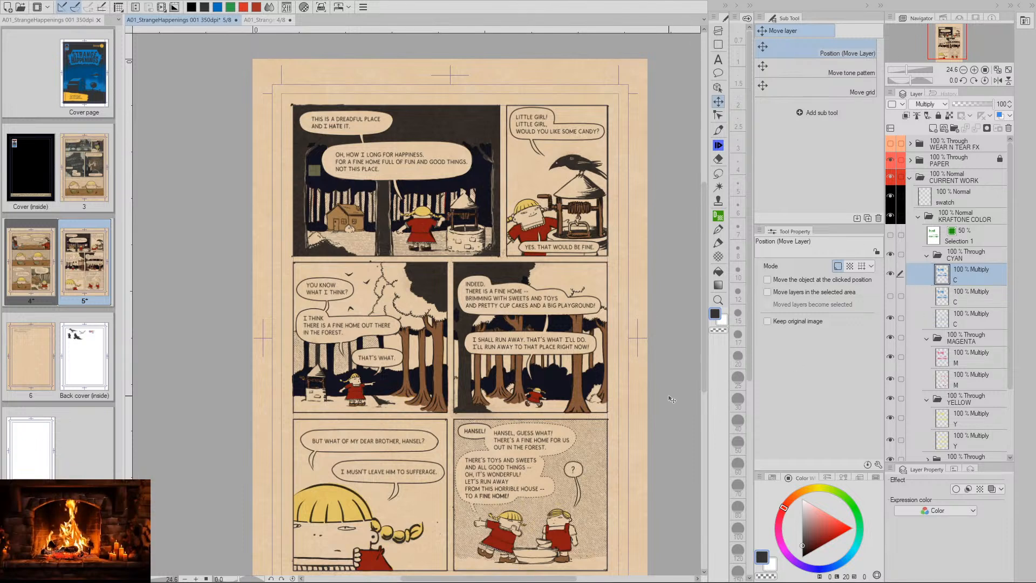
Lighten the upper C layer with a Hue/Saturation/Luminosity correction, setting the luminosity to 40
key(Tab)
key(ctrl+u)
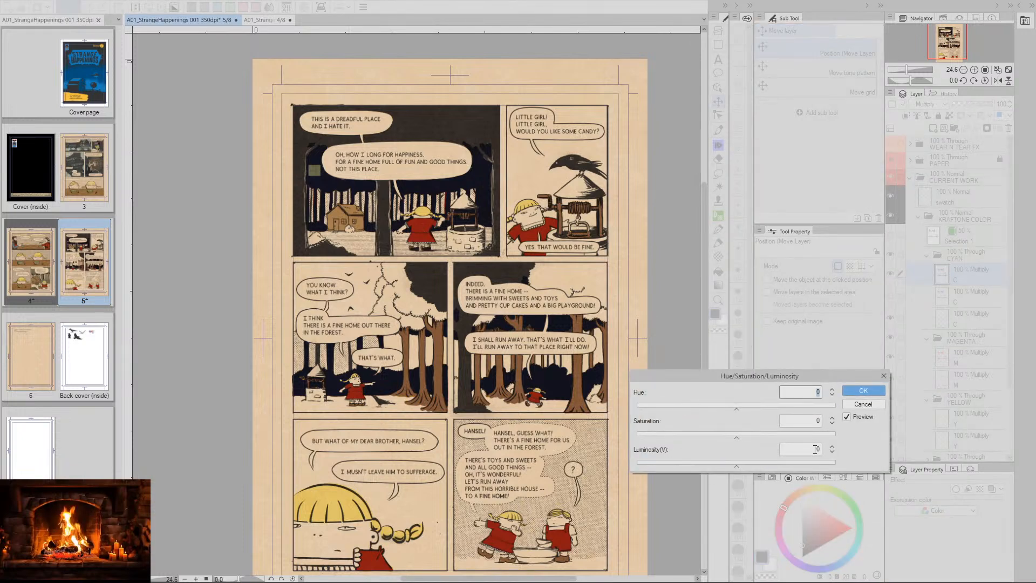
click(825, 448)
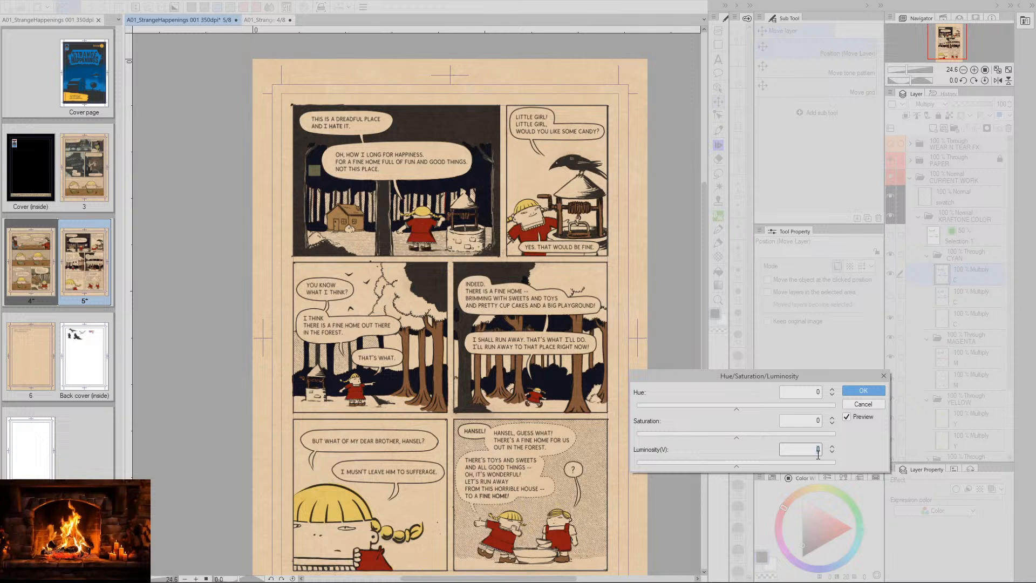
text(40)
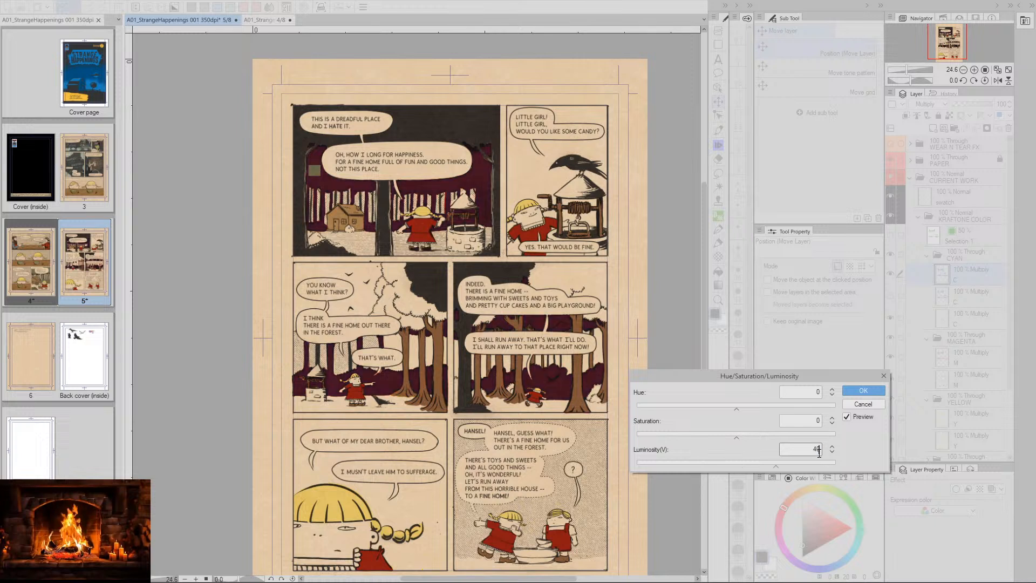
click(863, 390)
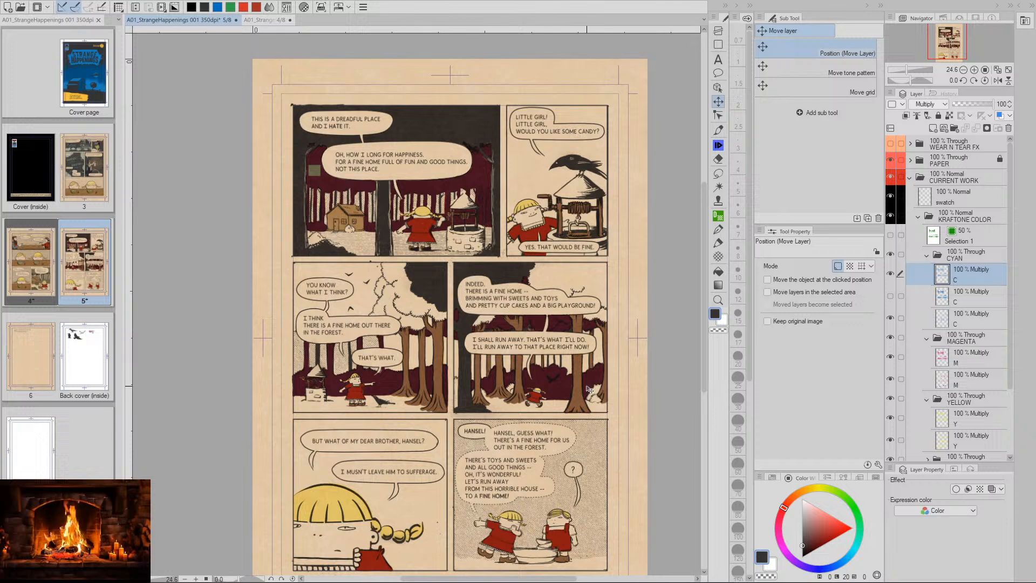
Rename the lightened top layer in the CYAN folder to "C 40"
double_click(960, 278)
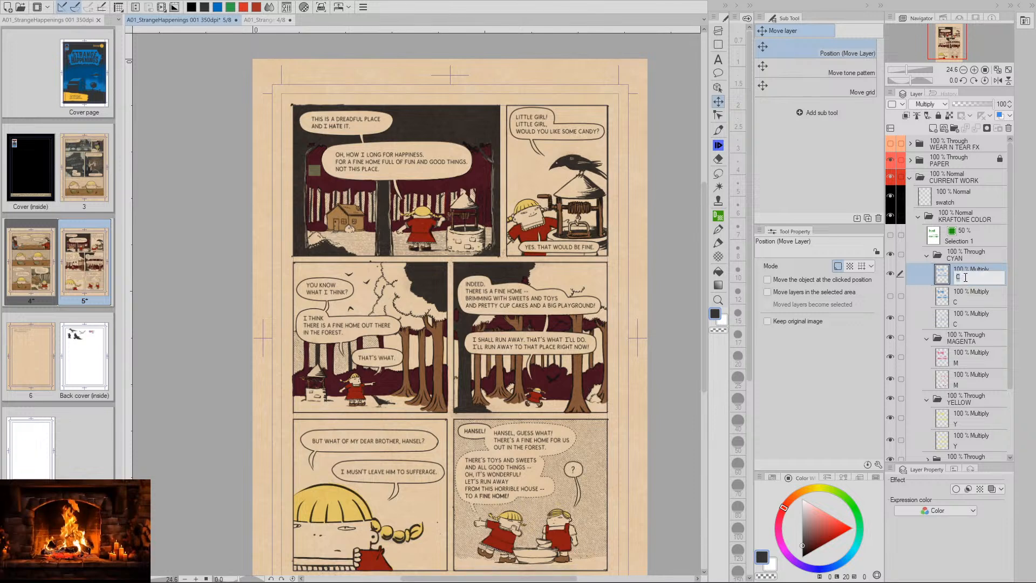
text(4)
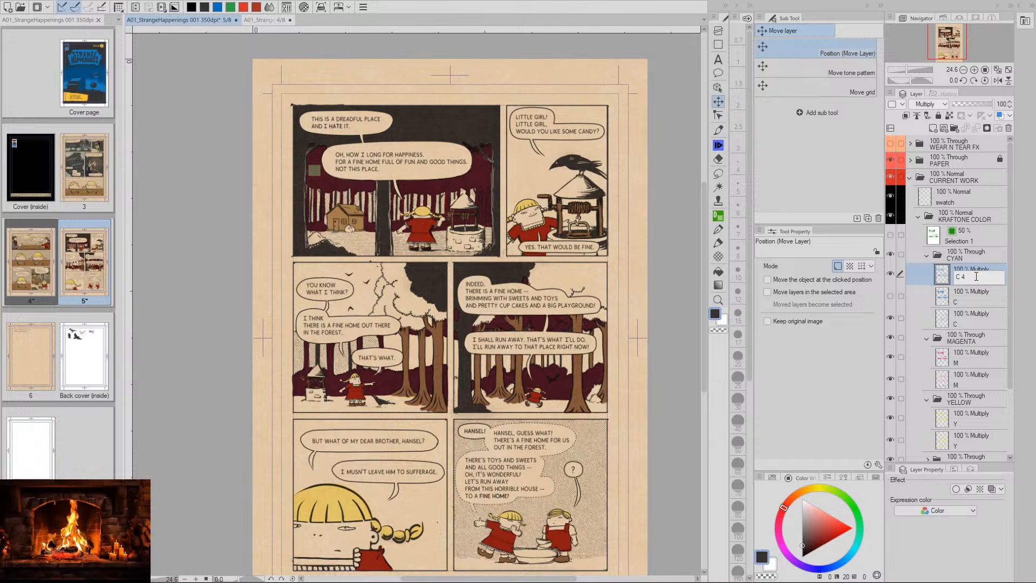
text(0)
key(Return)
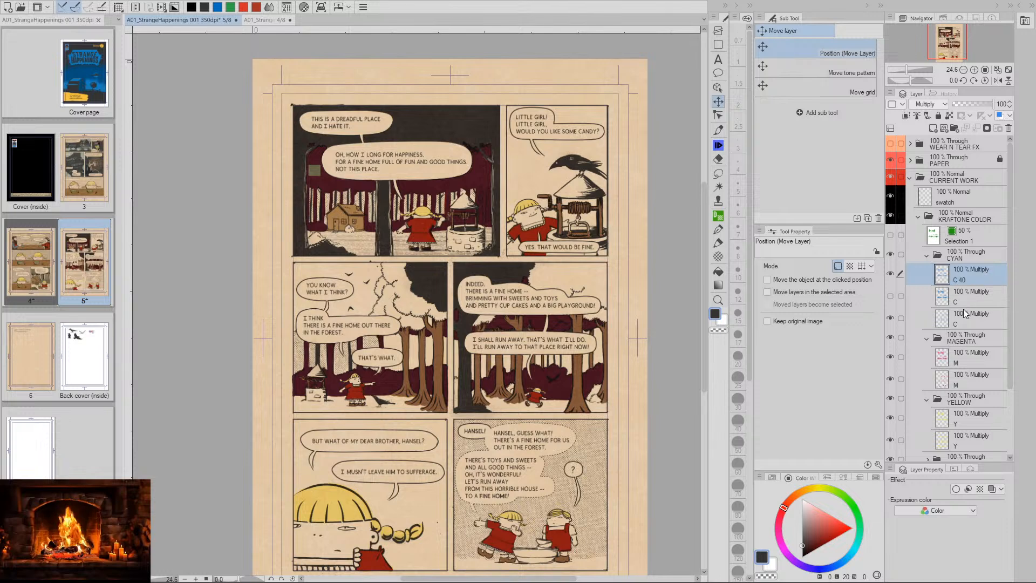
Try lightening the upper M layer in the MAGENTA folder with a Hue/Saturation/Luminosity correction at luminosity 70
click(950, 356)
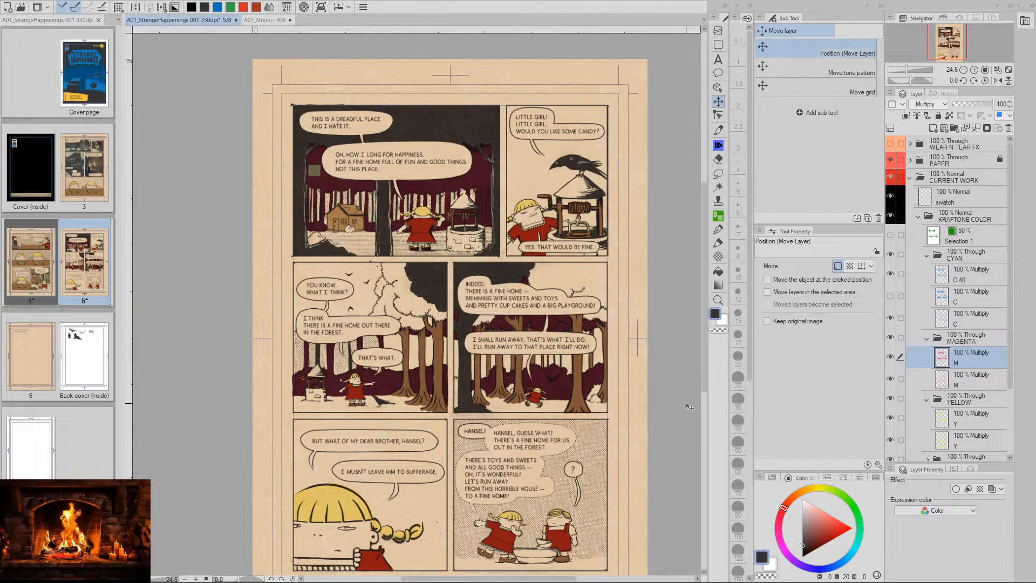
key(ctrl+u)
click(820, 449)
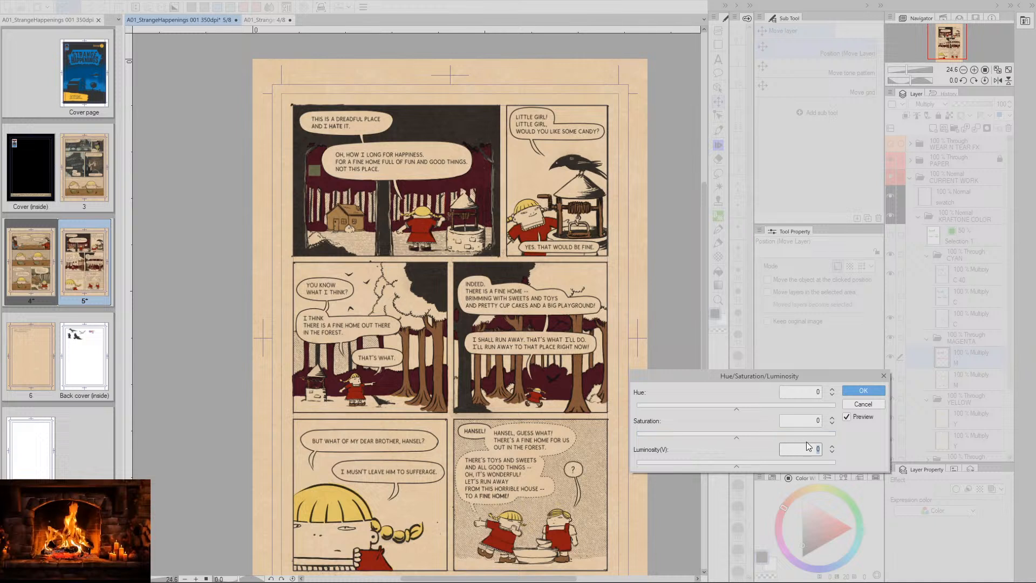
text(7)
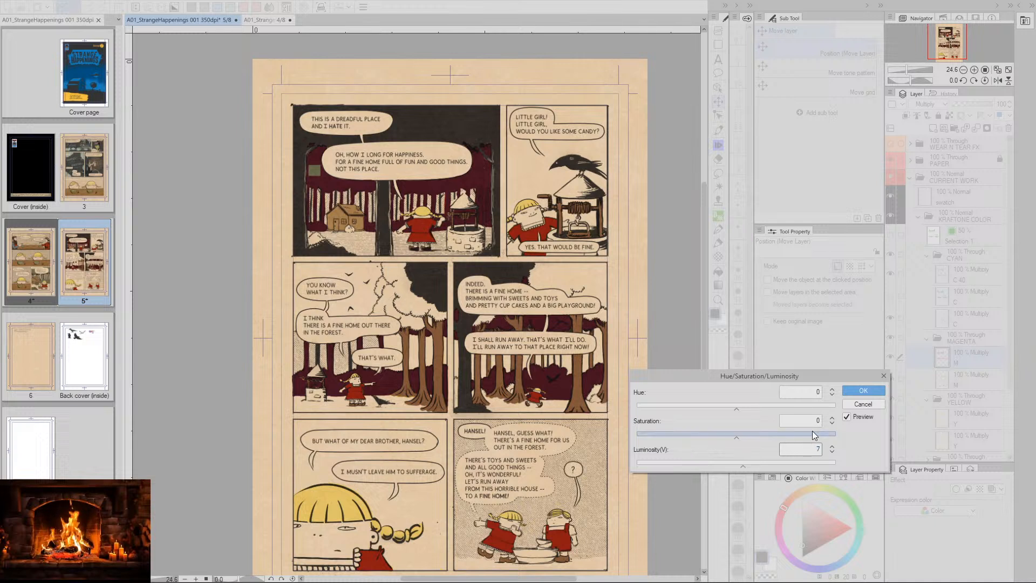
text(0)
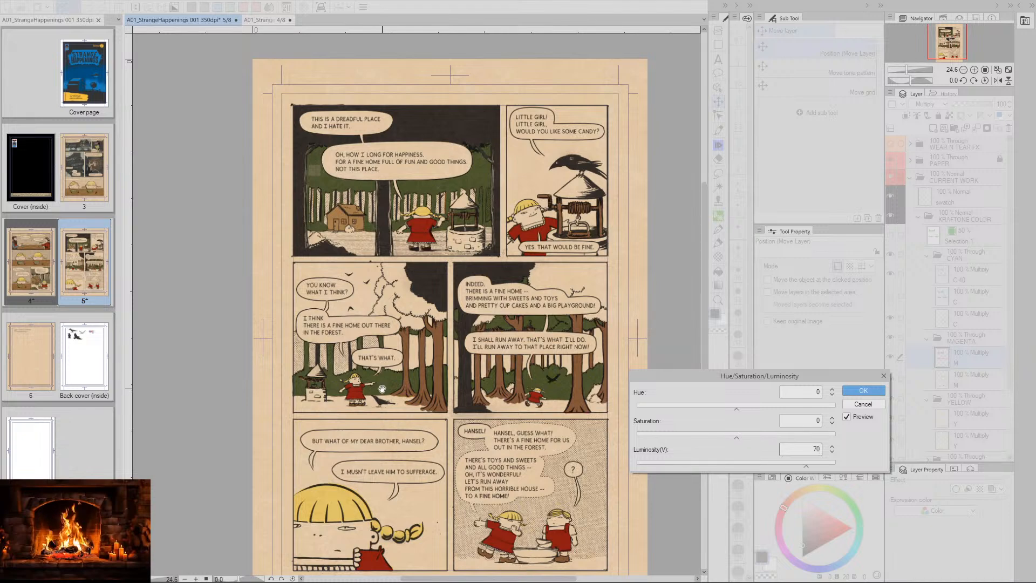
drag(391, 384, 411, 383)
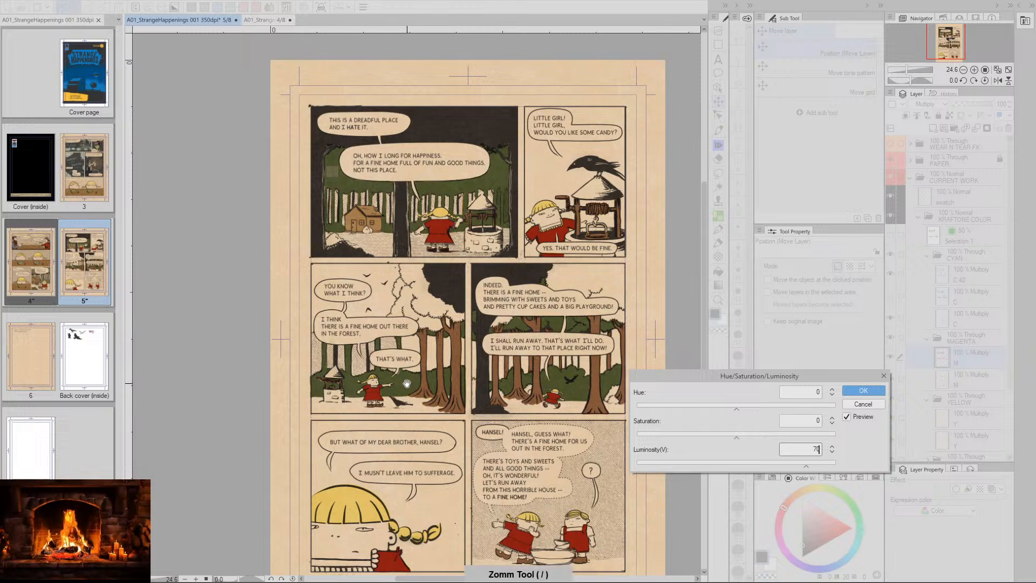
drag(407, 385, 413, 371)
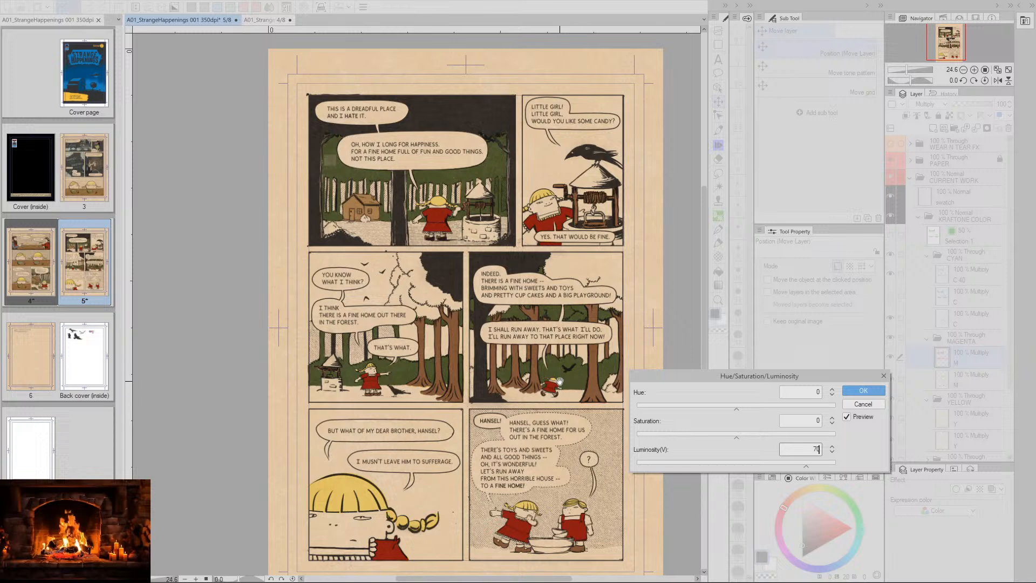
click(864, 391)
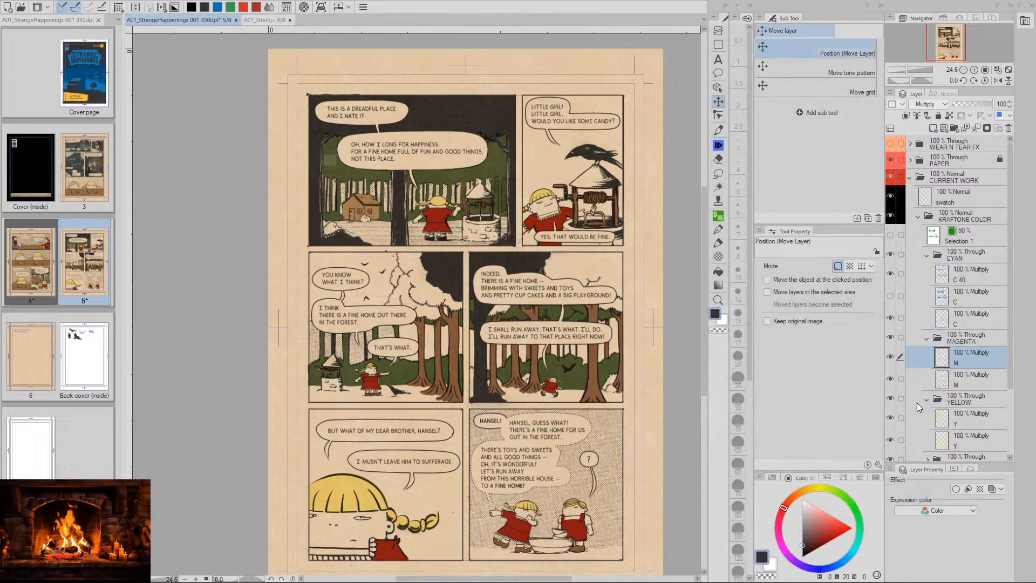
Revert the upper M layer's luminosity correction by going back to the Change Layer Name state in the history
click(945, 419)
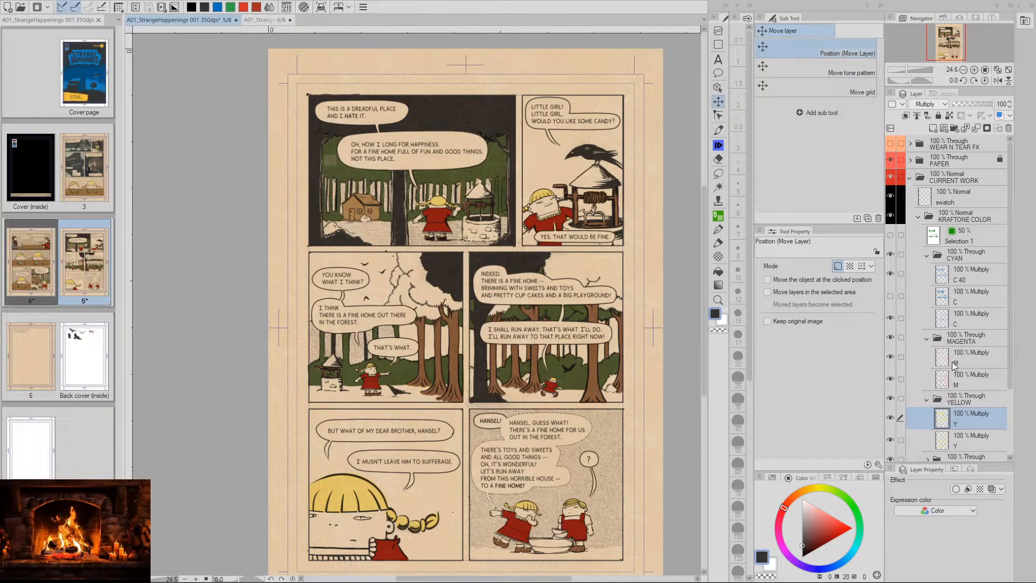
click(945, 359)
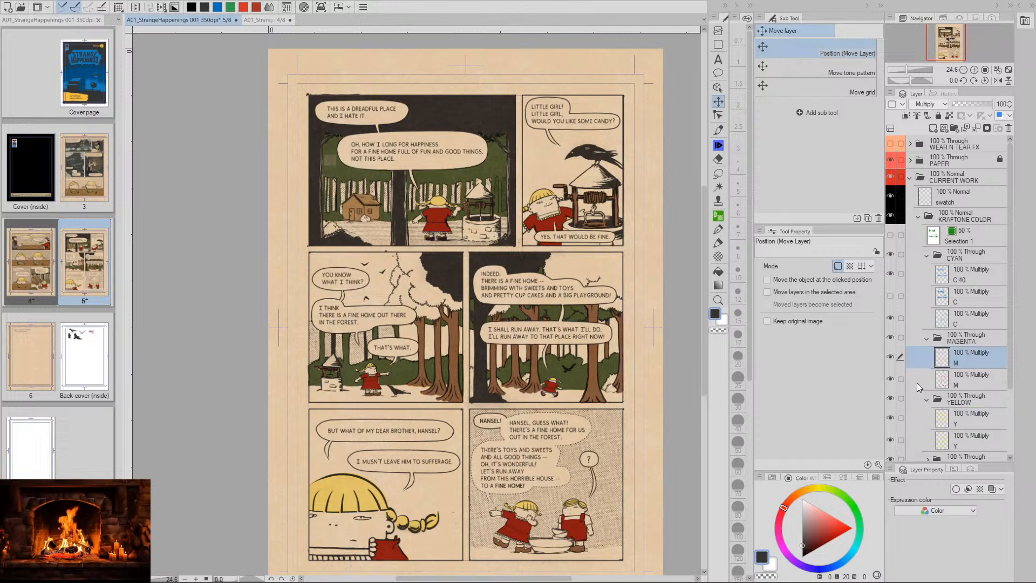
click(947, 94)
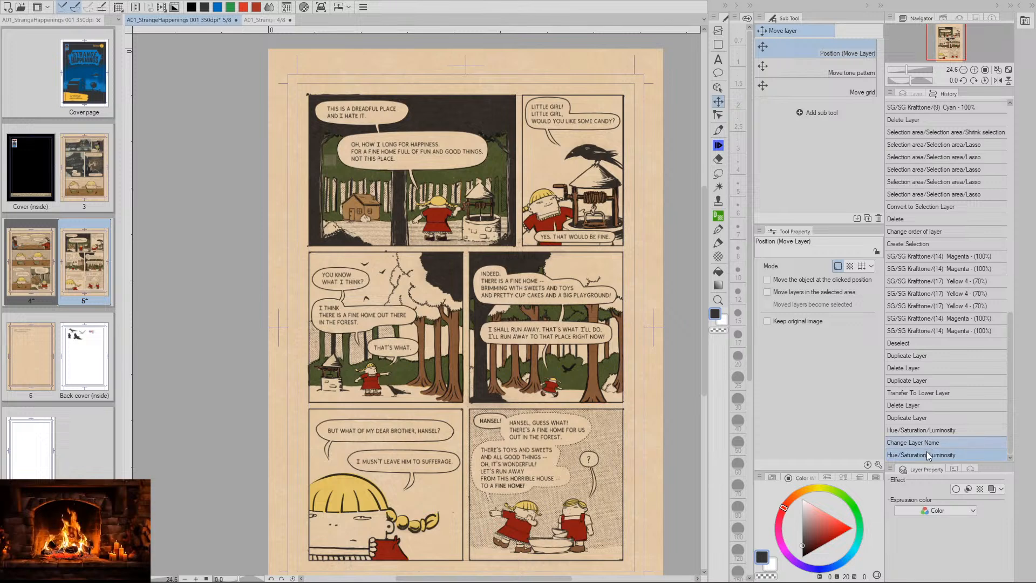
click(927, 452)
click(916, 94)
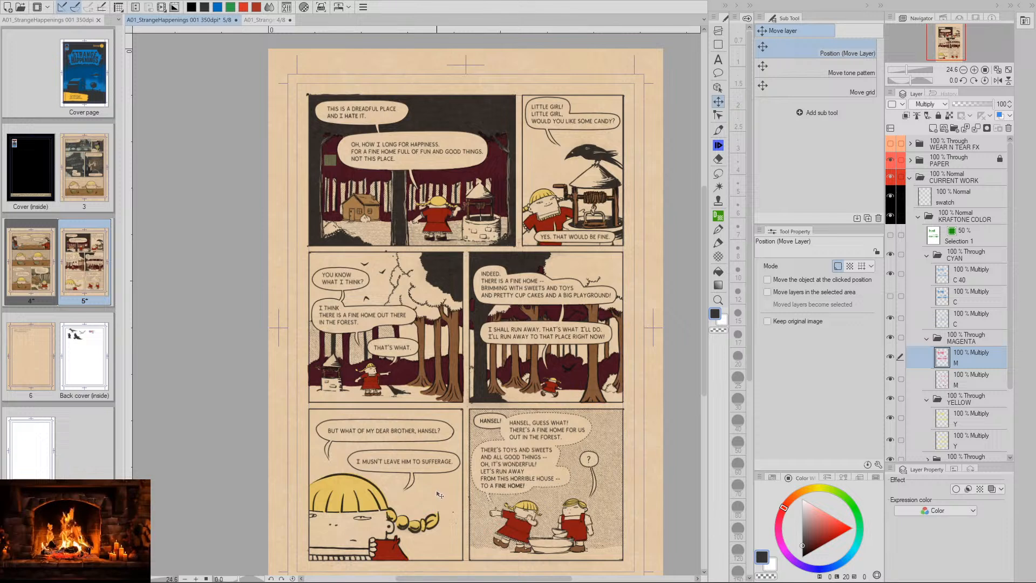
Duplicate the upper M layer in the MAGENTA folder and hide the copy beneath it as an untouched backup
key(ctrl+c)
key(ctrl+v)
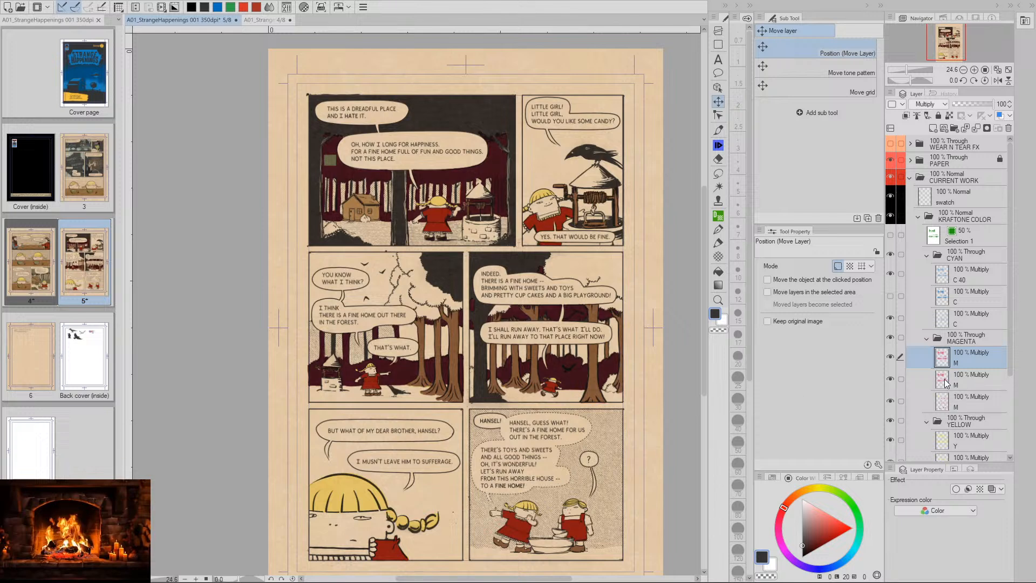
click(890, 379)
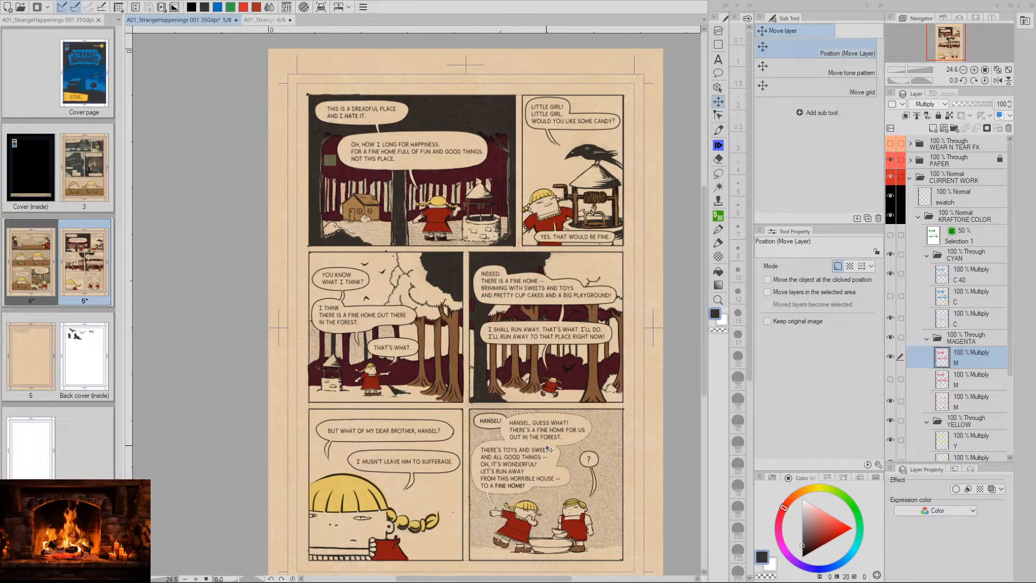
Lighten the upper M layer with a Hue/Saturation/Luminosity correction, setting the luminosity to 60
key(ctrl+u)
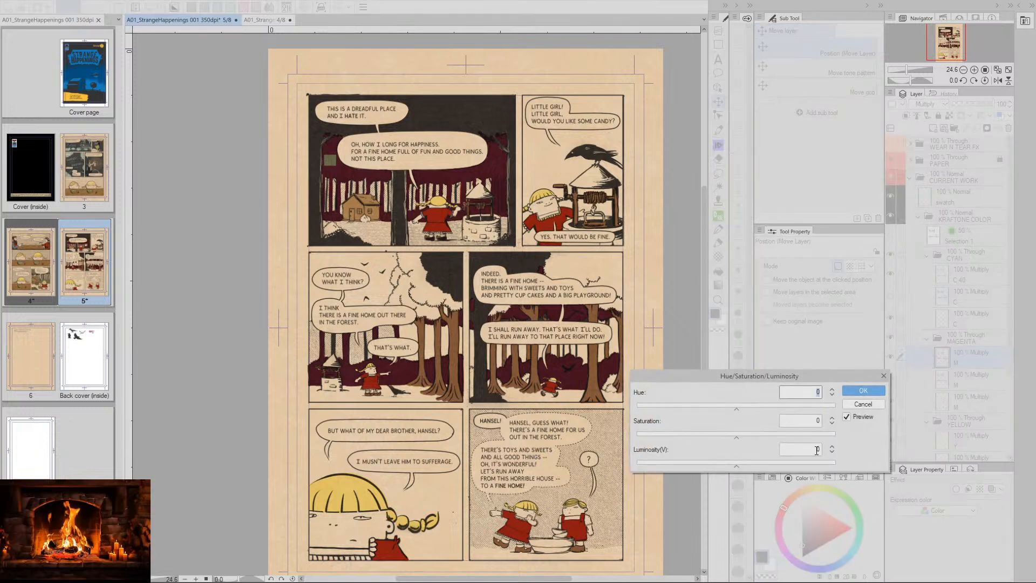
click(817, 449)
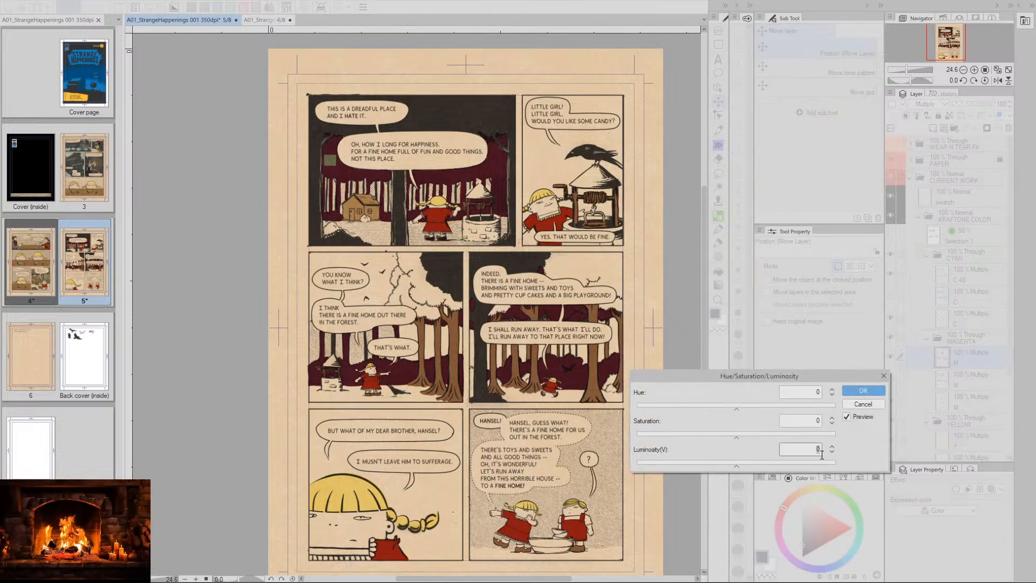
text(60)
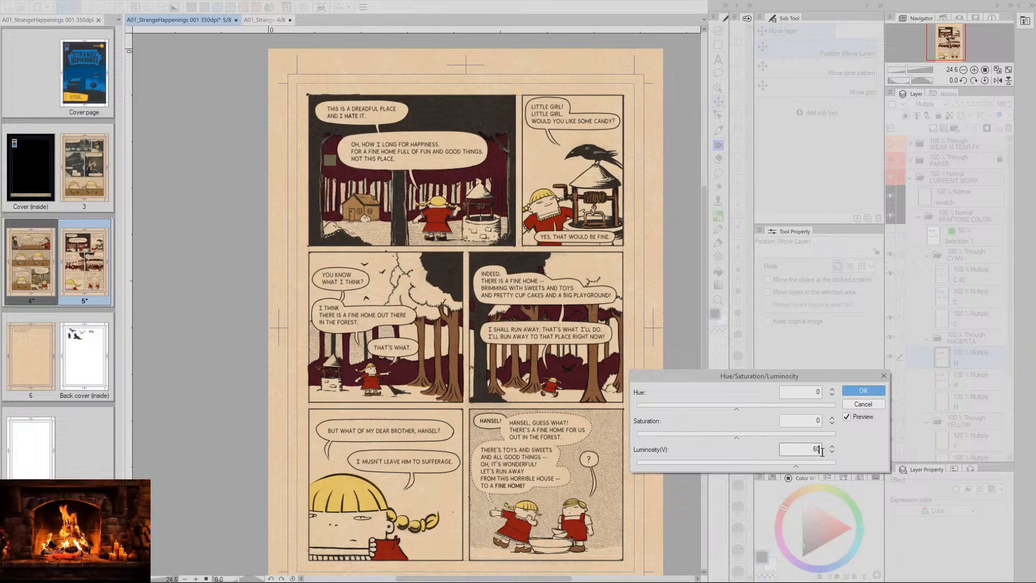
click(864, 392)
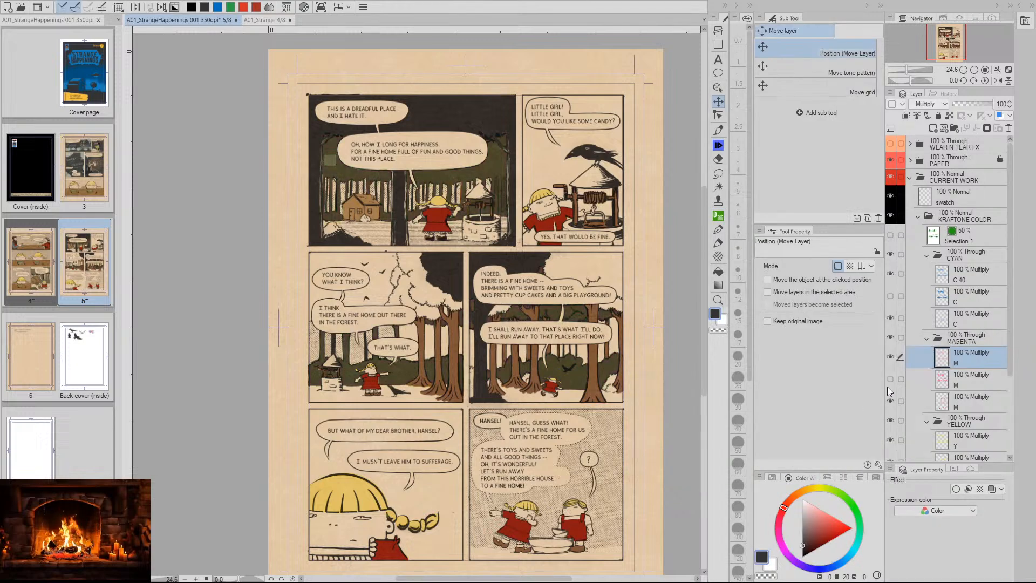
Rename the lightened upper M layer in the MAGENTA folder as M 60
double_click(963, 366)
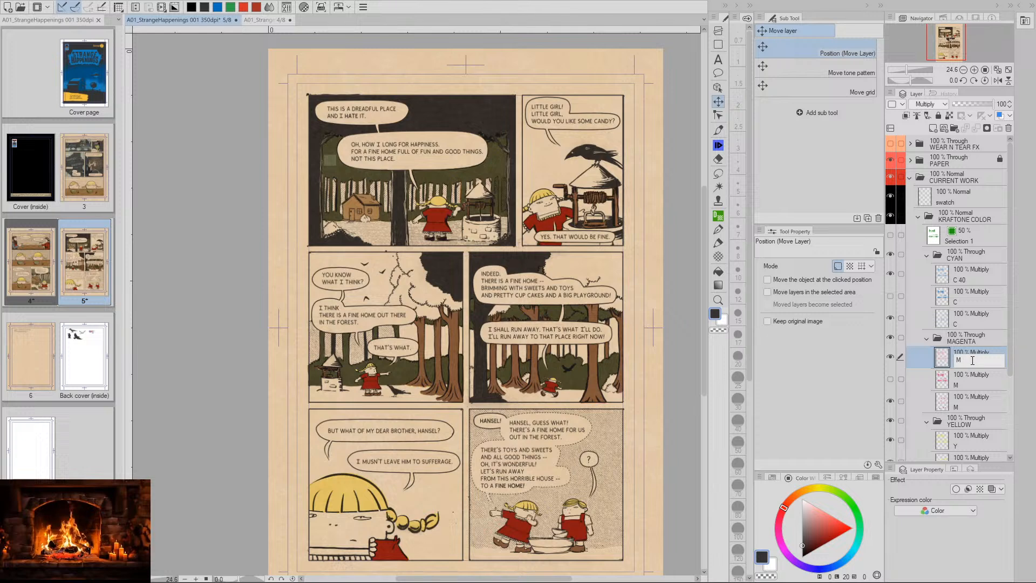
text(60)
key(Return)
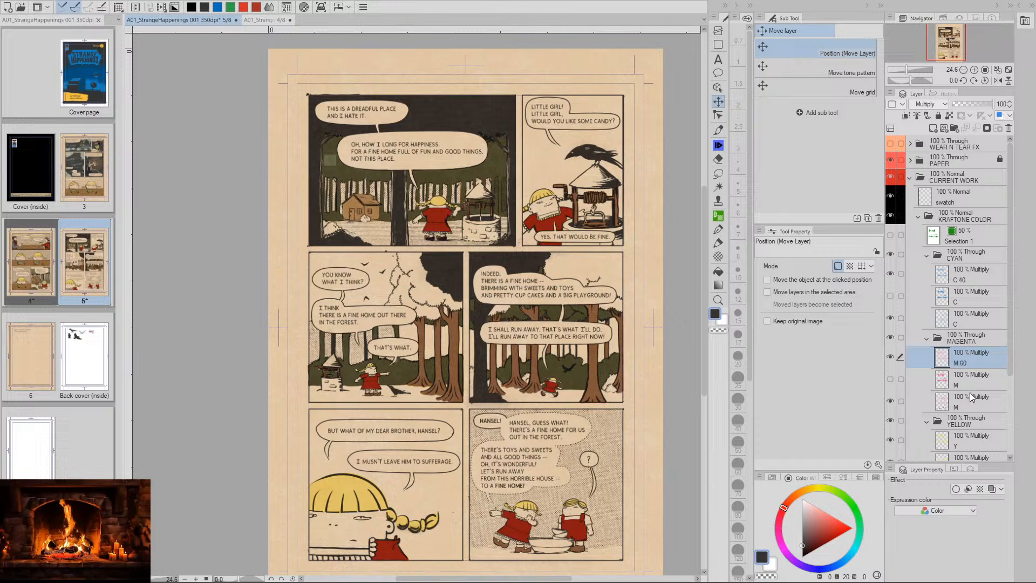
Lighten the upper Y layer in the YELLOW folder with a Hue/Saturation/Luminosity correction, trying luminosity 40 and settling on 20
click(949, 443)
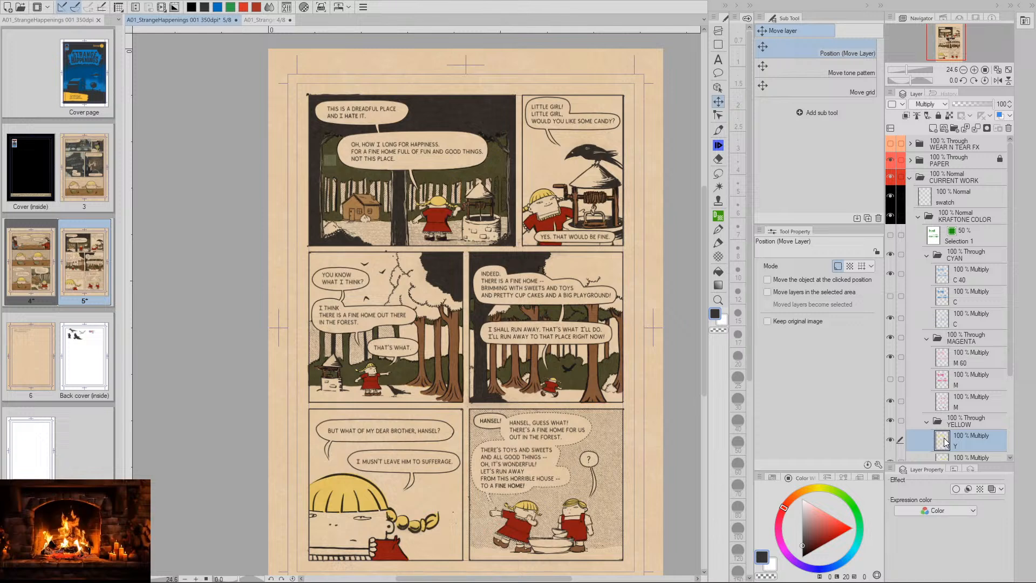
key(ctrl+u)
click(817, 448)
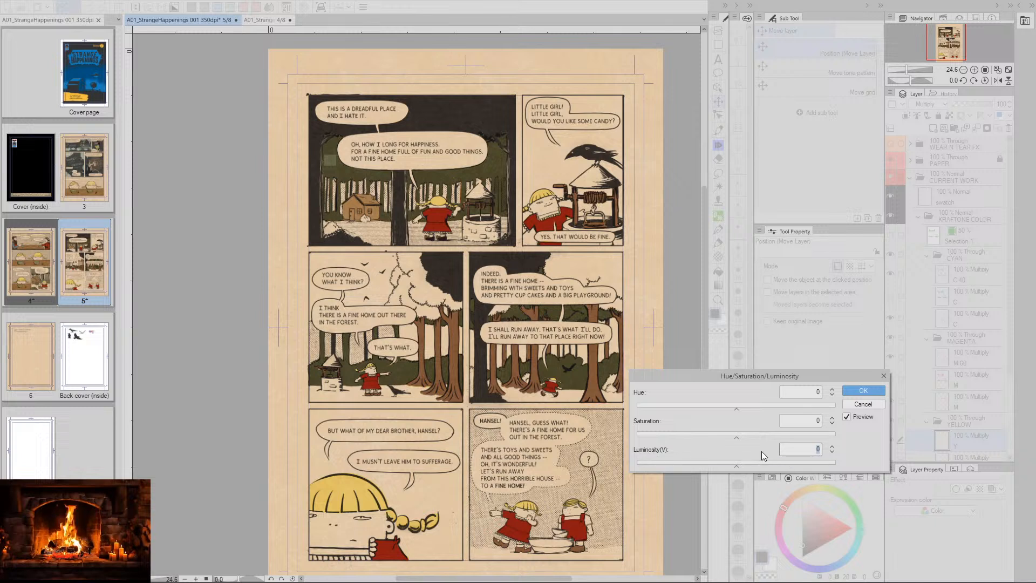
double_click(820, 449)
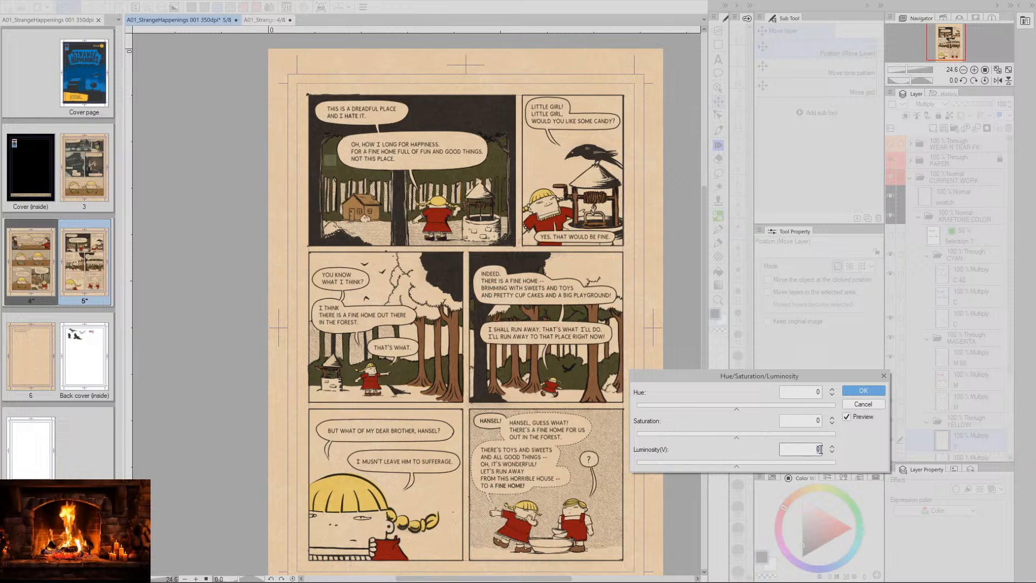
drag(821, 450, 816, 449)
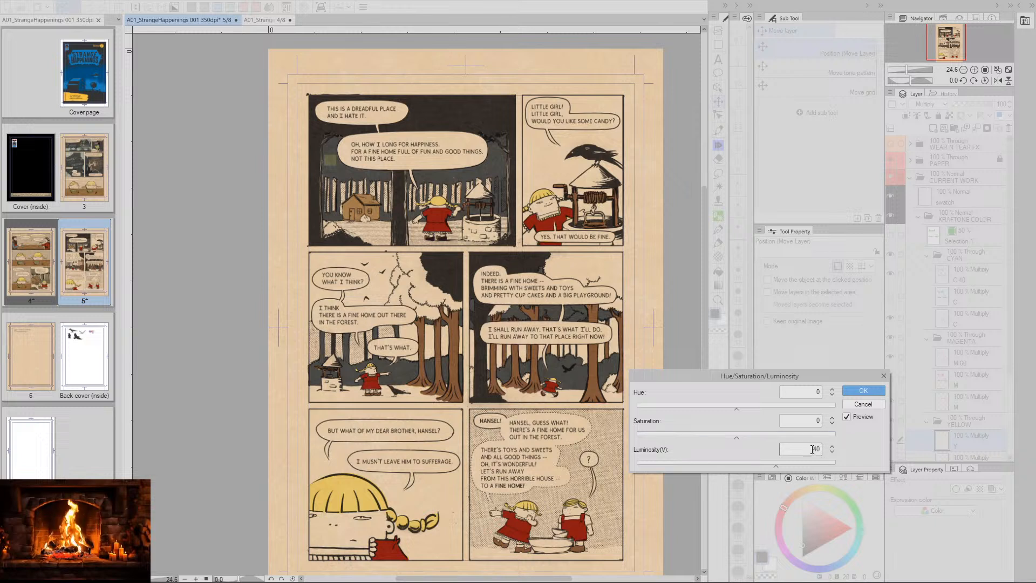
drag(813, 450, 821, 451)
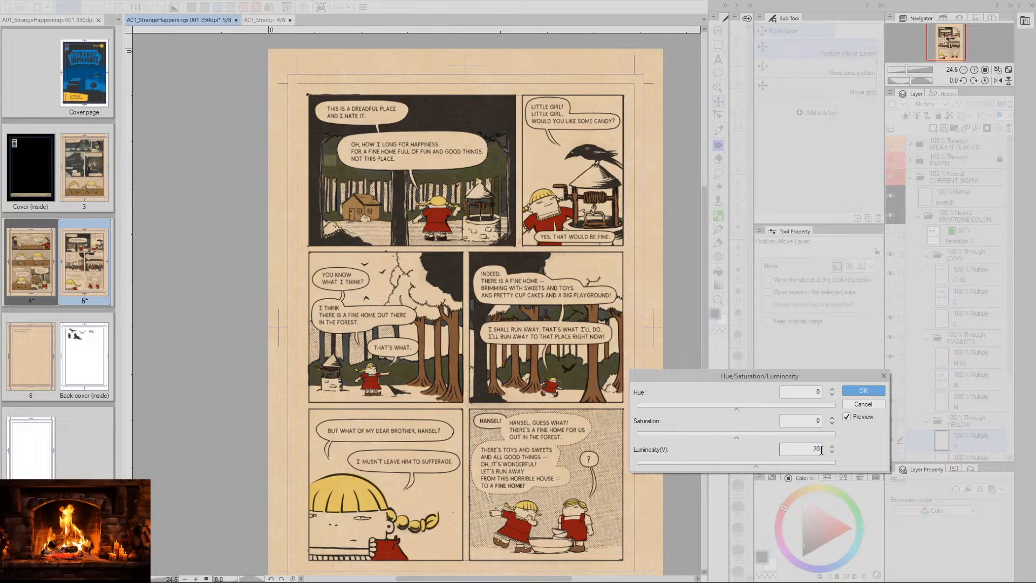
click(864, 390)
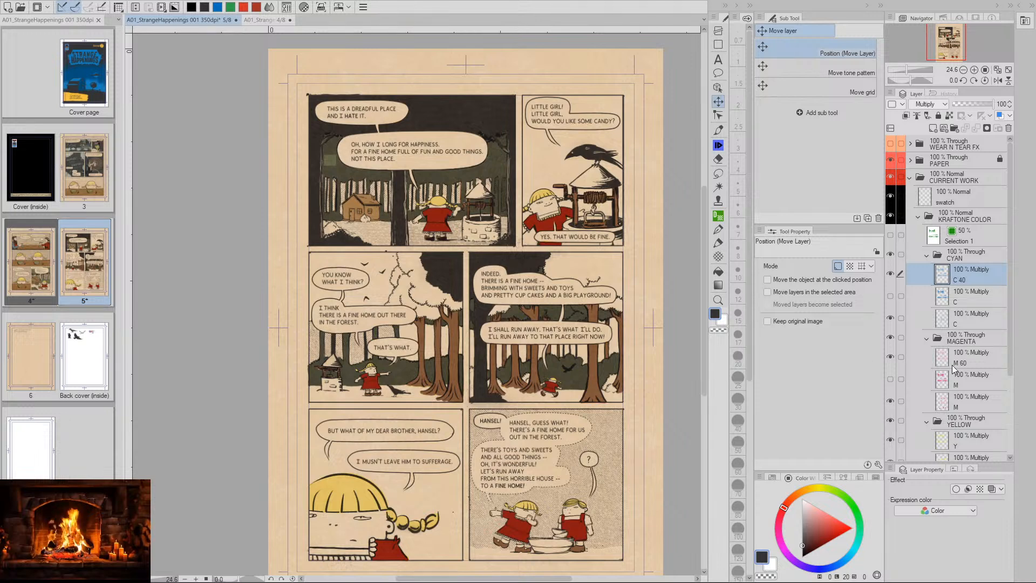
Try further lightening the C 40 layer with a Hue/Saturation/Luminosity correction at luminosity 20 and 10, then discard it
key(ctrl+u)
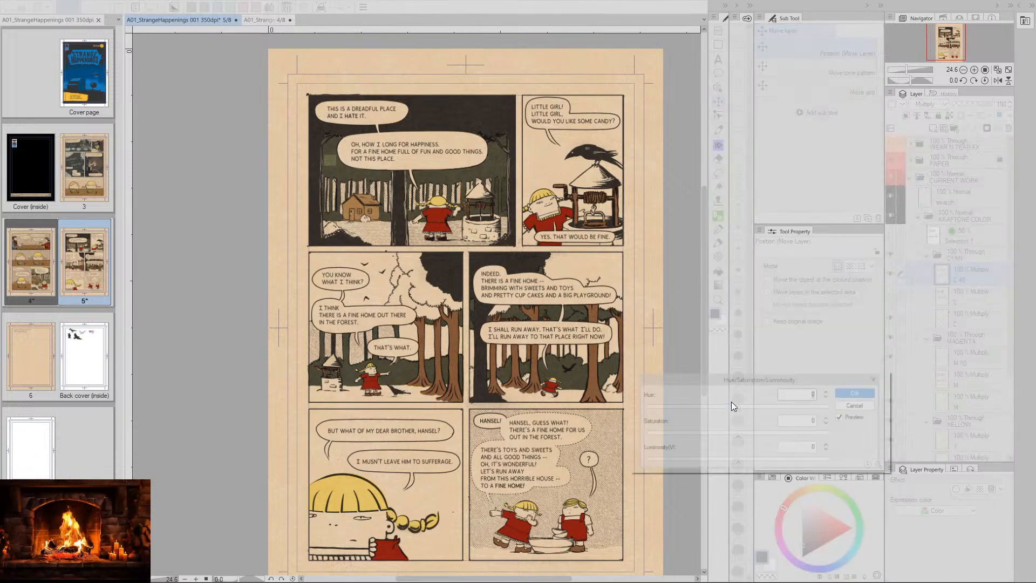
click(812, 450)
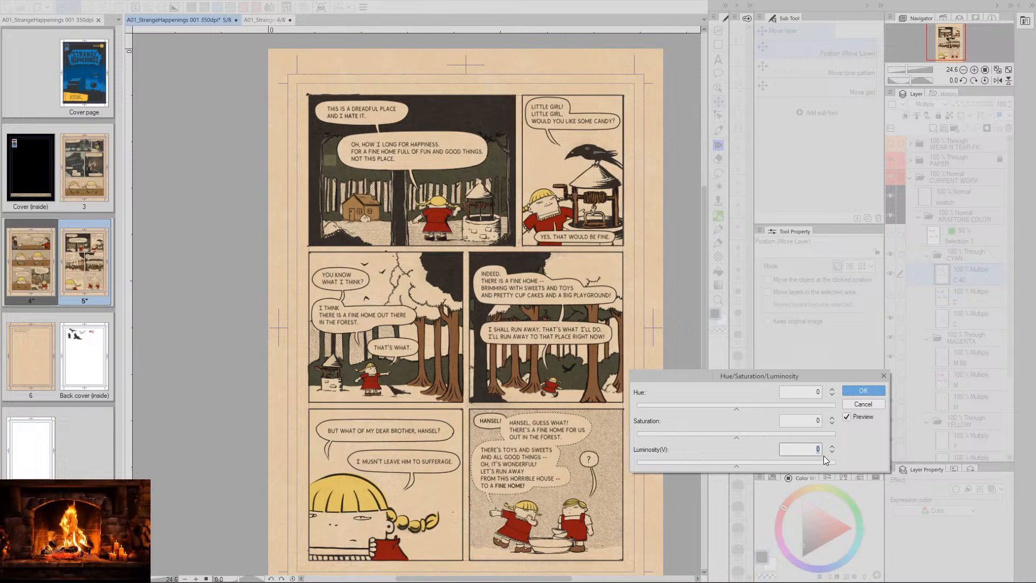
text(20)
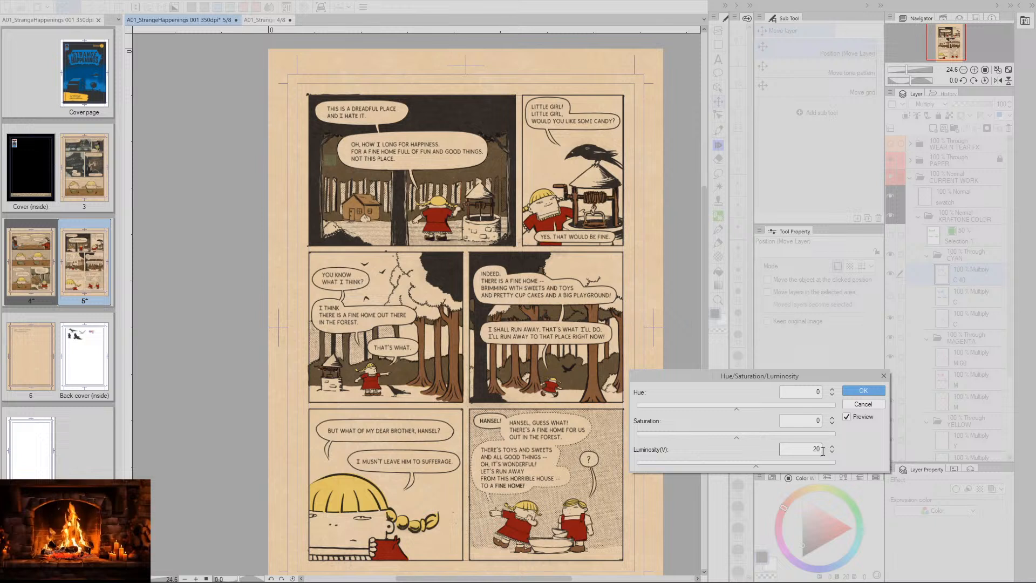
double_click(822, 448)
text(10)
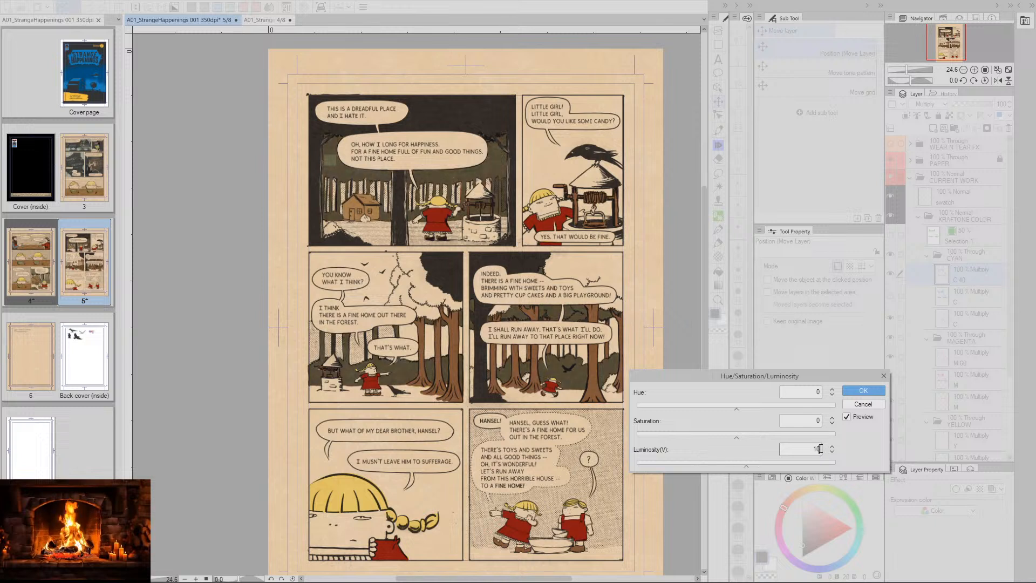
double_click(821, 448)
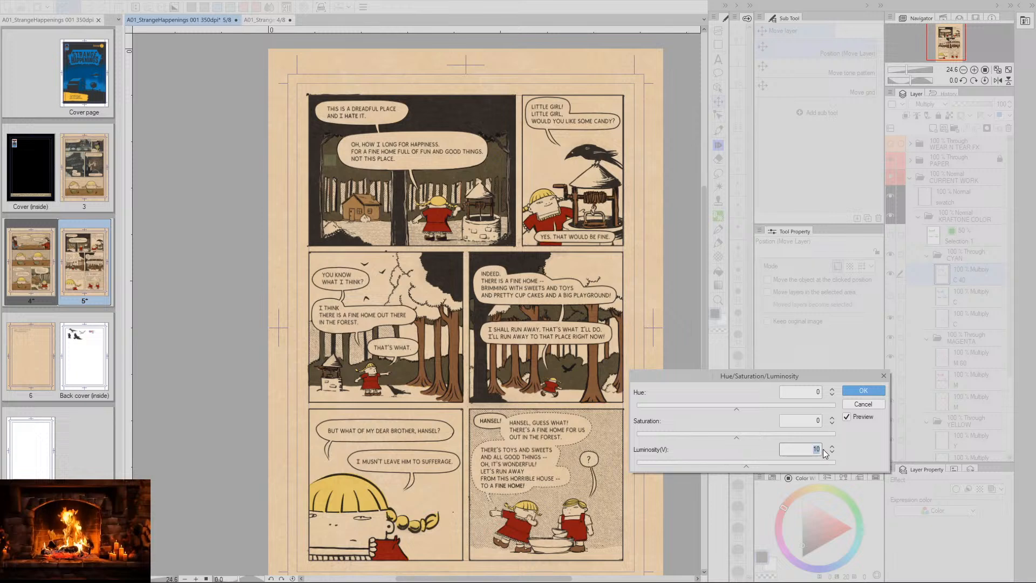
click(862, 404)
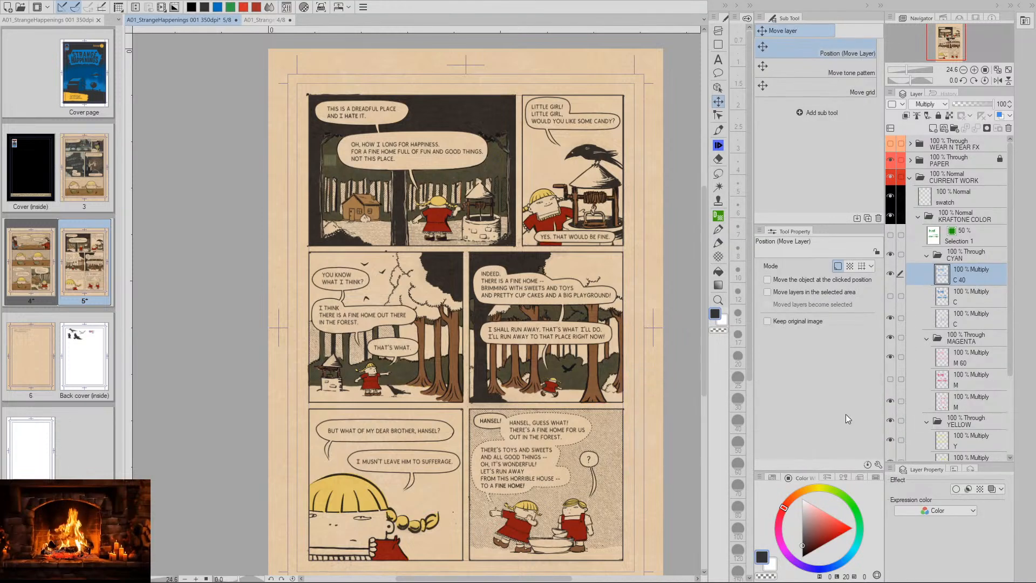
Try further lightening the M 60 layer at luminosity 20 and 30, previewing the forest panels, then discard the correction
click(943, 359)
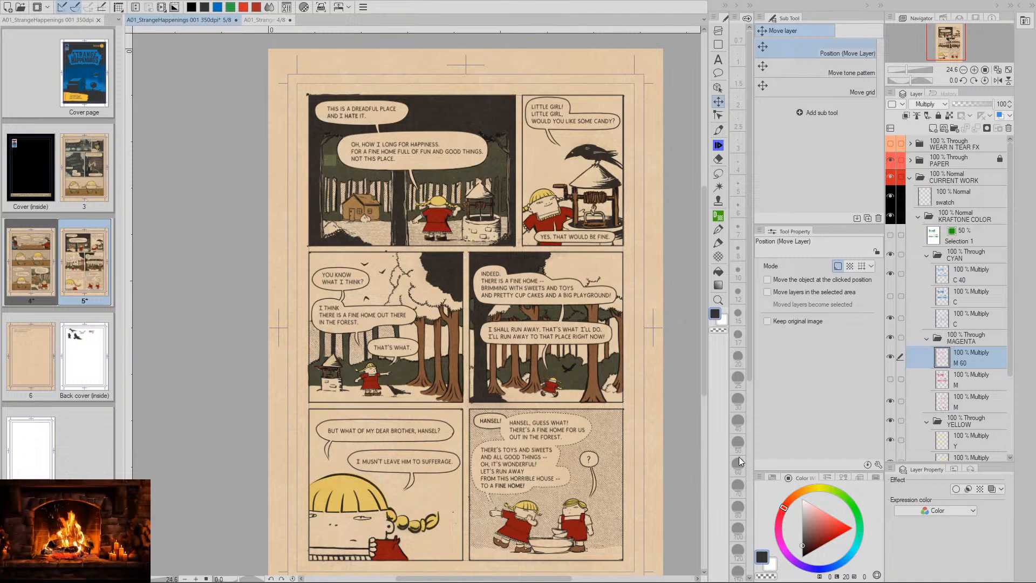
key(ctrl+u)
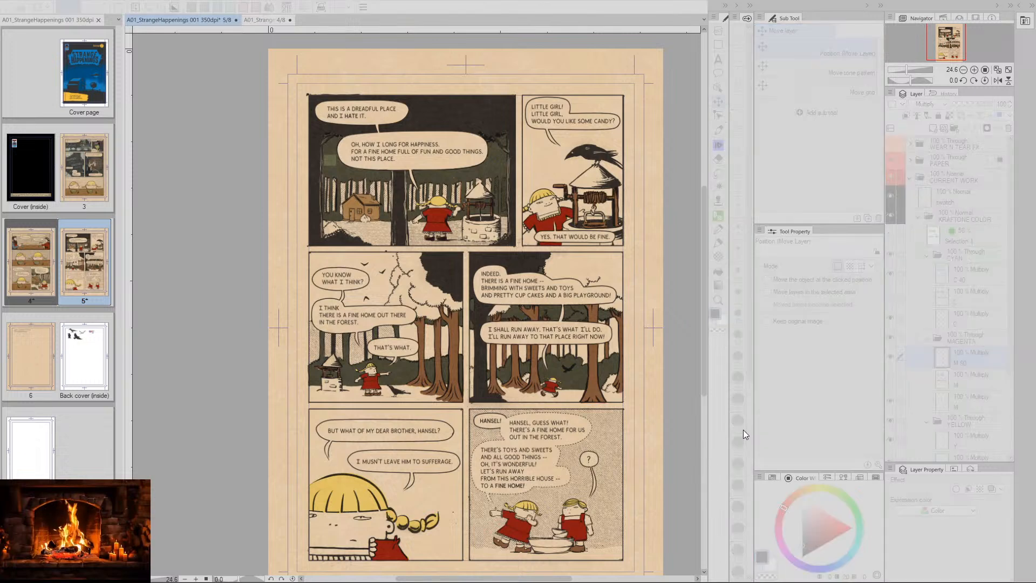
click(820, 449)
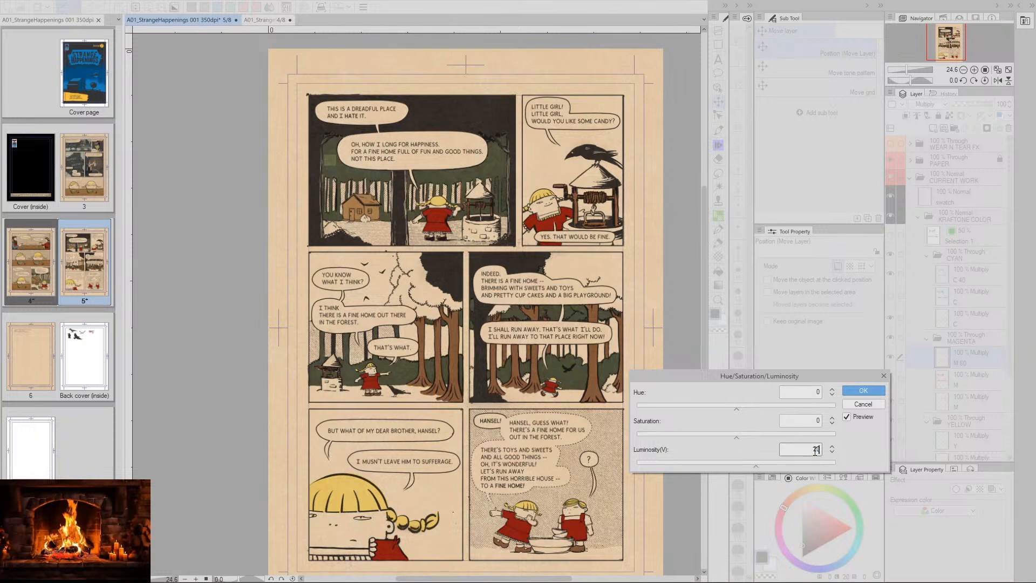
double_click(820, 449)
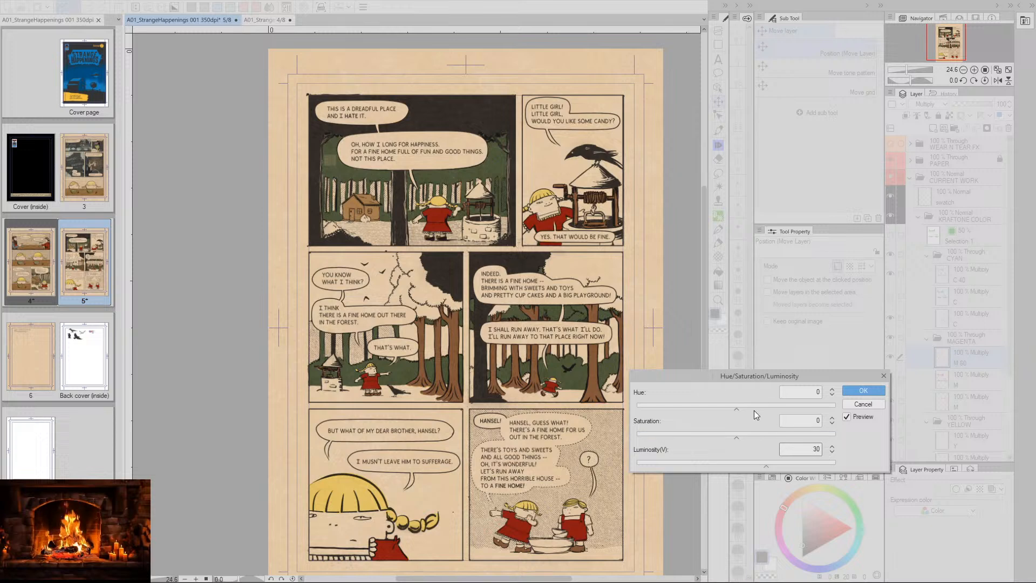
drag(336, 161, 397, 272)
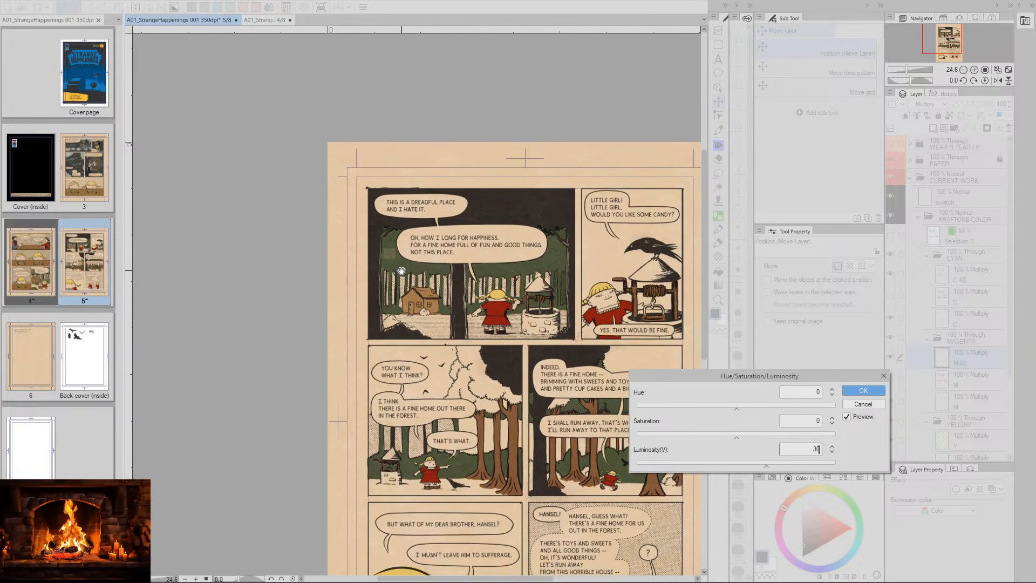
key(slash)
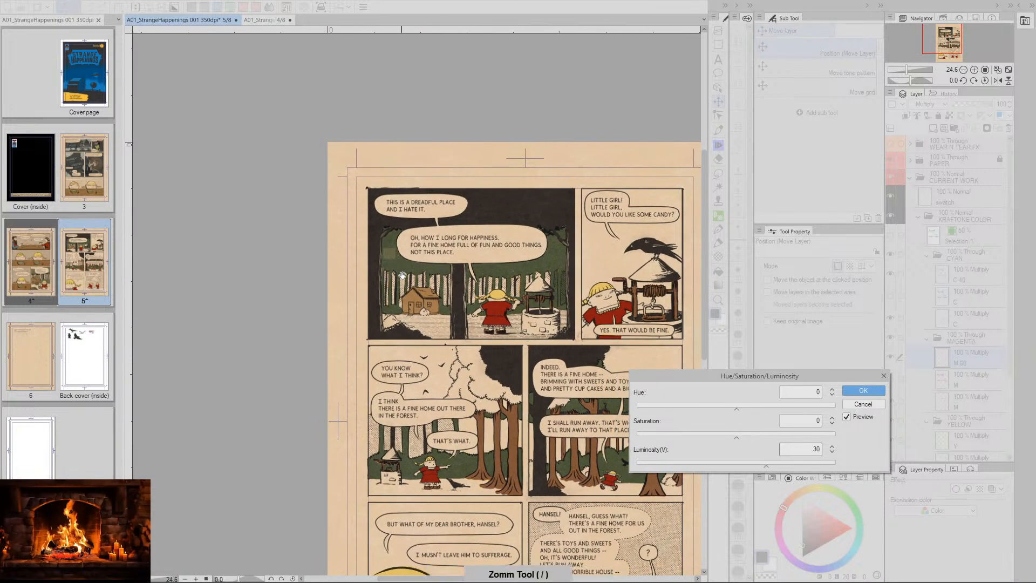
drag(402, 276, 373, 263)
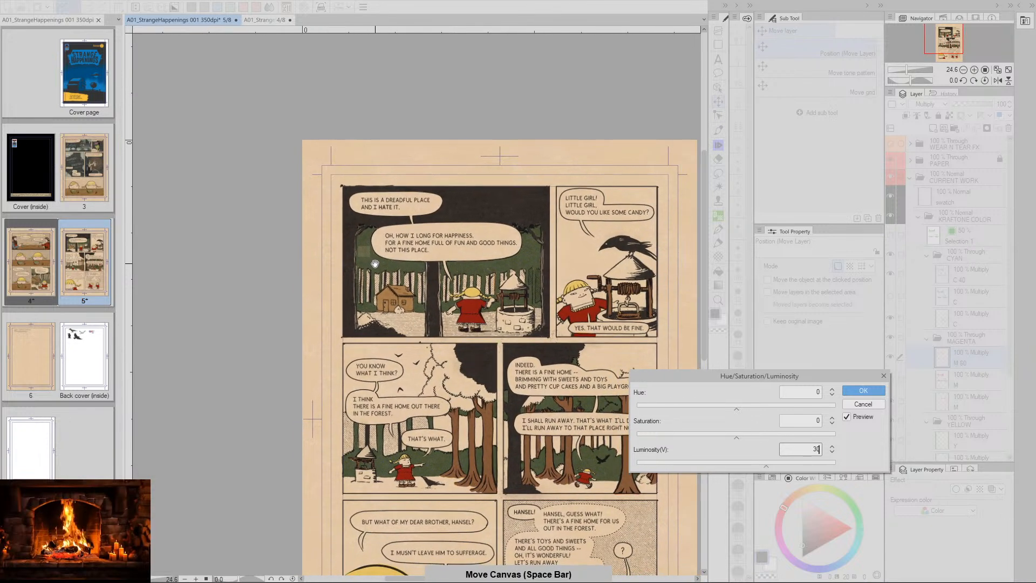
click(863, 403)
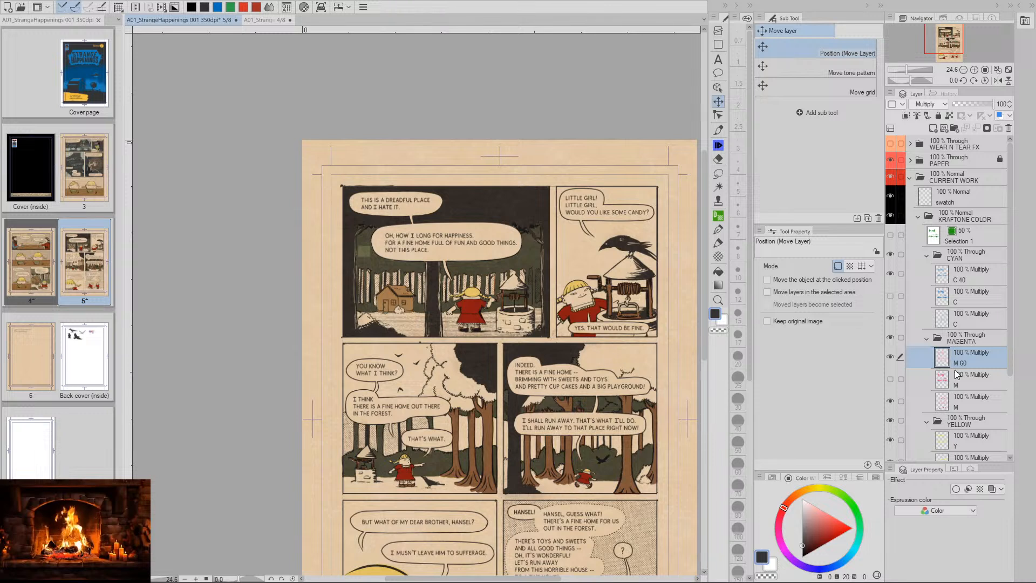
Examine the green halftone of the night forest around the house in the first panel with the M 60 layer selected
click(948, 444)
click(947, 367)
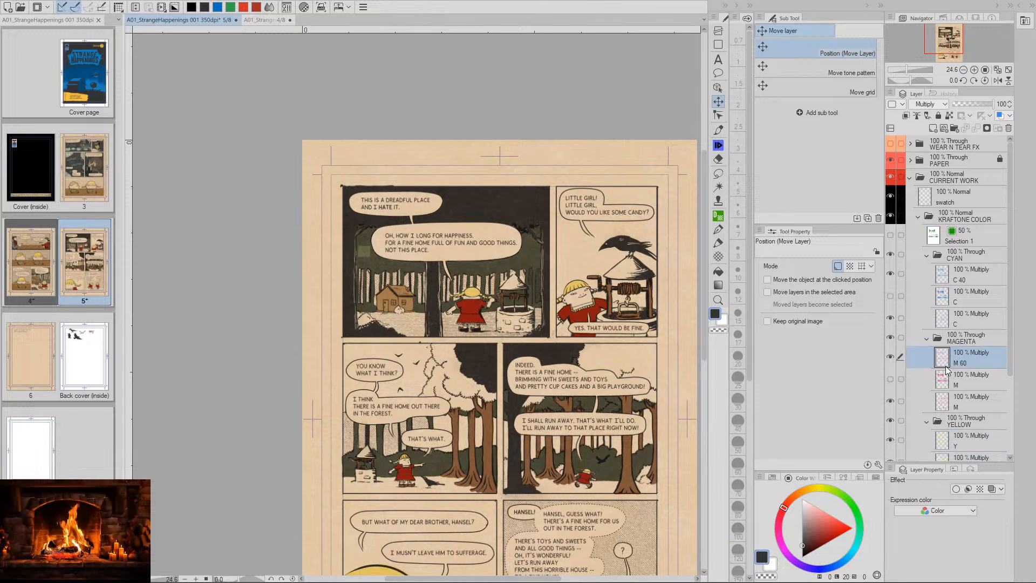
key(slash)
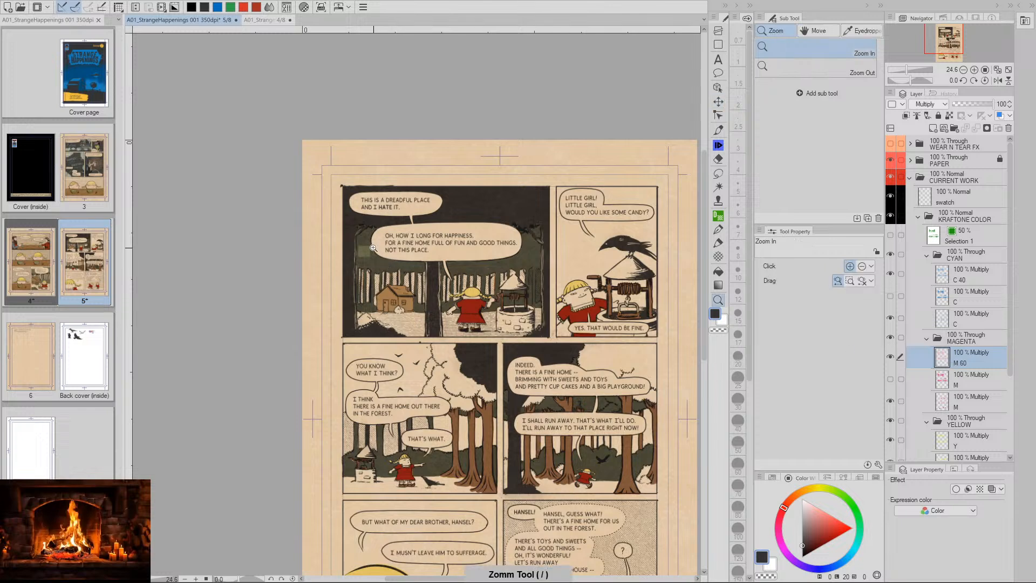
drag(373, 247, 424, 252)
key(space)
drag(425, 297, 355, 277)
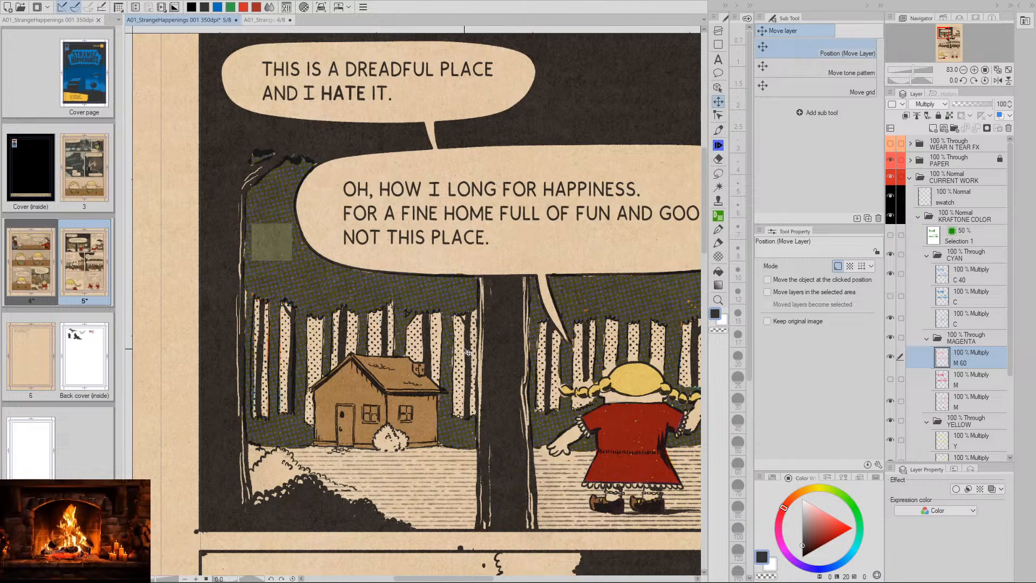
key(space)
drag(472, 343, 455, 354)
key(ctrl+space)
key(space)
drag(635, 406, 489, 318)
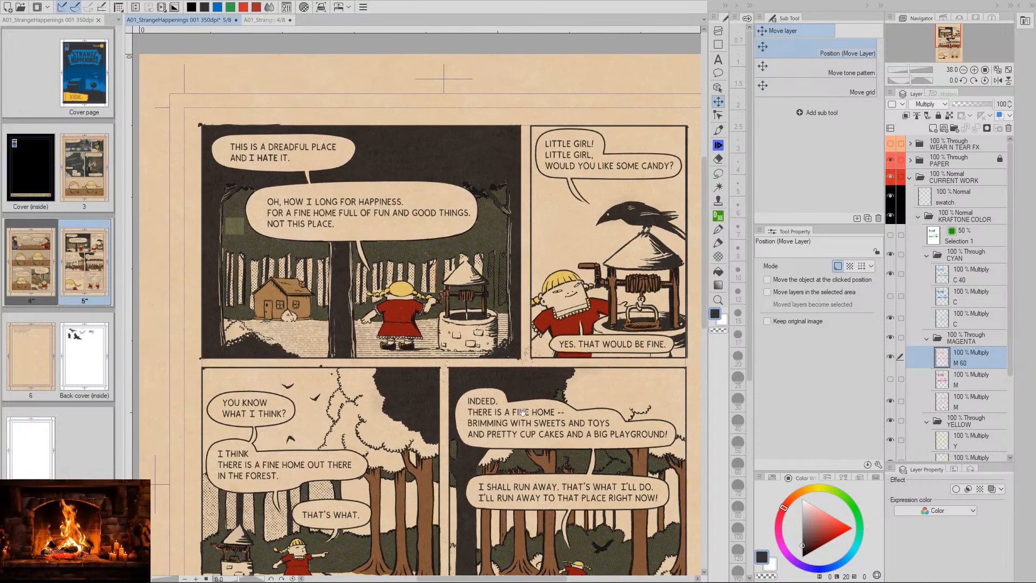
Inspect the forest background colours up close in the panel where the girl runs away
drag(569, 535, 597, 412)
key(slash)
key(space)
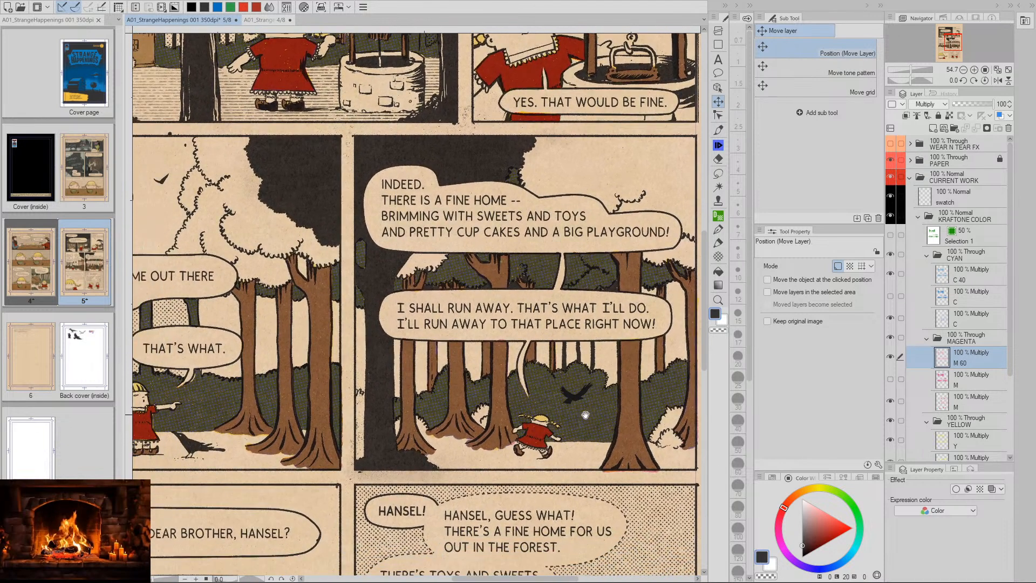
drag(483, 390, 523, 451)
drag(615, 429, 522, 448)
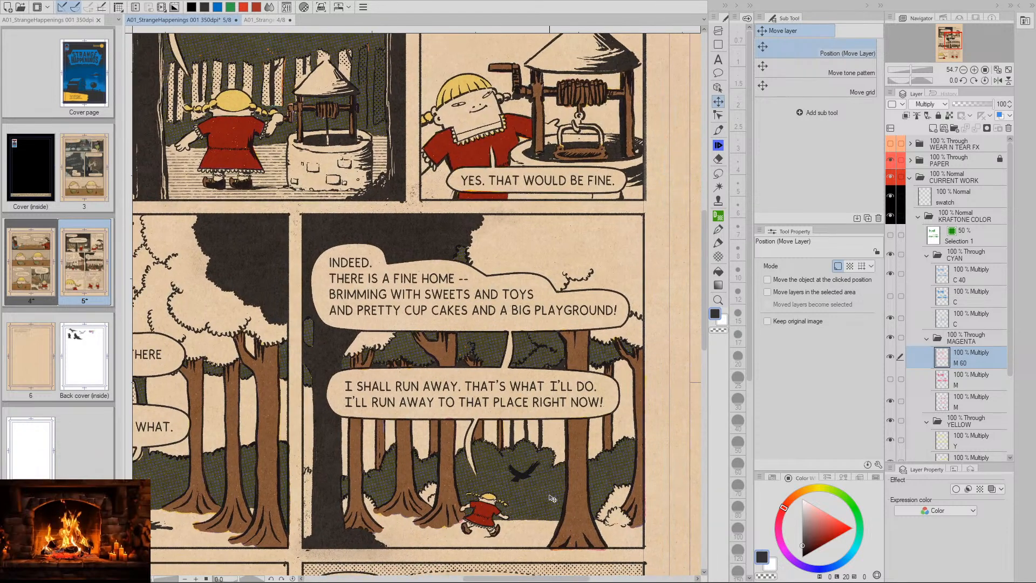
key(/)
drag(541, 488, 578, 463)
scroll(575, 467, down, 6)
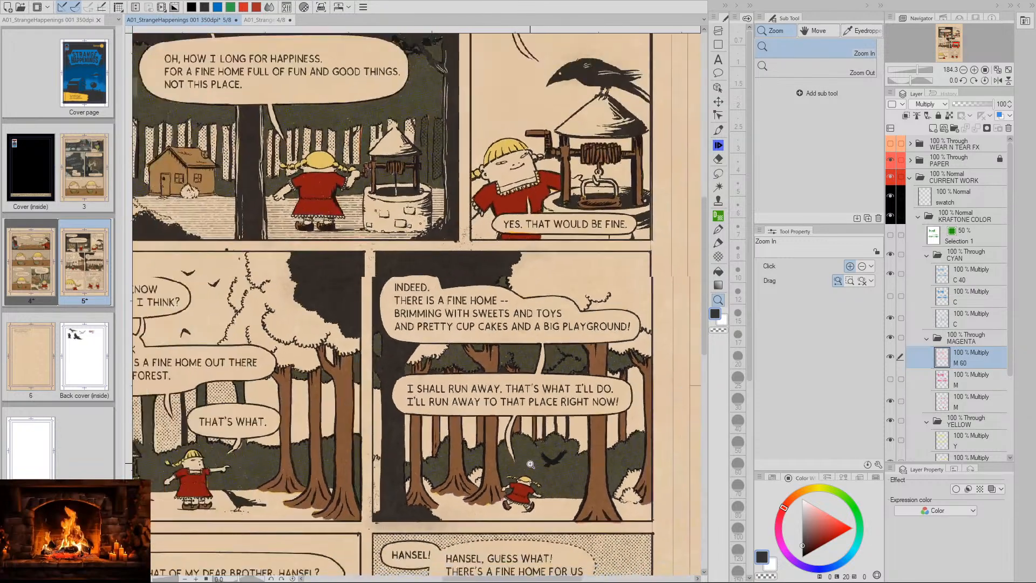
key(space)
drag(576, 473, 509, 421)
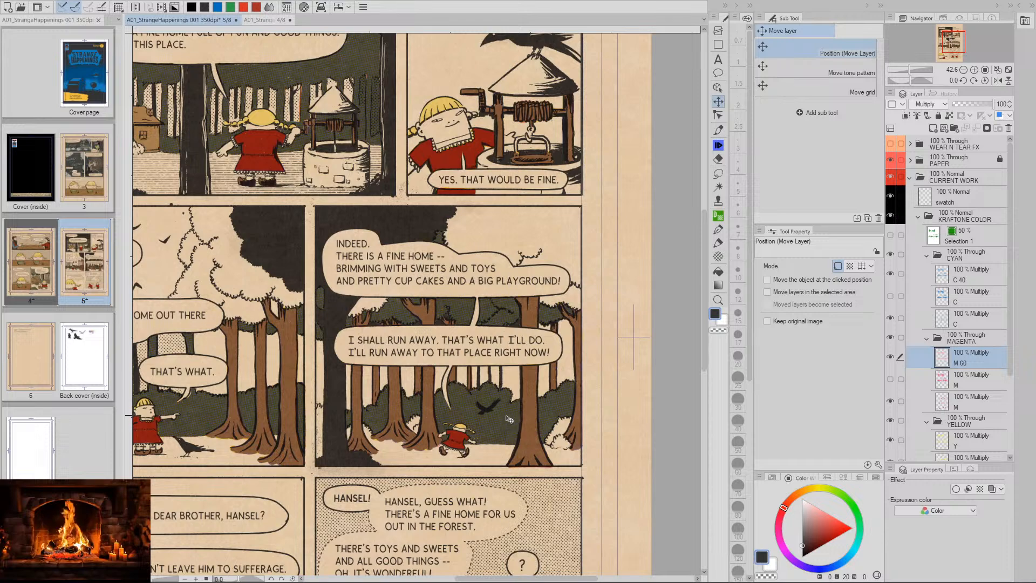
Compare the first panel's forest green with the swatch up close and across the upper half of the page
key(space)
drag(181, 168, 502, 394)
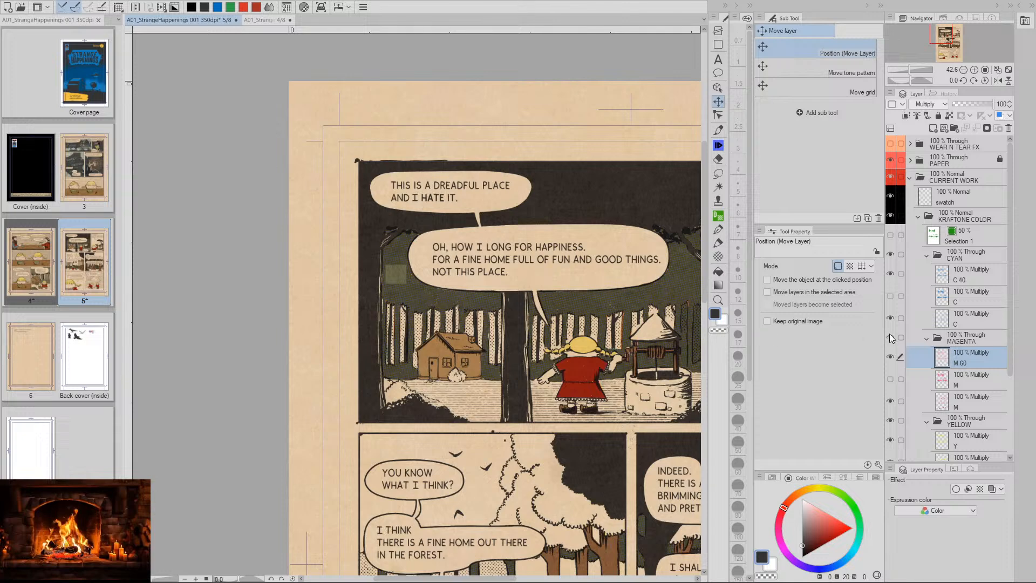
key(space)
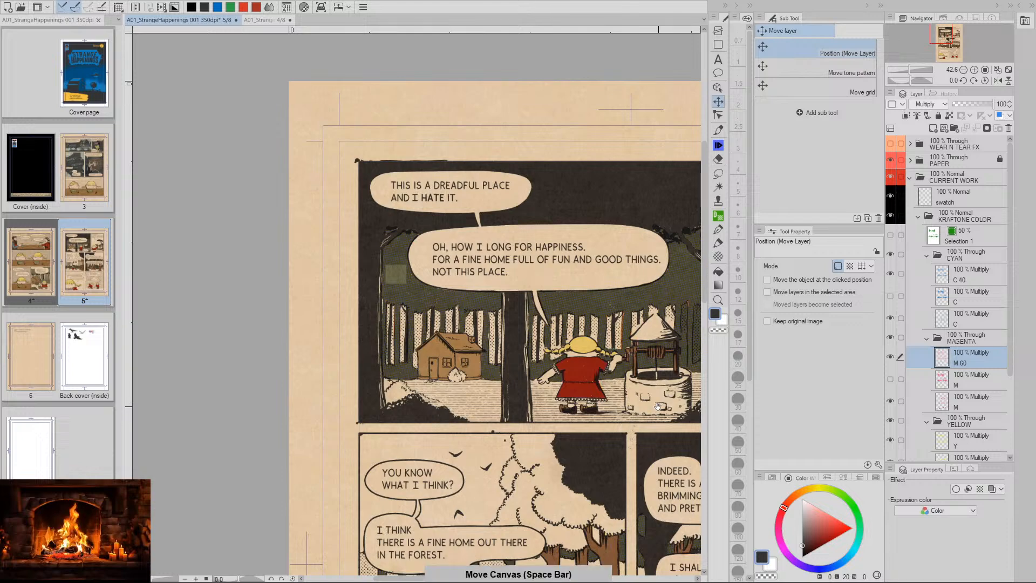
drag(658, 406, 452, 424)
key(ctrl+space)
drag(600, 436, 555, 356)
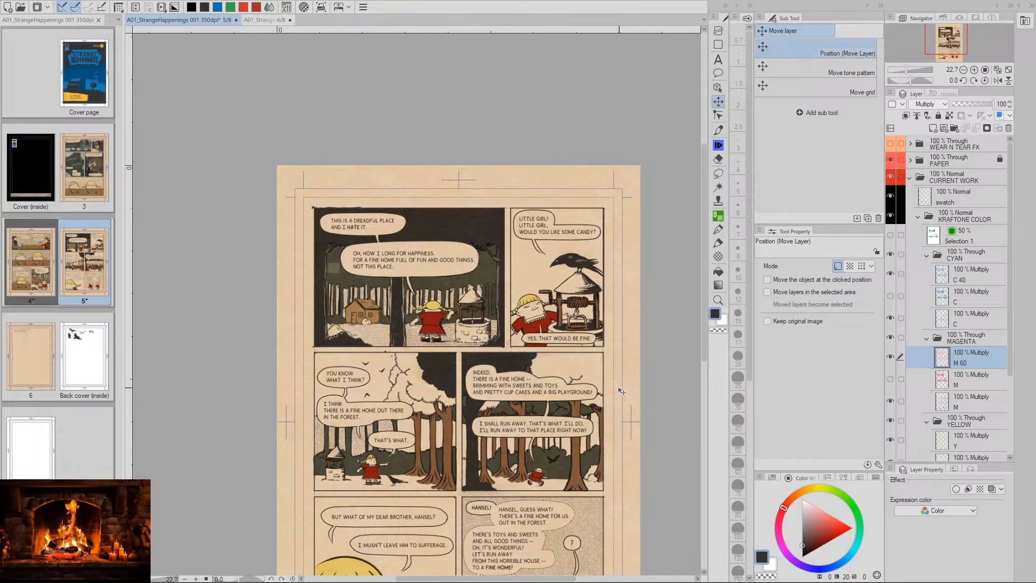
key(space)
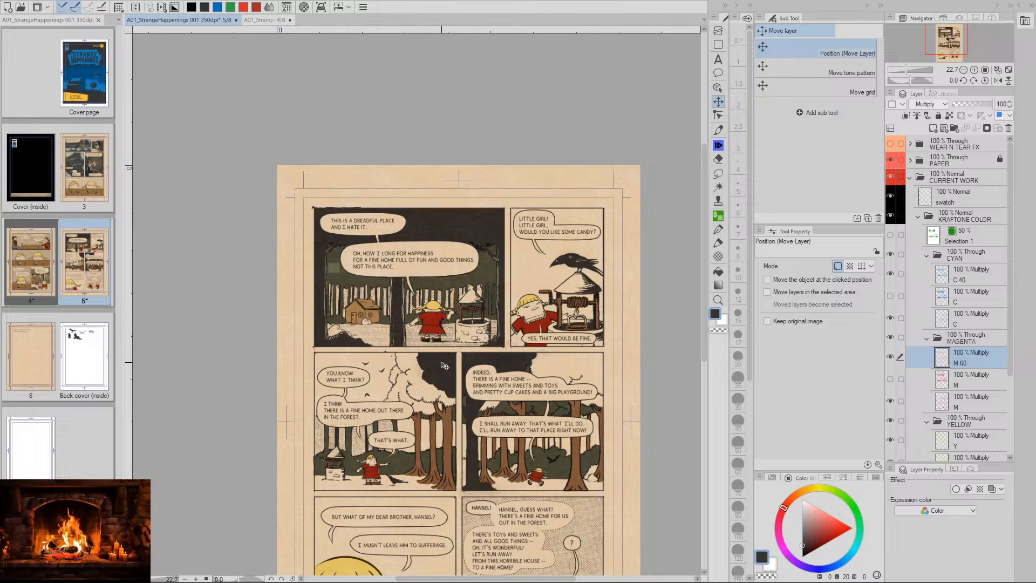
drag(348, 287, 371, 334)
Lighten the M 60 layer with a Hue/Saturation/Luminosity correction, setting luminosity to 25
key(slash)
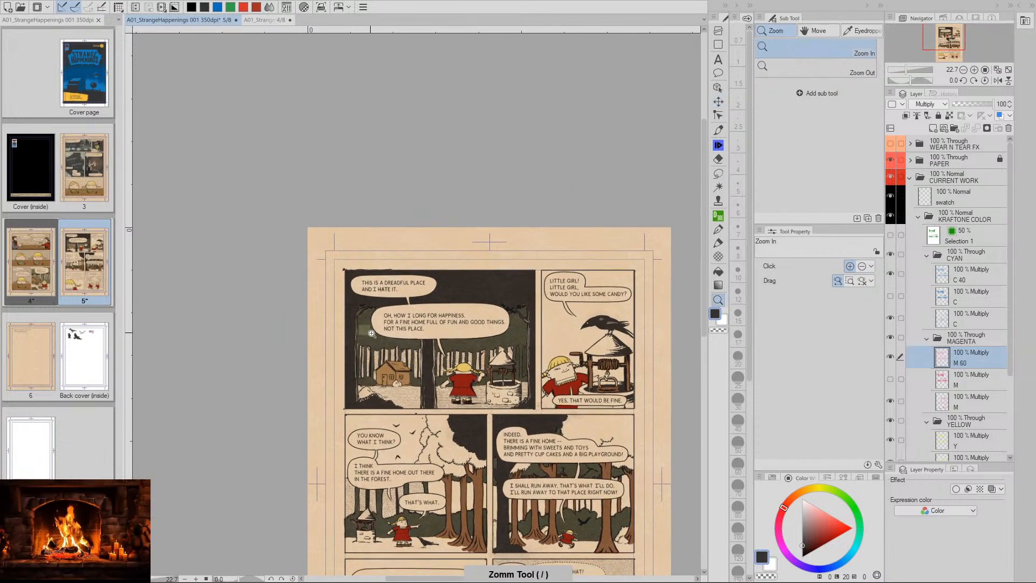
click(371, 333)
key(k)
key(ctrl+u)
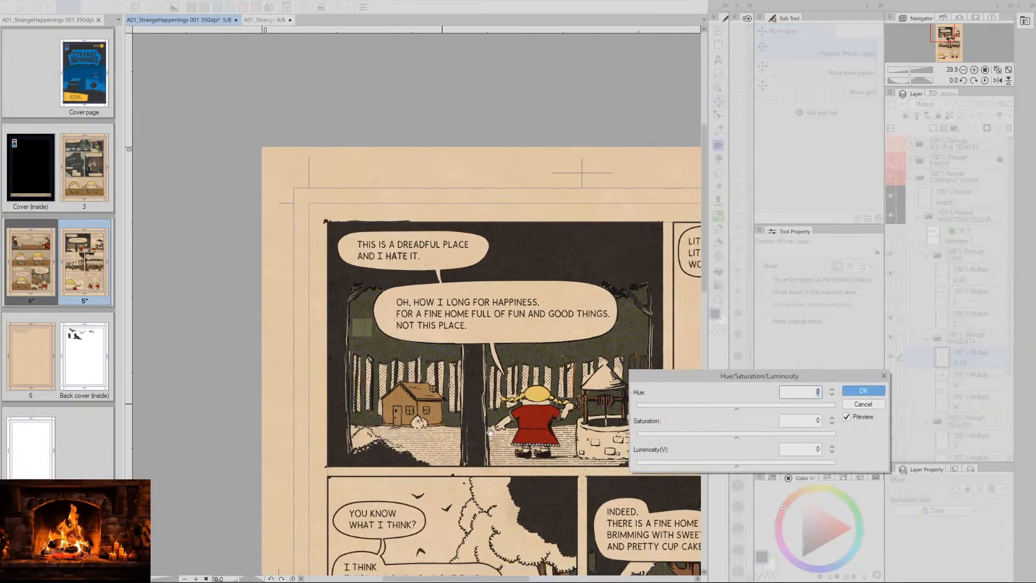
click(820, 450)
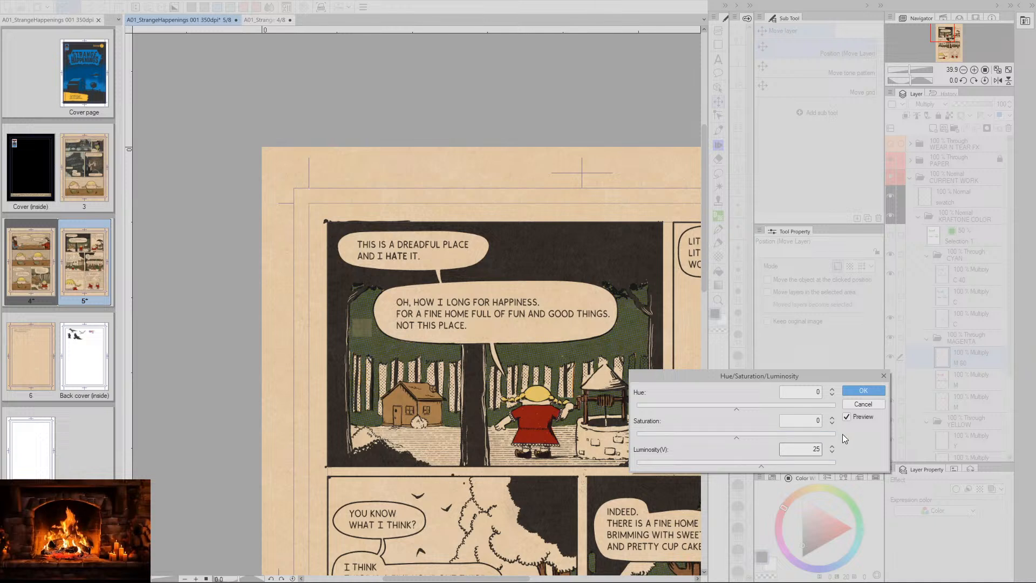
click(864, 391)
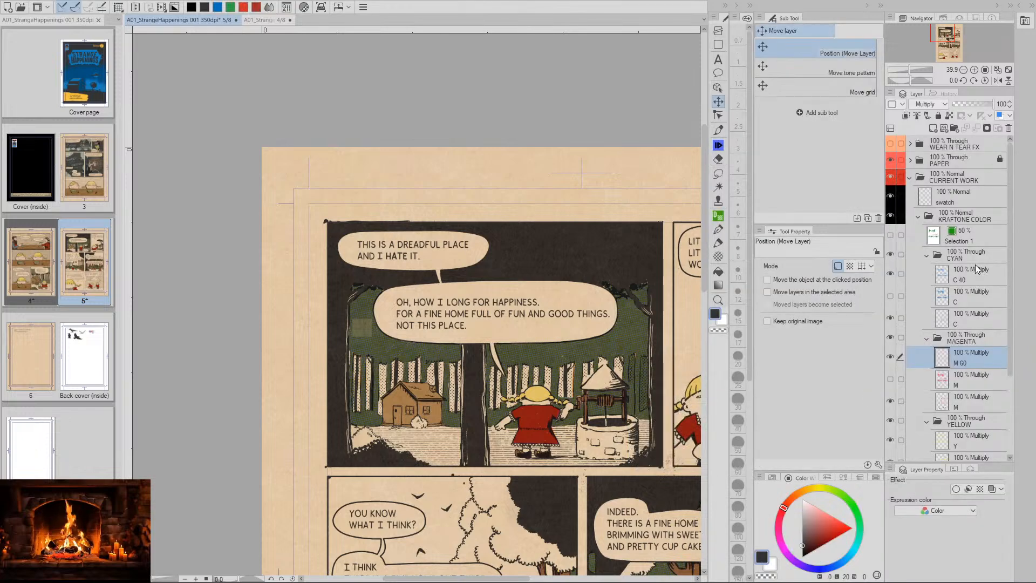
Lighten the C 40 layer with a Hue/Saturation/Luminosity correction, setting luminosity to 10
click(950, 278)
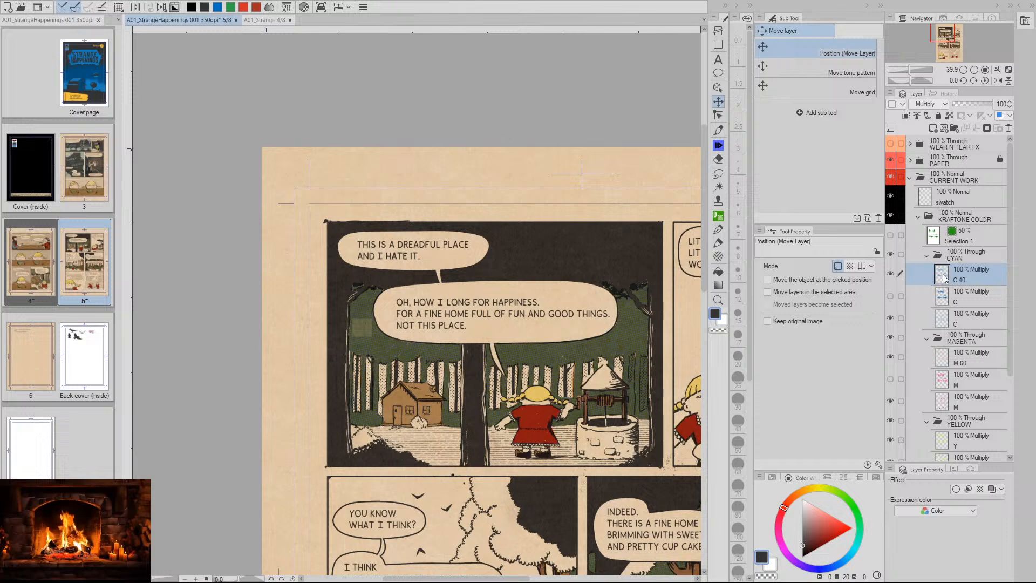
key(ctrl+u)
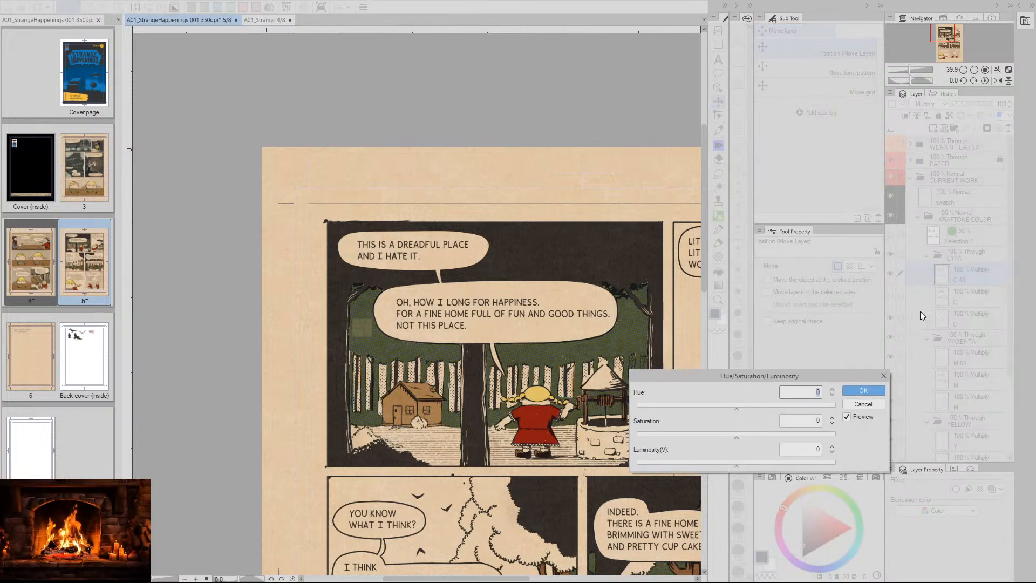
click(816, 449)
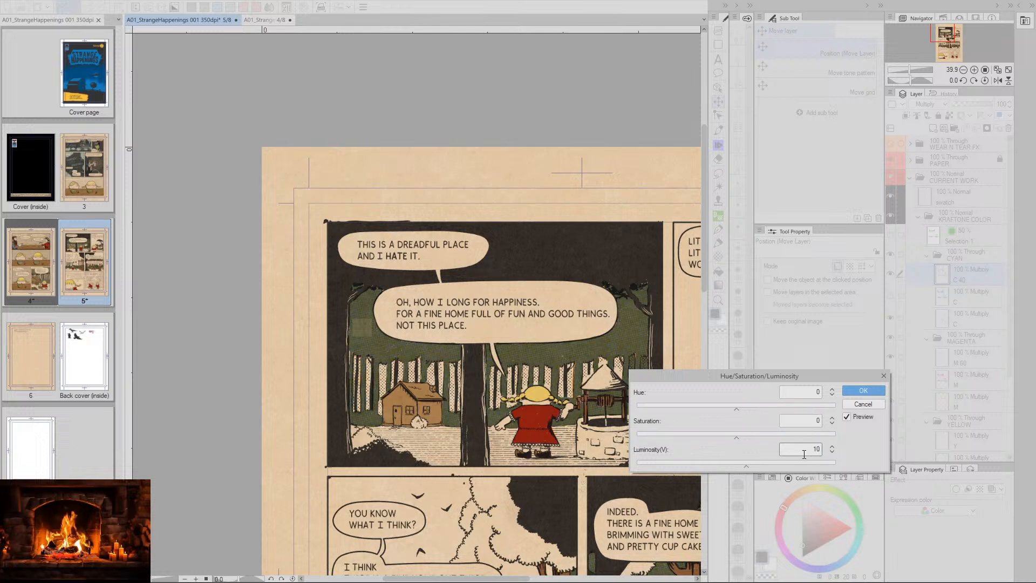
click(865, 392)
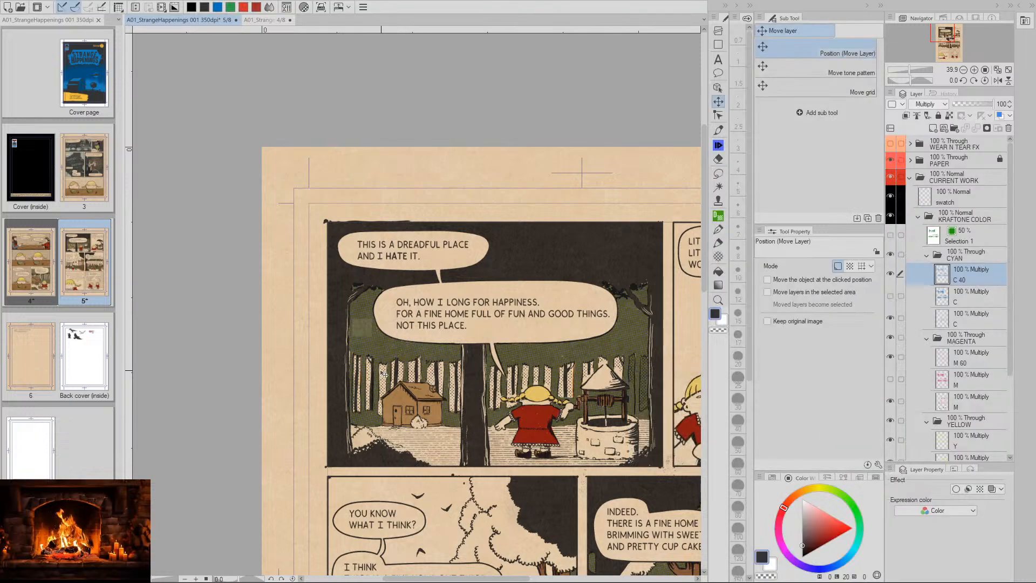
Lighten the Y layer in the YELLOW folder with a Hue/Saturation/Luminosity correction, setting luminosity to 30 while comparing the halftone with the swatch
scroll(378, 335, up, 6)
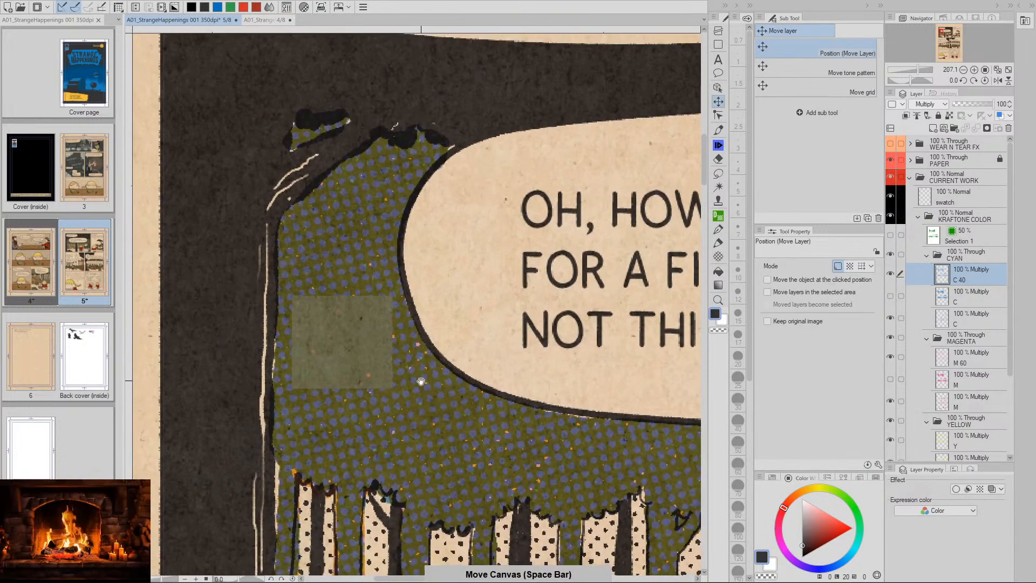
drag(427, 398, 406, 379)
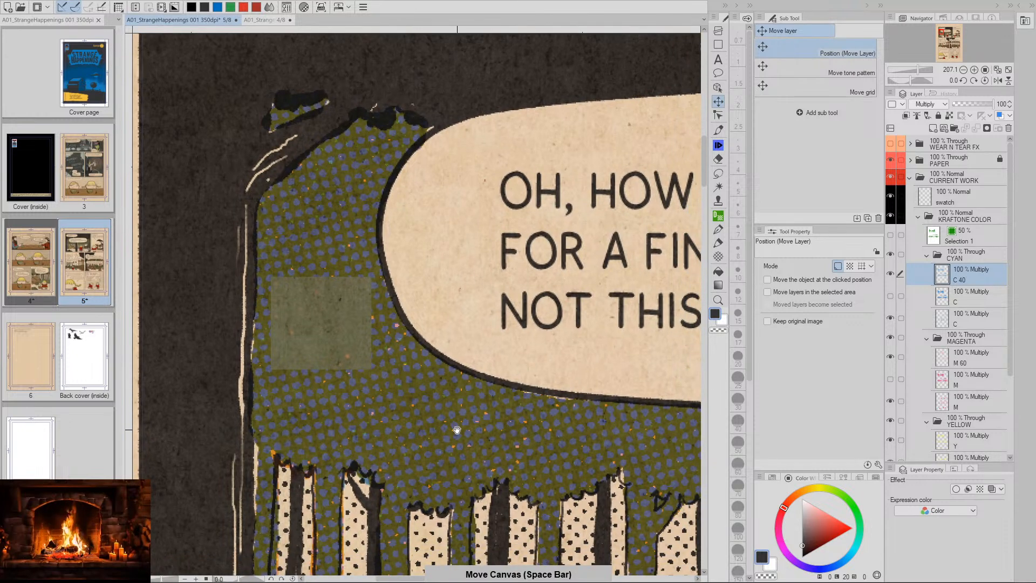
mouse_move(457, 430)
mouse_down()
mouse_move(426, 401)
mouse_move(446, 392)
mouse_up()
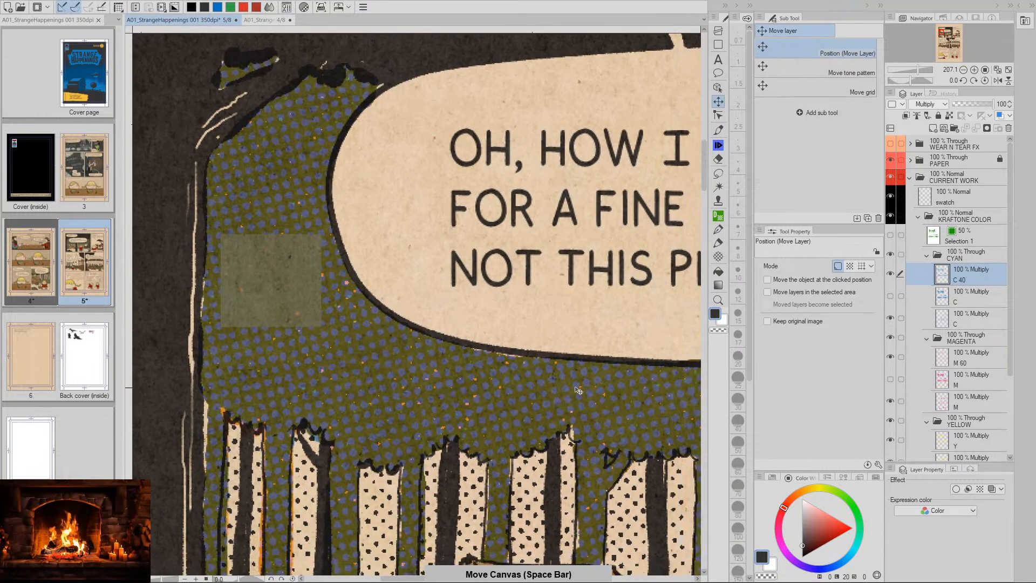
click(945, 440)
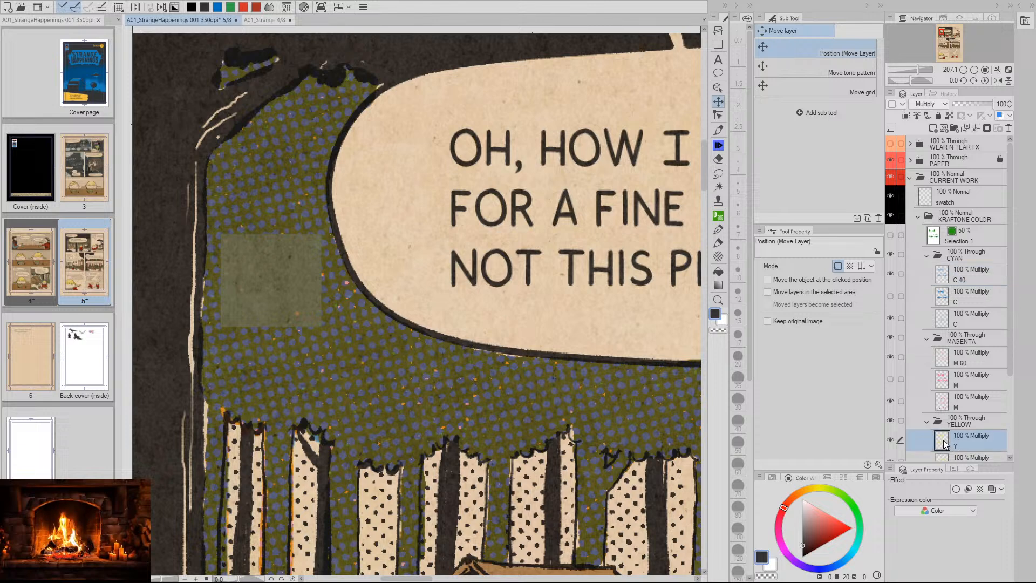
key(ctrl+u)
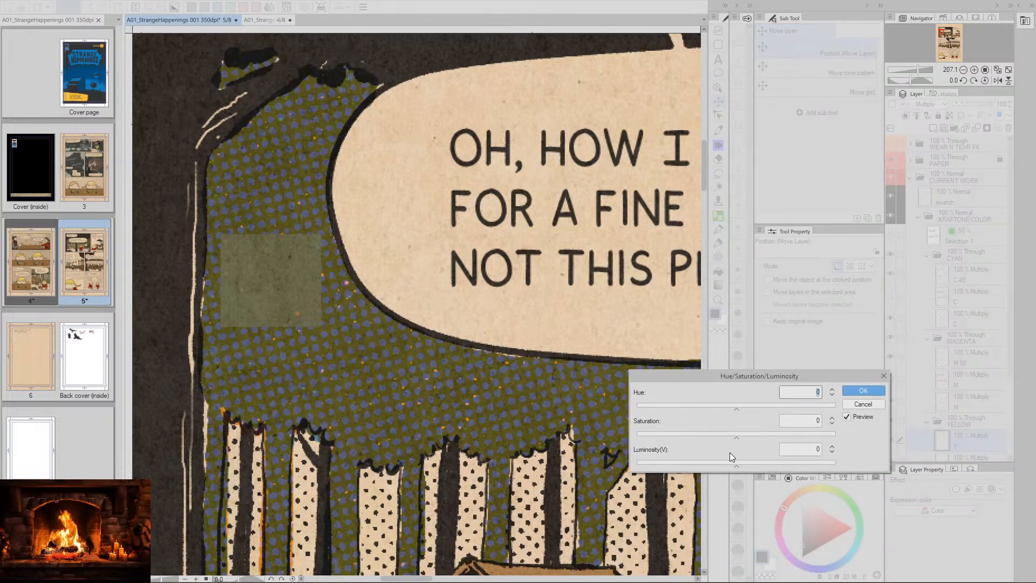
drag(737, 465, 767, 466)
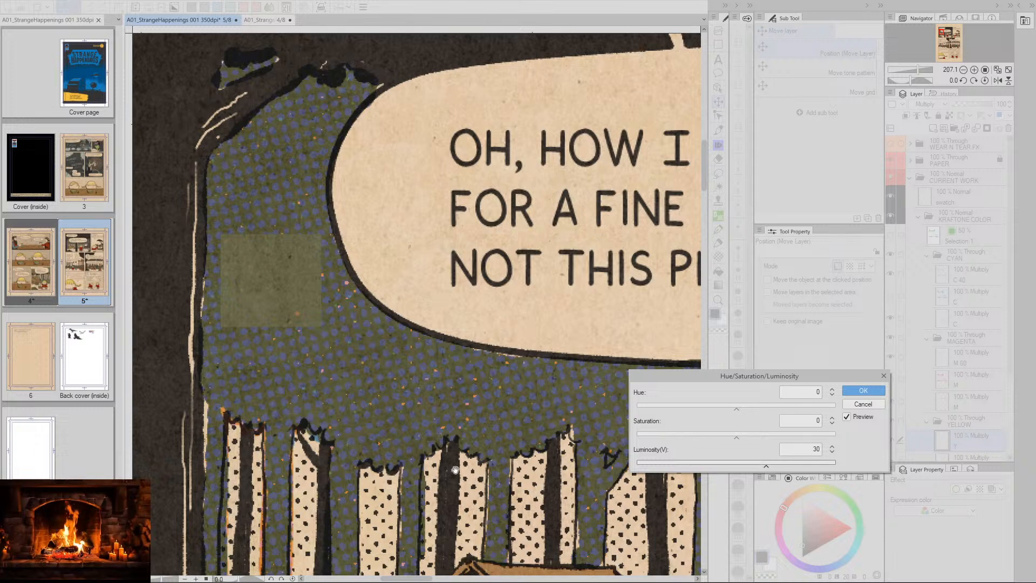
click(863, 391)
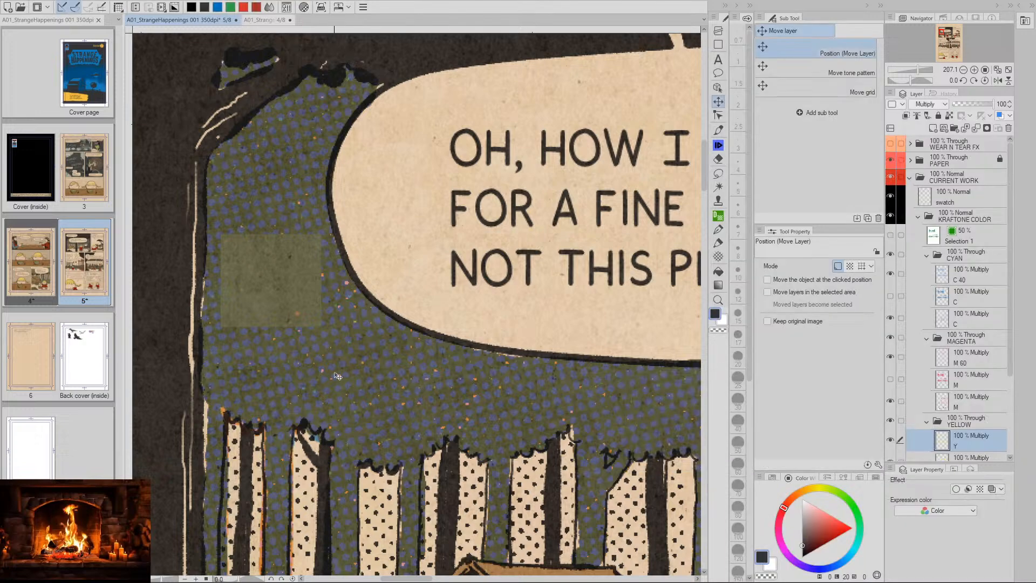
Review the forest background colour across the upper panels of the page with the Y layer selected
key(/)
drag(520, 394, 359, 378)
key(space)
key(/)
drag(573, 402, 541, 404)
key(space)
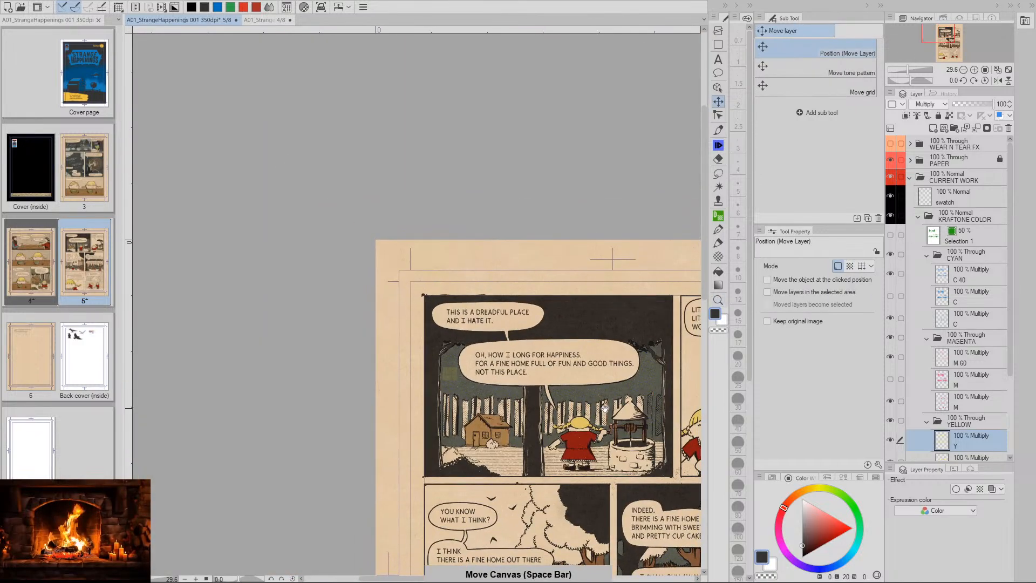
drag(605, 408, 470, 363)
drag(570, 448, 528, 405)
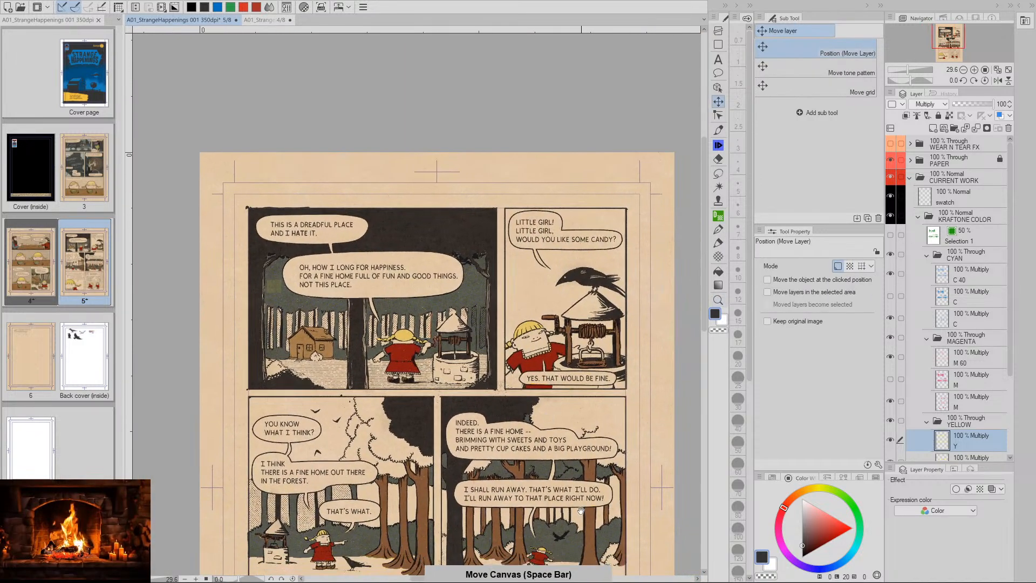
drag(581, 511, 568, 424)
Examine the forest background halftone up close in the panel where the girl runs away
key(/)
key(space)
key(/)
key(space)
key(/)
key(space)
drag(509, 464, 523, 442)
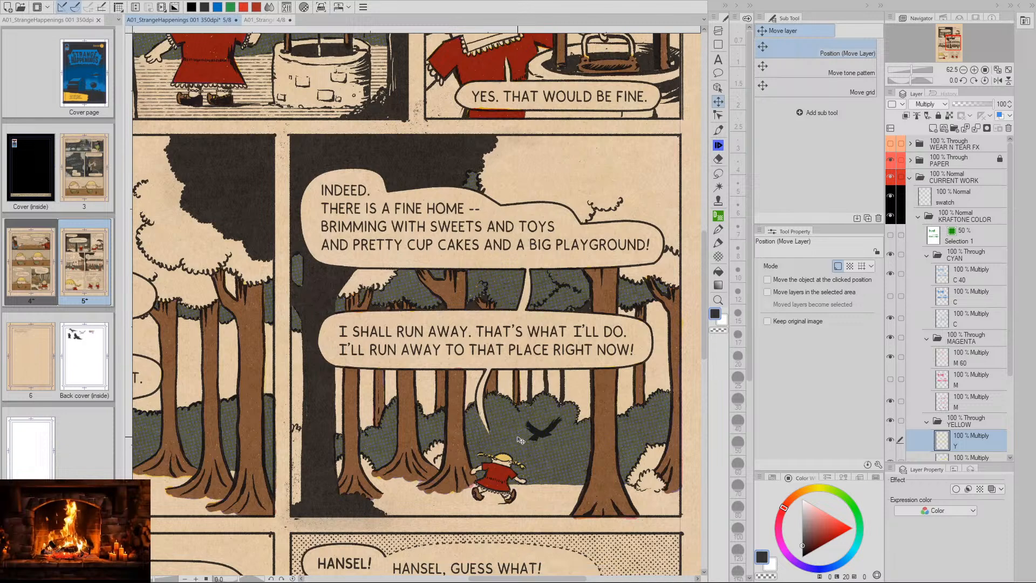
key(/)
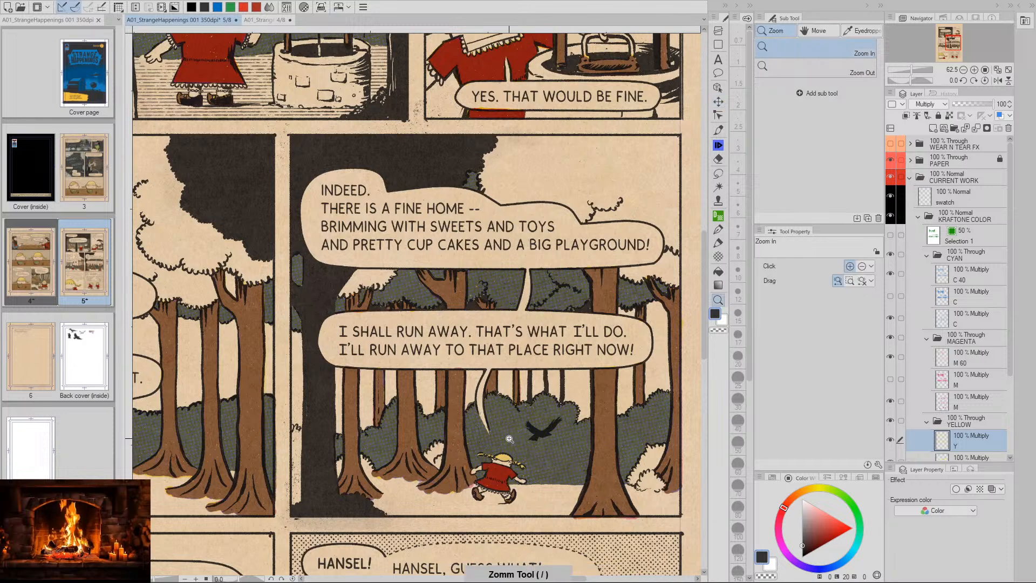
drag(534, 451, 568, 411)
key(space)
key(/)
key(space)
Inspect the forest background in the panel with the pointing girl and around the well in the first panel
drag(255, 408, 352, 441)
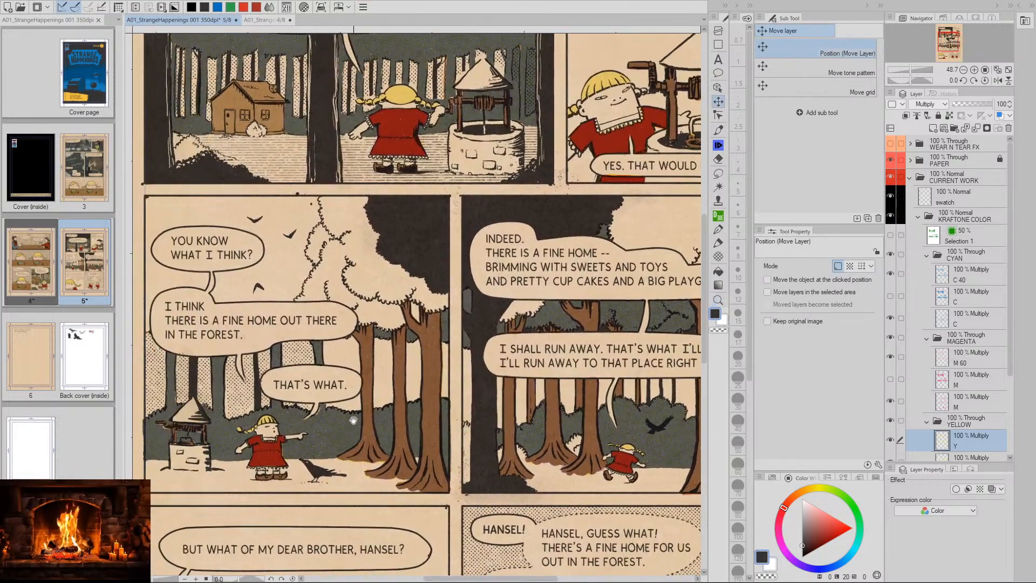
drag(352, 209, 371, 357)
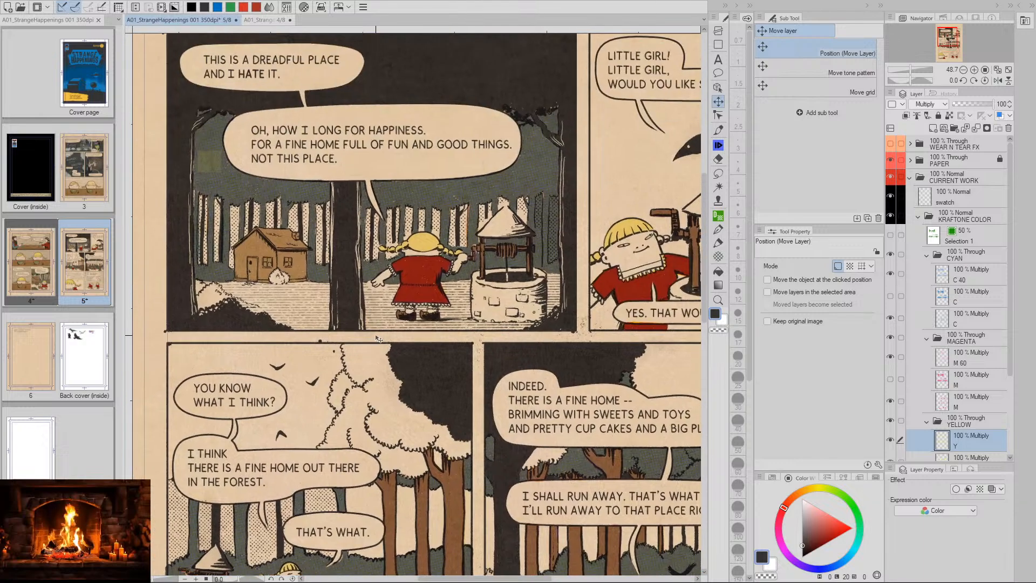
key(space)
drag(412, 207, 404, 247)
key(/)
key(space)
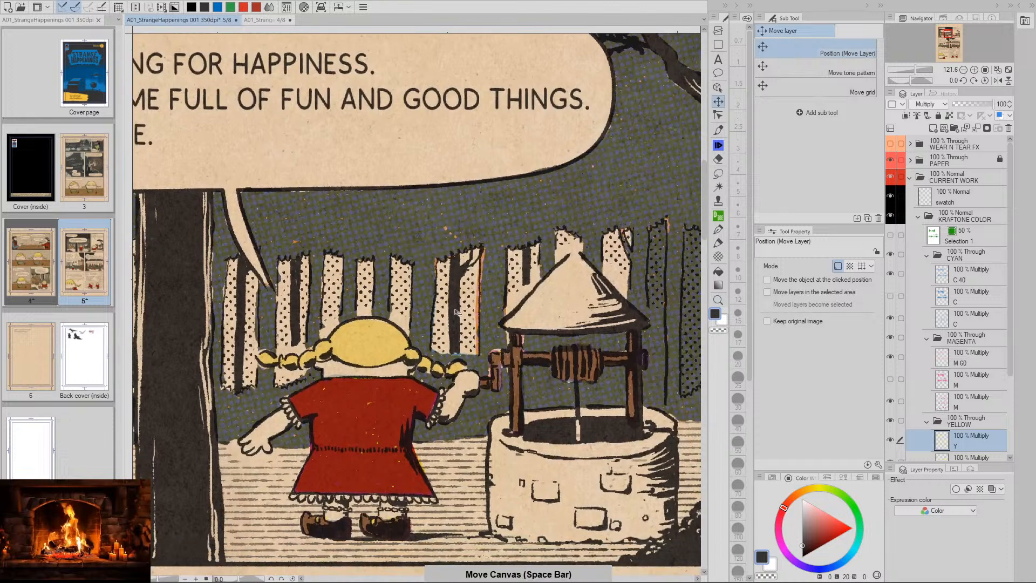
key(/)
drag(540, 393, 568, 357)
key(space)
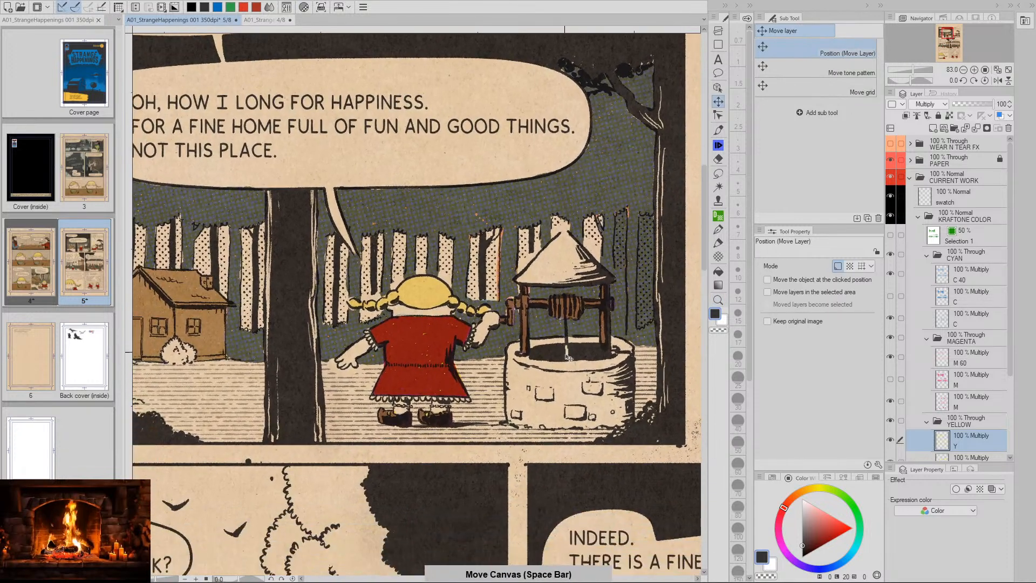
Check the forest background in the running-away panel against the neighbouring well panels at a wider view
key(space)
drag(662, 473, 509, 287)
key(/)
drag(582, 445, 534, 446)
key(space)
drag(652, 565, 546, 423)
drag(578, 306, 577, 379)
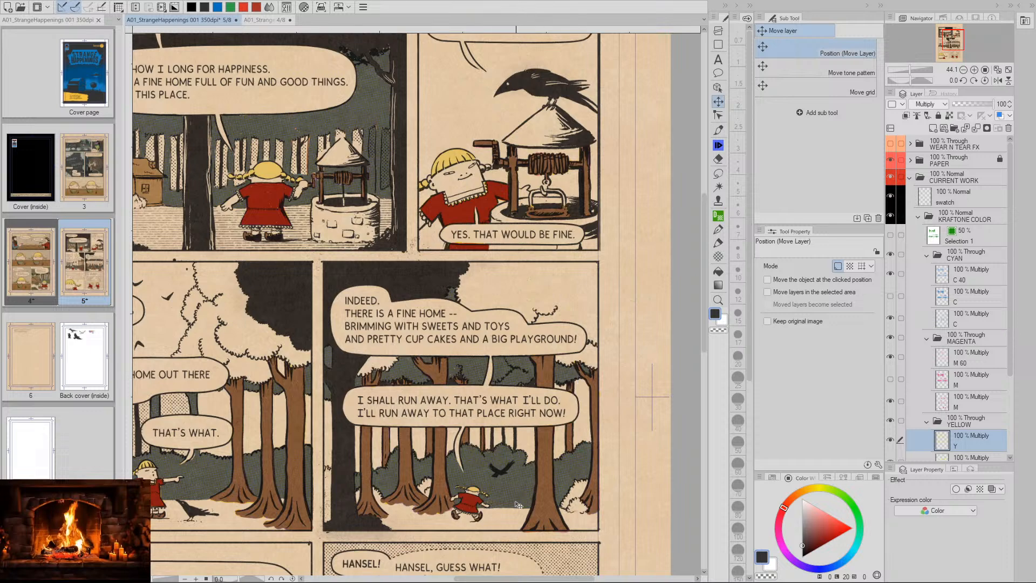
Look over the lower Hansel panels and the whole page to judge how the forest colour fits the other panels
key(space)
drag(516, 507, 540, 347)
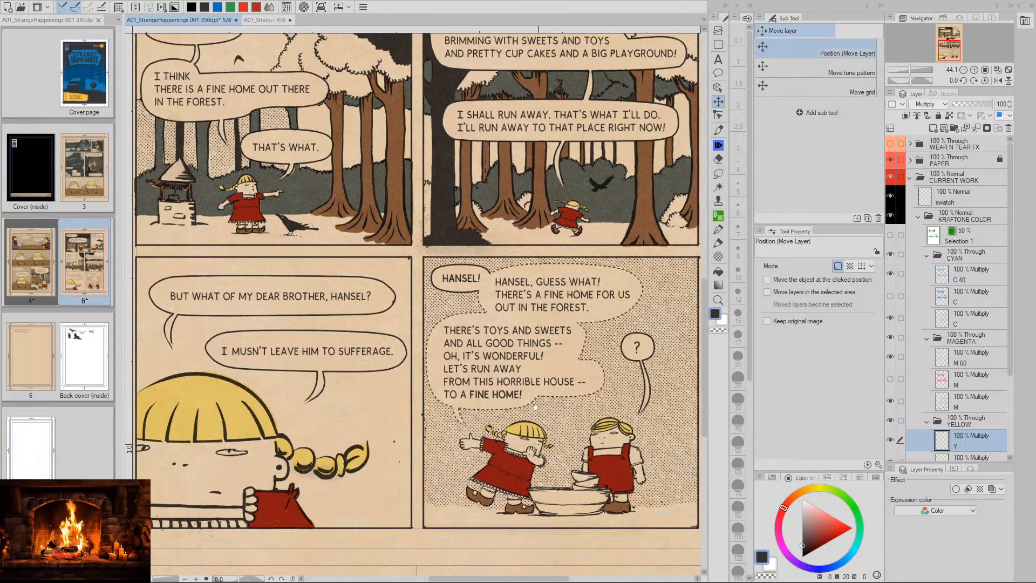
drag(615, 392, 601, 435)
drag(613, 321, 601, 419)
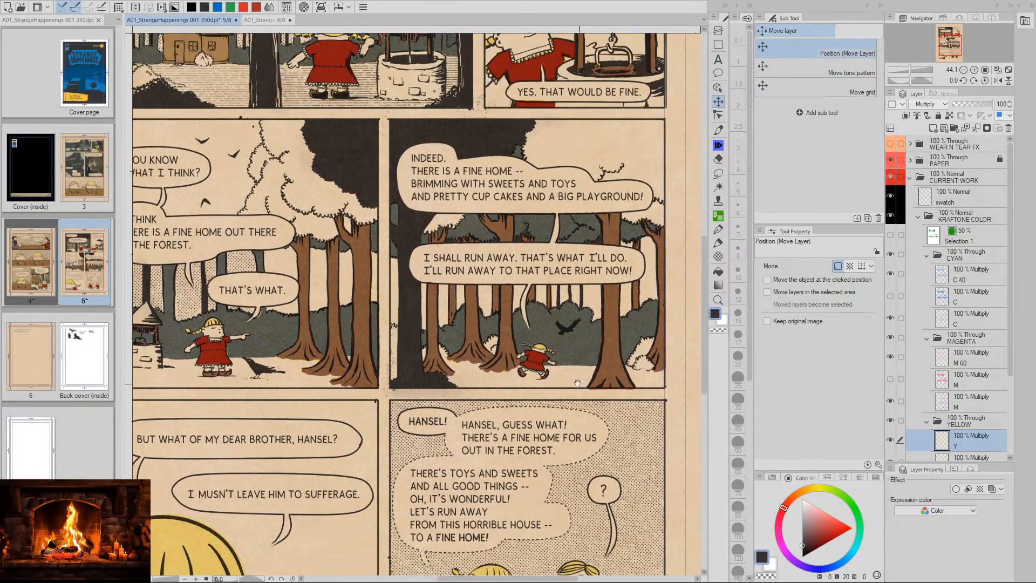
drag(536, 361, 580, 432)
key(slash)
drag(661, 426, 554, 439)
key(space)
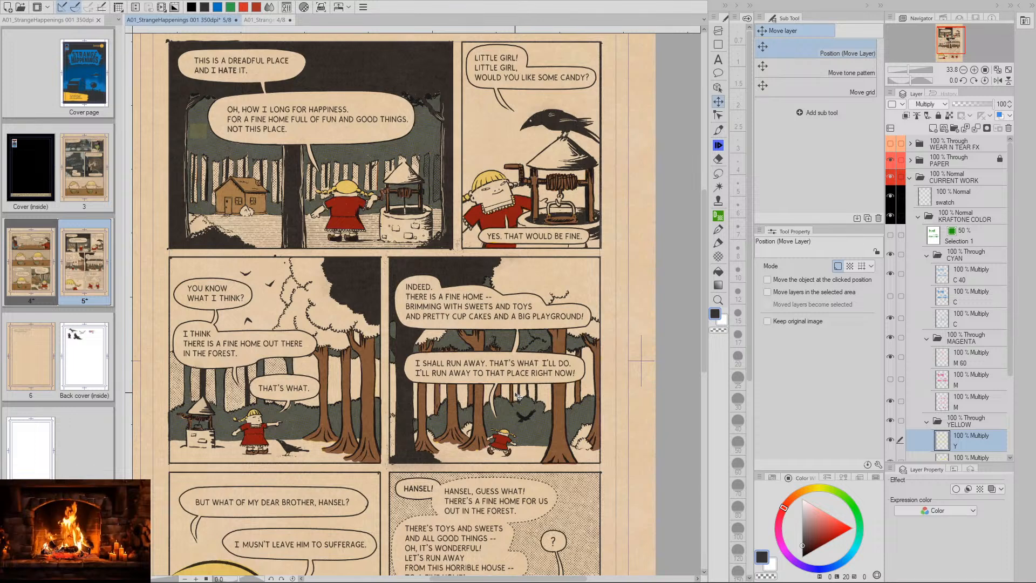
Check the forest area stored in the Selection 1 layer by briefly showing and hiding it
click(939, 198)
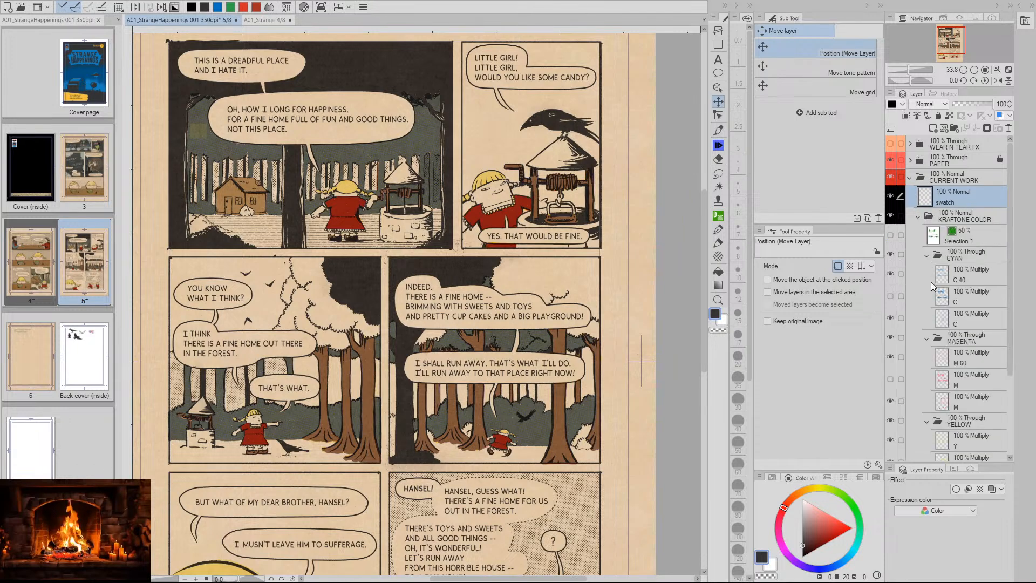
click(947, 299)
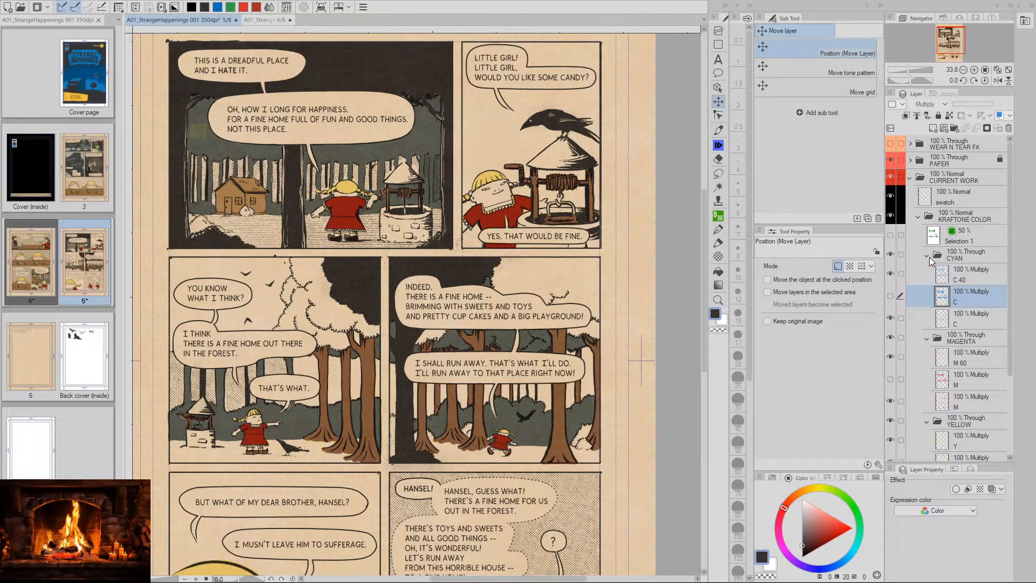
click(942, 236)
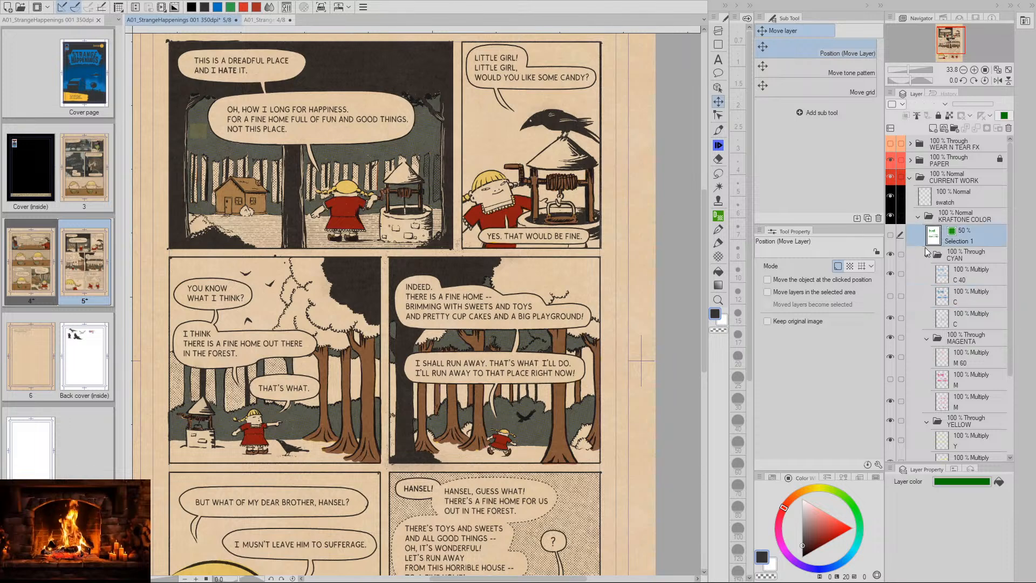
click(890, 236)
click(891, 236)
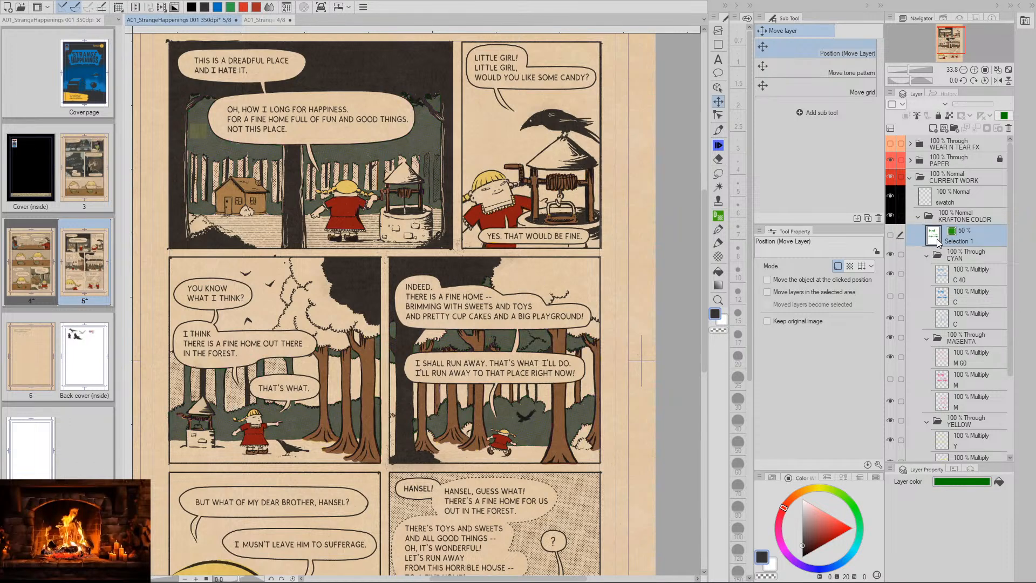
Load the forest areas of Selection 1 as a selection and ready the Yellow 100% brush on the upper Y layer
ctrl+click(937, 242)
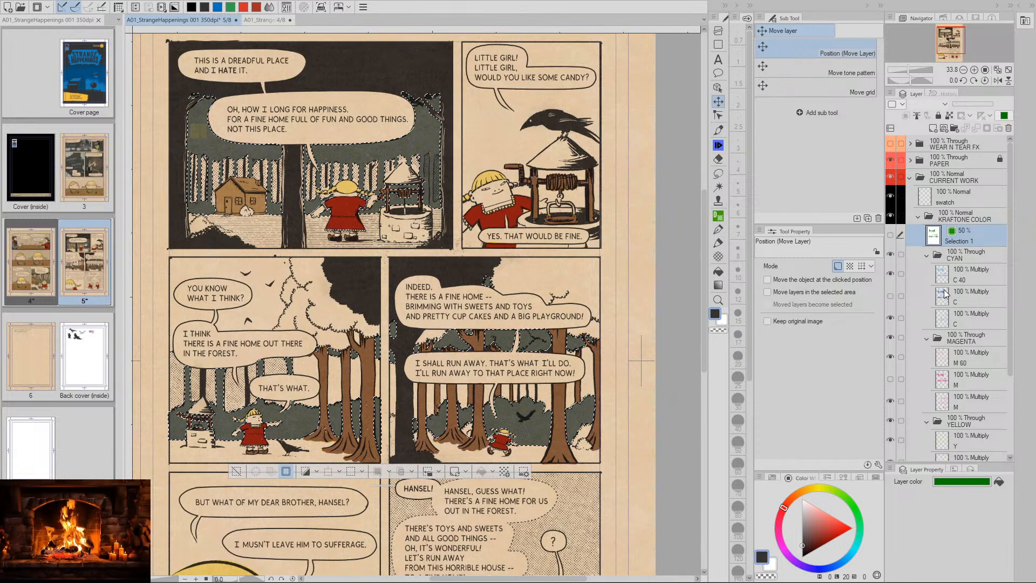
click(947, 444)
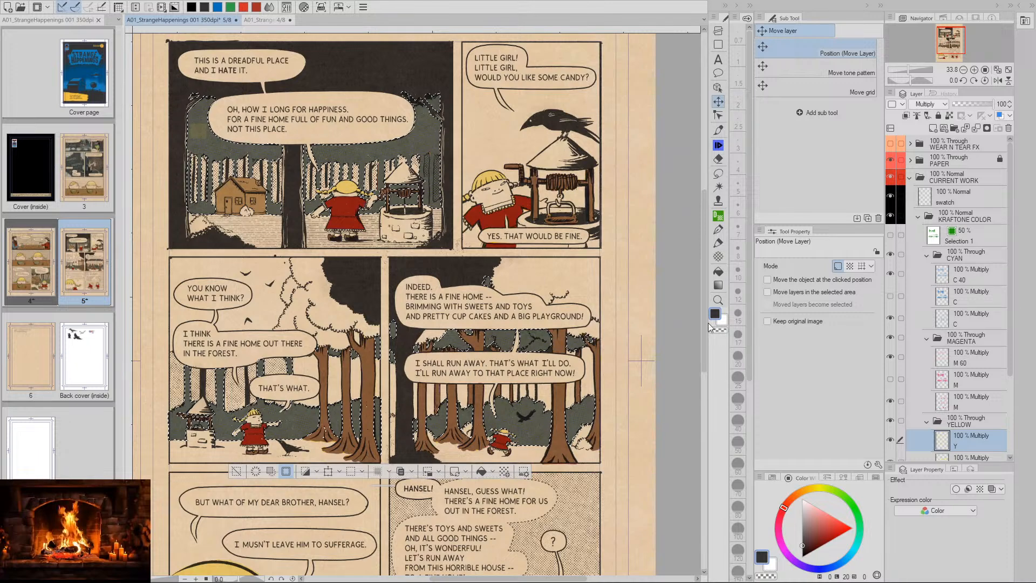
click(719, 131)
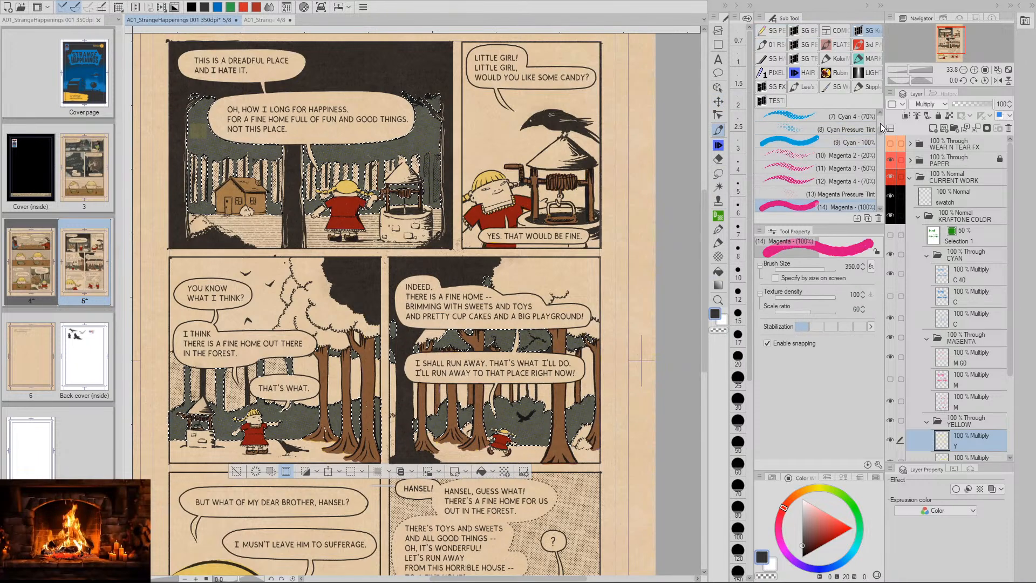
drag(881, 127, 883, 146)
click(813, 159)
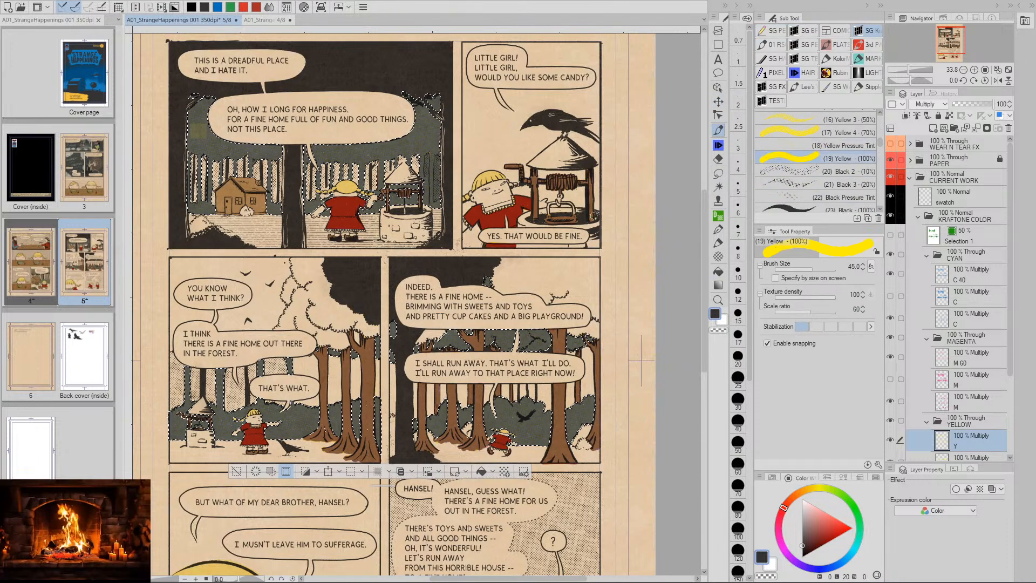
Paint yellow over all selected forest areas in the three forest panels with brush size 400, and clear the selection
key(slash)
drag(534, 352, 515, 348)
click(718, 131)
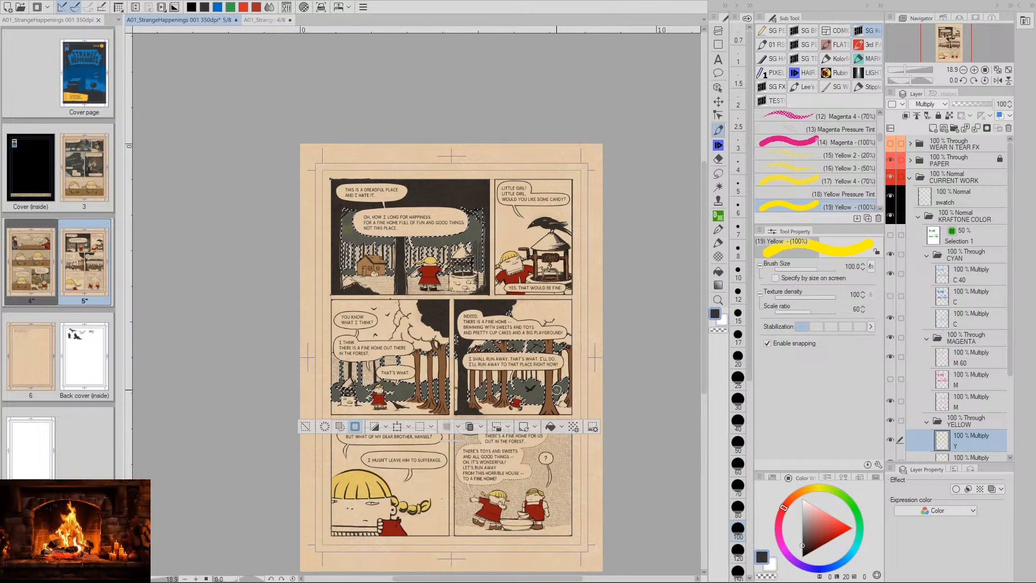
click(737, 530)
key(bracketright)
drag(550, 386, 534, 378)
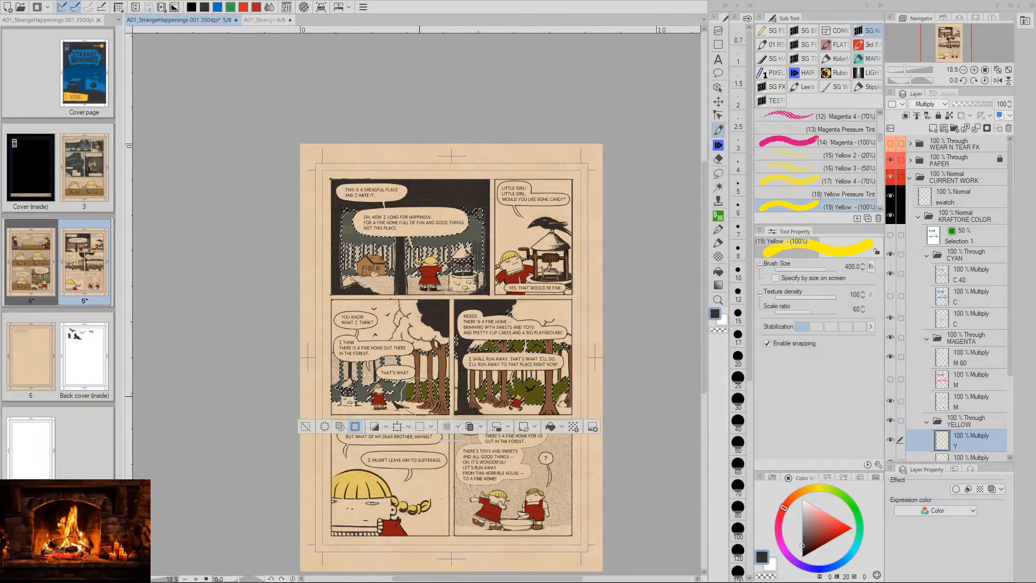
mouse_move(412, 348)
mouse_down()
mouse_move(318, 414)
mouse_move(376, 309)
mouse_move(346, 353)
mouse_move(339, 227)
mouse_move(355, 209)
mouse_move(392, 198)
mouse_move(408, 260)
mouse_move(435, 239)
mouse_move(488, 264)
mouse_up()
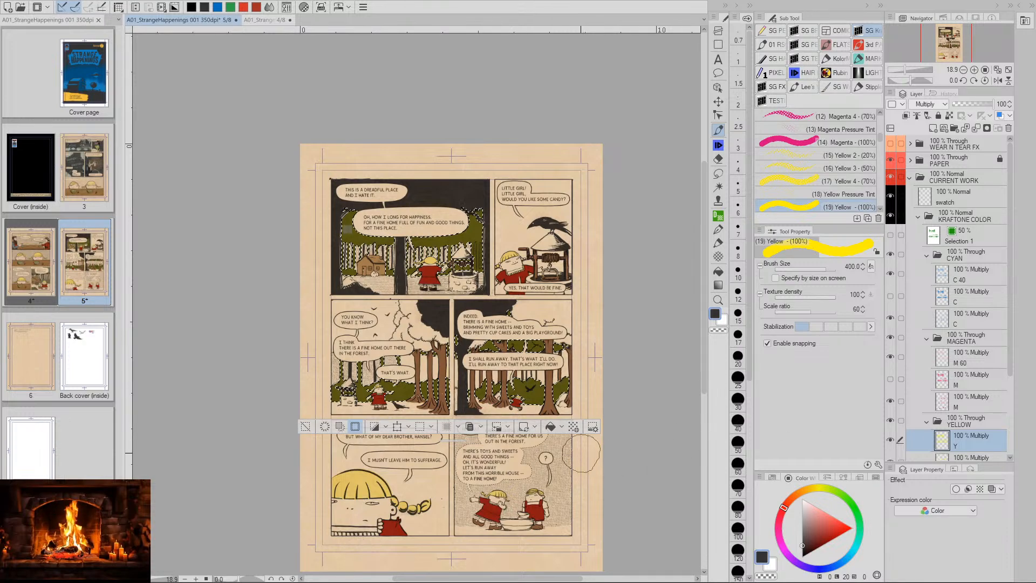
key(slash)
click(306, 427)
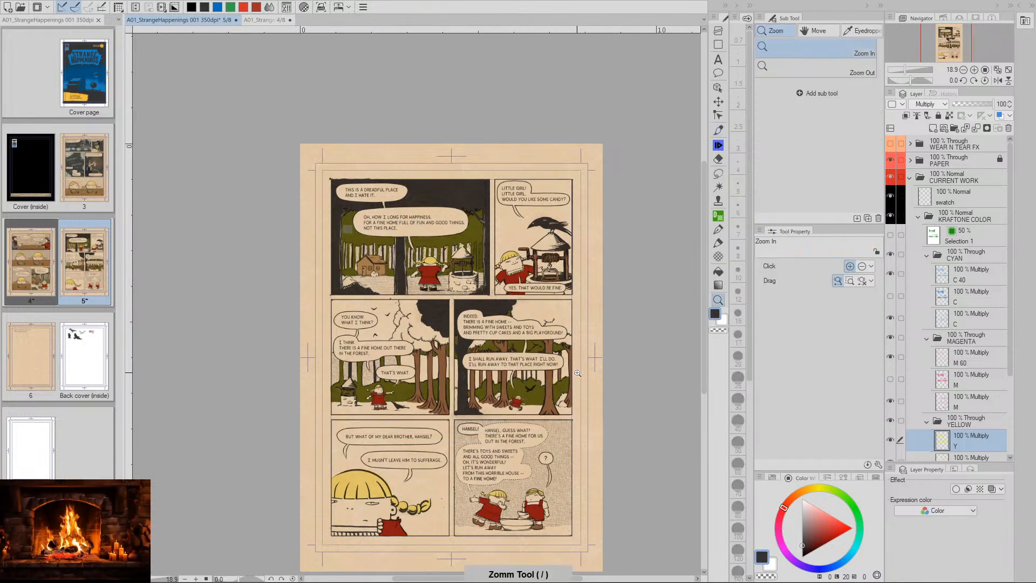
Lighten the upper Y layer with Hue/Saturation/Luminosity, comparing luminosity values of 70, 60 and 50 on the first panel and applying 55
drag(578, 373, 595, 360)
key(space)
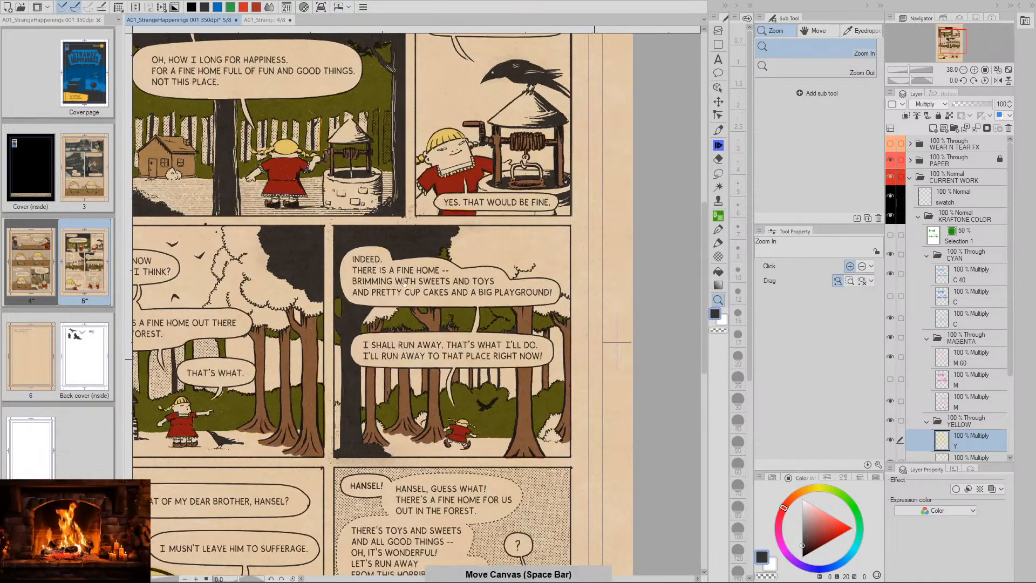
drag(404, 282, 665, 476)
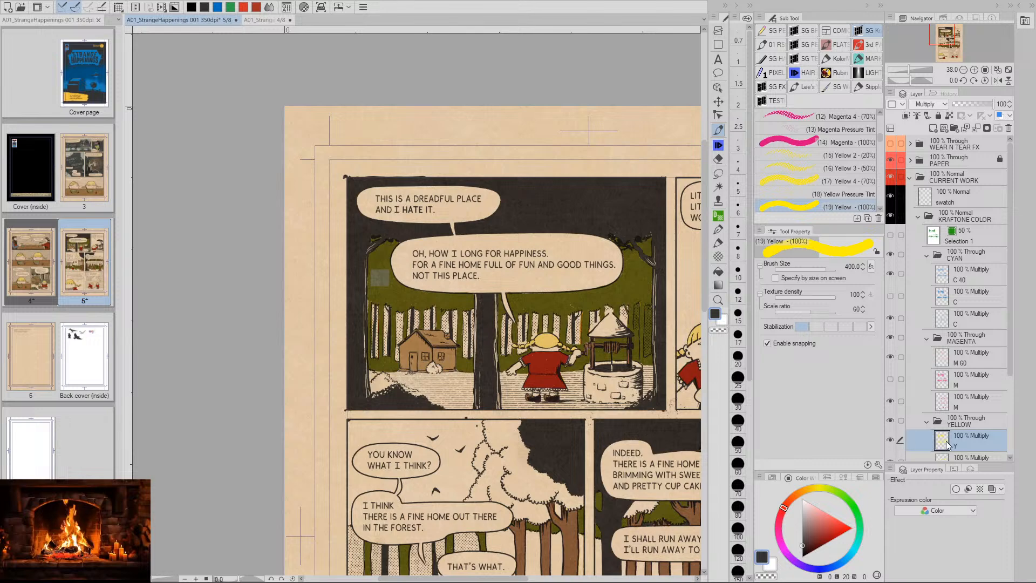
key(ctrl+u)
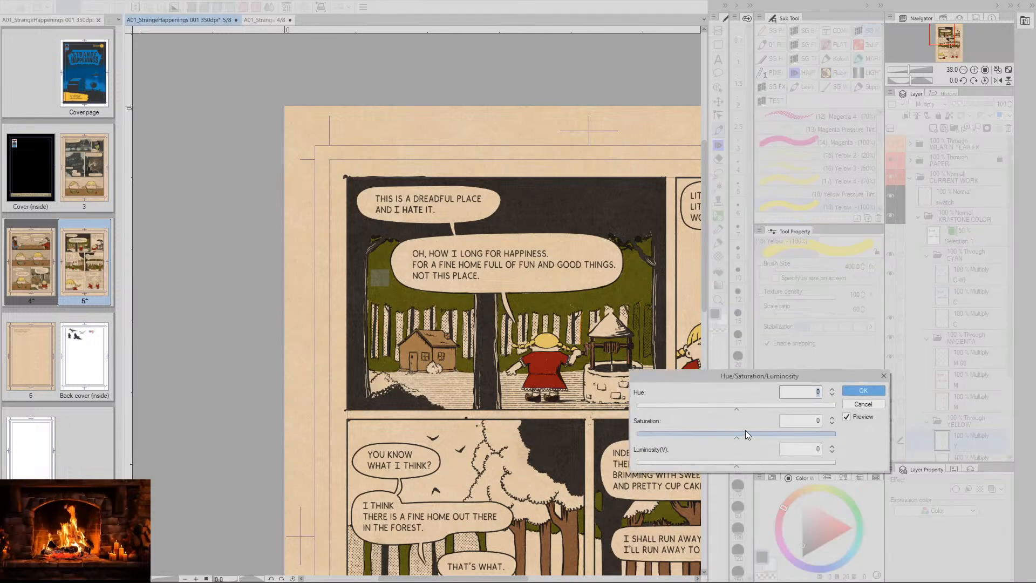
click(817, 448)
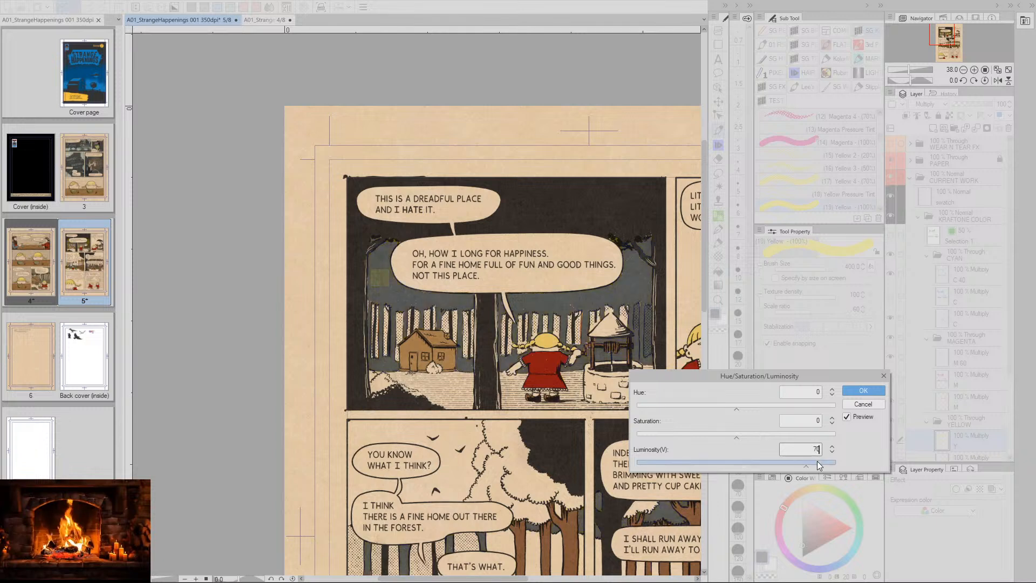
double_click(820, 450)
text(6)
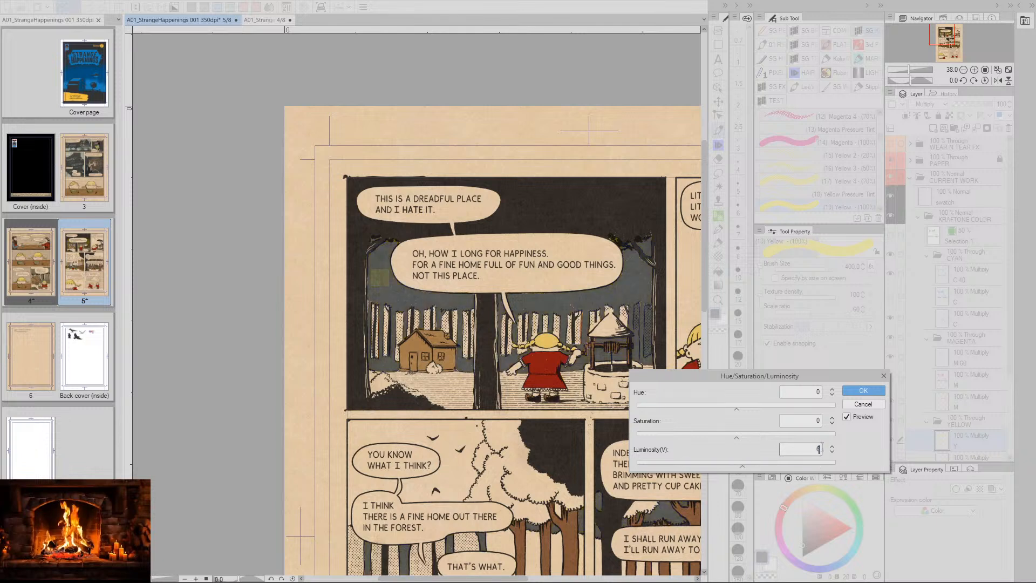
text(0)
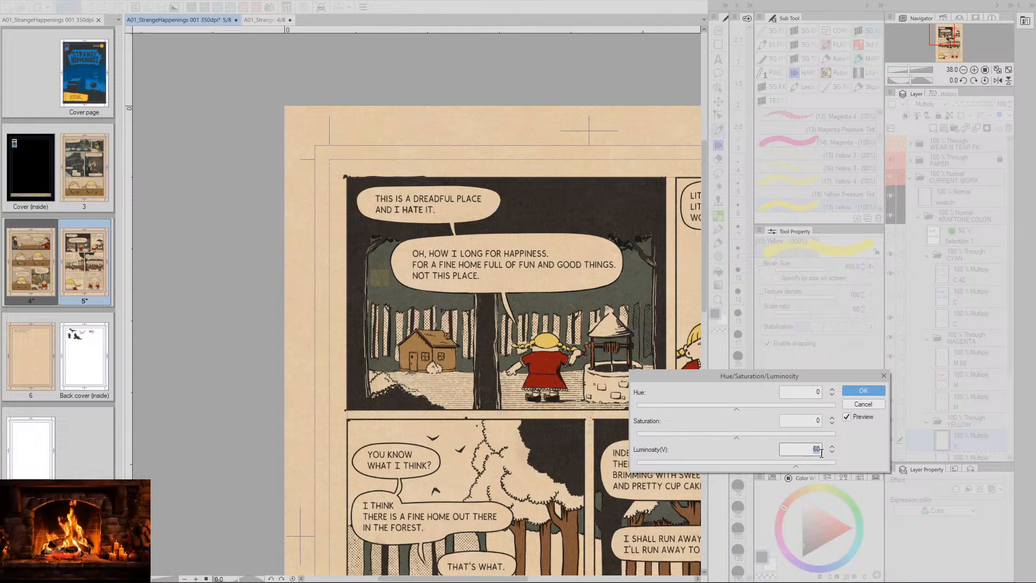
text(0)
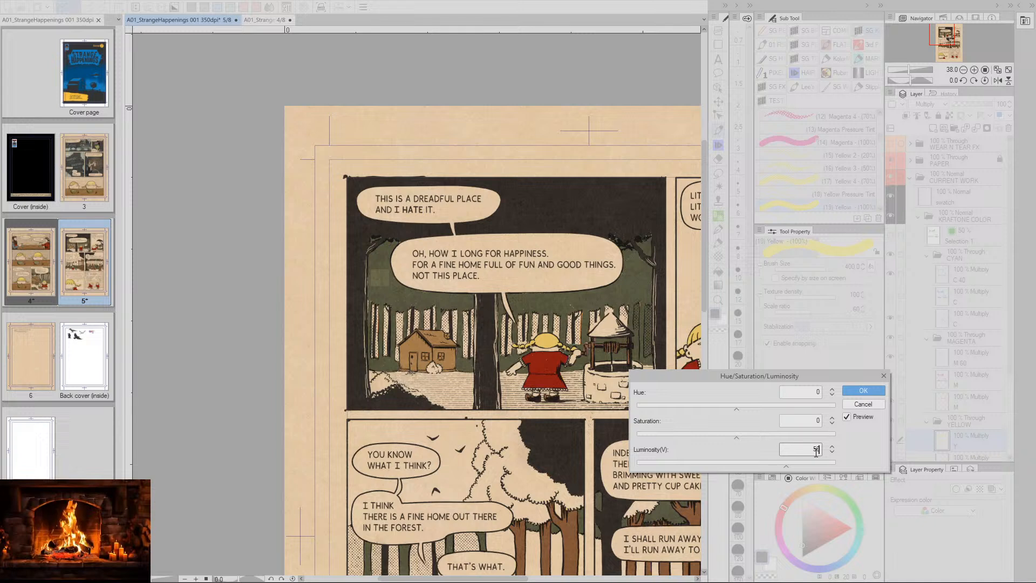
drag(814, 449, 822, 449)
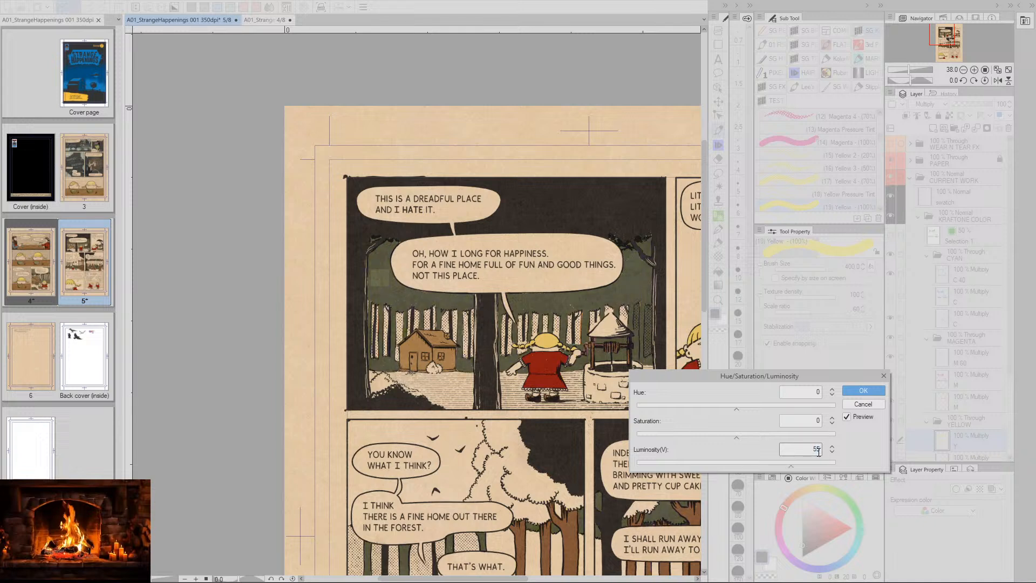
key(Return)
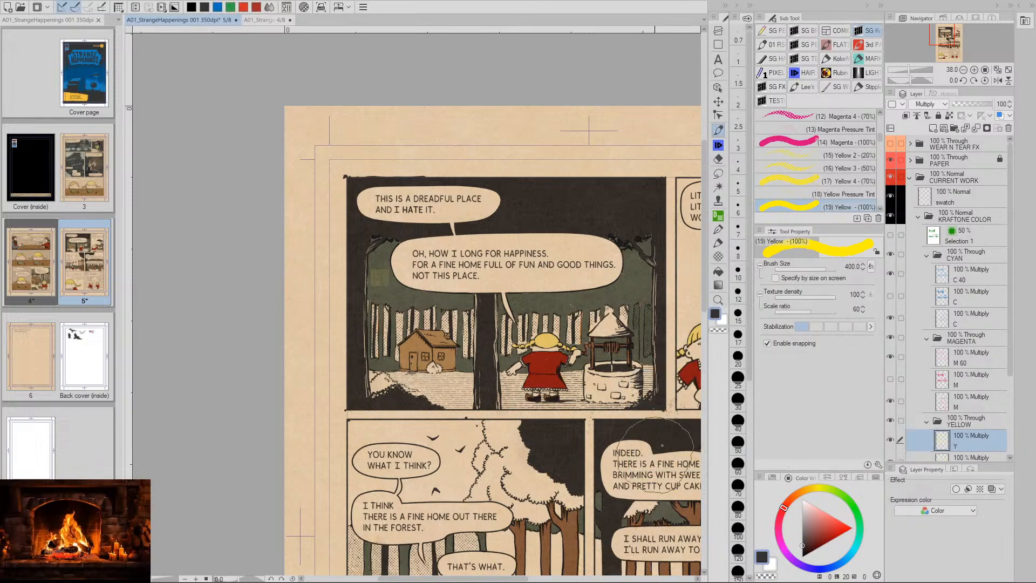
Check the adjusted forest green across the upper four panels at a wider view
key(space)
drag(669, 410, 527, 284)
key(slash)
drag(628, 425, 556, 388)
key(space)
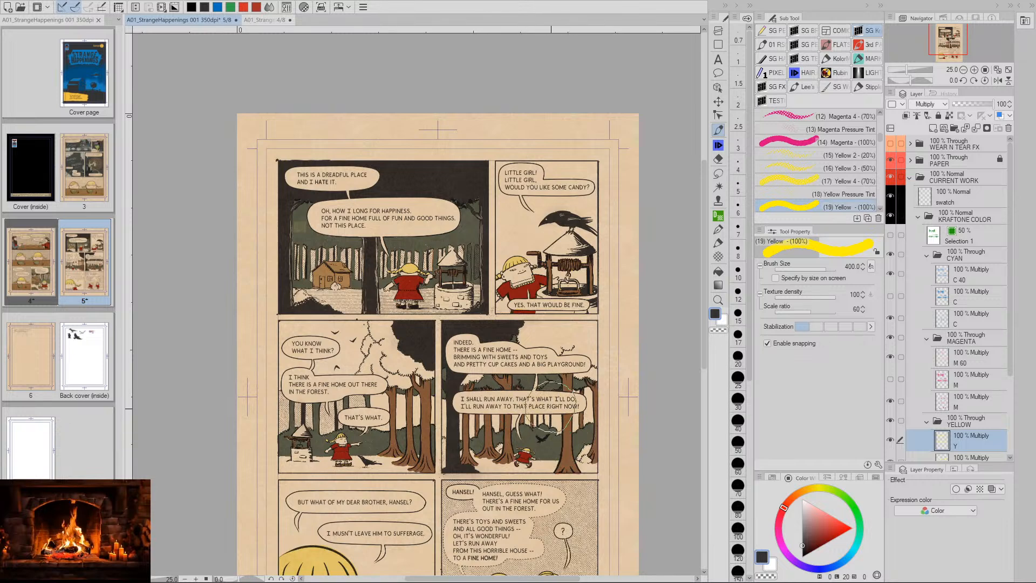
Try to delete the hidden C and M layers together with the lower Y layer
click(931, 198)
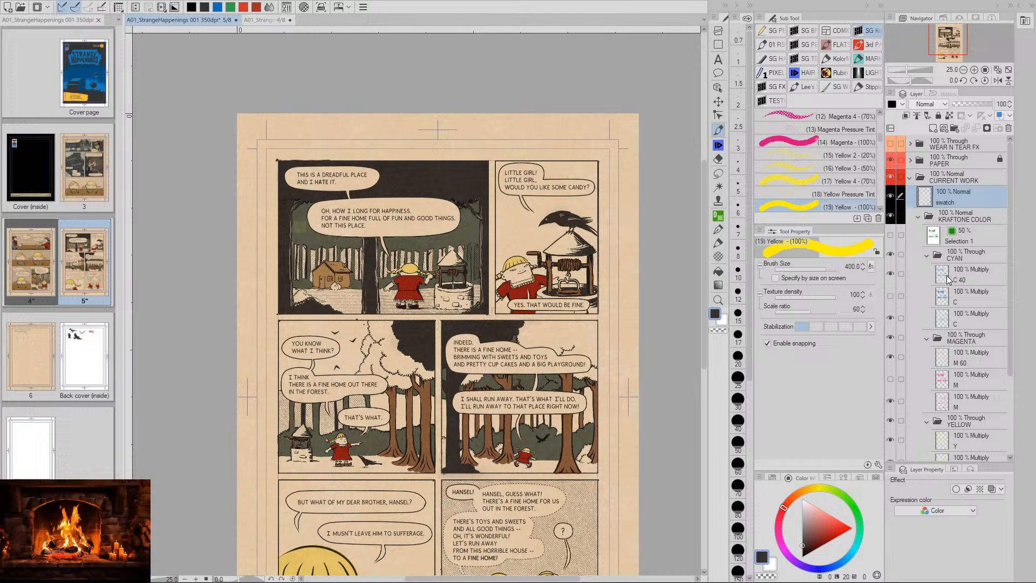
click(947, 302)
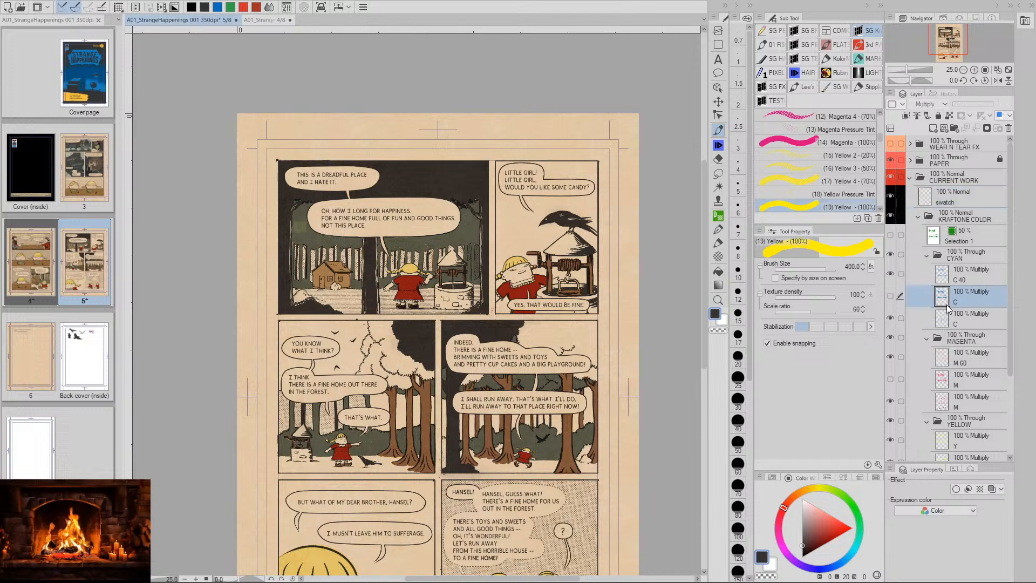
ctrl+click(909, 379)
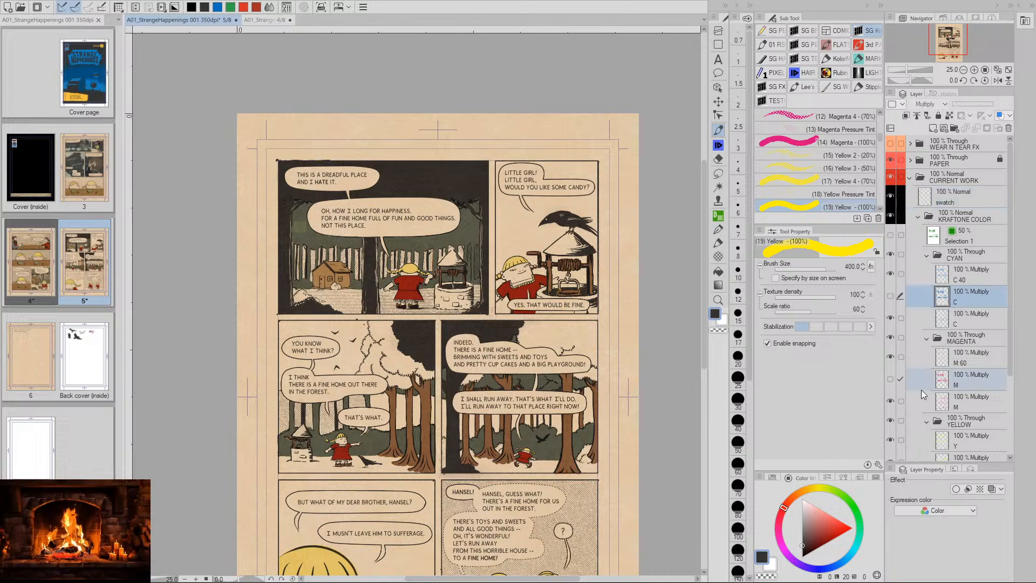
scroll(1006, 364, down, 1)
ctrl+click(951, 438)
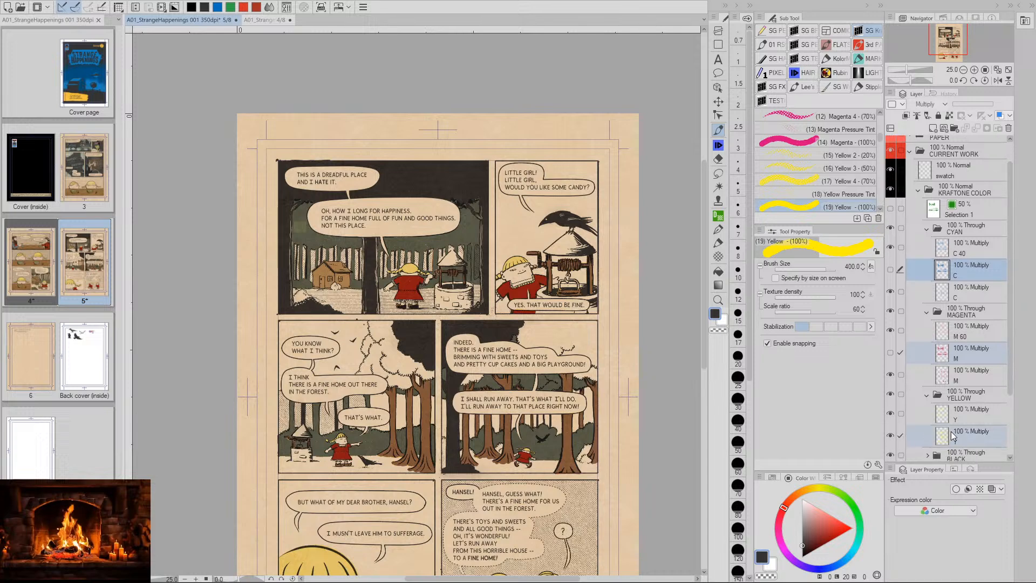
key(Delete)
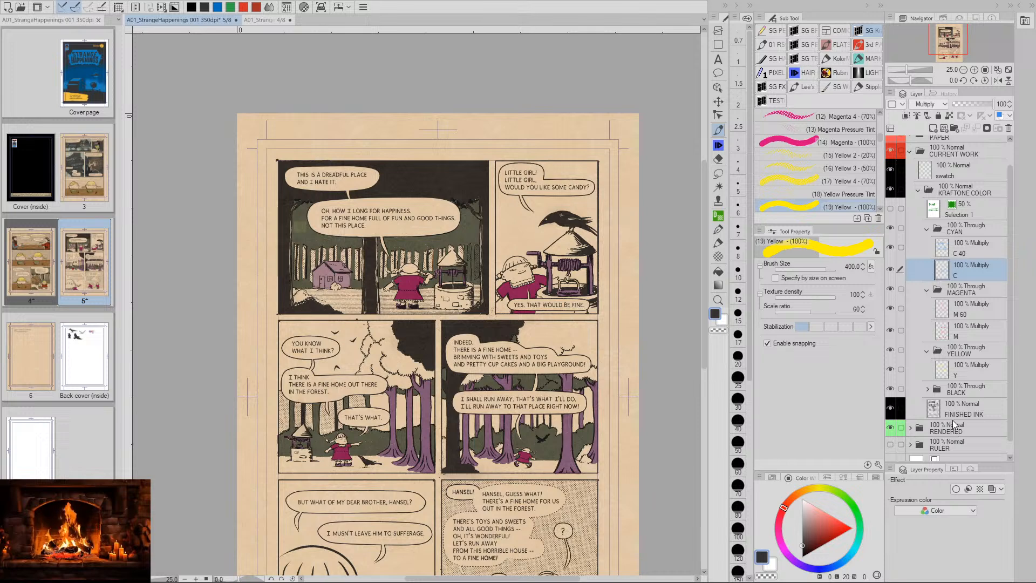
key(ctrl+z)
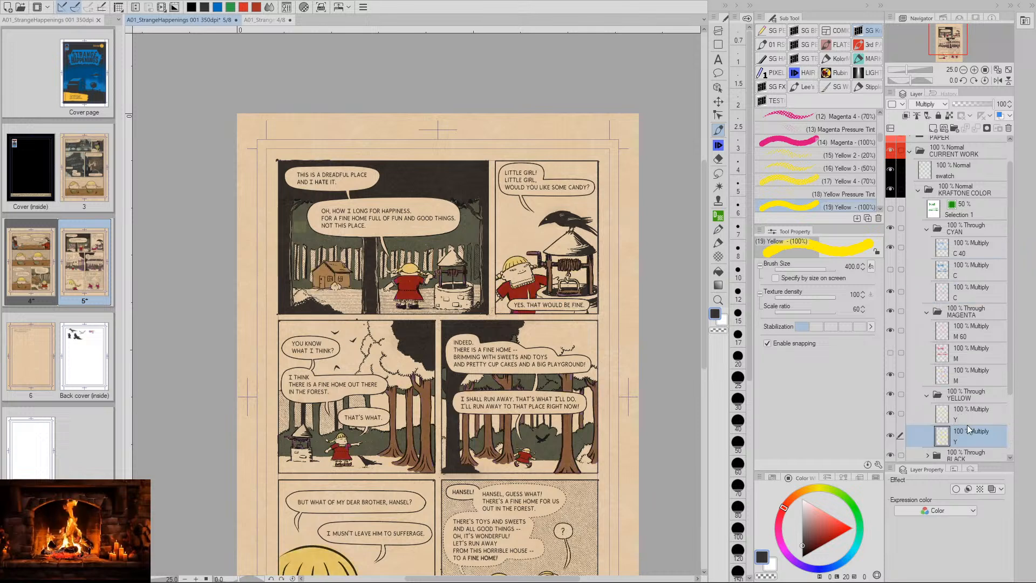
Delete only the hidden C layer in the CYAN folder and the hidden M layer in the MAGENTA folder
click(901, 413)
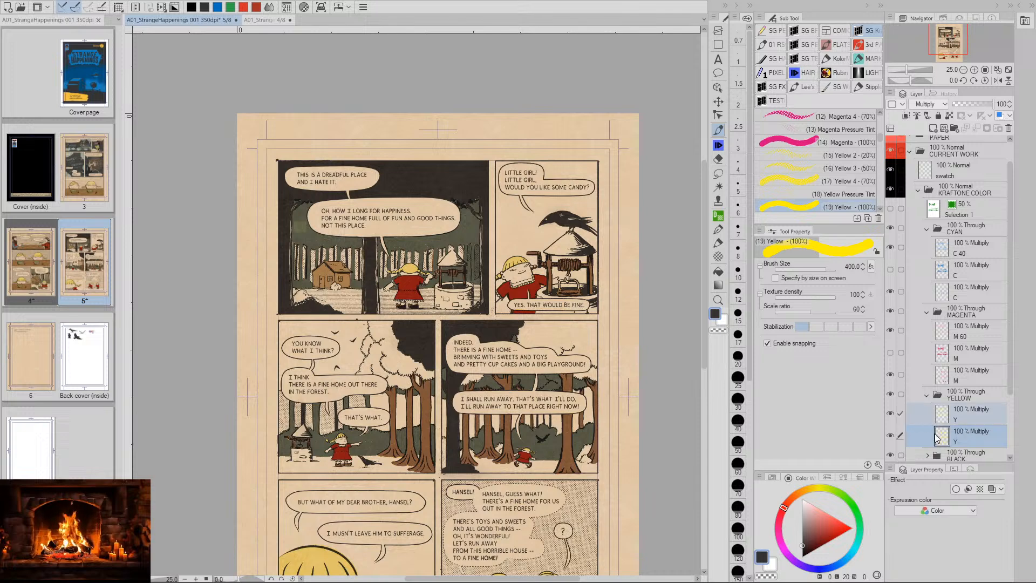
click(944, 418)
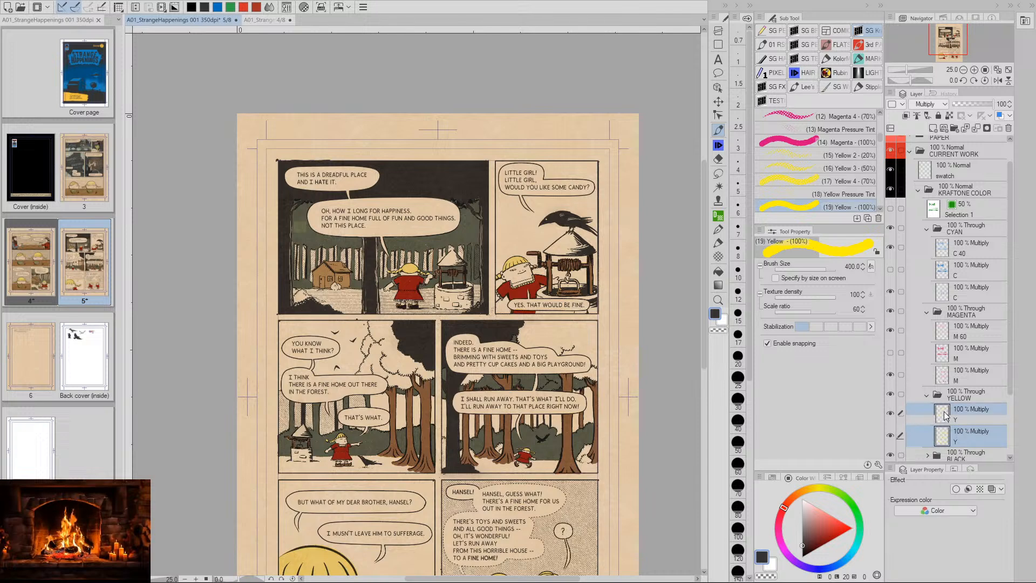
click(948, 357)
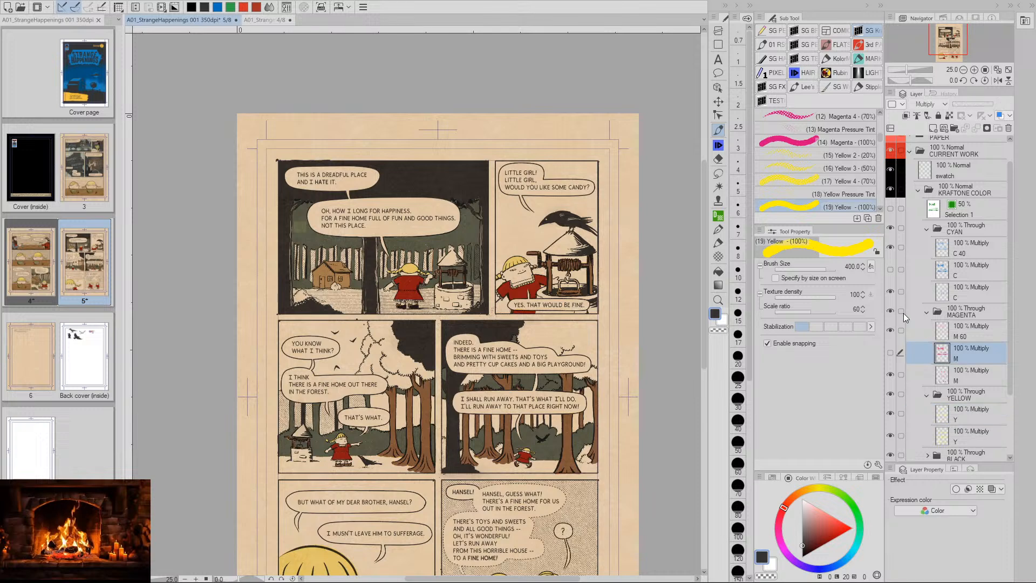
click(901, 269)
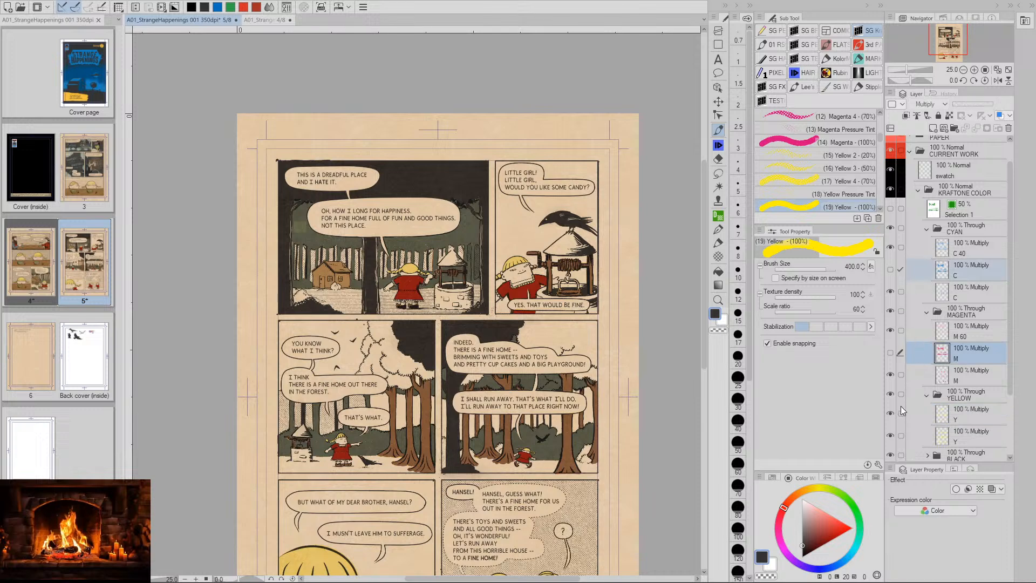
key(Delete)
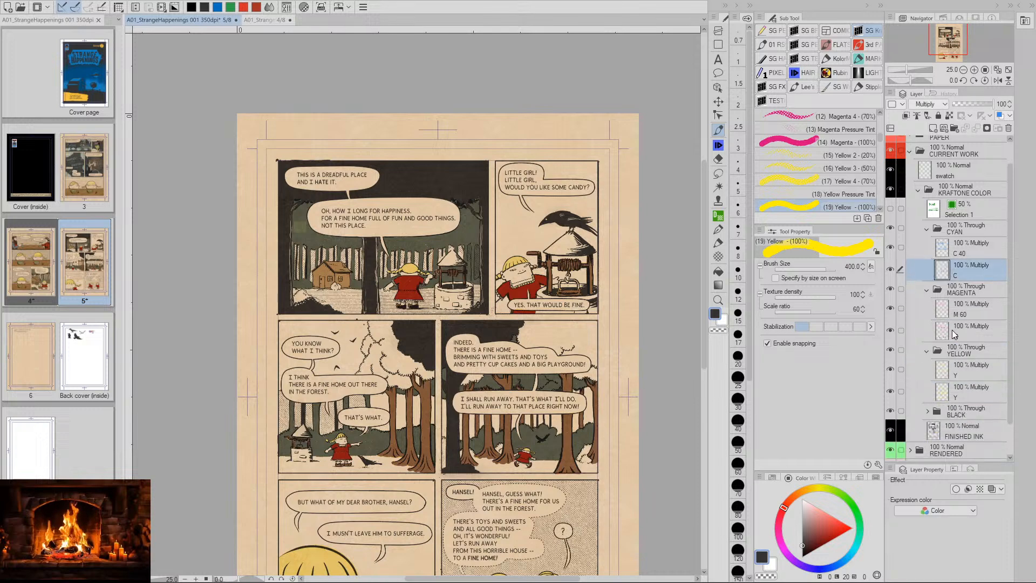
Review the C 40, M 60 and upper Y layers, and compare the forest green with the swatch in the first panel
click(951, 255)
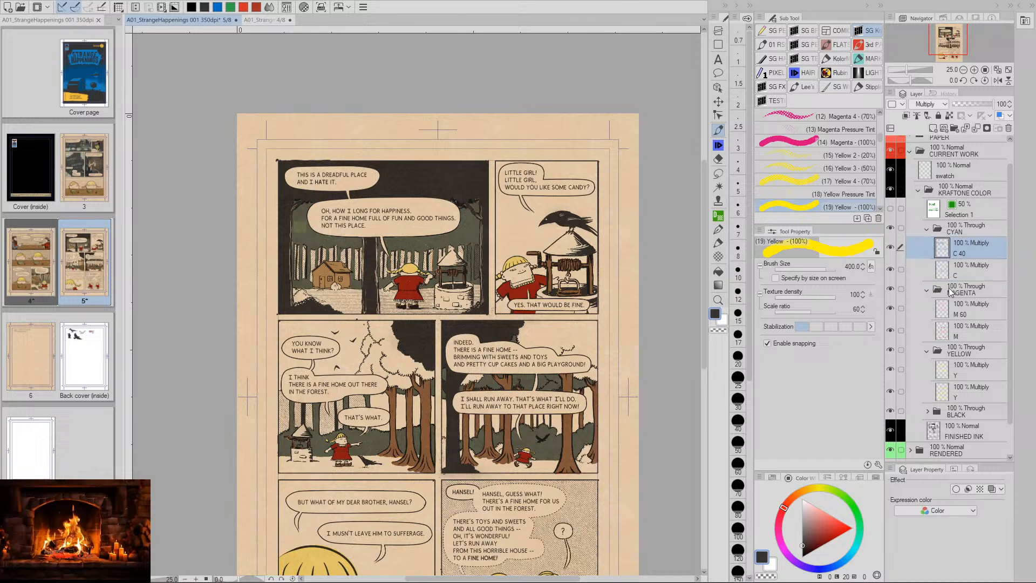
click(945, 314)
click(945, 374)
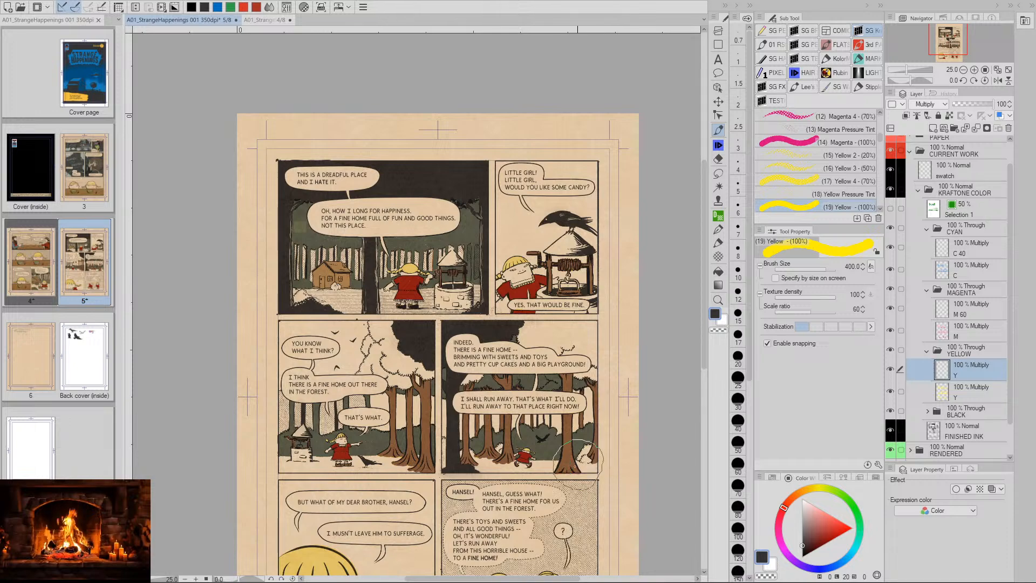
mouse_move(328, 298)
mouse_down()
mouse_move(367, 314)
mouse_move(404, 352)
mouse_move(455, 348)
mouse_move(444, 379)
mouse_up()
key(slash)
key(space)
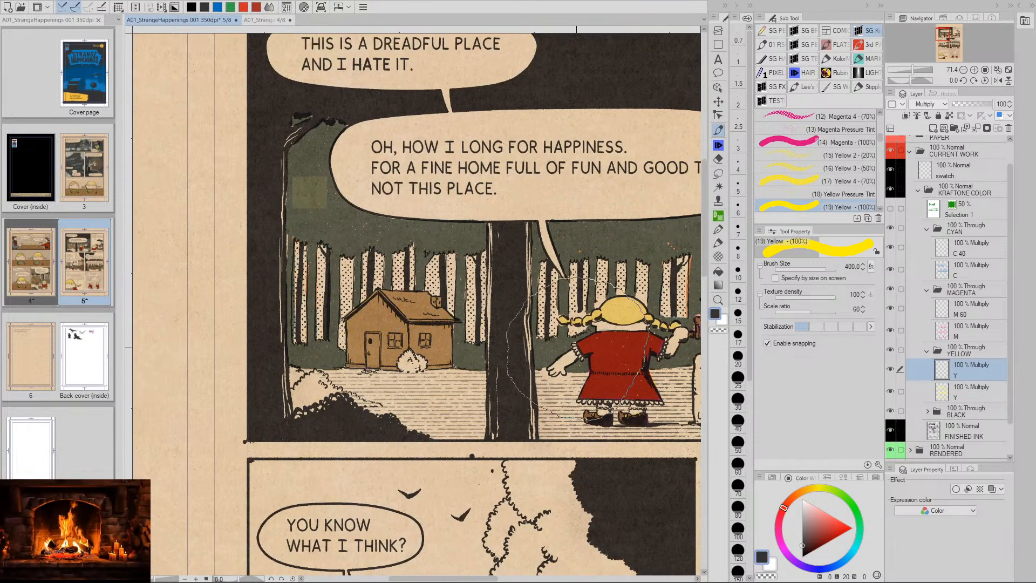
Collapse the CYAN, MAGENTA and YELLOW folders in the layer list
click(936, 176)
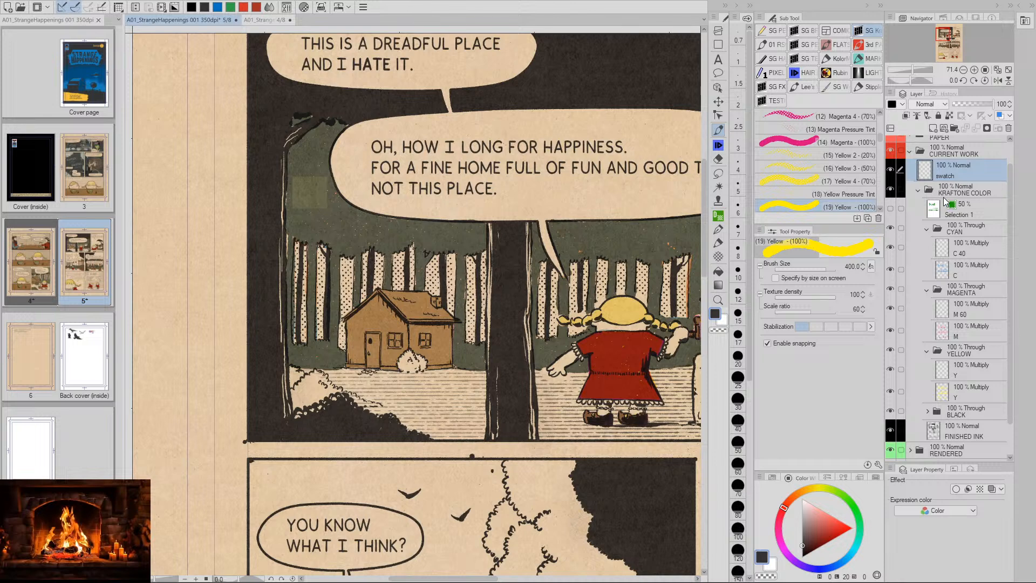
click(927, 231)
scroll(931, 280, up, 2)
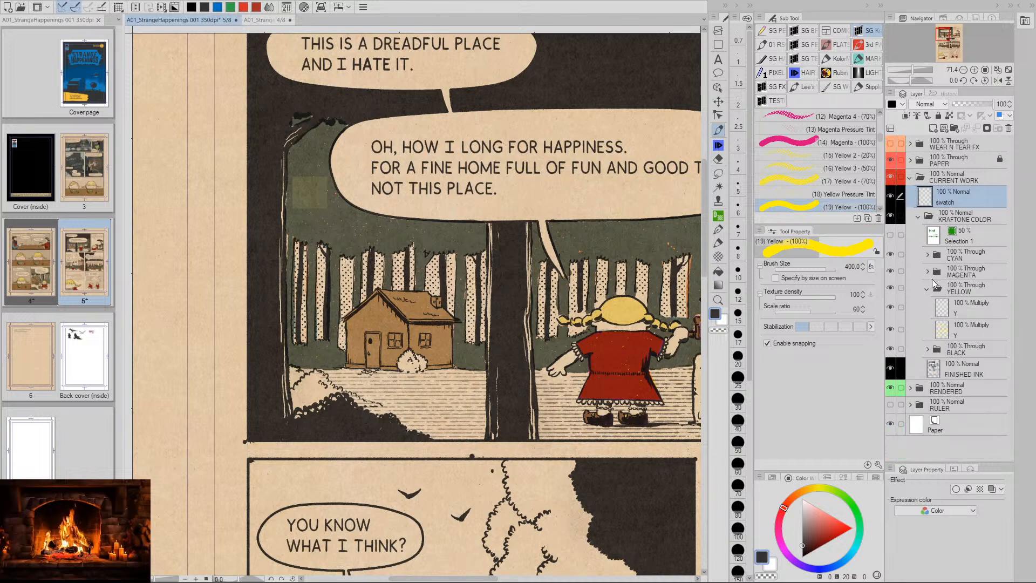
click(928, 277)
click(932, 289)
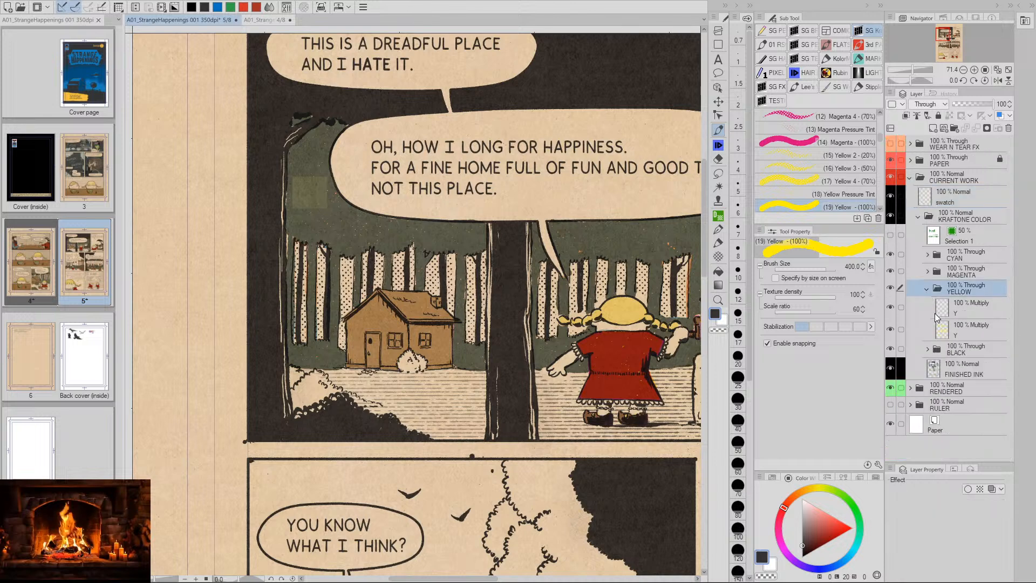
click(928, 288)
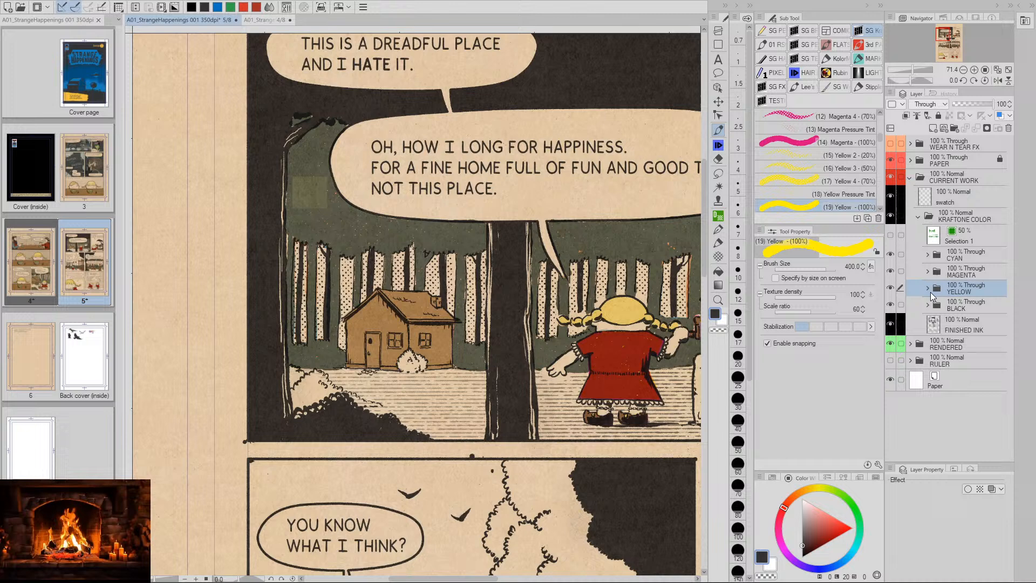
Move the swatch layer into the KRAFTONE COLOR folder and set its blending mode to Multiply
click(931, 200)
mouse_move(931, 201)
mouse_down()
mouse_move(941, 333)
mouse_move(953, 215)
mouse_up()
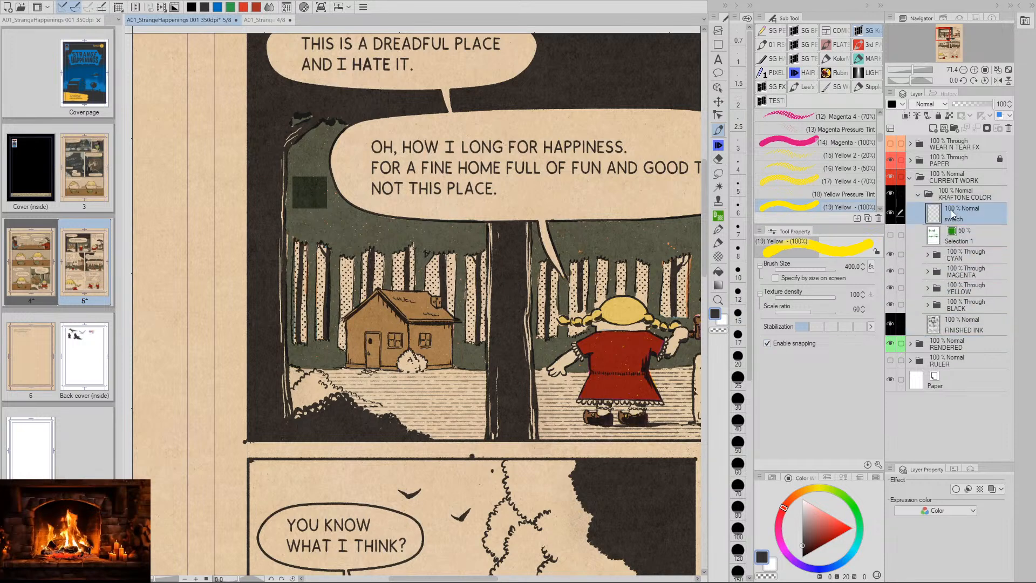
click(927, 104)
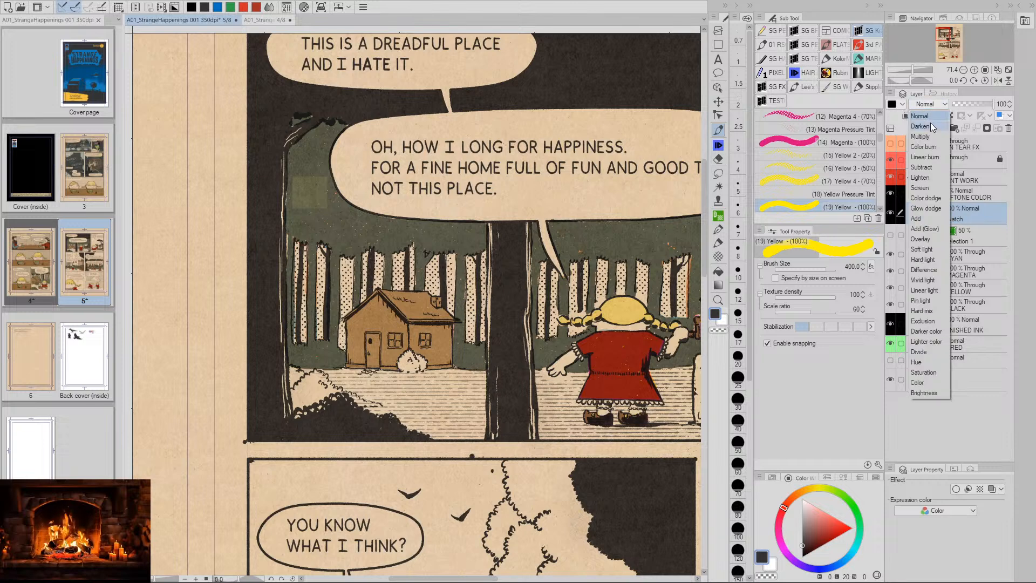
click(924, 137)
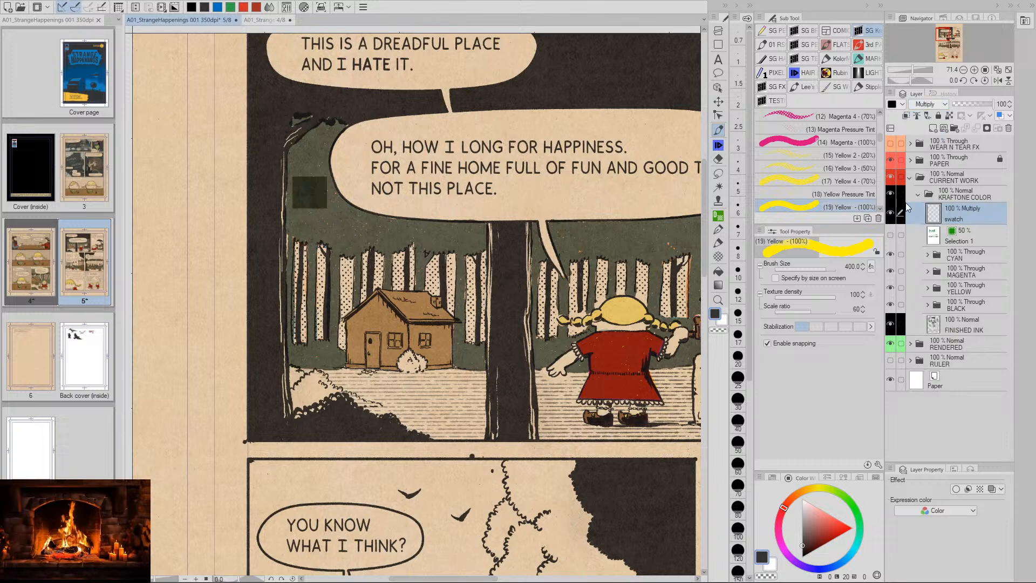
Place the swatch over the small bush beside the house and move a duplicate of it onto the foreground bush
click(718, 101)
drag(322, 200, 424, 371)
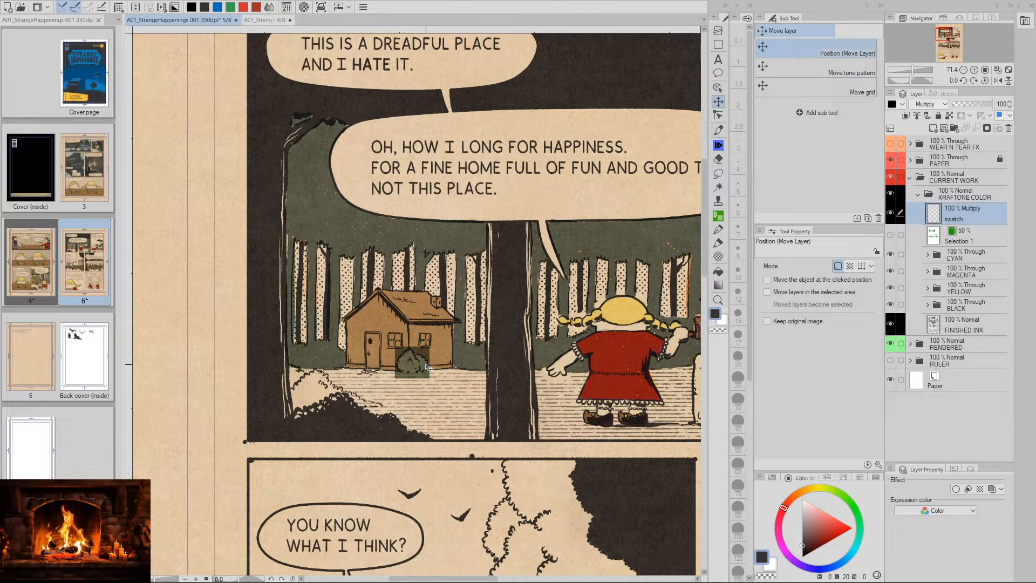
key(ctrl+v)
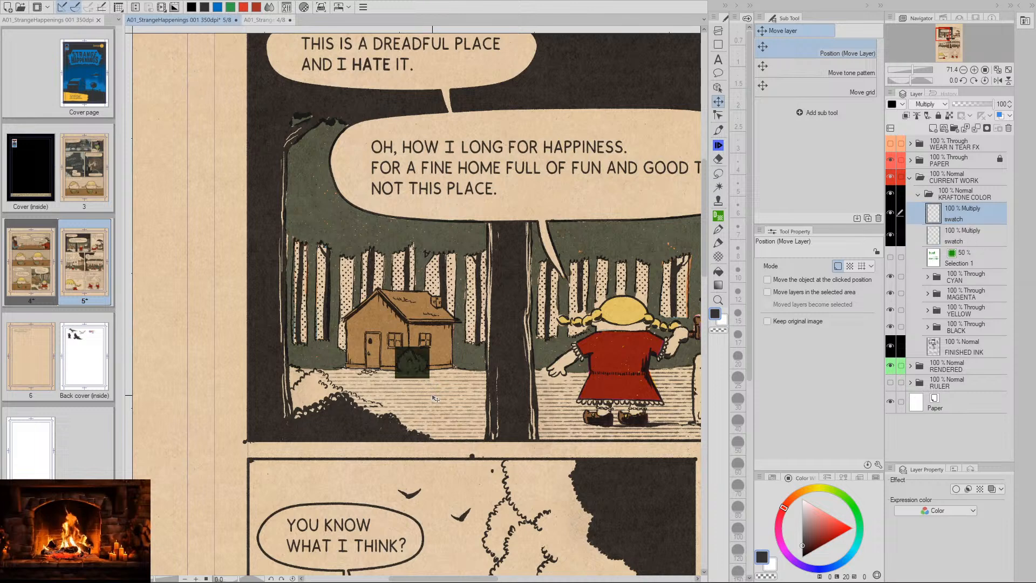
drag(419, 369, 308, 384)
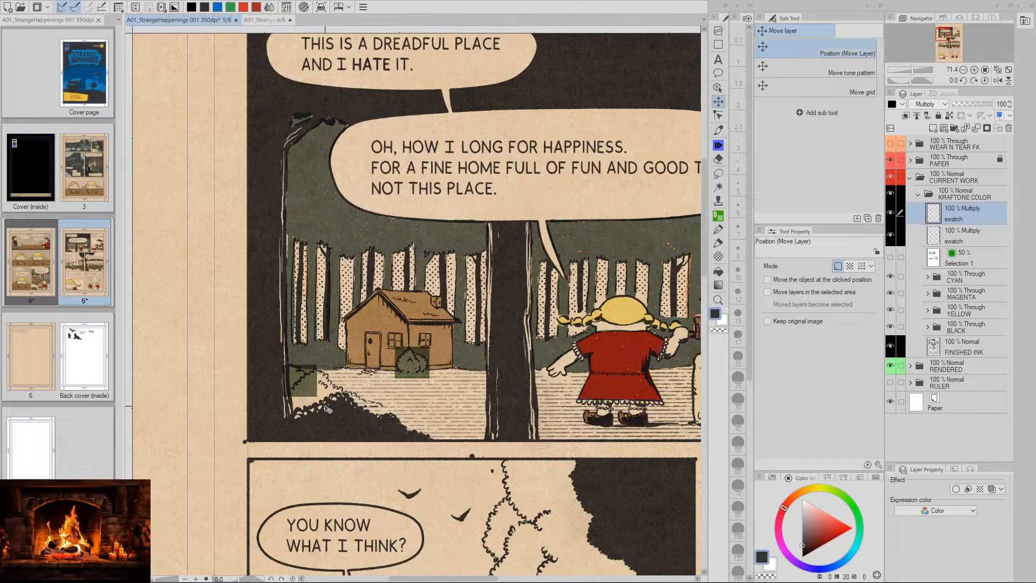
Scale the duplicate swatch to 440% over the foreground bush, apply the transformation and clear the selection
ctrl+click(934, 213)
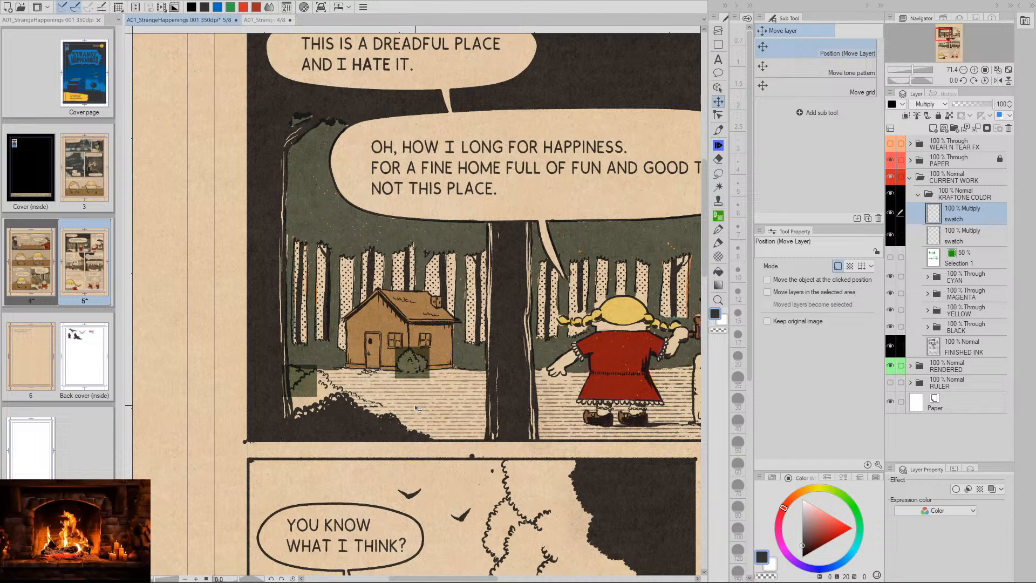
click(245, 414)
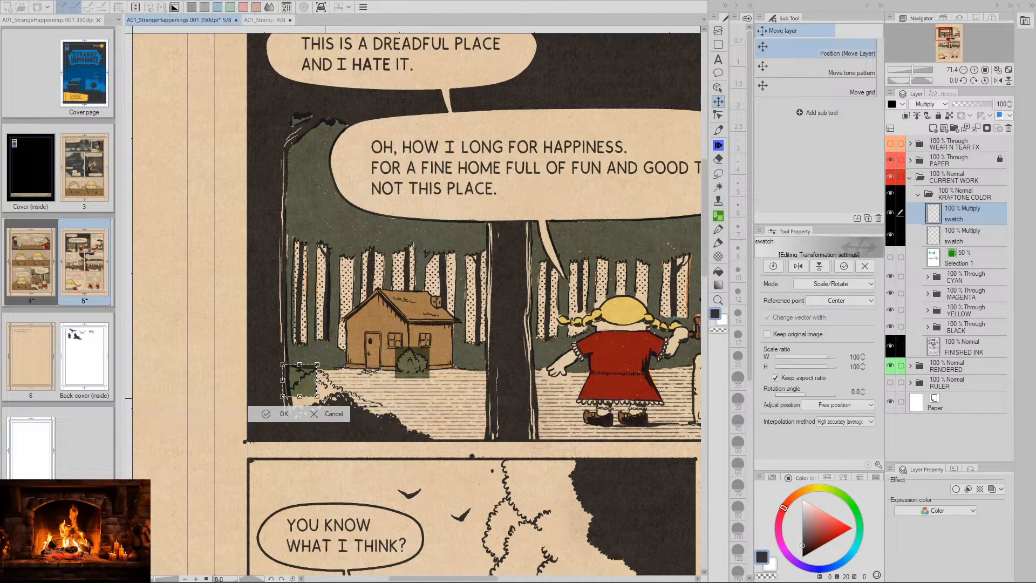
drag(317, 396, 435, 446)
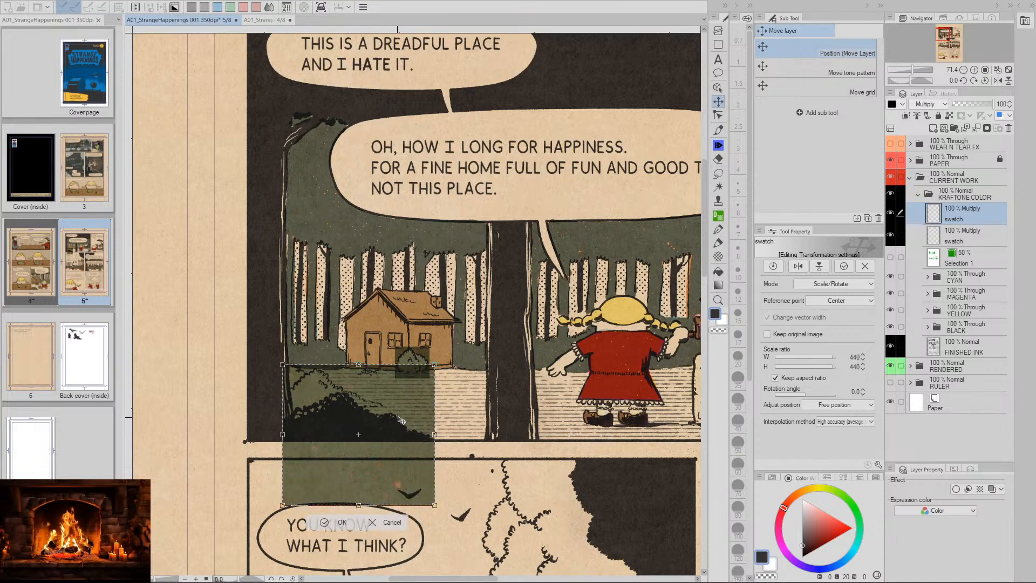
drag(401, 416, 399, 417)
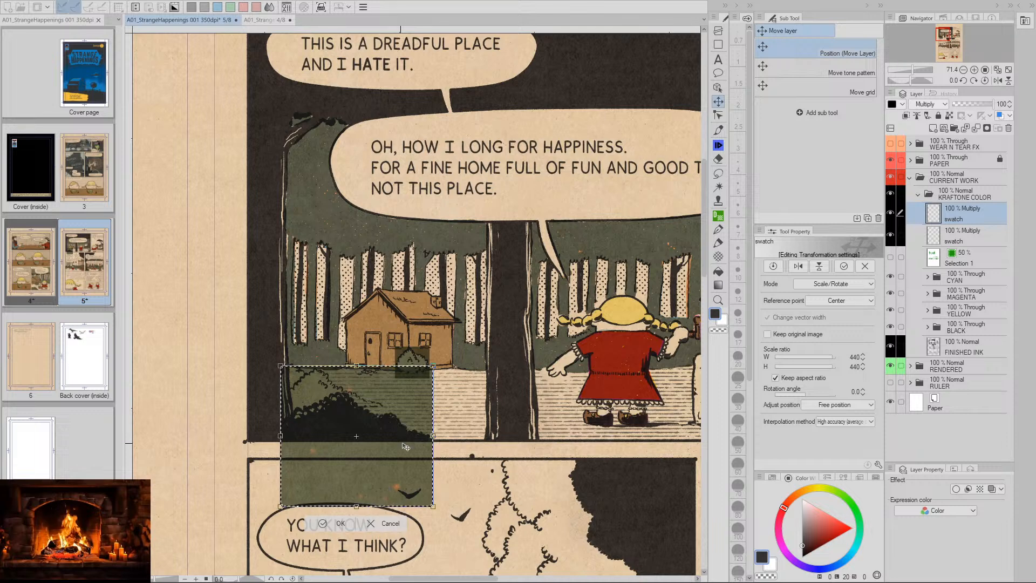
click(721, 133)
click(482, 224)
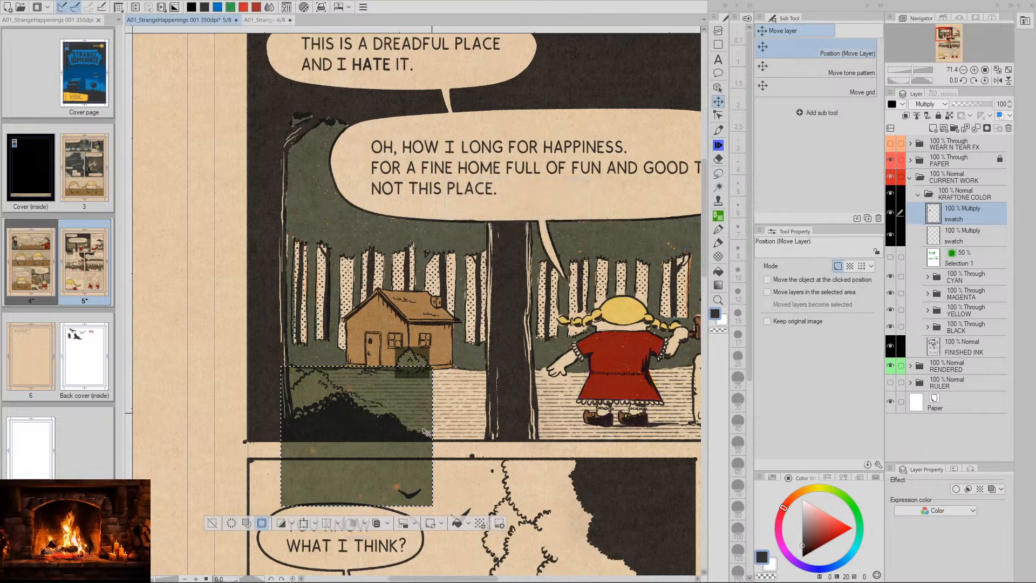
click(213, 523)
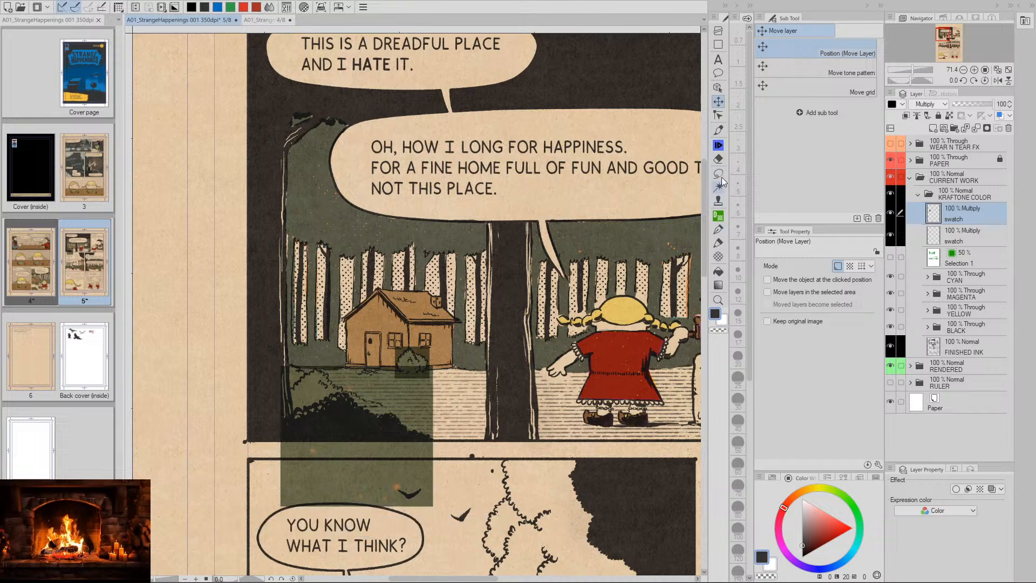
Erase the enlarged swatch along the foreground bush's outer edge with the Hard eraser at size 9
click(718, 130)
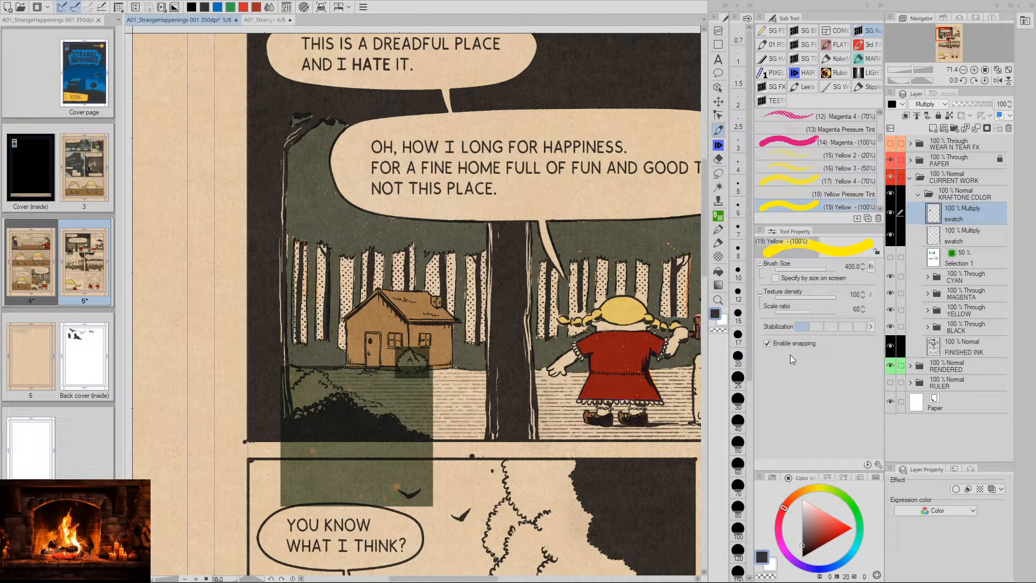
key(bracketleft)
key(bracketleft)
key(bracketleft)
key(bracketleft)
key(bracketleft)
key(bracketleft)
key(bracketleft)
key(bracketleft)
key(bracketleft)
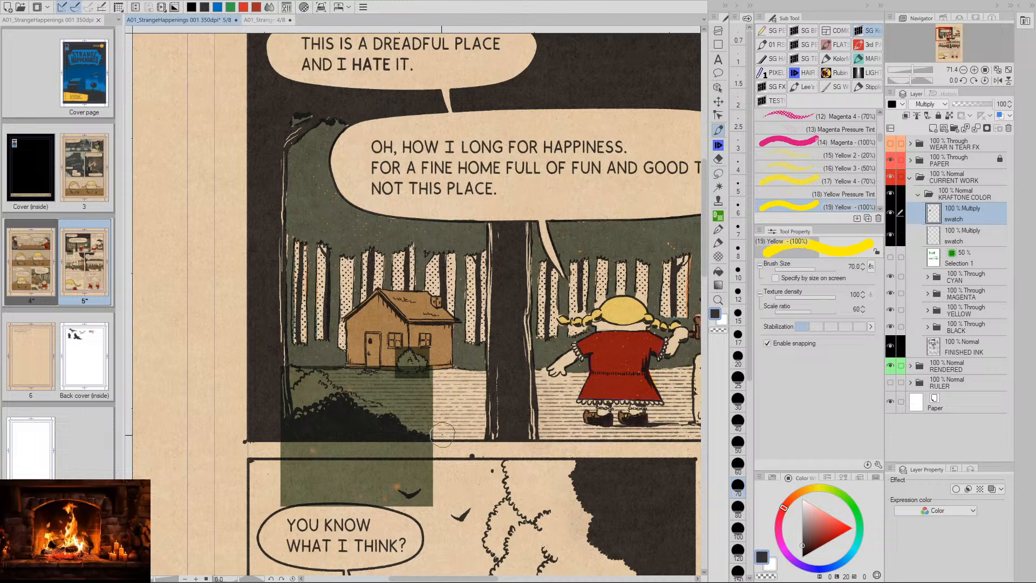
key(e)
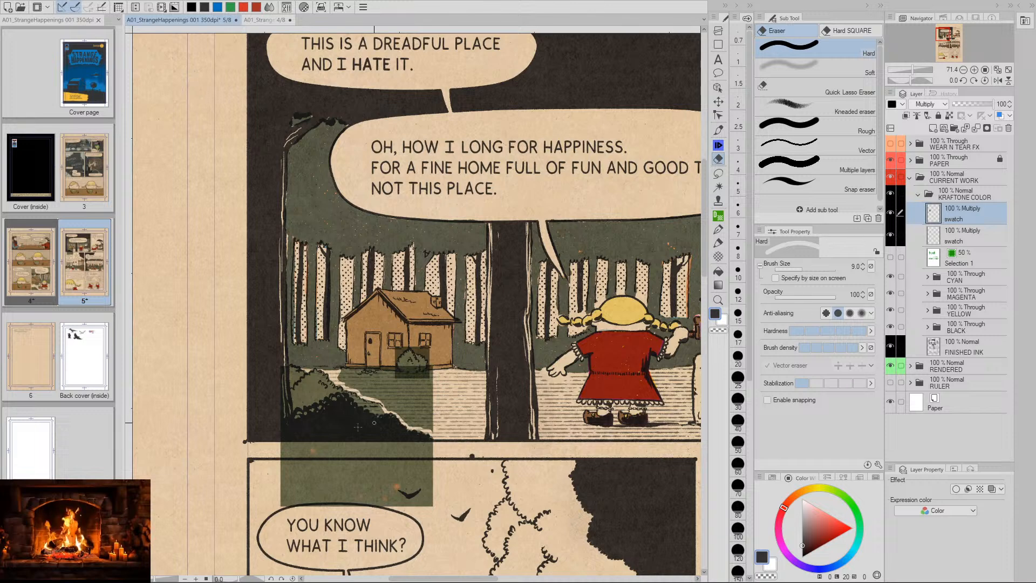
key(p)
drag(270, 457, 290, 448)
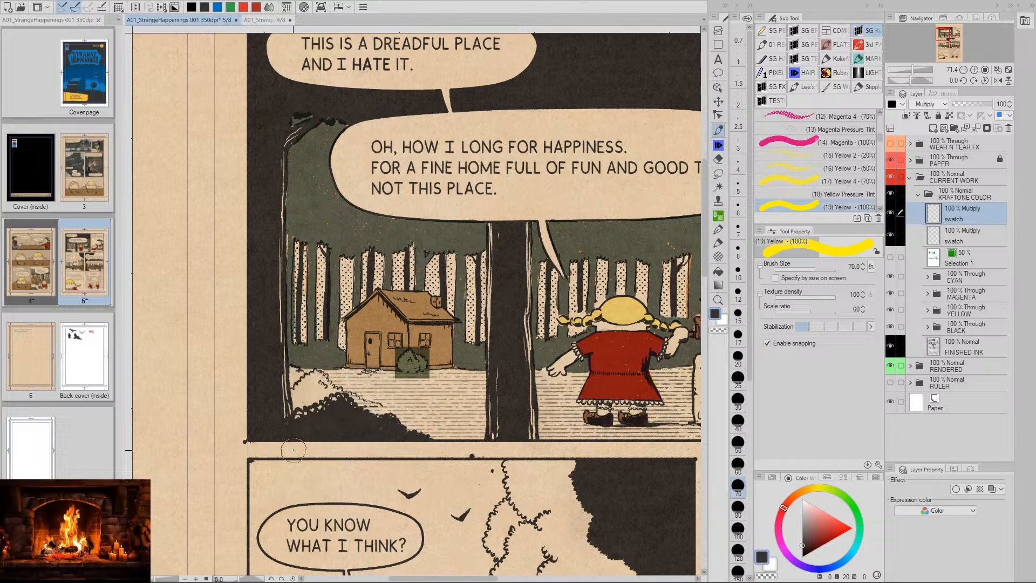
key(ctrl+z)
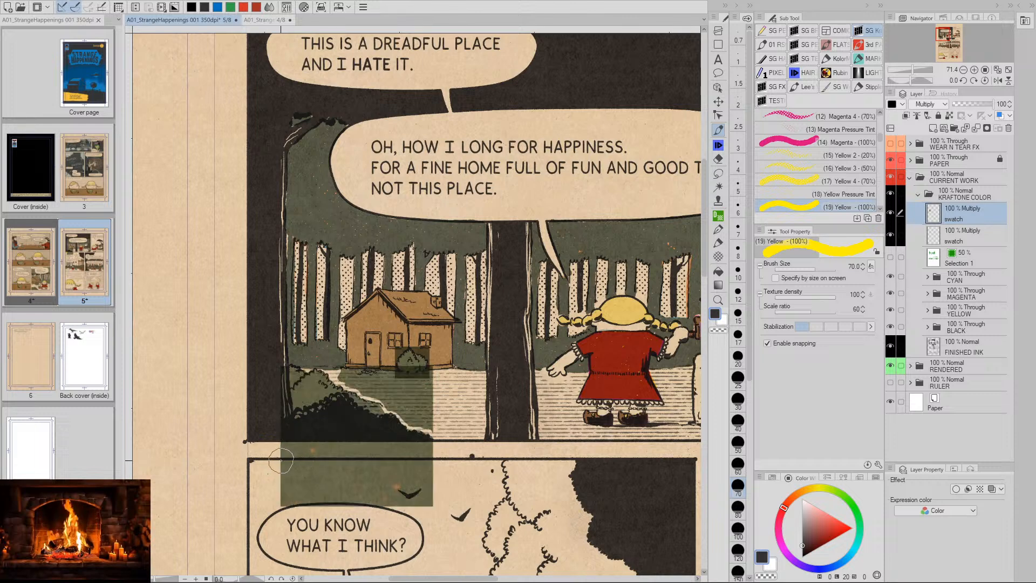
Erase the excess swatch below the panel border and over the ground beside the foreground bush with the Hard eraser at size 70
key(e)
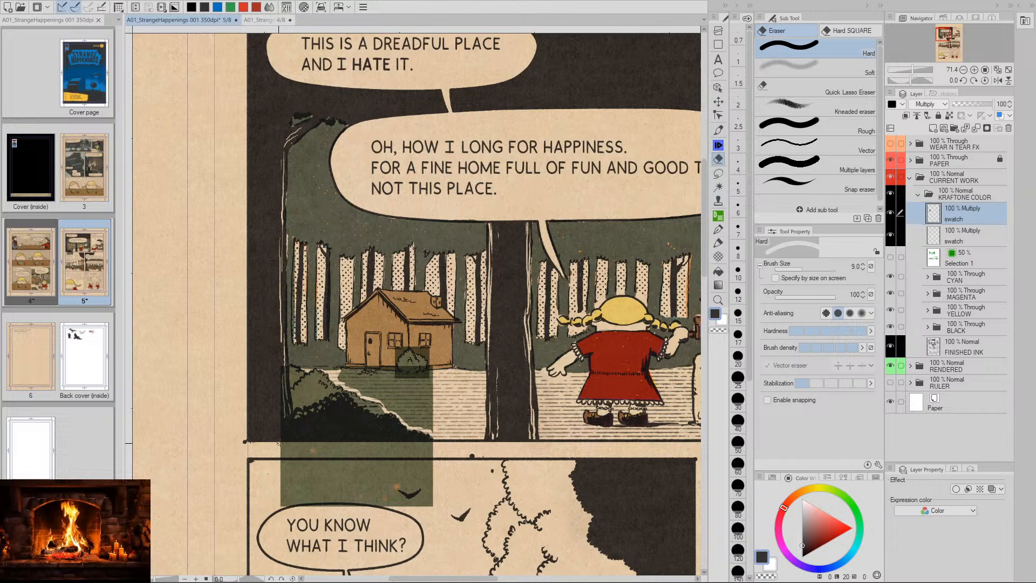
mouse_move(278, 443)
mouse_down()
mouse_move(430, 441)
mouse_move(292, 445)
mouse_move(320, 460)
mouse_move(279, 456)
mouse_move(437, 456)
mouse_move(389, 474)
mouse_move(267, 493)
mouse_move(306, 513)
mouse_move(346, 514)
mouse_move(450, 479)
mouse_move(433, 473)
mouse_move(443, 455)
mouse_move(423, 447)
mouse_up()
click(737, 485)
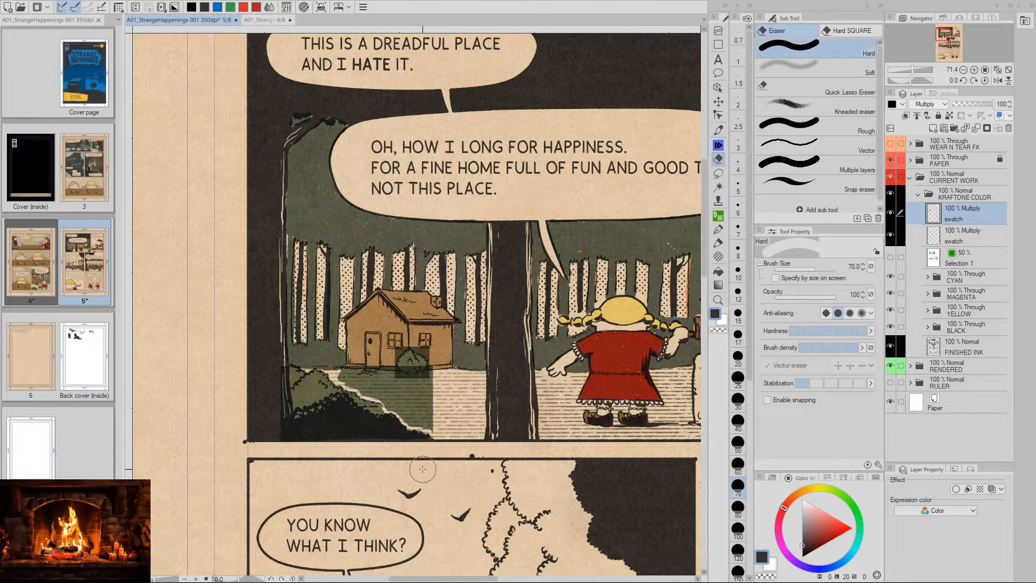
key(p)
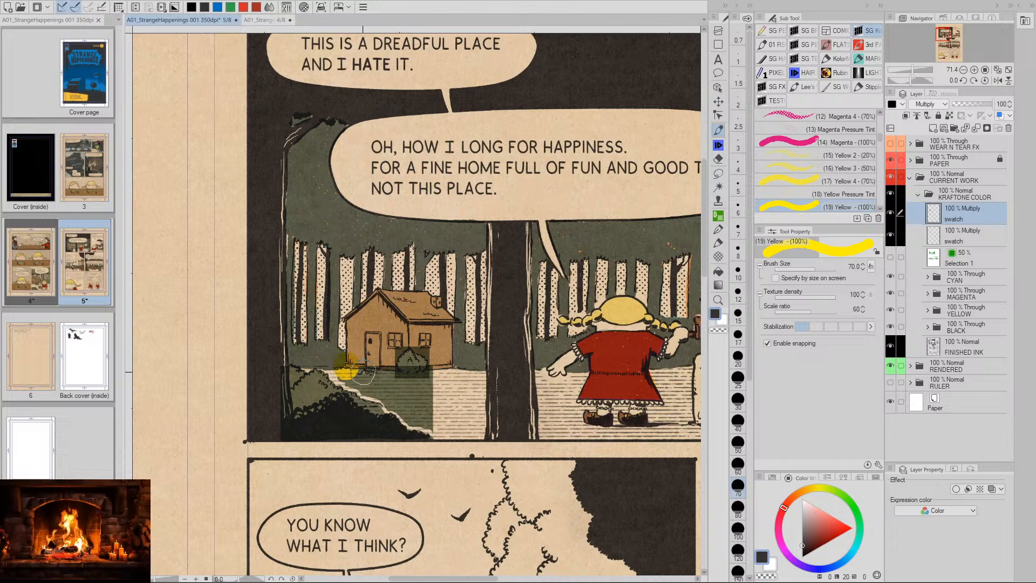
key(ctrl+z)
key(e)
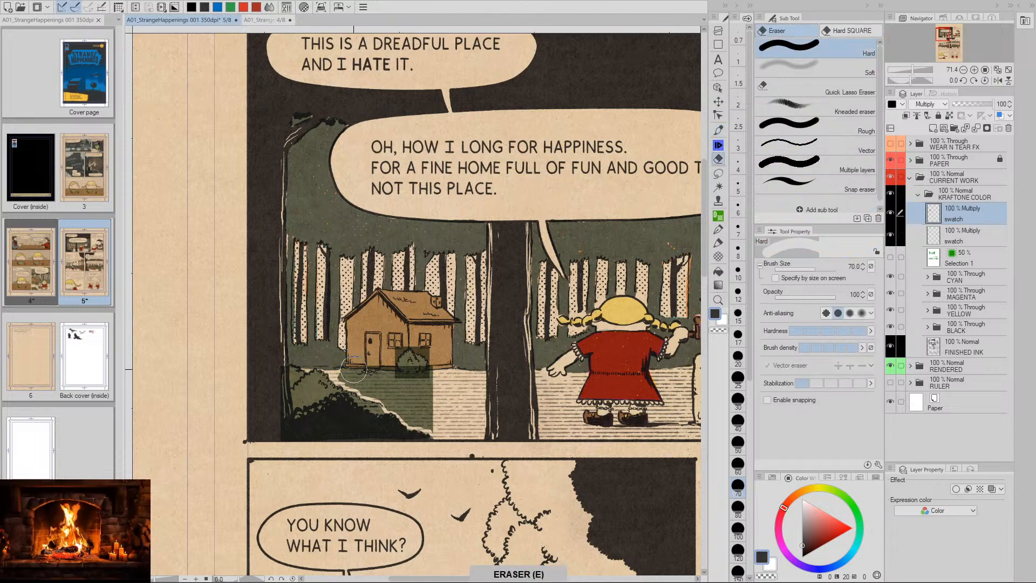
mouse_move(353, 374)
mouse_down()
mouse_move(435, 423)
mouse_move(421, 399)
mouse_move(381, 378)
mouse_move(425, 365)
mouse_move(440, 382)
mouse_up()
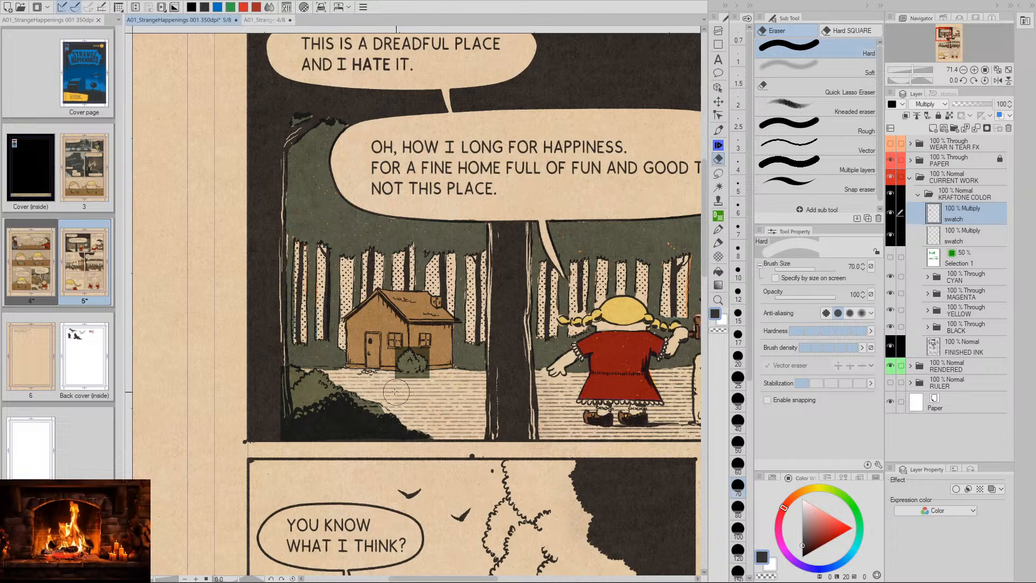
Try to erase the swatch from the black shadow area of the foreground bush
key(b)
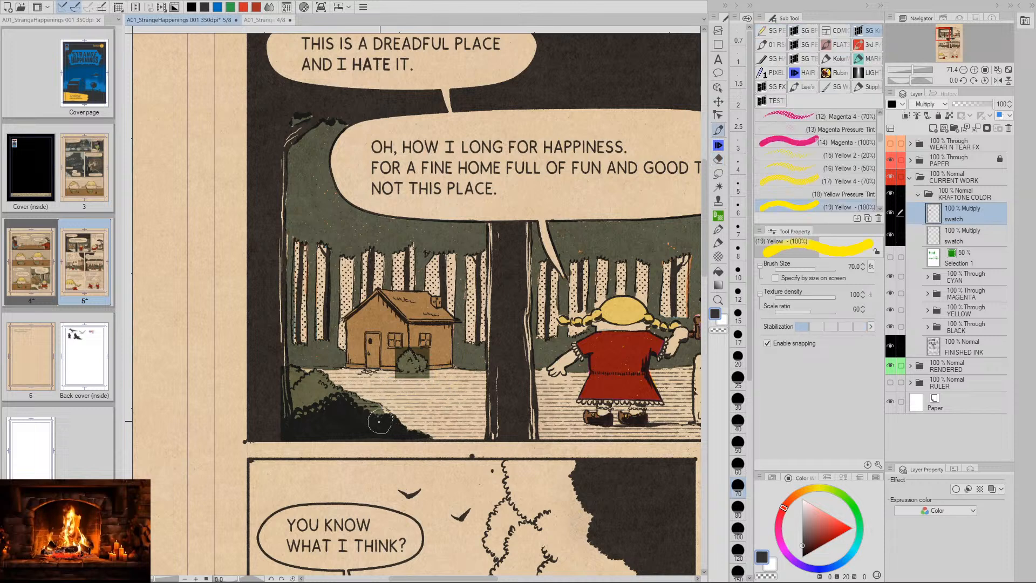
key(e)
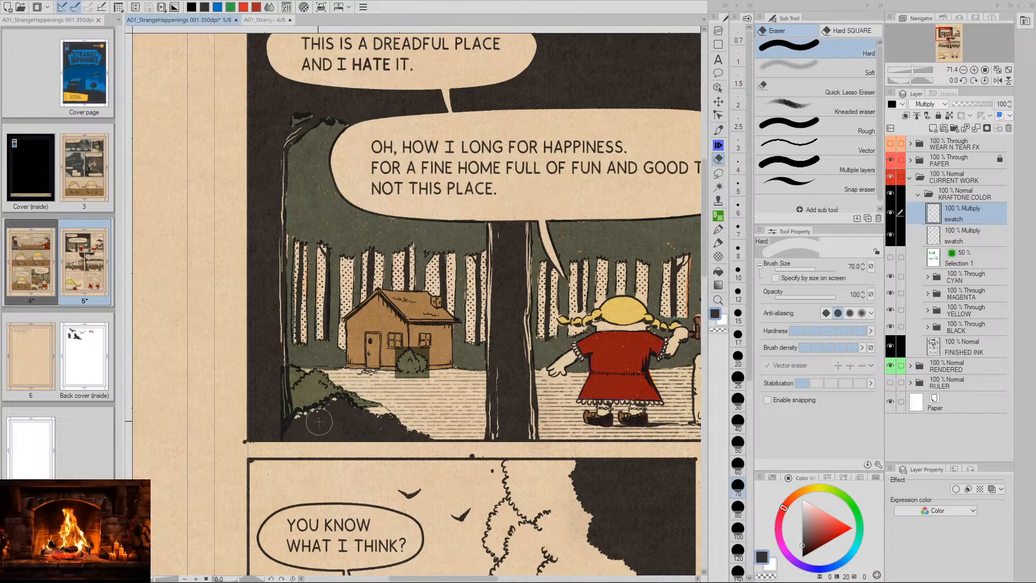
key(p)
key(ctrl+z)
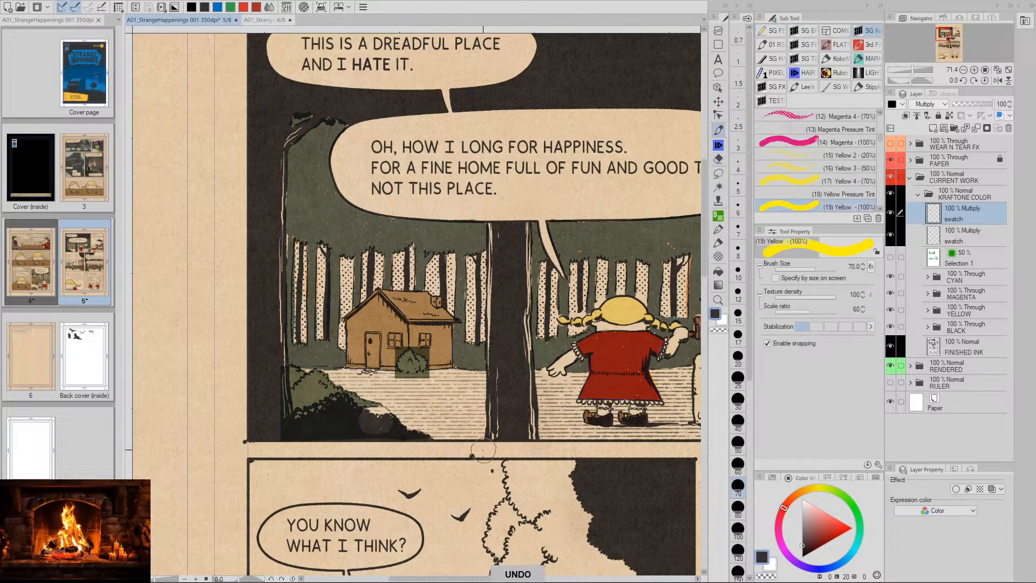
key([)
key([)
key([)
key([)
key([)
key([)
key([)
key([)
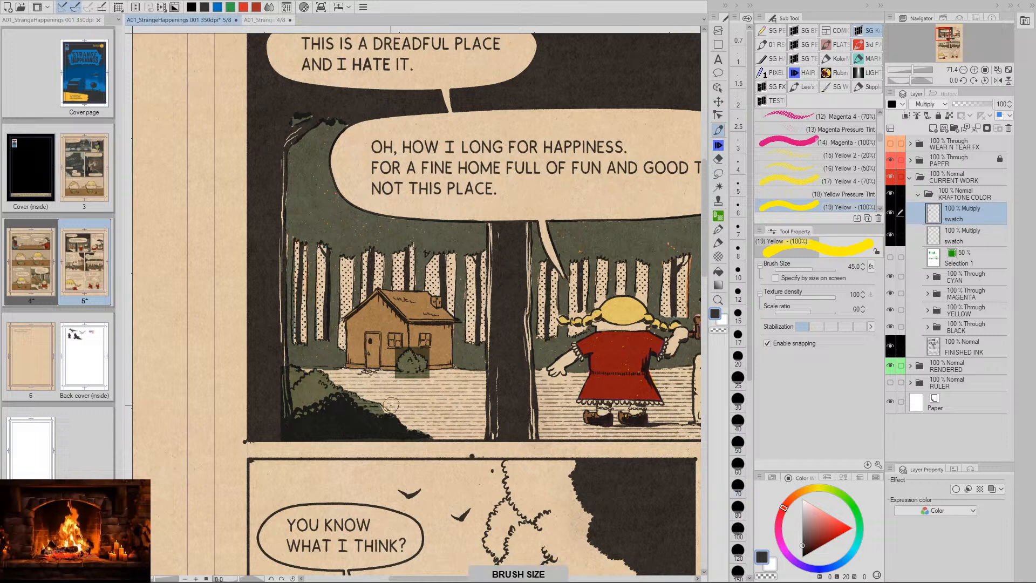
drag(378, 410, 374, 410)
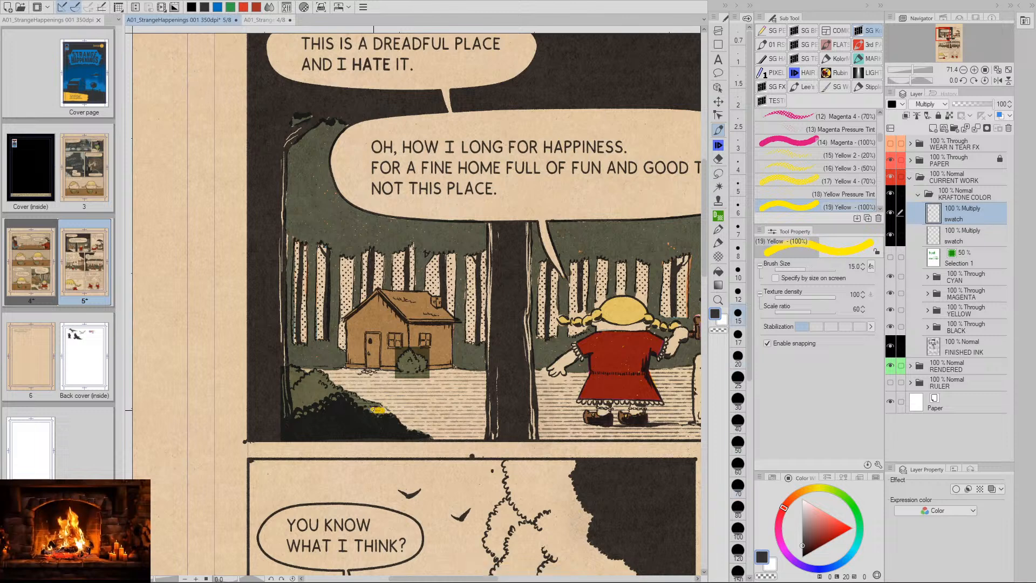
key(ctrl+z)
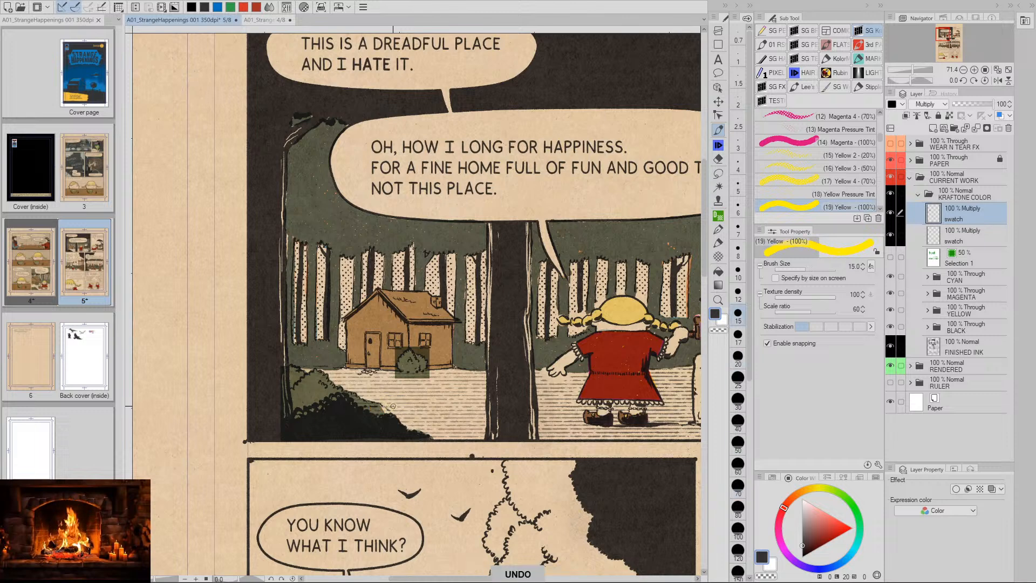
key(bracketright)
key(bracketright)
key(bracketright)
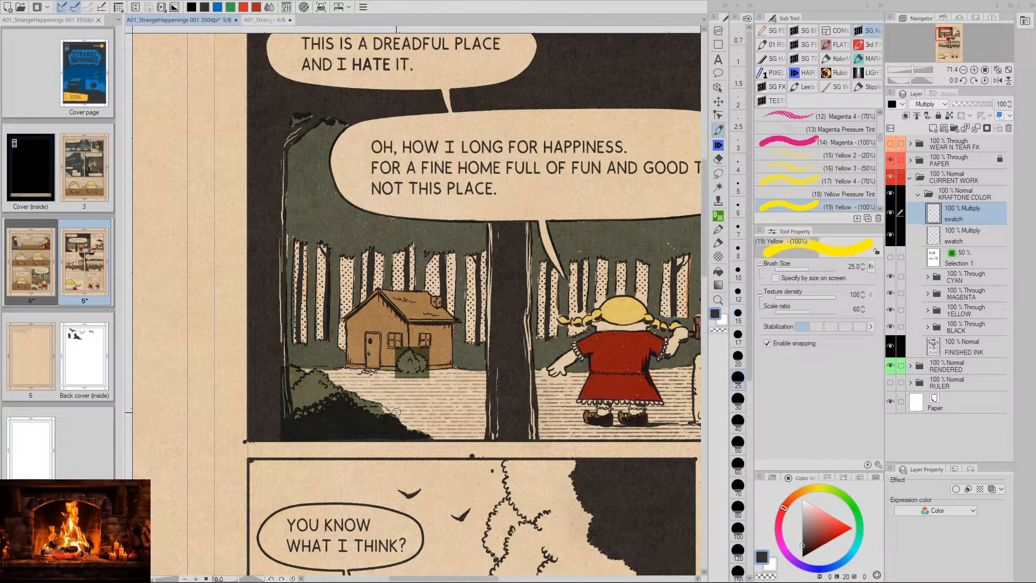
key(e)
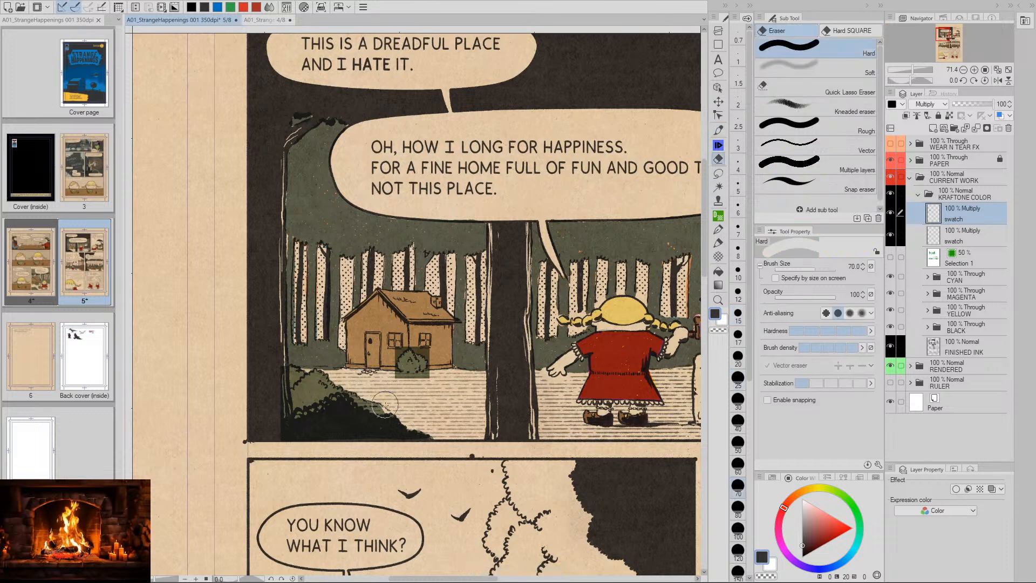
key(bracketleft)
key(bracketleft)
key(bracketleft)
key(bracketleft)
key(bracketleft)
key(bracketleft)
key(bracketleft)
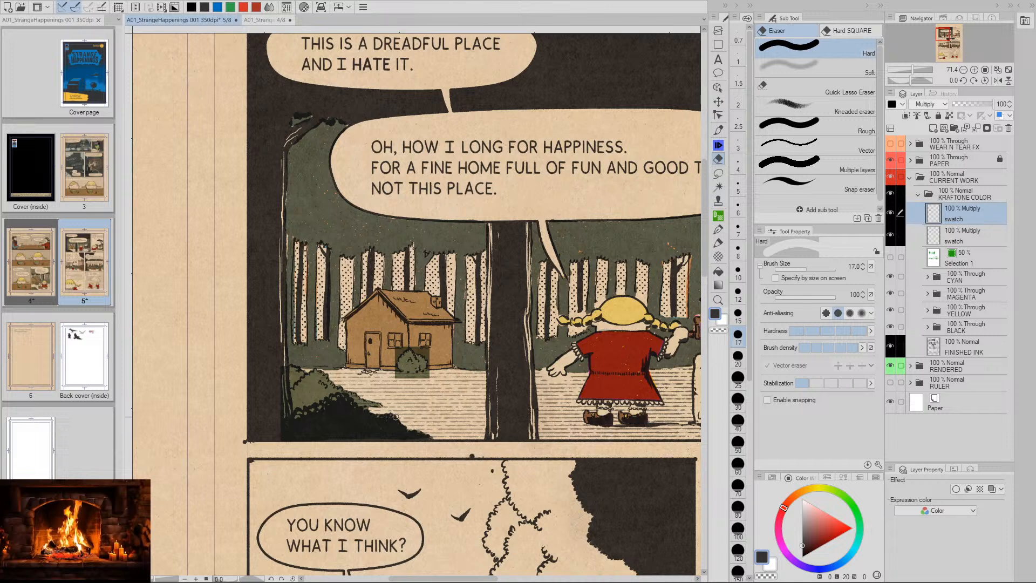
key(b)
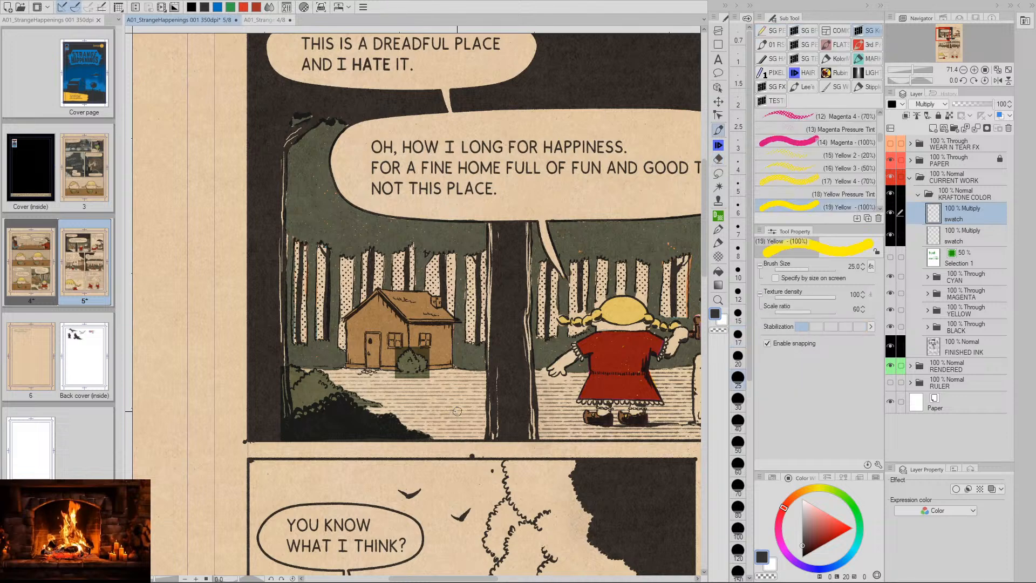
Erase the excess green around the small bush beside the house on the lower swatch layer with the Hard eraser at size 9
key(slash)
drag(464, 411, 410, 401)
key(space)
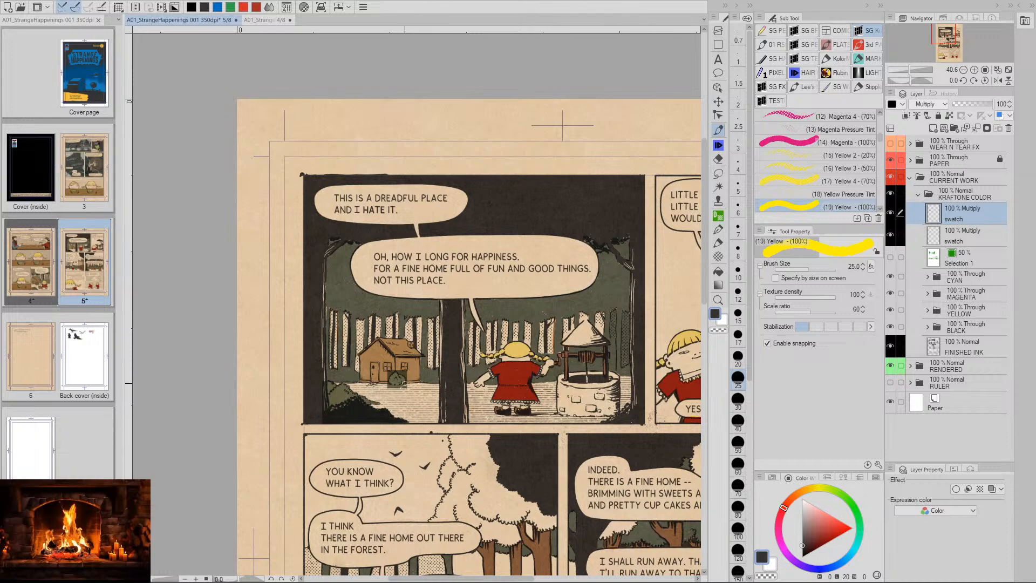
key(ctrl+space)
drag(396, 381, 464, 372)
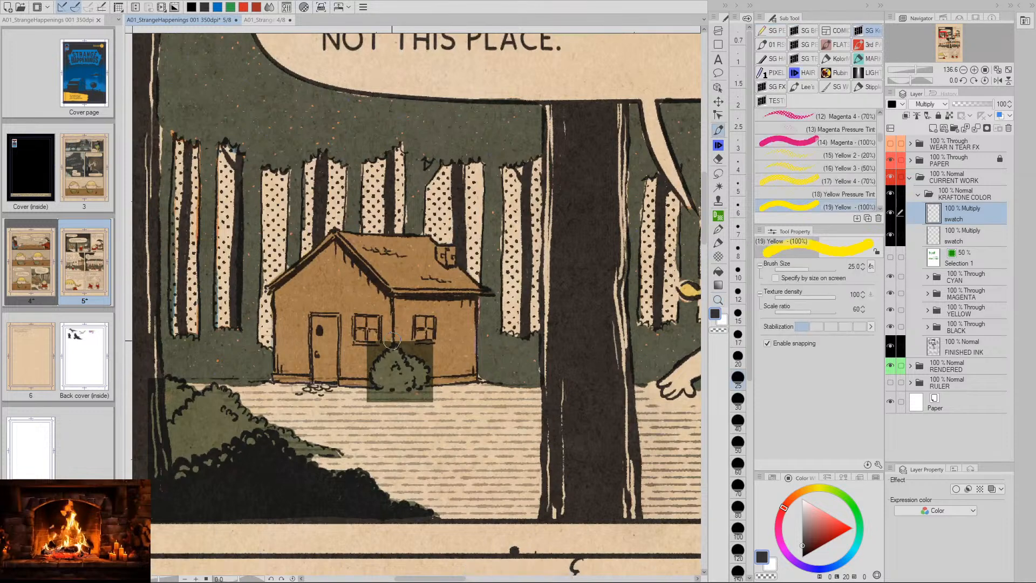
click(935, 235)
key(bracketleft)
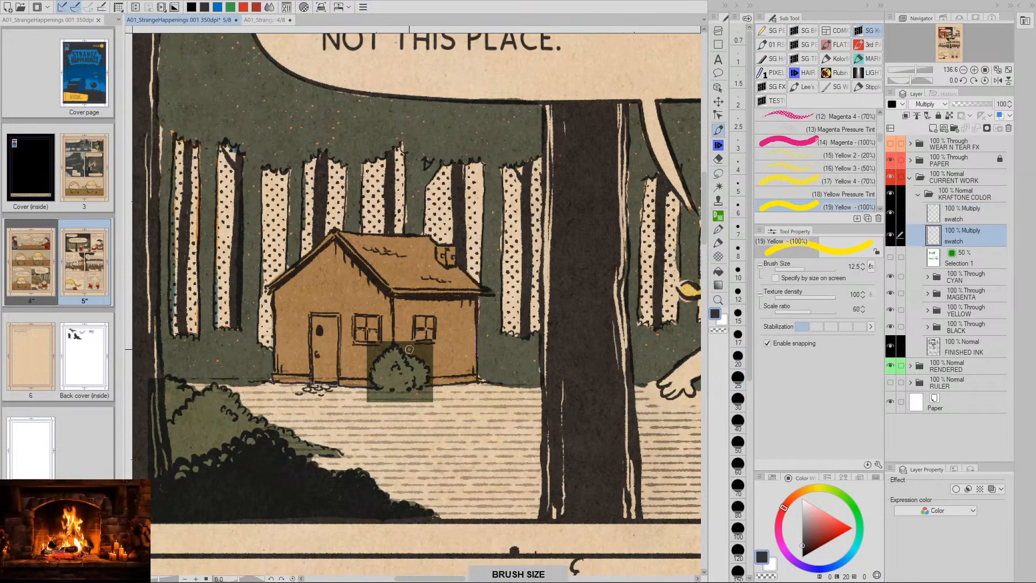
key(bracketright)
key(bracketright)
key(bracketright)
key(bracketright)
key(bracketright)
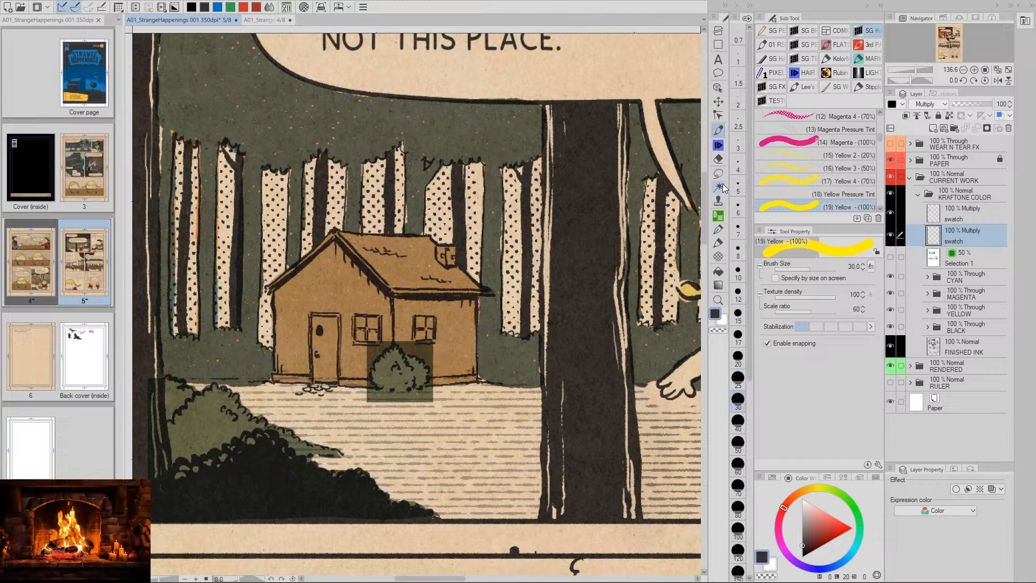
click(718, 159)
key(bracketleft)
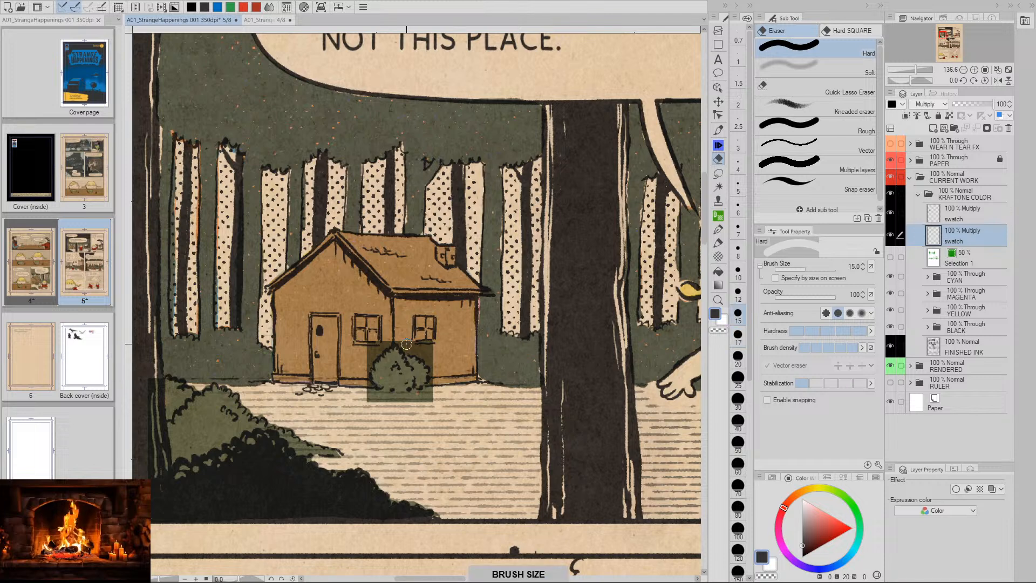
mouse_move(406, 350)
mouse_down()
mouse_move(430, 387)
mouse_move(393, 397)
mouse_move(368, 390)
mouse_move(382, 403)
mouse_move(433, 390)
mouse_move(430, 352)
mouse_move(411, 344)
mouse_move(424, 341)
mouse_move(427, 351)
mouse_move(368, 354)
mouse_up()
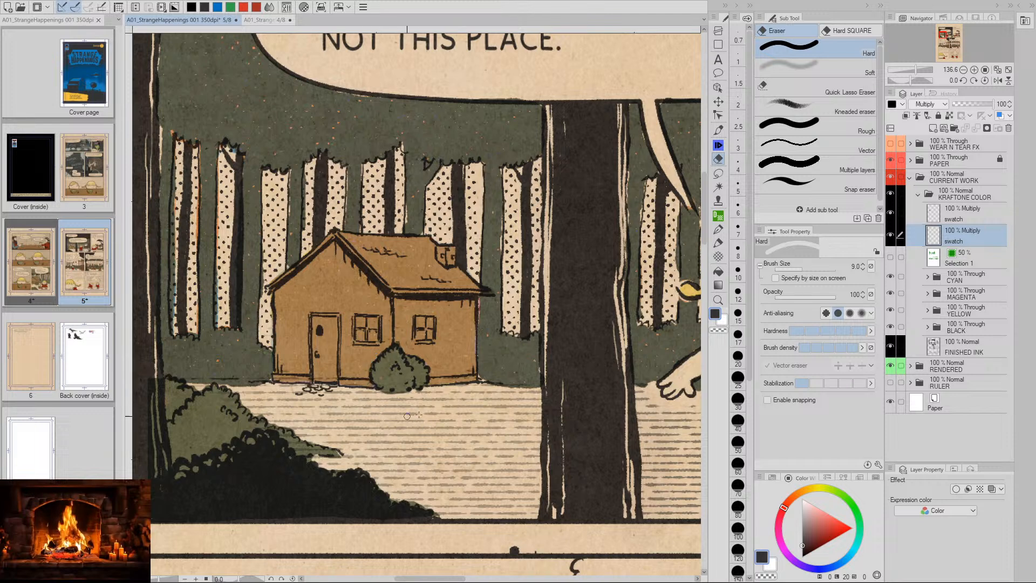
Move the lower swatch layer directly above the FINISHED INK layer and rename it CHEAT
key(slash)
drag(465, 424, 378, 422)
key(space)
drag(696, 325, 588, 303)
click(945, 217)
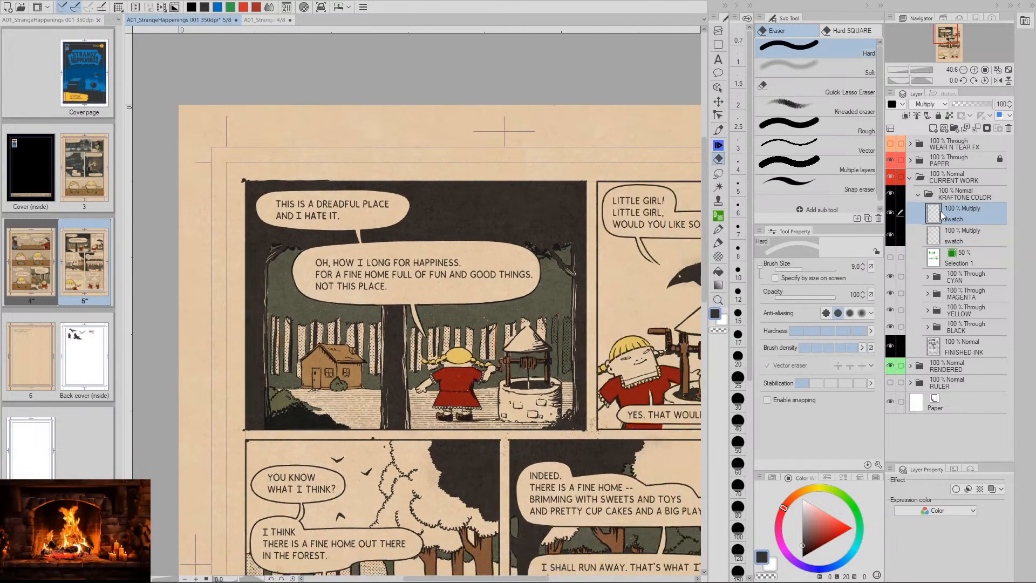
mouse_move(941, 237)
mouse_down()
mouse_move(944, 359)
mouse_move(952, 342)
mouse_up()
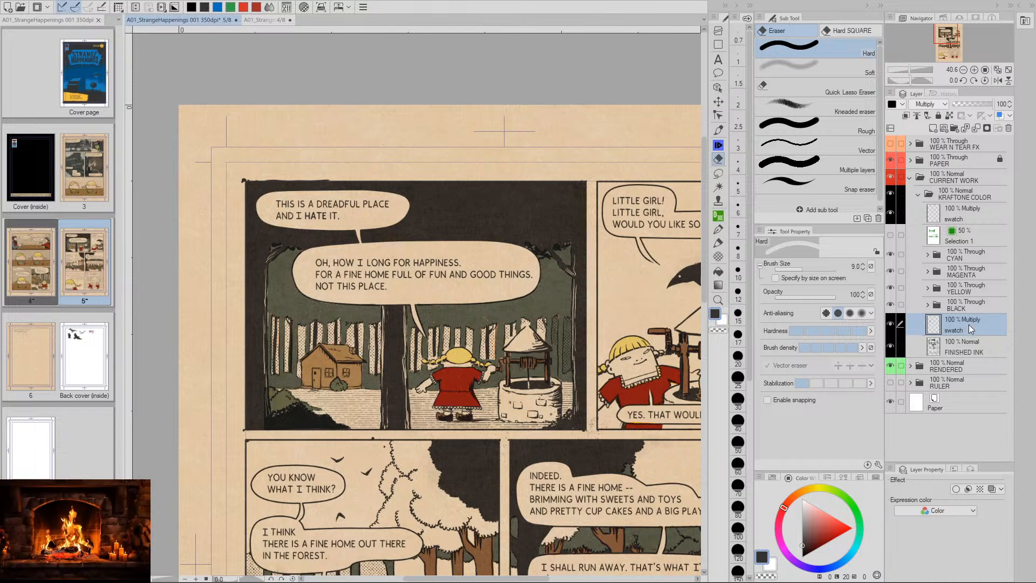
double_click(963, 329)
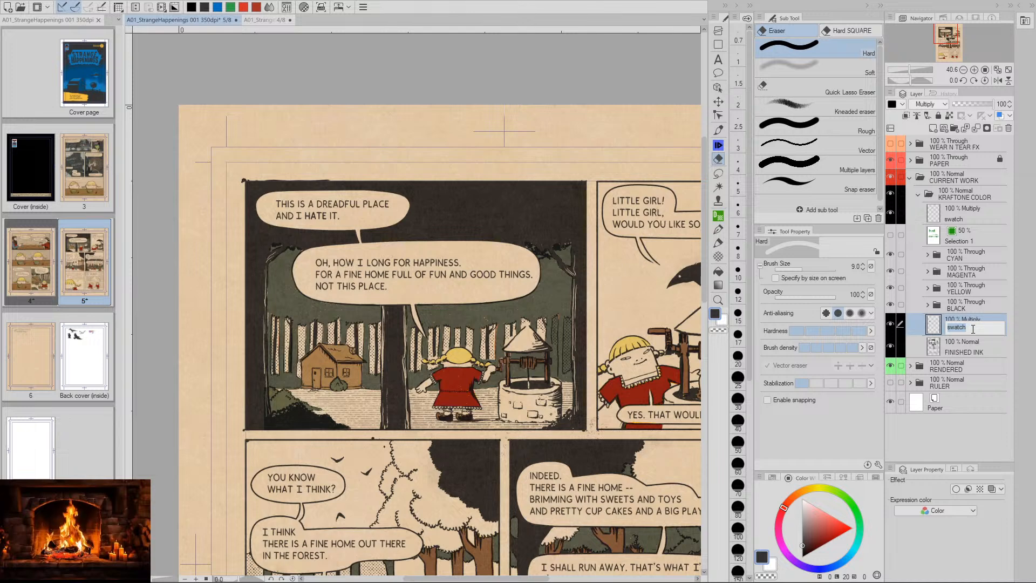
text(c)
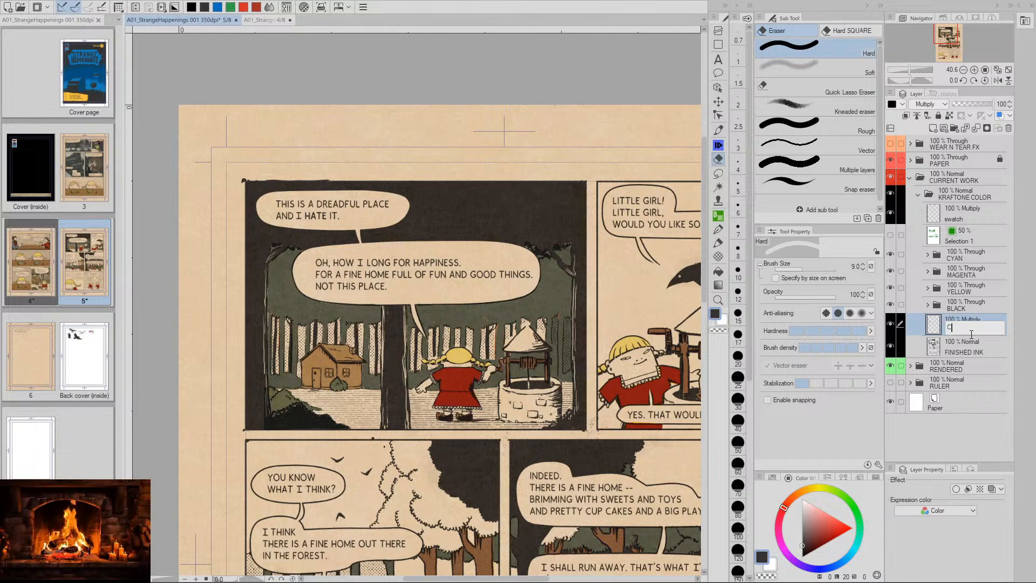
text(AT)
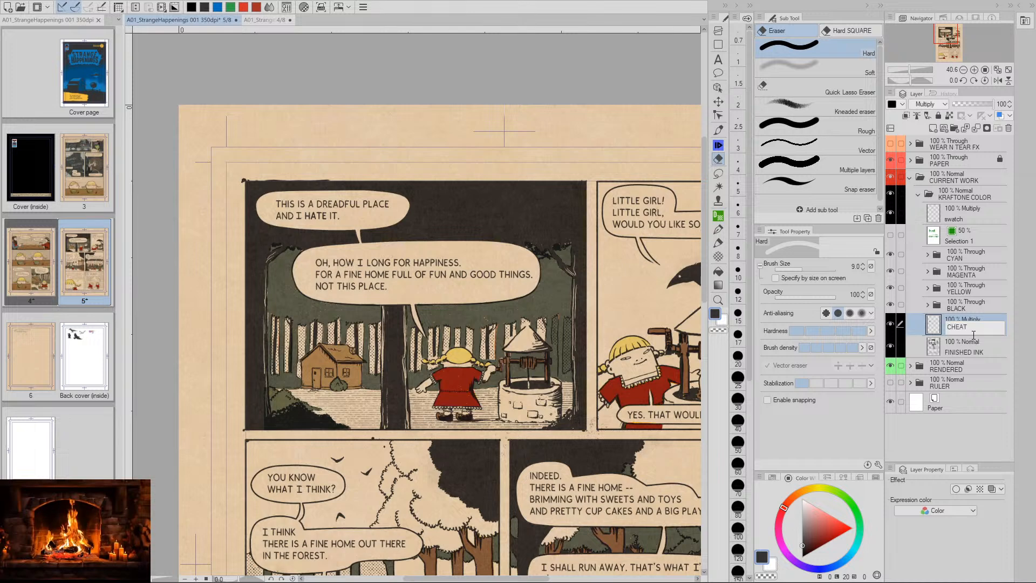
key(Return)
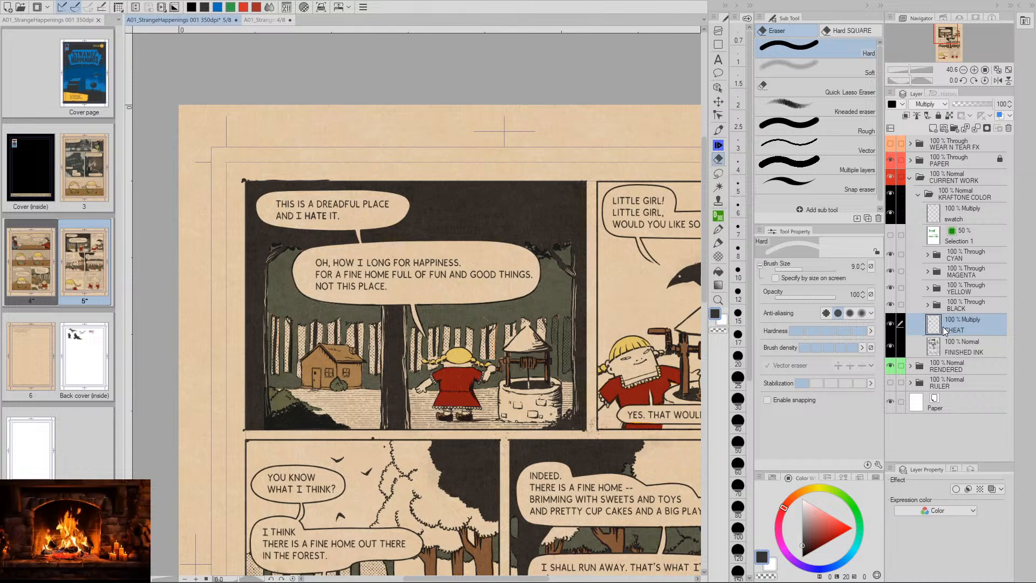
Set the CHEAT layer's palette color to red and remove the palette color from the RENDERED folder
click(898, 104)
click(900, 134)
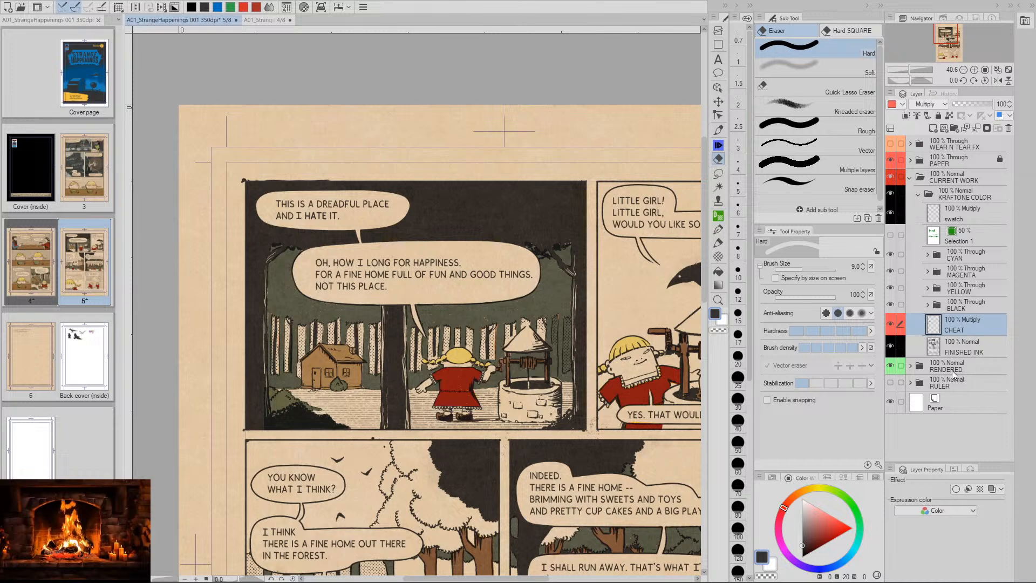
click(931, 368)
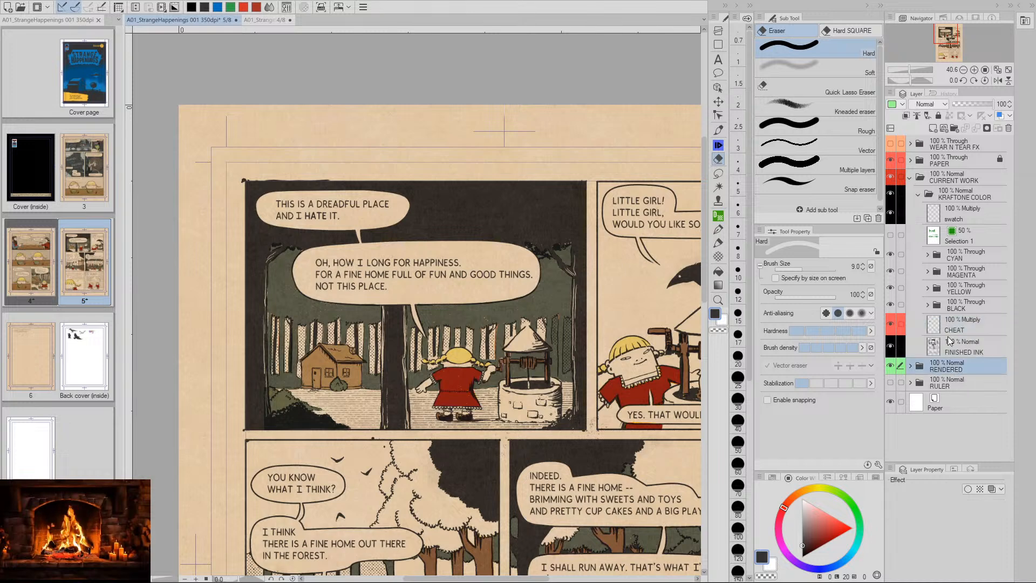
click(903, 103)
click(911, 126)
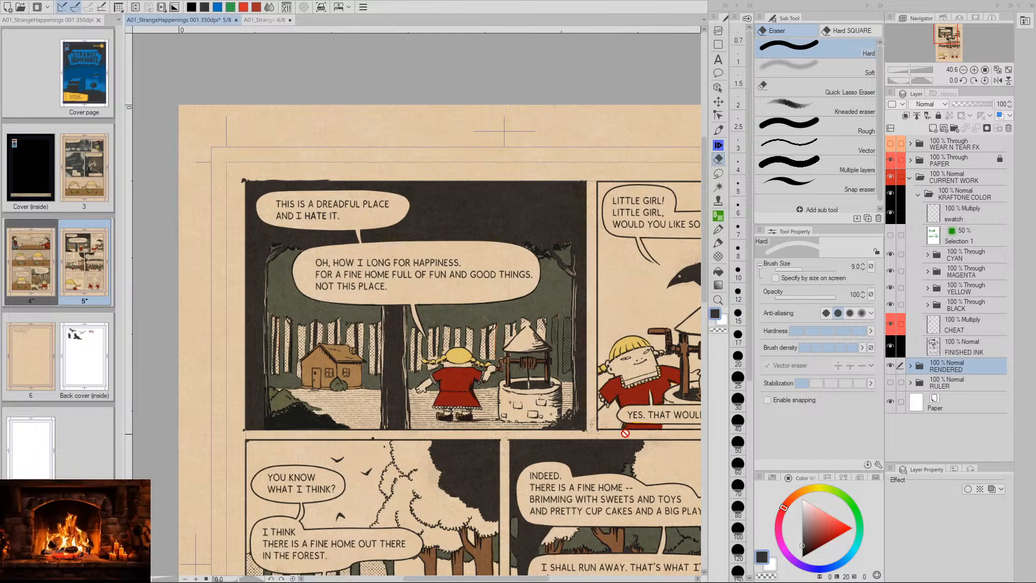
drag(626, 432, 573, 345)
drag(600, 378, 546, 379)
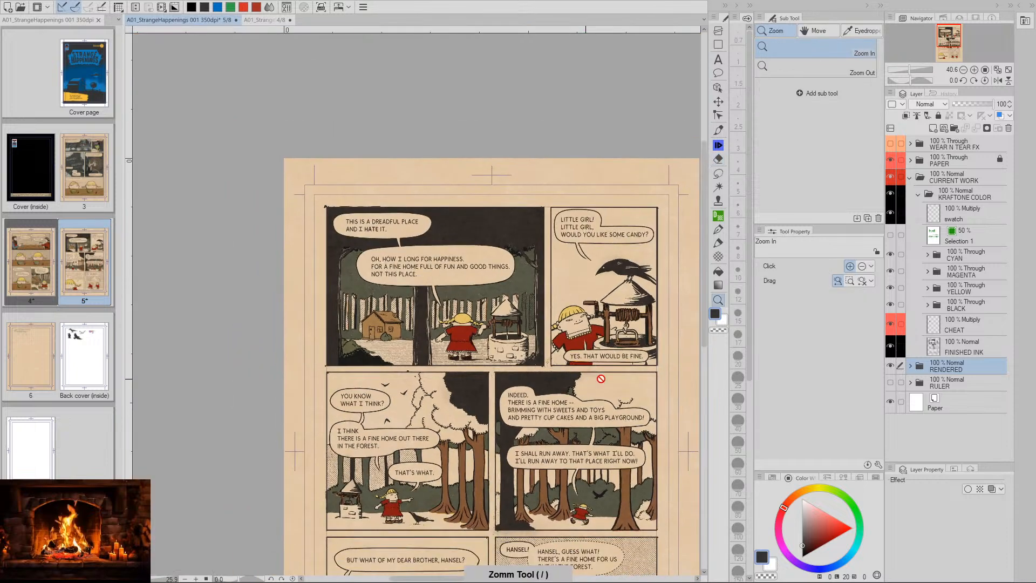
drag(629, 466, 597, 459)
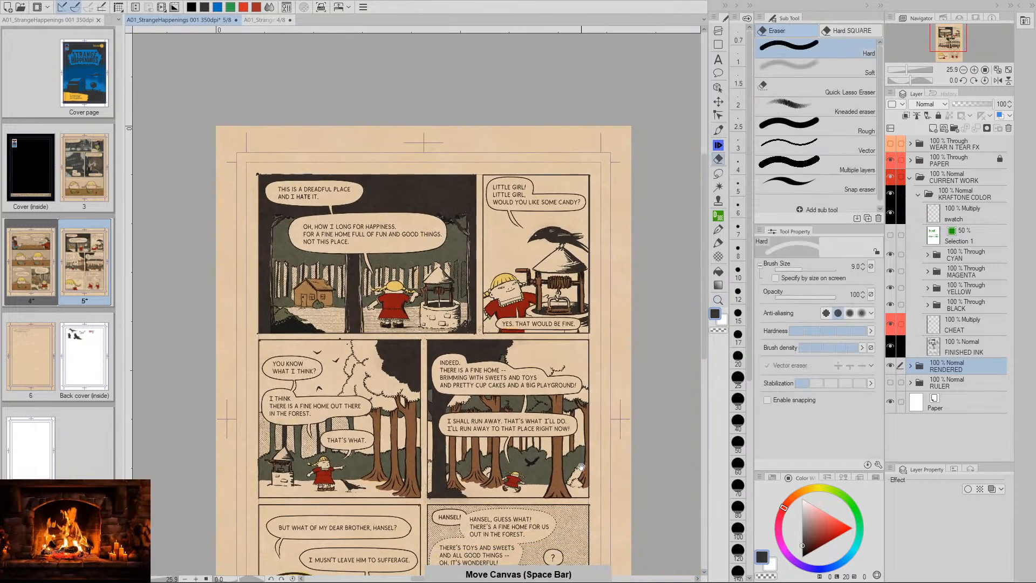
drag(489, 411, 492, 411)
drag(555, 400, 599, 373)
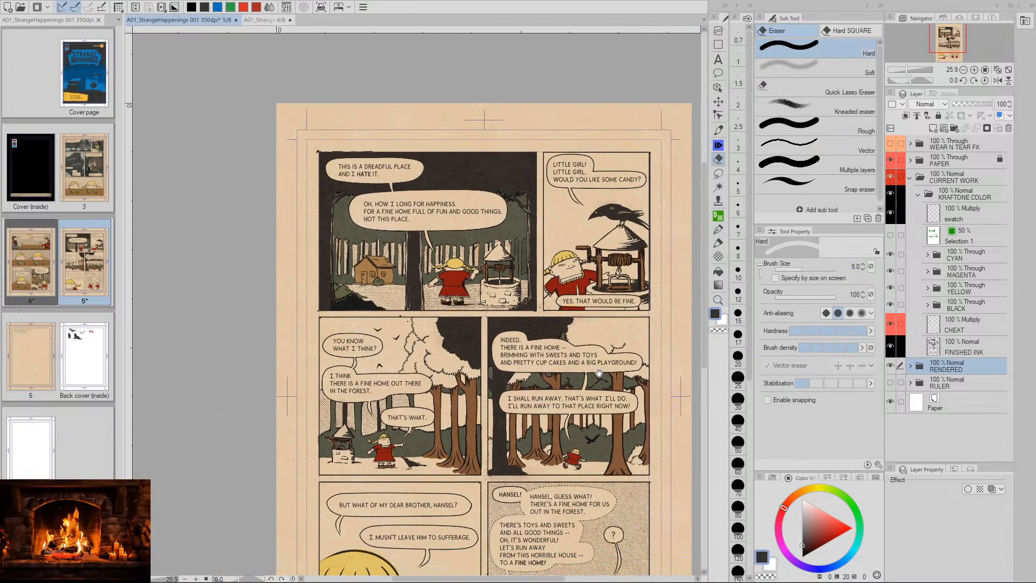
drag(638, 449, 614, 454)
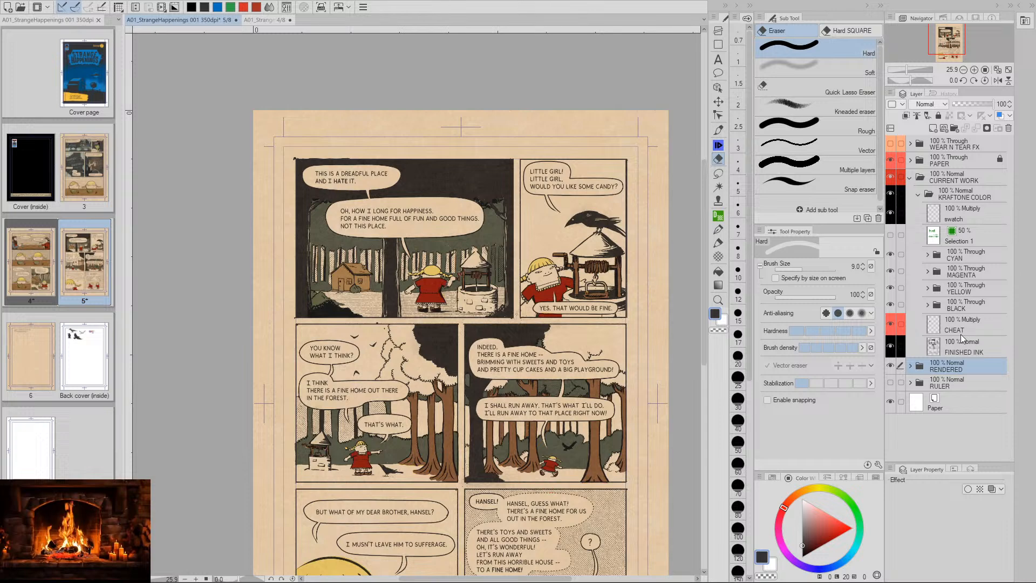
Expand the CYAN folder, make its C 40 layer active and choose the Cyan - 100% brush
click(927, 255)
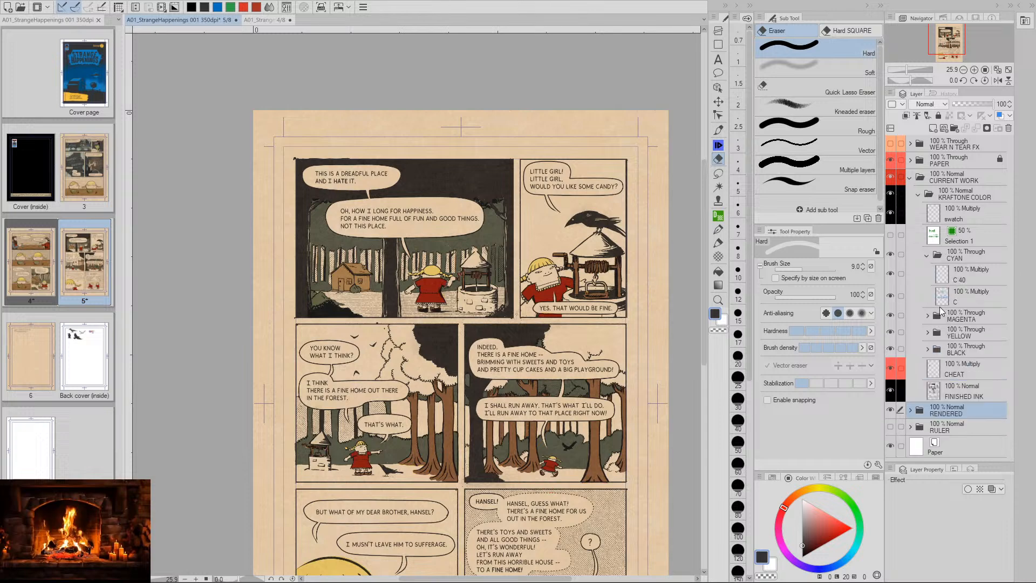
click(944, 277)
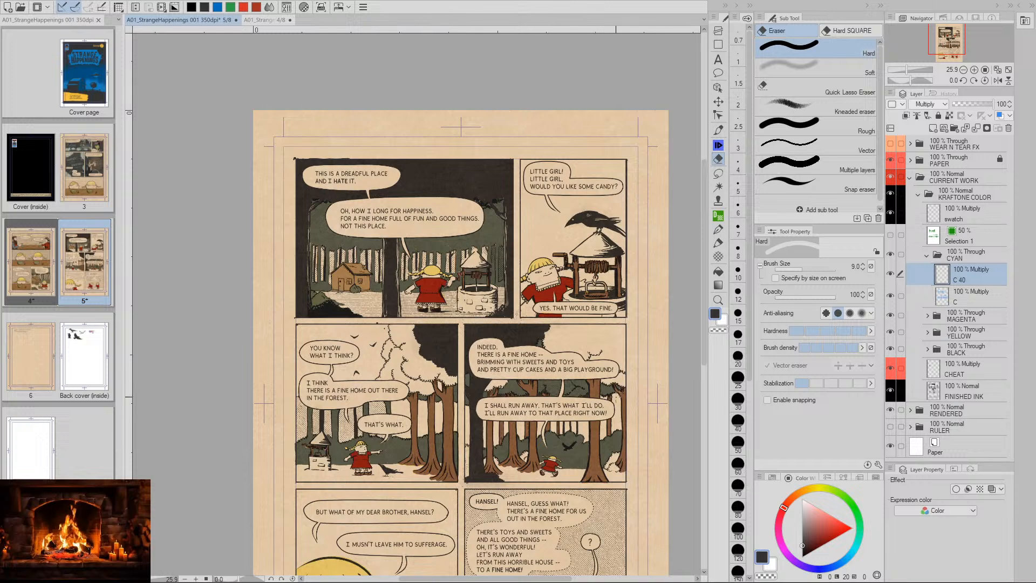
click(718, 130)
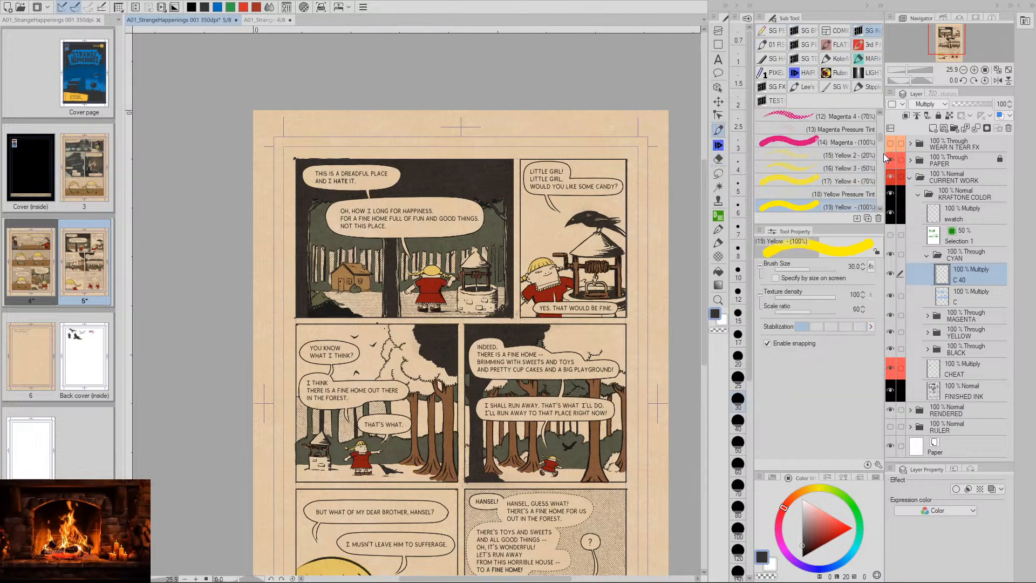
scroll(879, 138, up, 3)
click(793, 151)
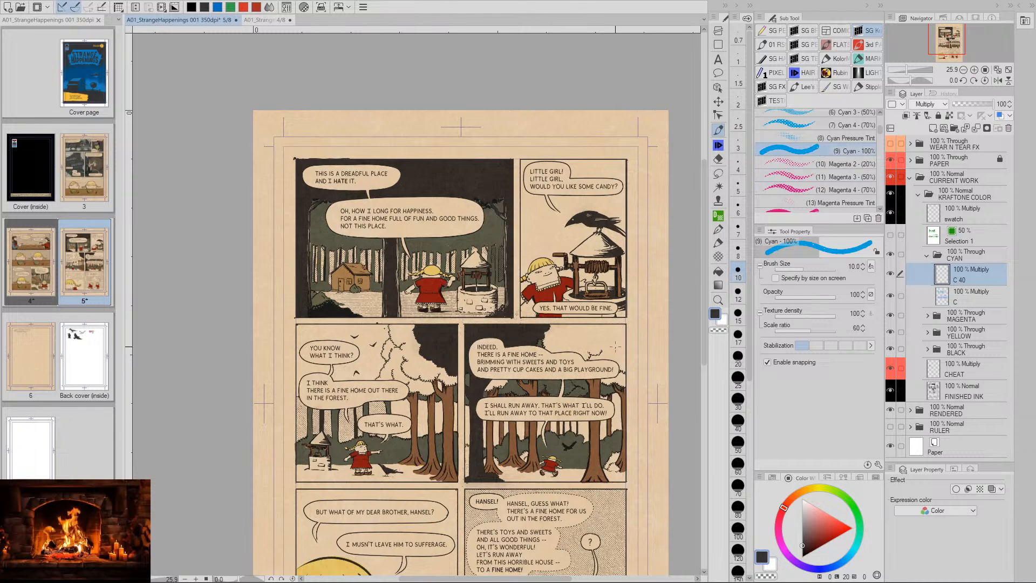
Paint the lower foliage clumps above the tree trunks in the "You know what I think?" panel cyan at brush size 50
key(slash)
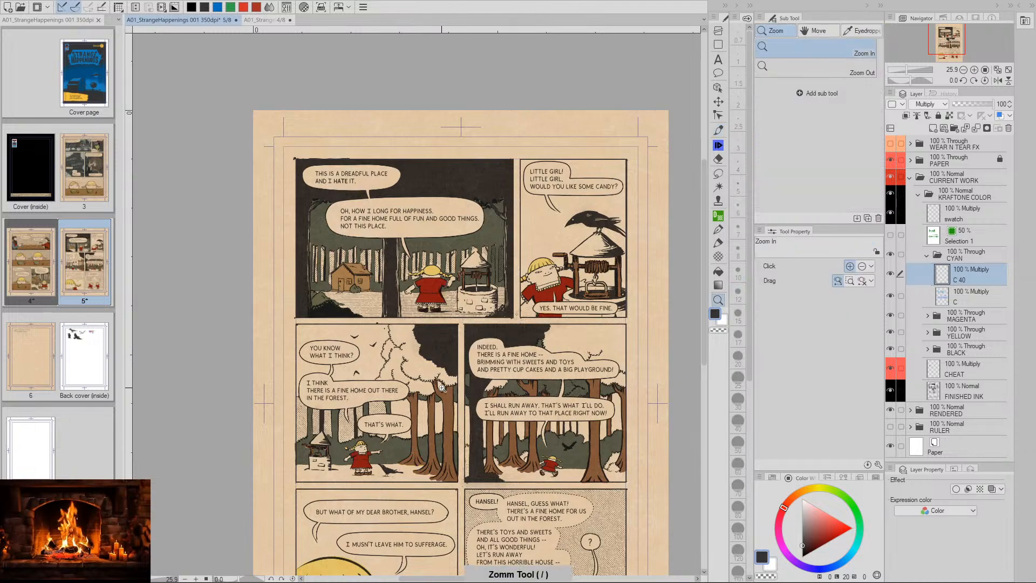
mouse_move(443, 387)
mouse_down()
mouse_move(540, 372)
mouse_move(440, 378)
mouse_up()
key(p)
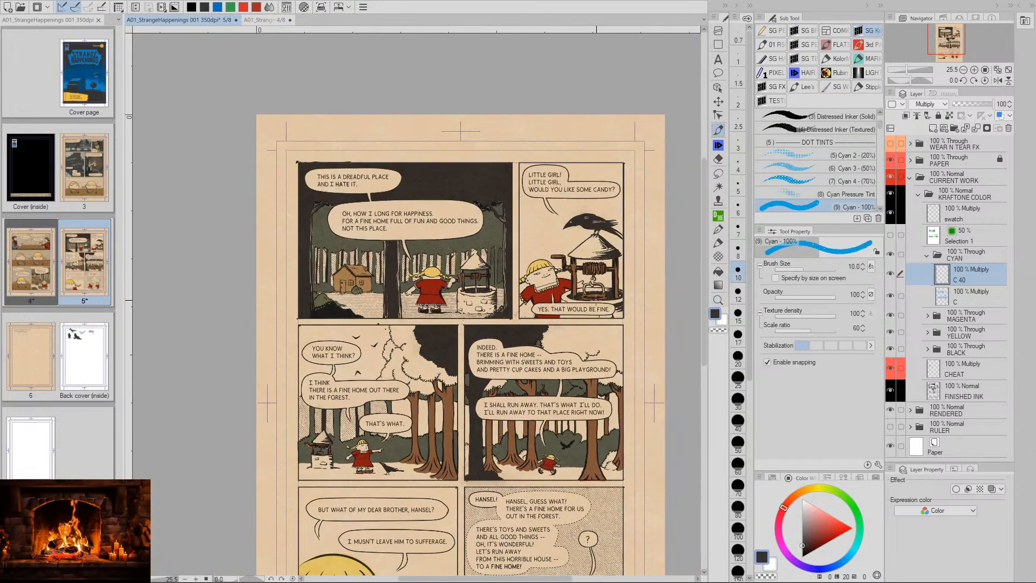
key(space)
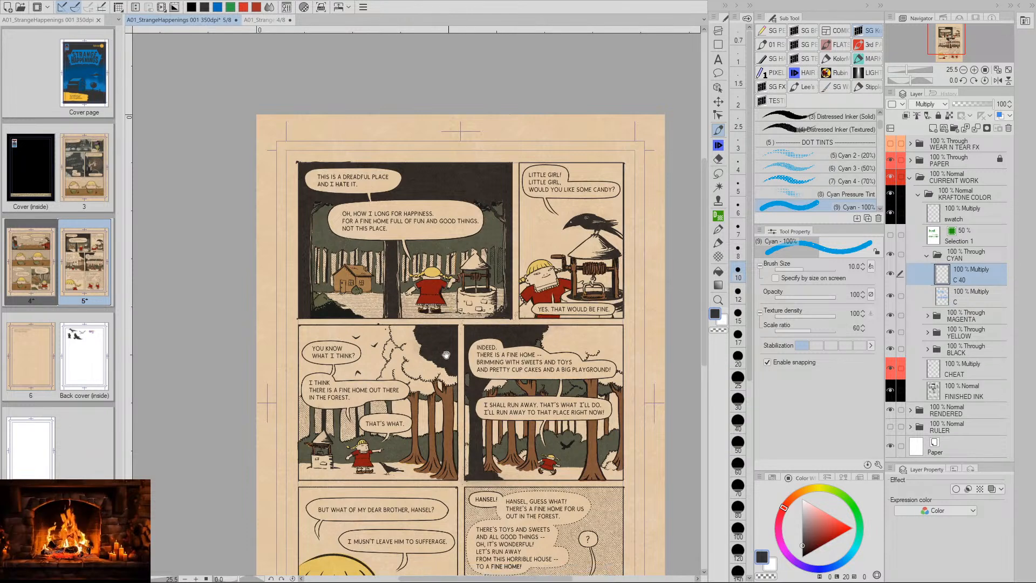
drag(432, 384, 512, 370)
key(/)
key(space)
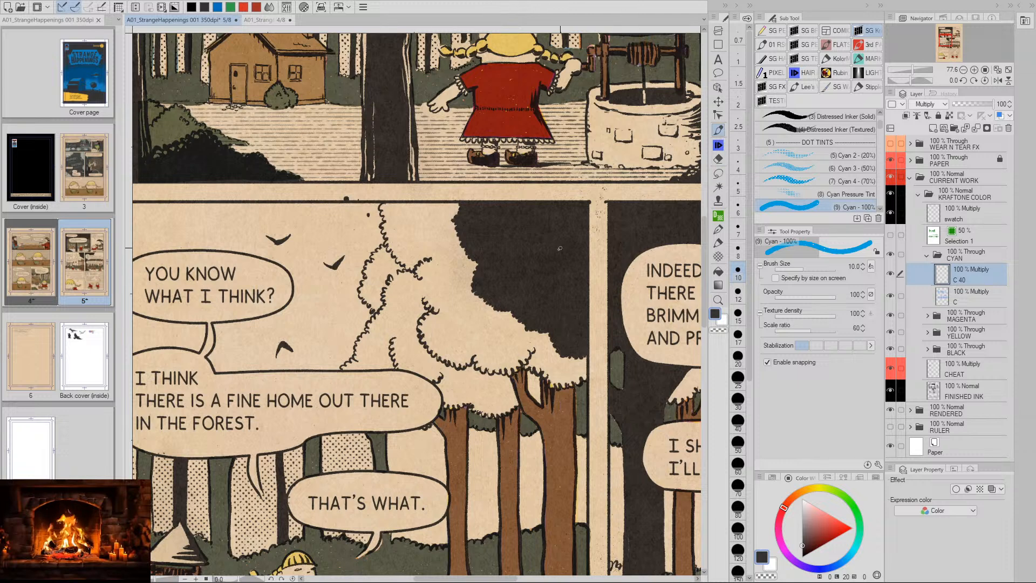
key(])
key(])
key(])
key(])
key(])
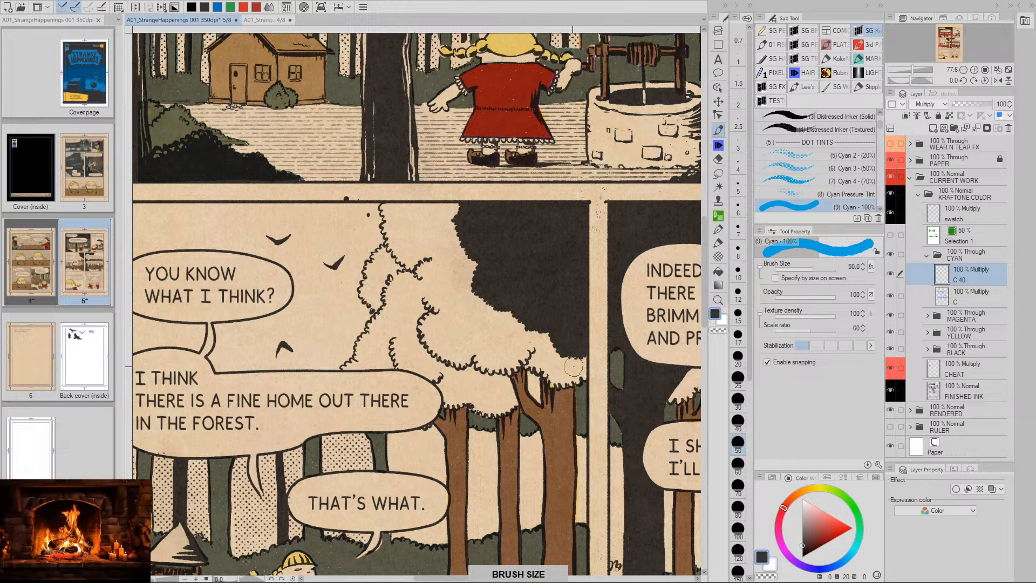
drag(581, 365, 580, 370)
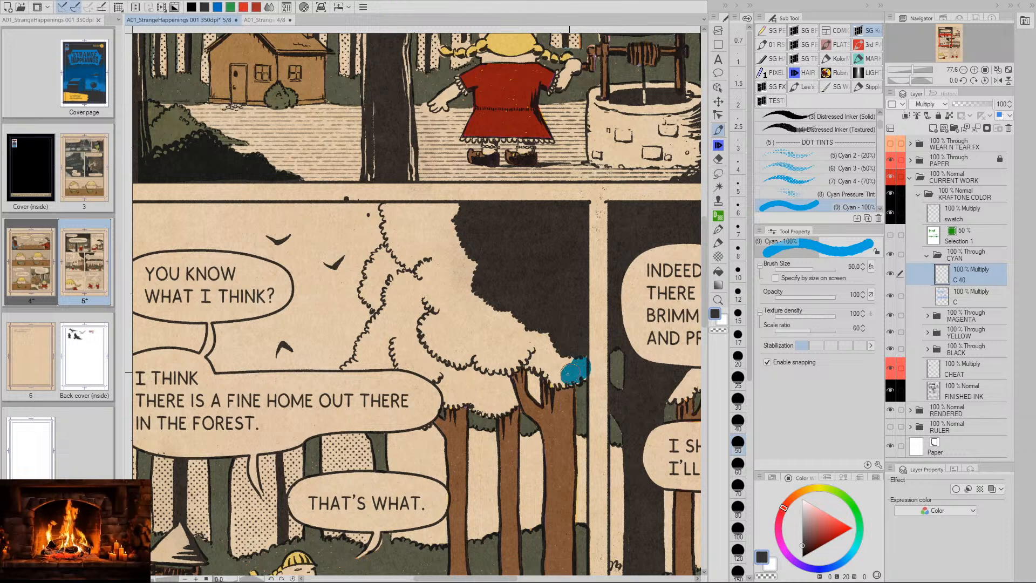
drag(556, 371, 545, 359)
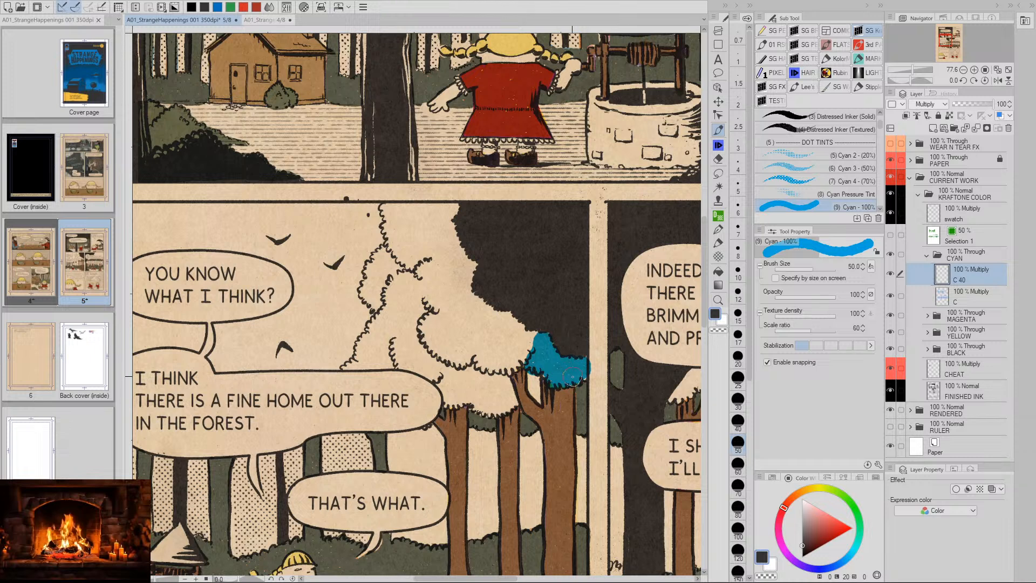
mouse_move(549, 354)
mouse_down()
mouse_move(511, 364)
mouse_move(456, 357)
mouse_move(504, 366)
mouse_move(509, 401)
mouse_move(481, 405)
mouse_move(455, 402)
mouse_up()
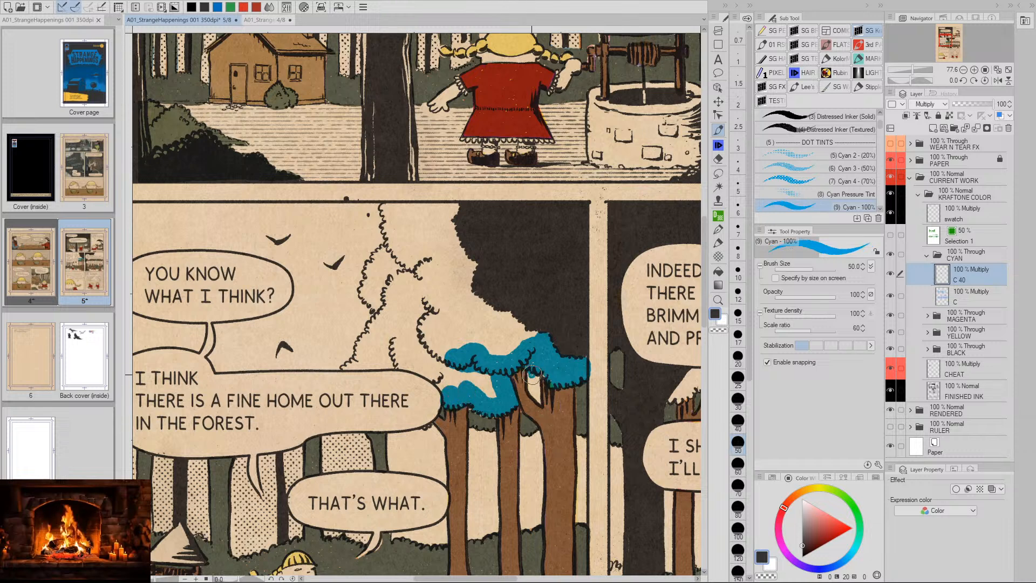
drag(532, 378, 533, 389)
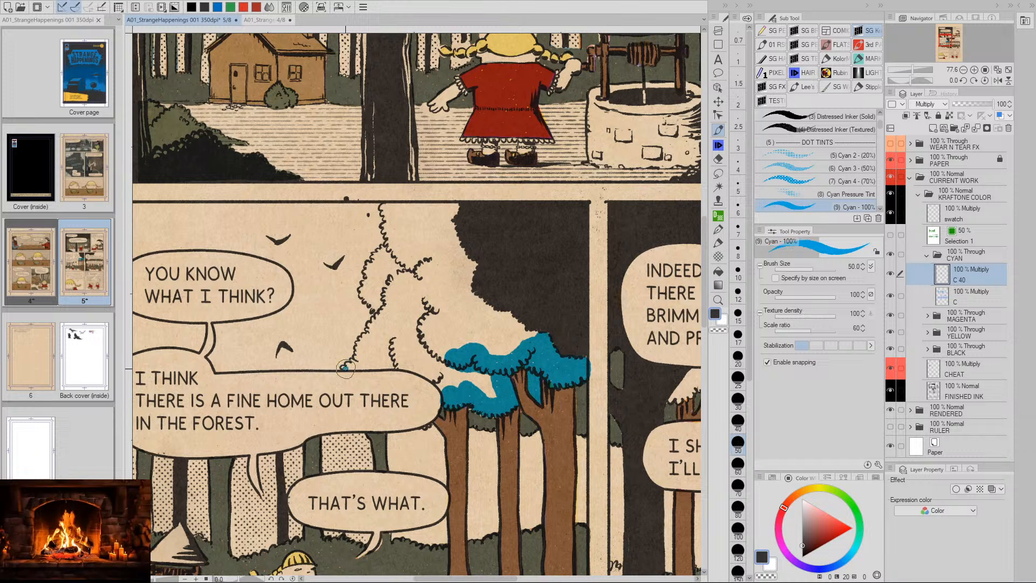
Trace the inside edges of the tree foliage in cyan along the speech balloon, the sky side and the dark background
drag(345, 367, 436, 382)
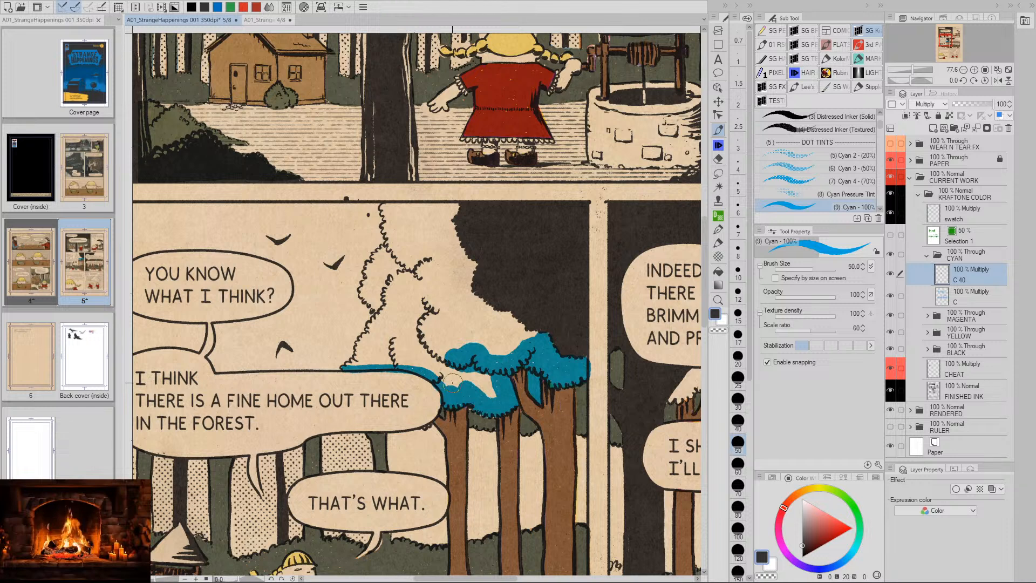
mouse_move(357, 358)
mouse_down()
mouse_move(383, 316)
mouse_move(365, 294)
mouse_move(382, 258)
mouse_up()
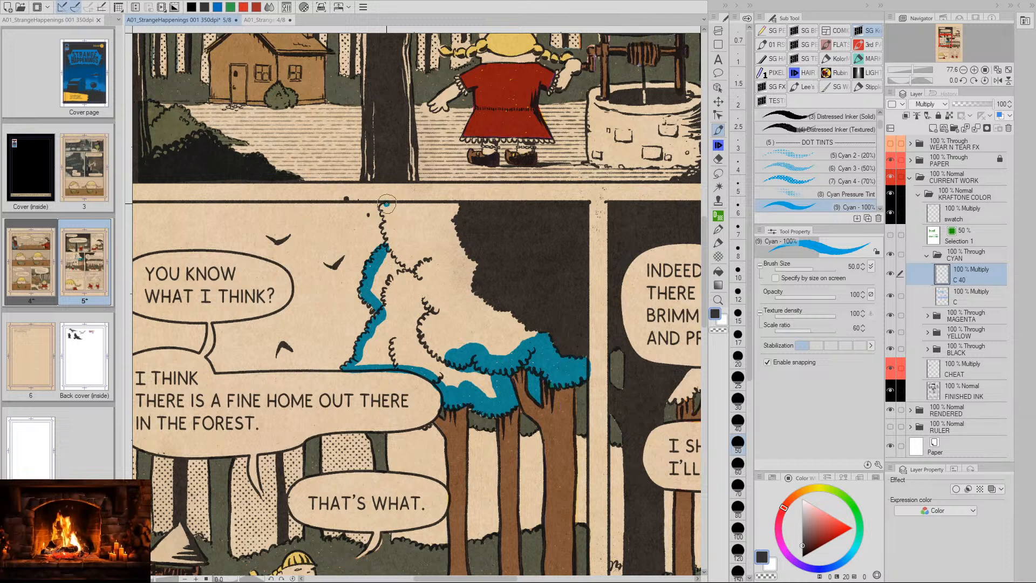
drag(387, 204, 388, 247)
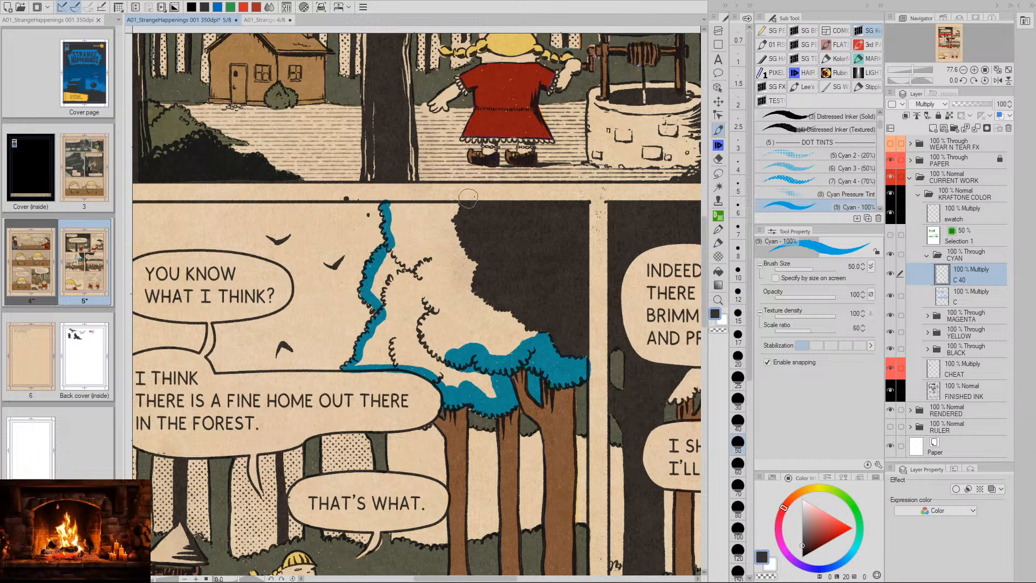
mouse_move(455, 204)
mouse_down()
mouse_move(475, 264)
mouse_move(470, 287)
mouse_move(523, 328)
mouse_up()
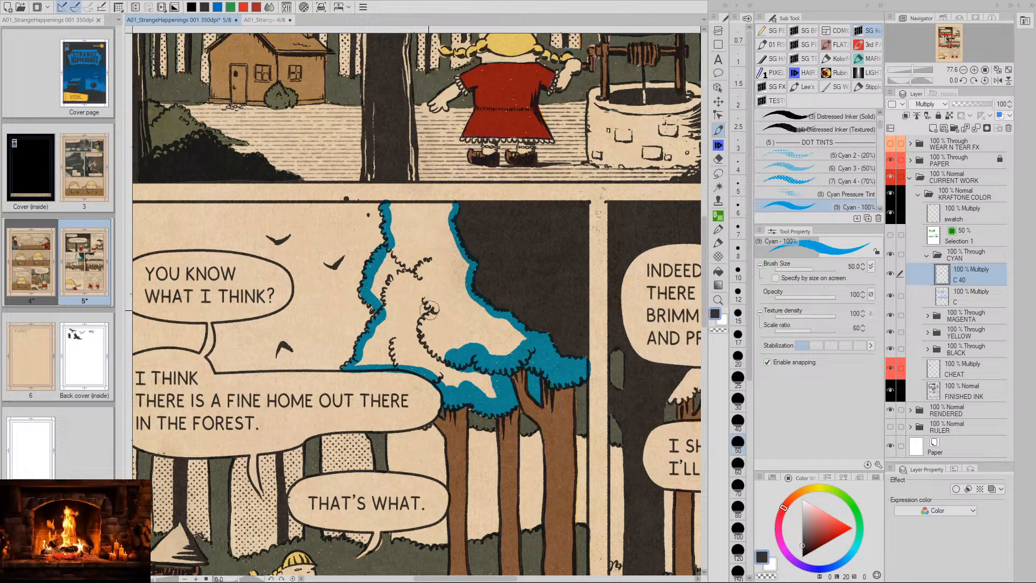
Fill the upper part and sky side of the tree foliage with cyan, raising the brush size to 100
key(bracketright)
key(bracketright)
key(bracketright)
key(bracketright)
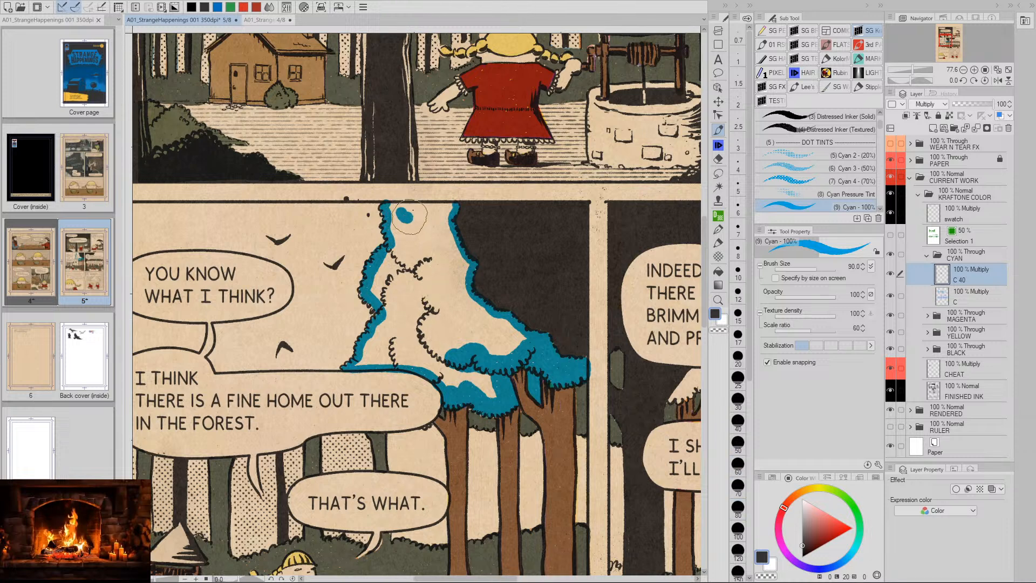
mouse_move(406, 214)
mouse_down()
mouse_move(432, 212)
mouse_move(427, 236)
mouse_move(430, 216)
mouse_move(409, 244)
mouse_move(438, 231)
mouse_move(398, 217)
mouse_move(449, 210)
mouse_move(429, 241)
mouse_move(407, 243)
mouse_move(389, 278)
mouse_move(380, 349)
mouse_up()
key(ctrl+z)
key(ctrl+z)
key(bracketleft)
key(bracketleft)
key(bracketleft)
key(bracketleft)
key(bracketleft)
key(bracketright)
key(bracketright)
key(bracketright)
key(bracketright)
key(bracketright)
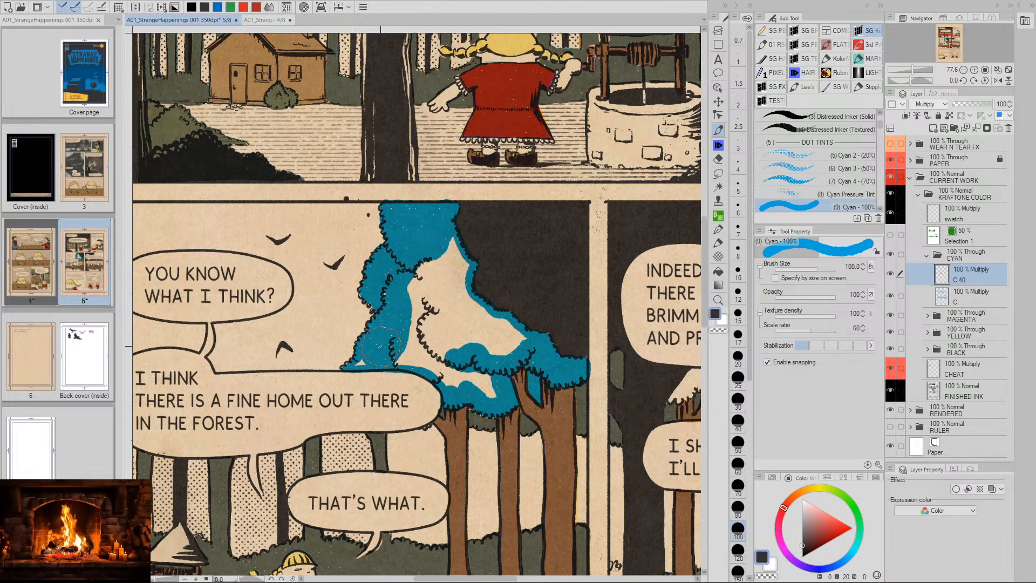
Fill the remaining lower and central areas of the tree foliage with cyan at brush sizes 80 and 100
key(bracketleft)
key(bracketleft)
key(bracketleft)
key(bracketleft)
key(bracketright)
key(bracketright)
key(bracketright)
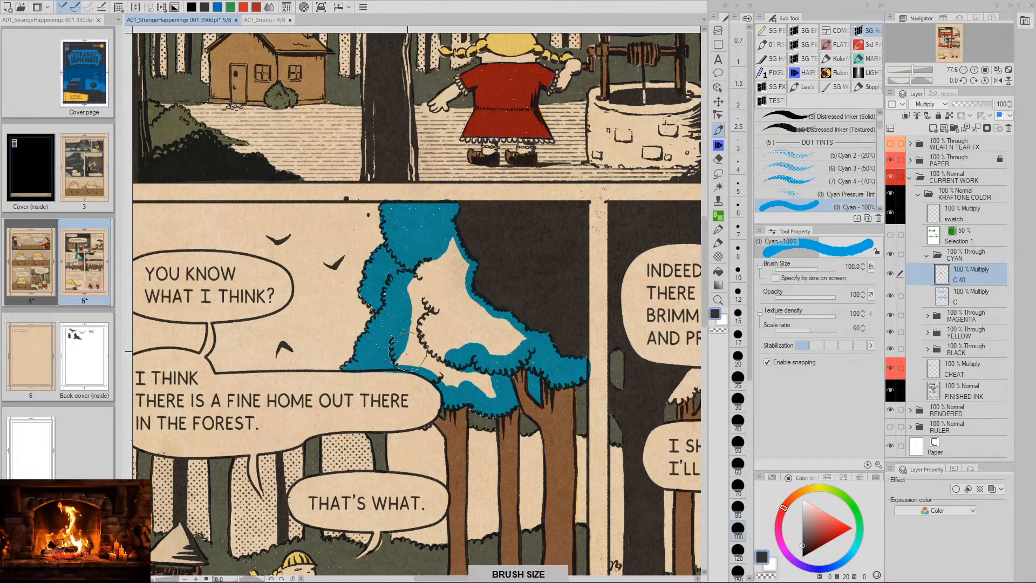
drag(400, 353, 483, 378)
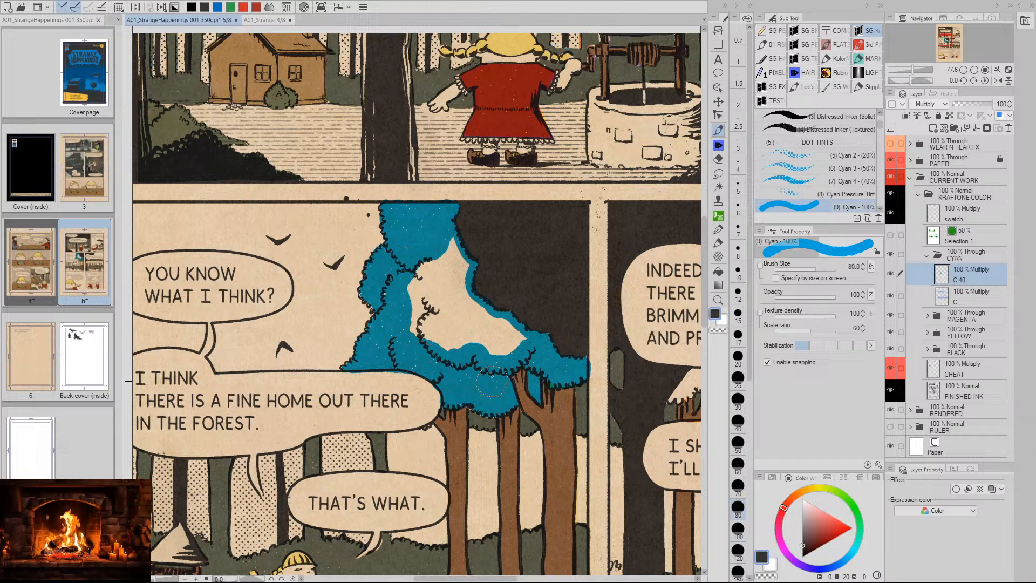
key(bracketright)
mouse_move(493, 343)
mouse_down()
mouse_move(512, 332)
mouse_move(491, 326)
mouse_move(455, 344)
mouse_move(467, 303)
mouse_move(423, 324)
mouse_move(461, 294)
mouse_move(437, 299)
mouse_move(418, 281)
mouse_move(454, 257)
mouse_move(451, 276)
mouse_up()
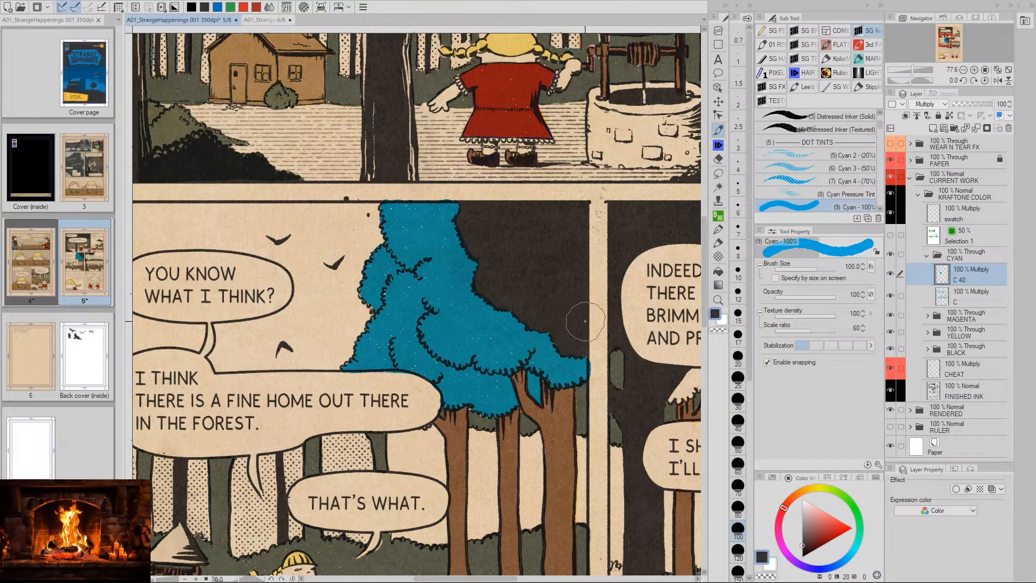
In the "Indeed" panel, paint the foliage patch between the balloons and the edges of the large upper foliage cyan at brush size 100
key(space)
drag(600, 312, 381, 301)
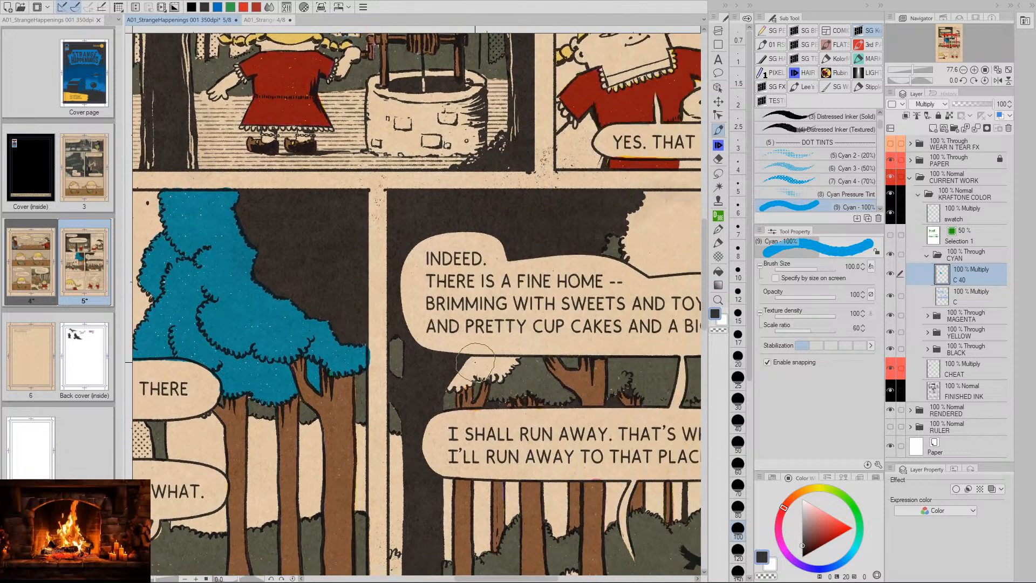
mouse_move(474, 365)
mouse_down()
mouse_move(475, 356)
mouse_move(456, 385)
mouse_move(475, 365)
mouse_move(520, 360)
mouse_move(492, 377)
mouse_move(501, 378)
mouse_move(469, 381)
mouse_up()
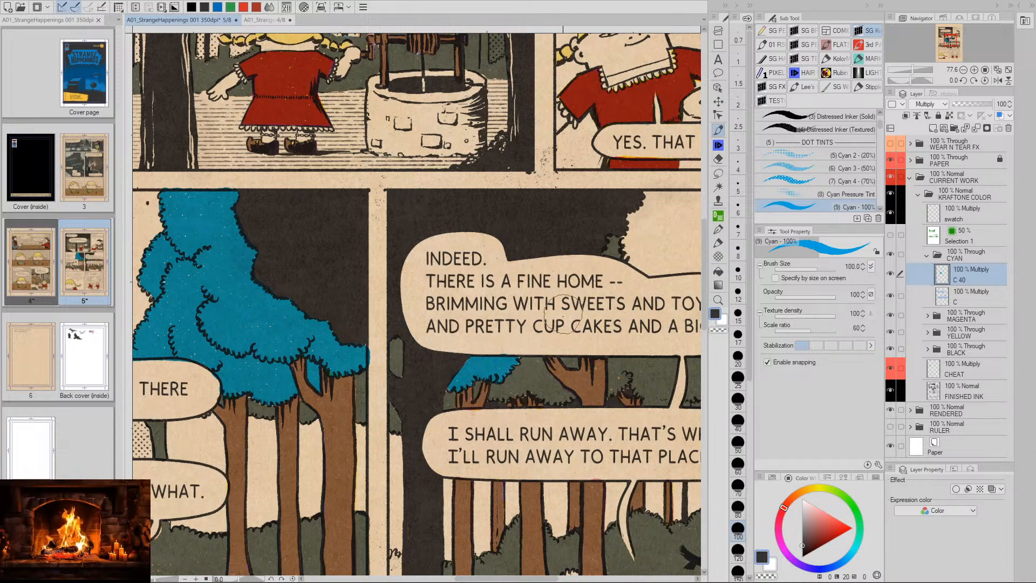
key(space)
drag(632, 381, 365, 396)
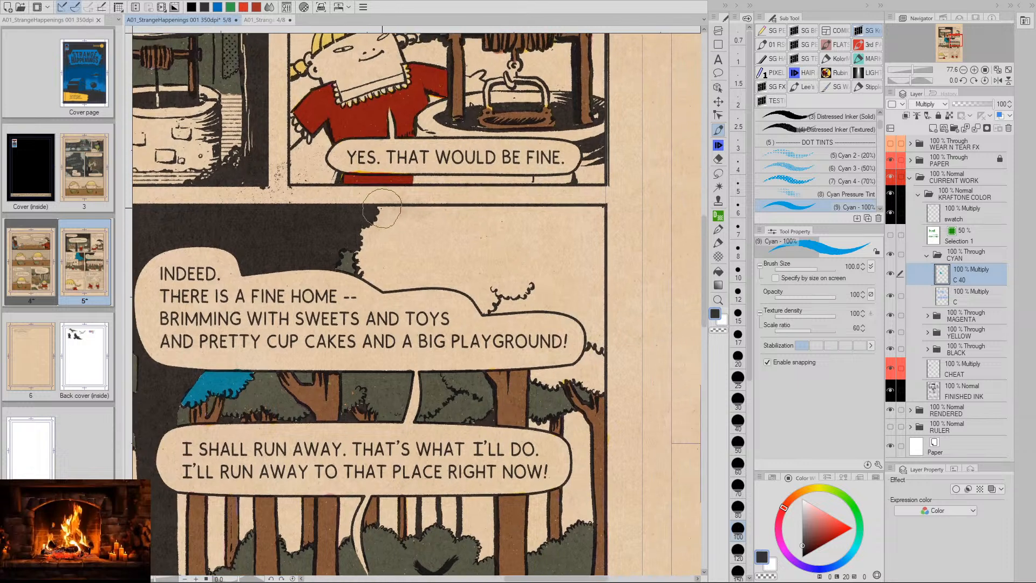
mouse_move(381, 208)
mouse_down()
mouse_move(366, 266)
mouse_move(362, 257)
mouse_move(379, 281)
mouse_move(462, 285)
mouse_move(489, 307)
mouse_move(579, 312)
mouse_move(594, 348)
mouse_move(583, 367)
mouse_move(536, 374)
mouse_move(580, 371)
mouse_move(599, 386)
mouse_move(602, 208)
mouse_move(387, 211)
mouse_move(390, 261)
mouse_move(406, 232)
mouse_move(403, 264)
mouse_move(432, 251)
mouse_move(434, 238)
mouse_move(446, 265)
mouse_move(456, 259)
mouse_move(455, 221)
mouse_move(460, 268)
mouse_move(470, 222)
mouse_move(483, 278)
mouse_move(491, 232)
mouse_move(478, 241)
mouse_move(478, 271)
mouse_move(492, 250)
mouse_up()
Examine the painted foliage against the forest scenes in the page's upper and middle panels
key(slash)
drag(392, 167, 424, 231)
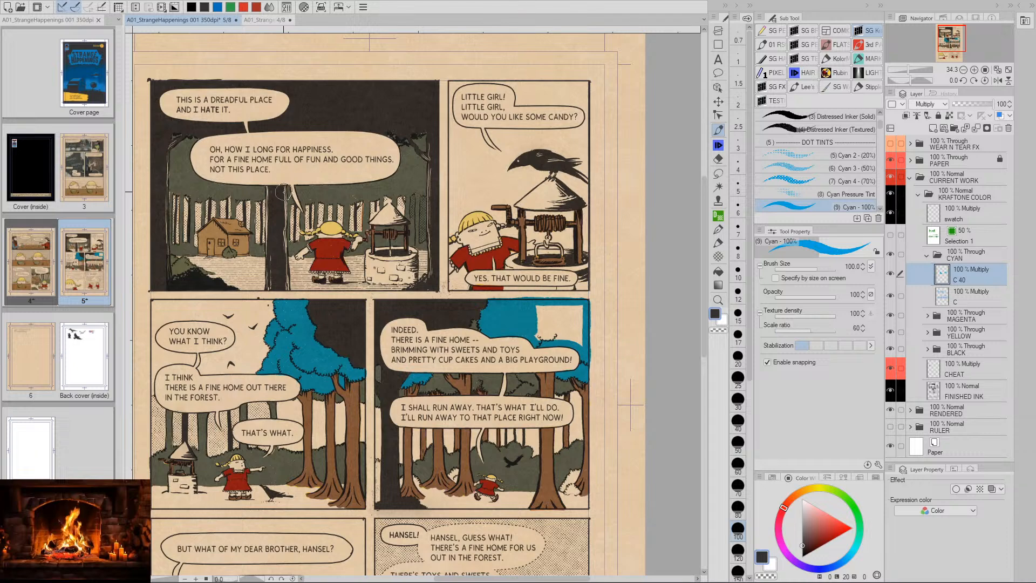
drag(284, 192, 334, 266)
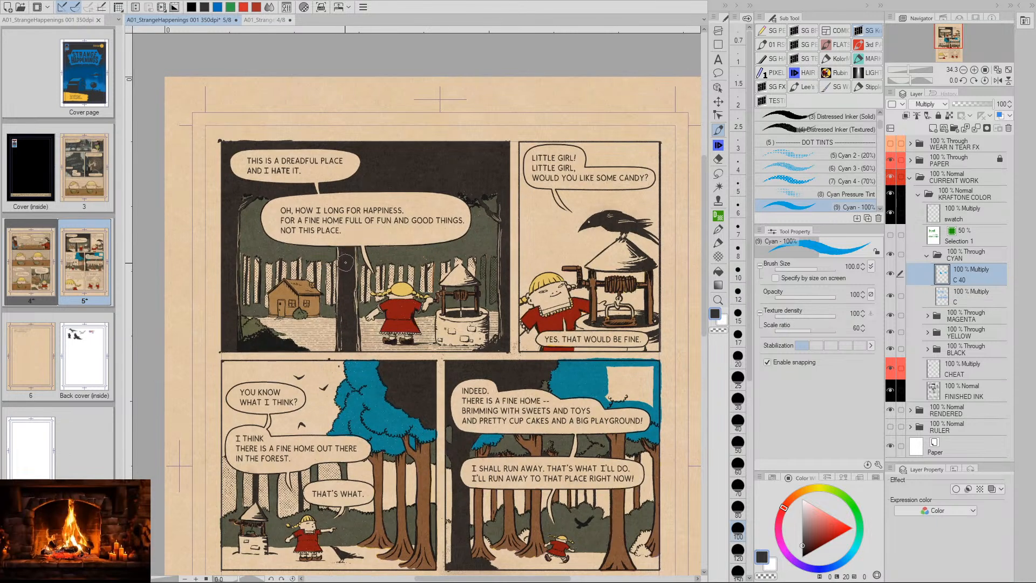
drag(345, 262, 331, 273)
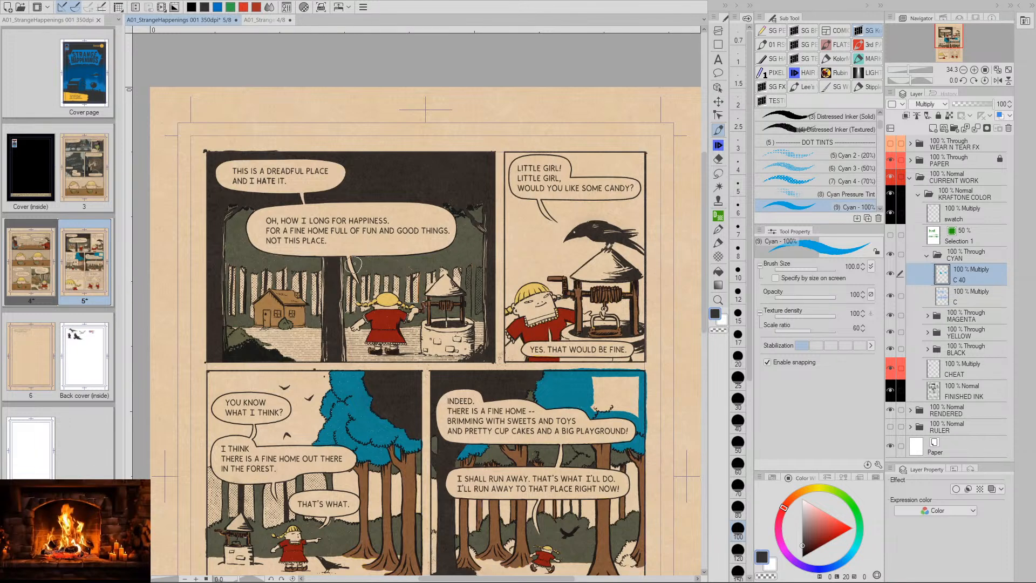
drag(350, 268, 352, 223)
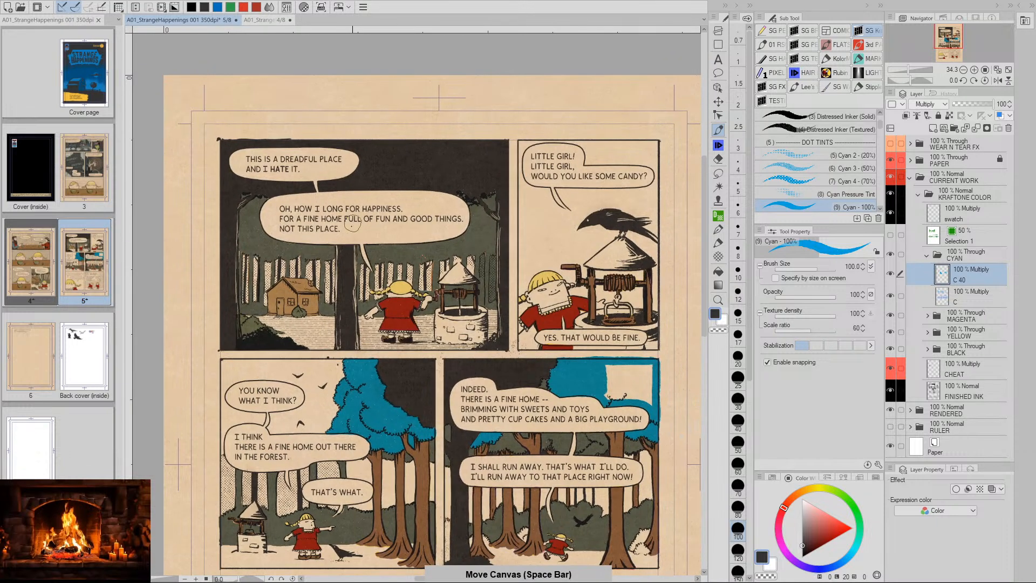
drag(390, 267, 260, 261)
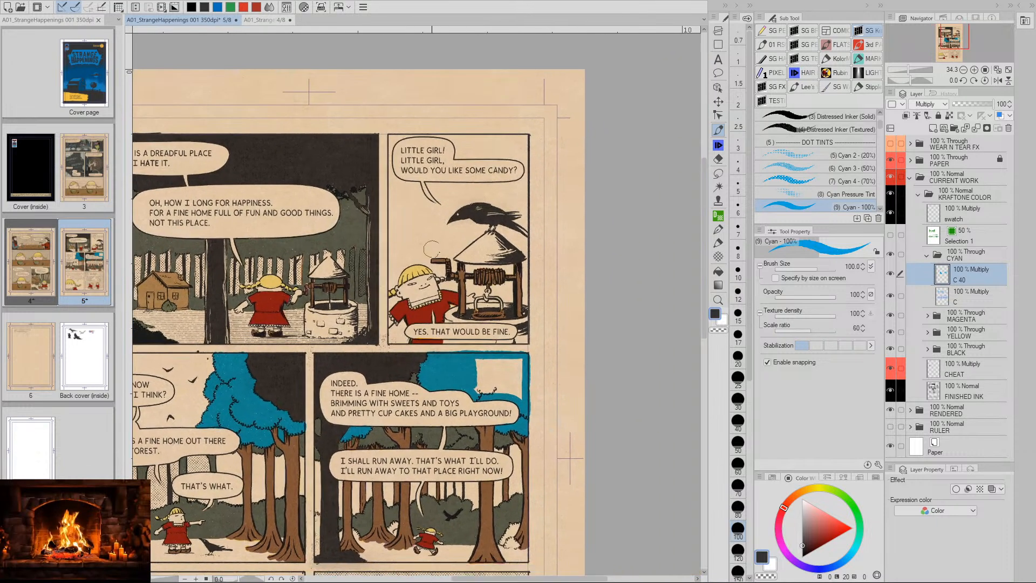
key(space)
drag(452, 154, 455, 152)
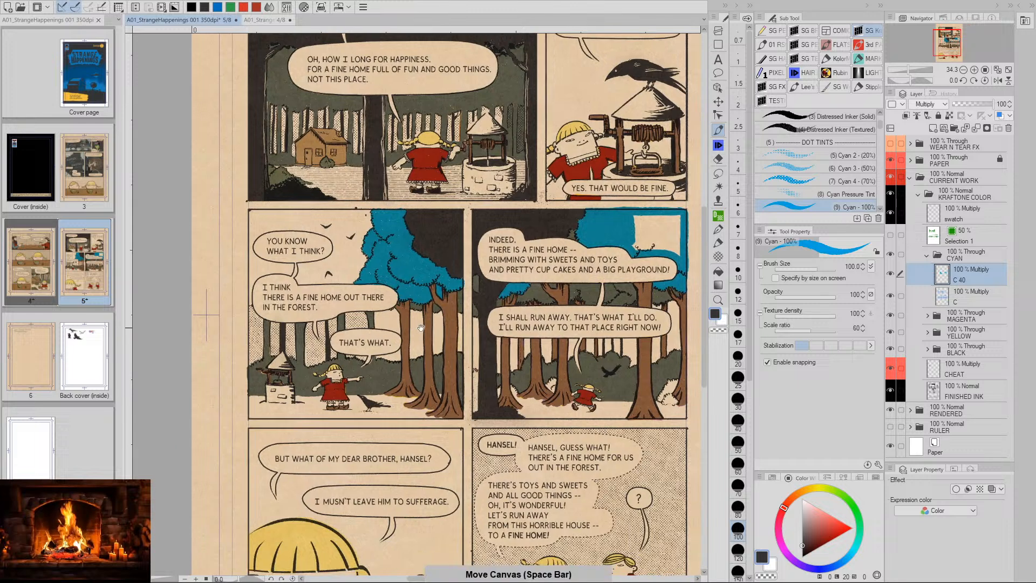
drag(425, 328, 293, 333)
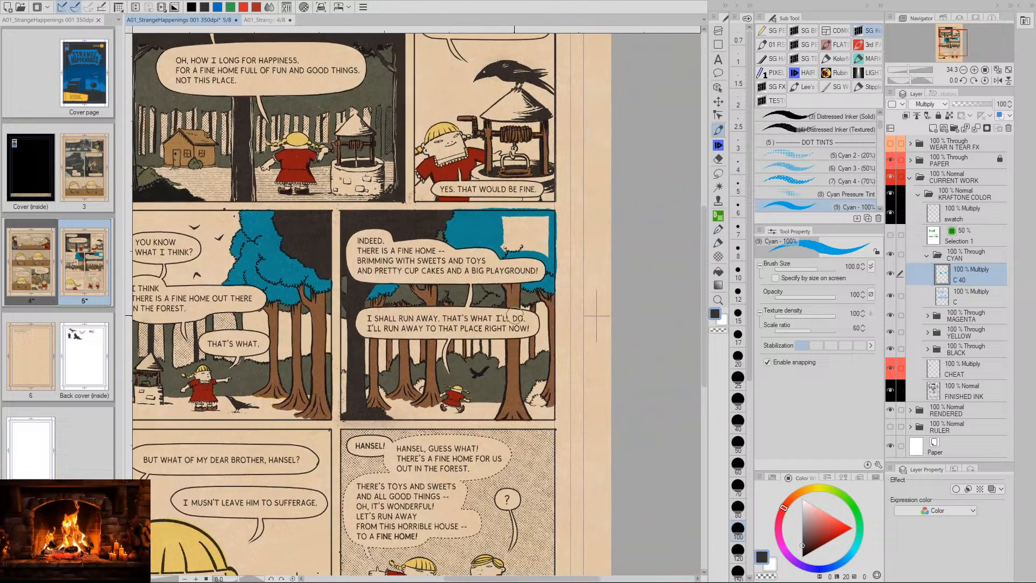
drag(518, 356, 516, 327)
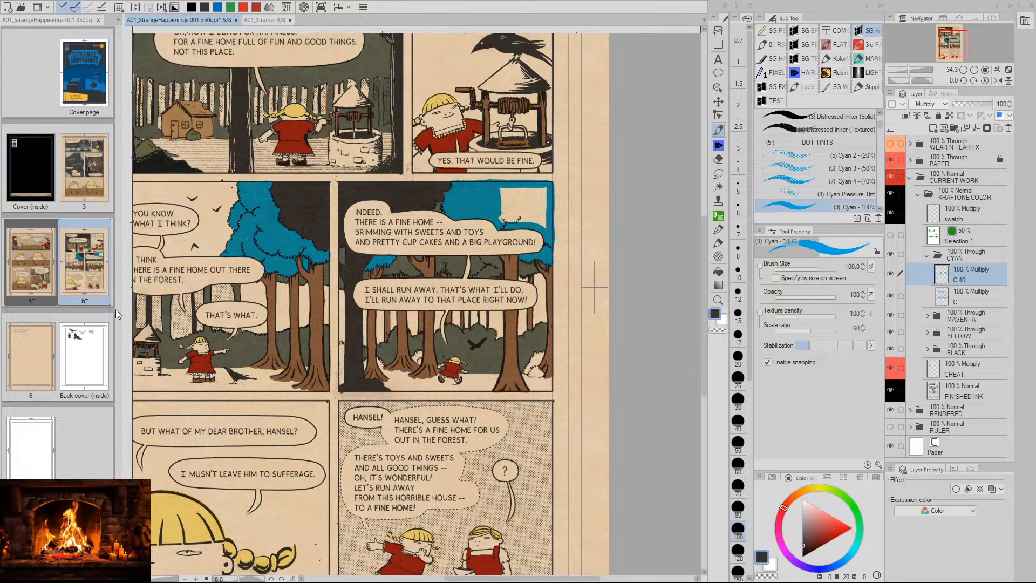
Fill the unpainted square left in the "Indeed" panel's upper foliage with cyan
key(space)
drag(271, 333, 363, 336)
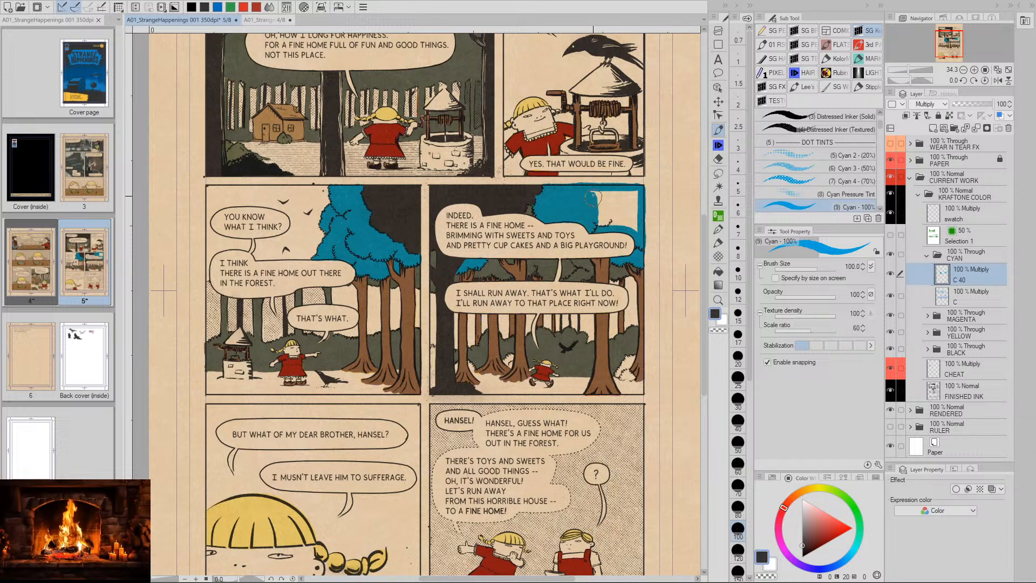
mouse_move(595, 193)
mouse_down()
mouse_move(598, 220)
mouse_move(635, 228)
mouse_move(626, 222)
mouse_move(634, 193)
mouse_move(604, 193)
mouse_move(629, 195)
mouse_move(601, 202)
mouse_move(631, 204)
mouse_move(608, 210)
mouse_up()
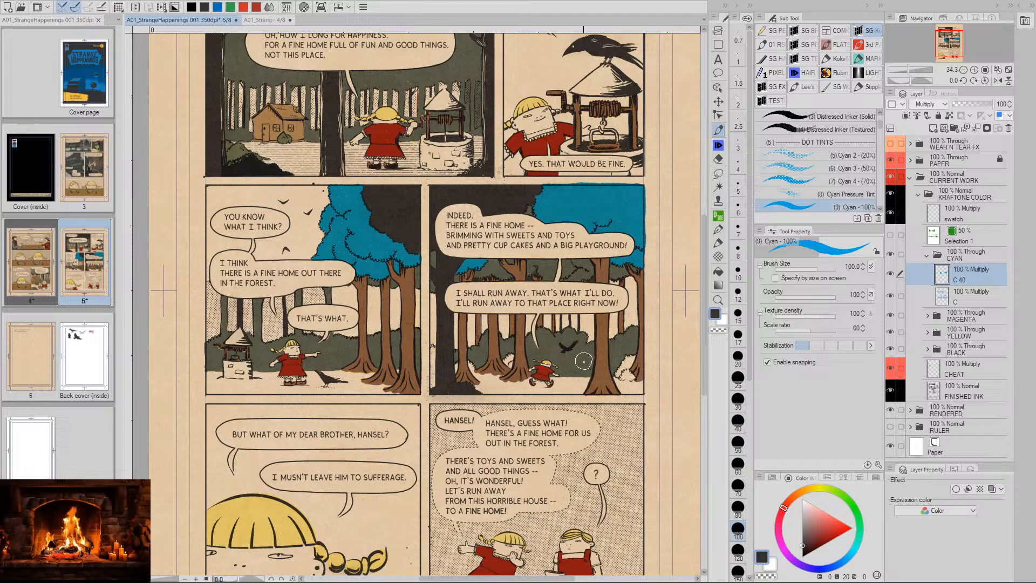
key(space)
drag(594, 366, 571, 263)
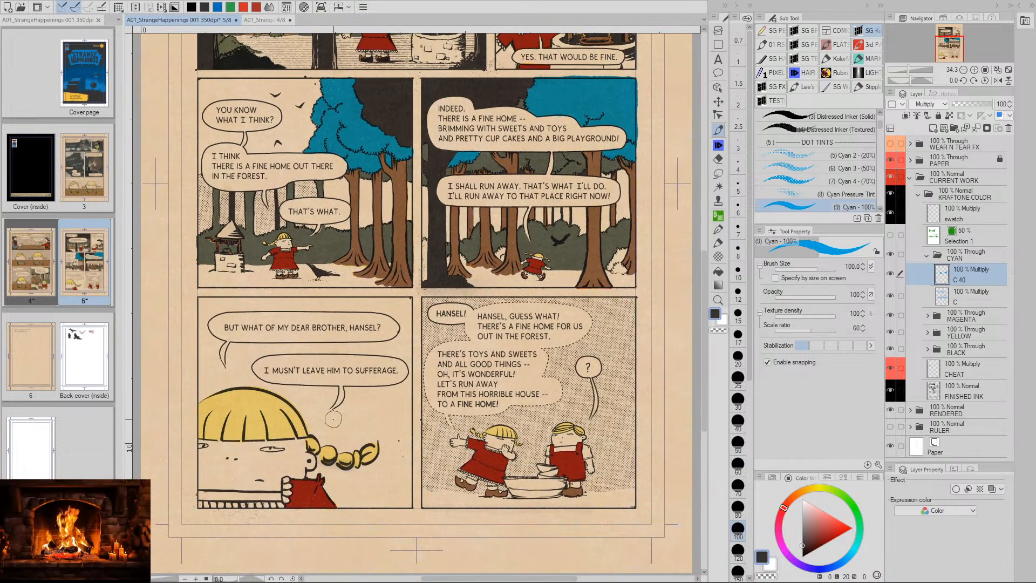
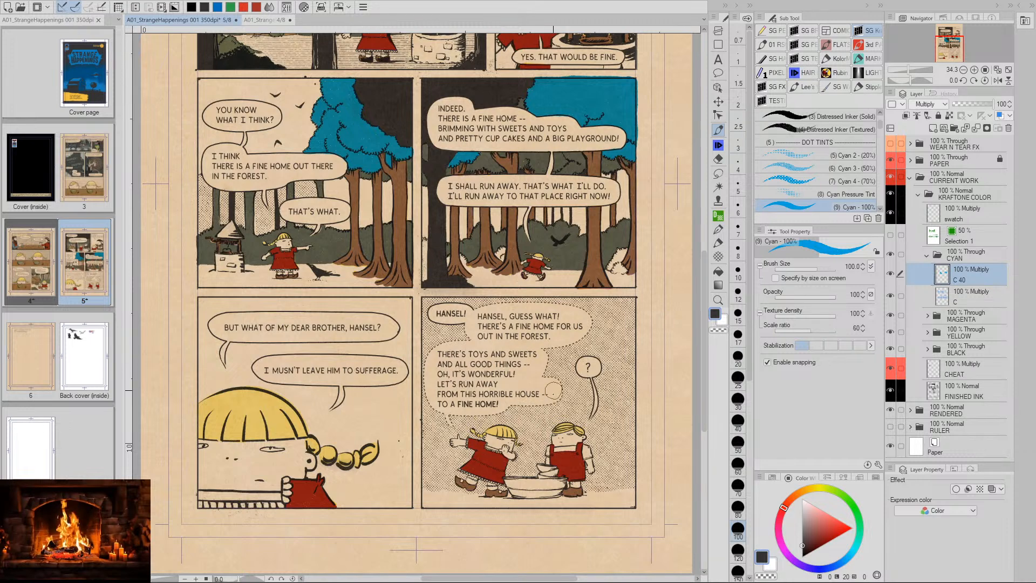
key(space)
drag(562, 399, 535, 391)
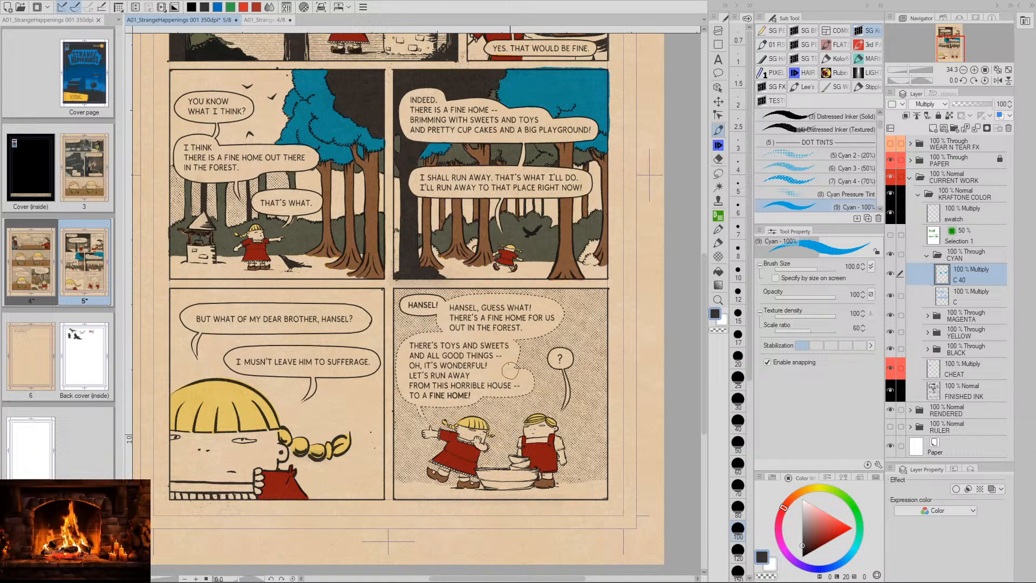
key(space)
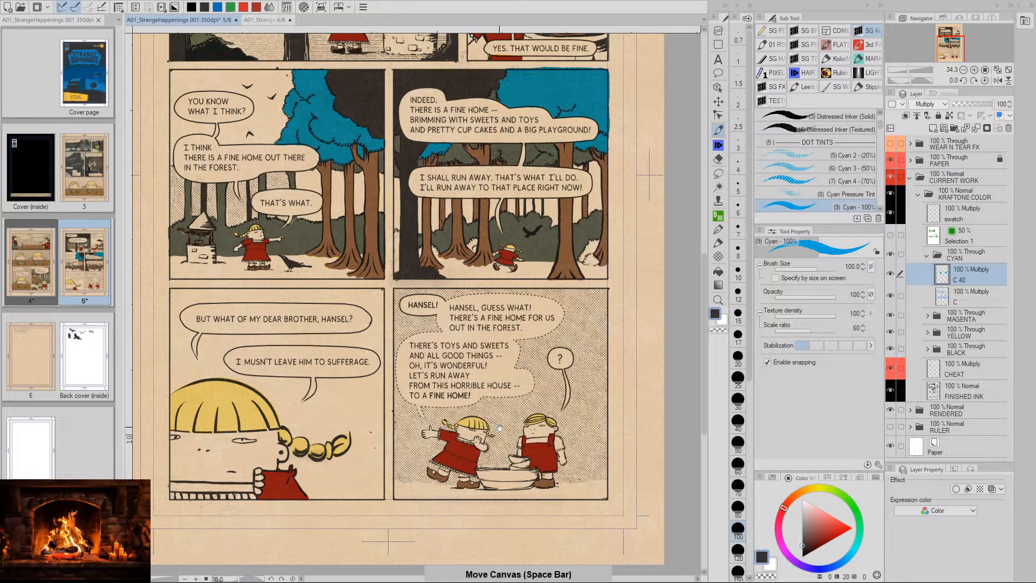
Examine the colouring of the forest panels against the two lower panels of the page
drag(488, 448, 449, 416)
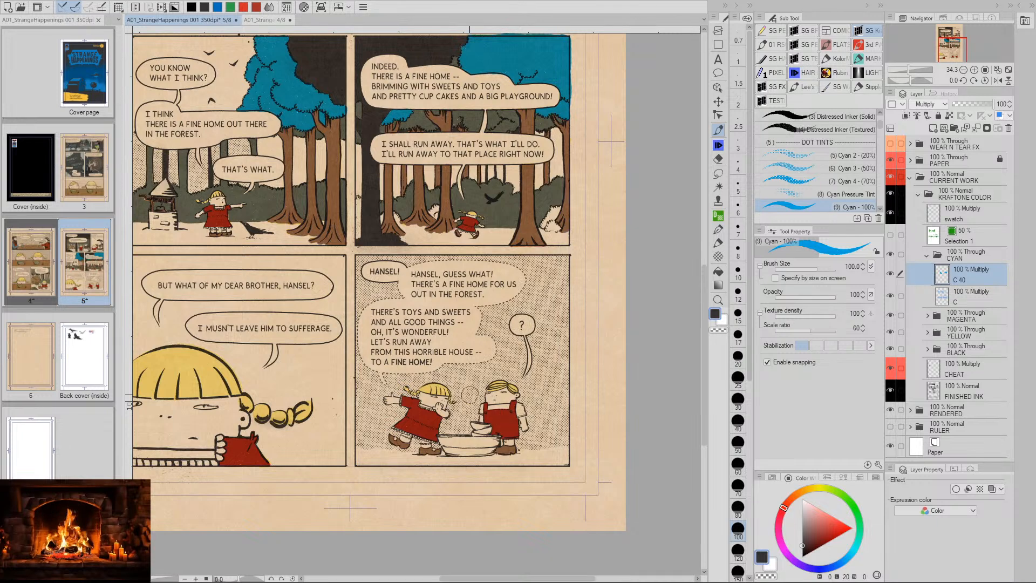
key(space)
mouse_move(506, 416)
mouse_down()
mouse_move(542, 378)
mouse_move(543, 401)
mouse_up()
key(space)
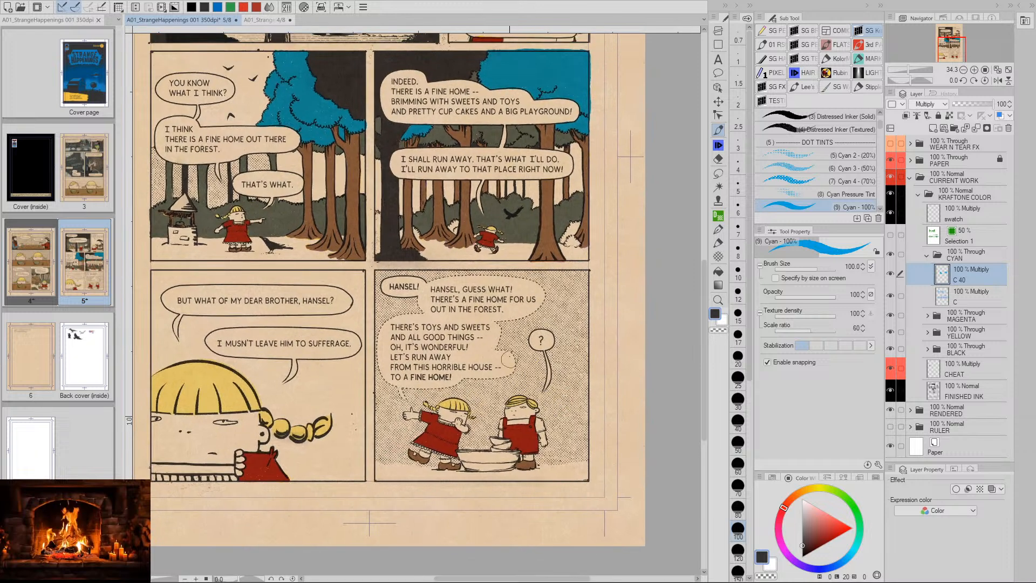
key(space)
drag(465, 302, 515, 369)
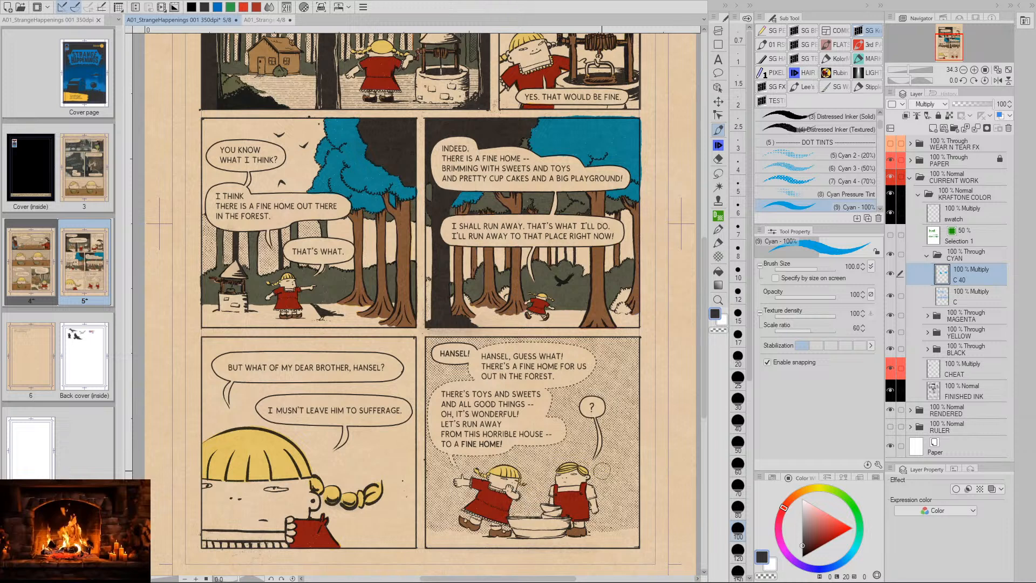
key(space)
drag(604, 472, 542, 430)
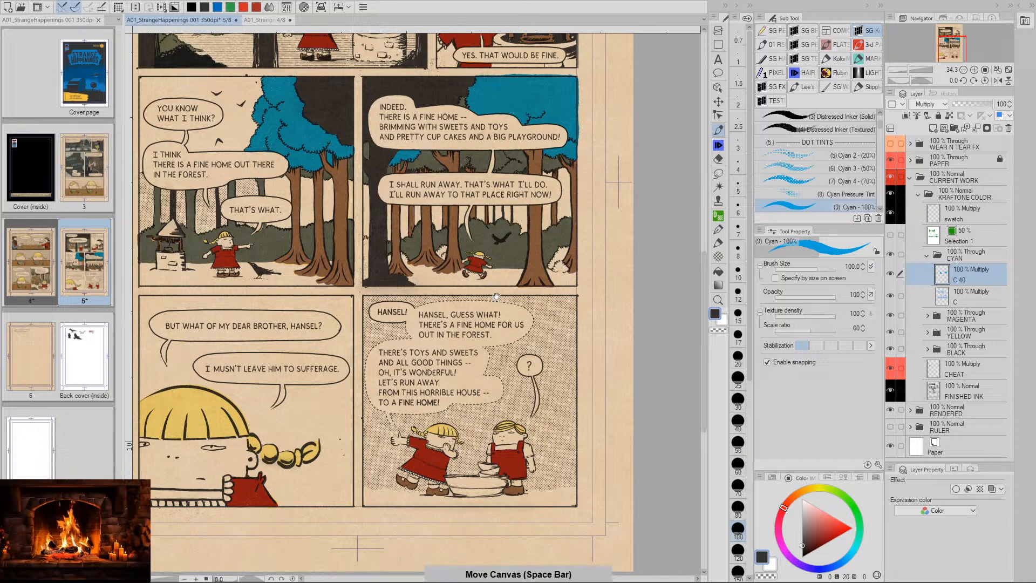
drag(486, 289, 544, 336)
Paint the strip beside the dark trunk and the bush behind the first brown tree in the "Indeed" panel cyan, undoing the stray stroke
key(slash)
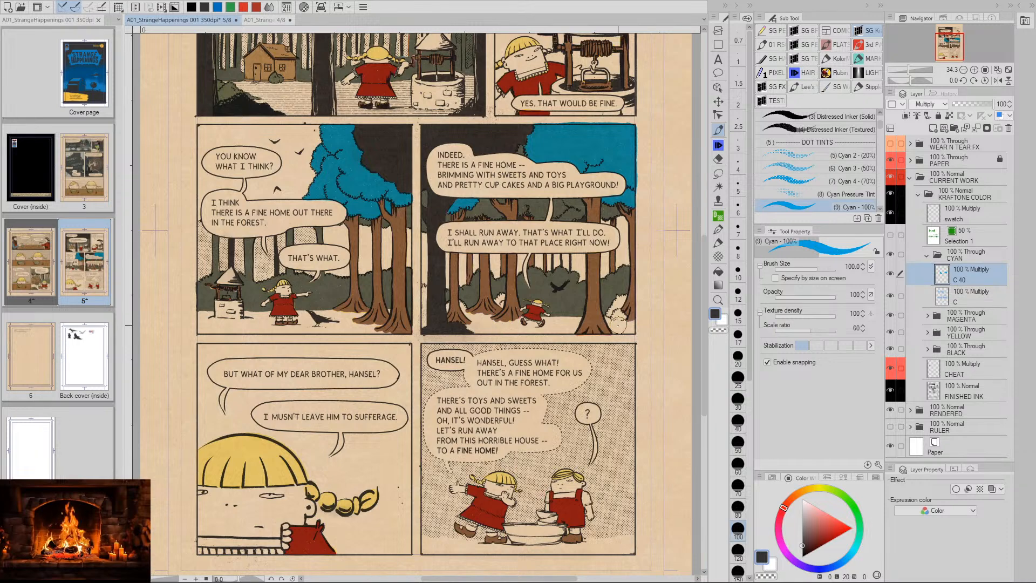
key(slash)
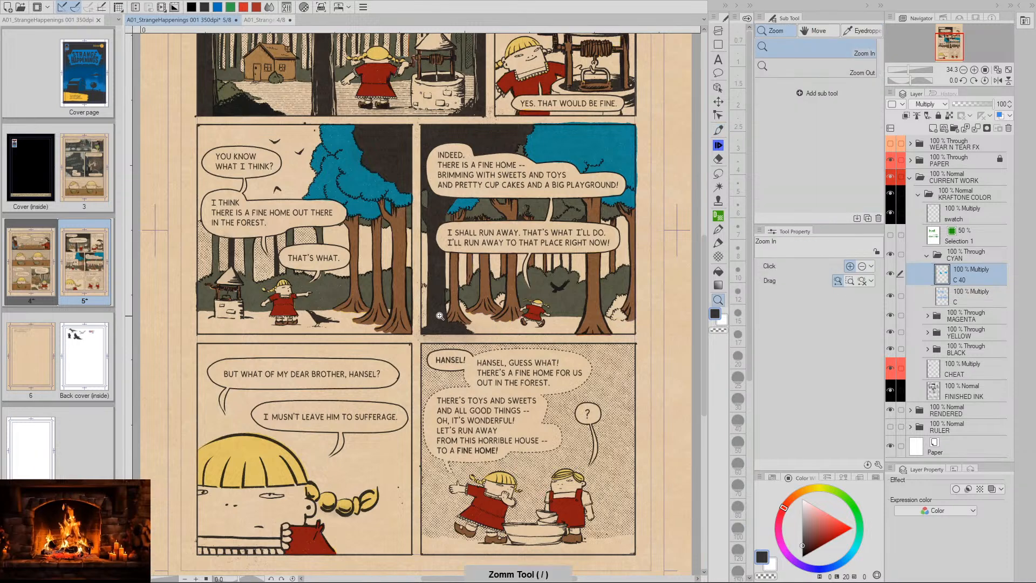
click(463, 318)
drag(406, 258, 406, 343)
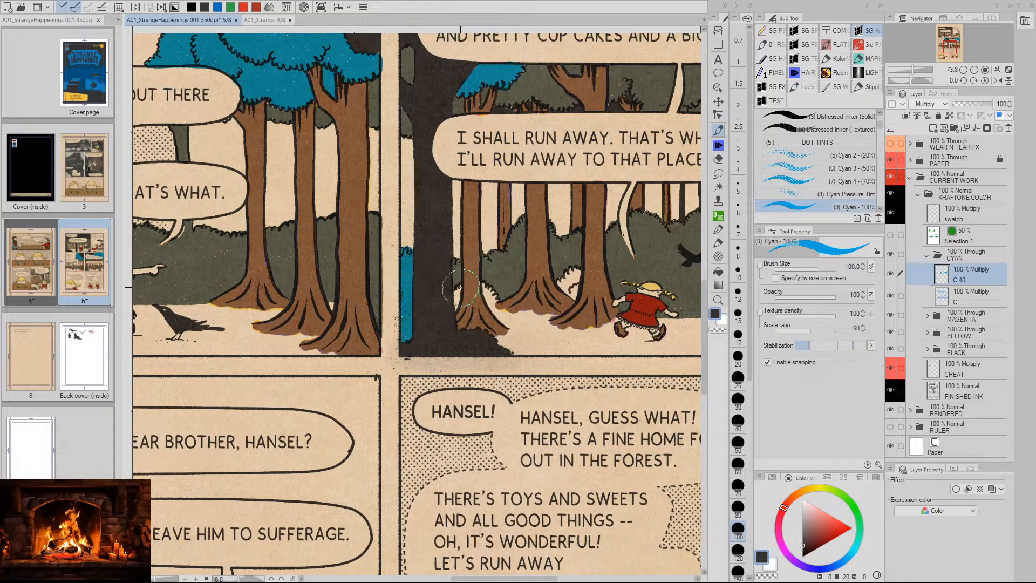
mouse_move(461, 289)
mouse_down()
mouse_move(493, 271)
mouse_move(522, 270)
mouse_move(486, 295)
mouse_move(485, 285)
mouse_move(494, 310)
mouse_move(594, 301)
mouse_move(505, 311)
mouse_up()
key(ctrl+z)
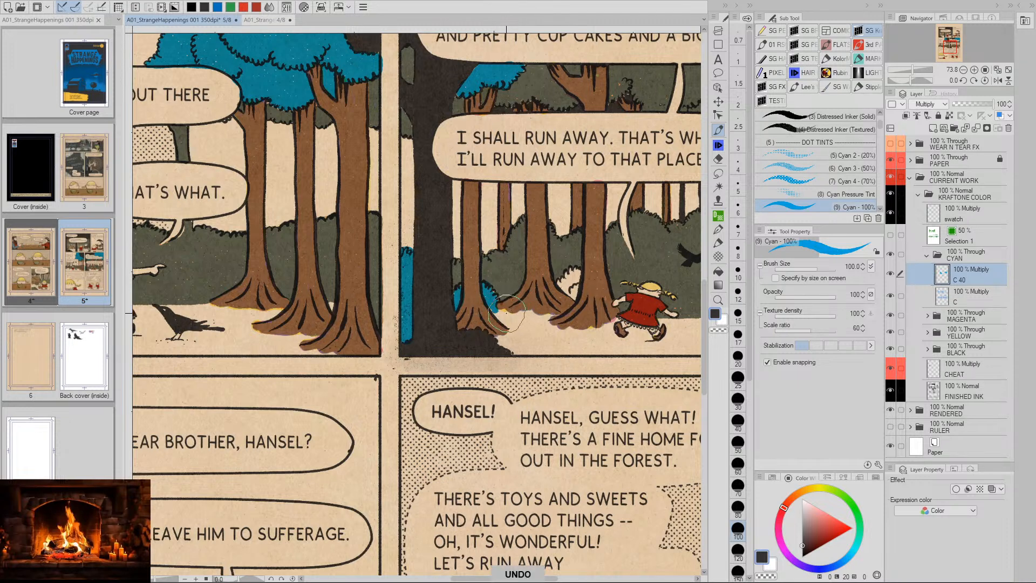
Paint the undergrowth between the brown tree trunks in the "Indeed" panel cyan at brush size 40
key(bracketleft)
key(bracketleft)
key(bracketleft)
key(bracketleft)
key(bracketleft)
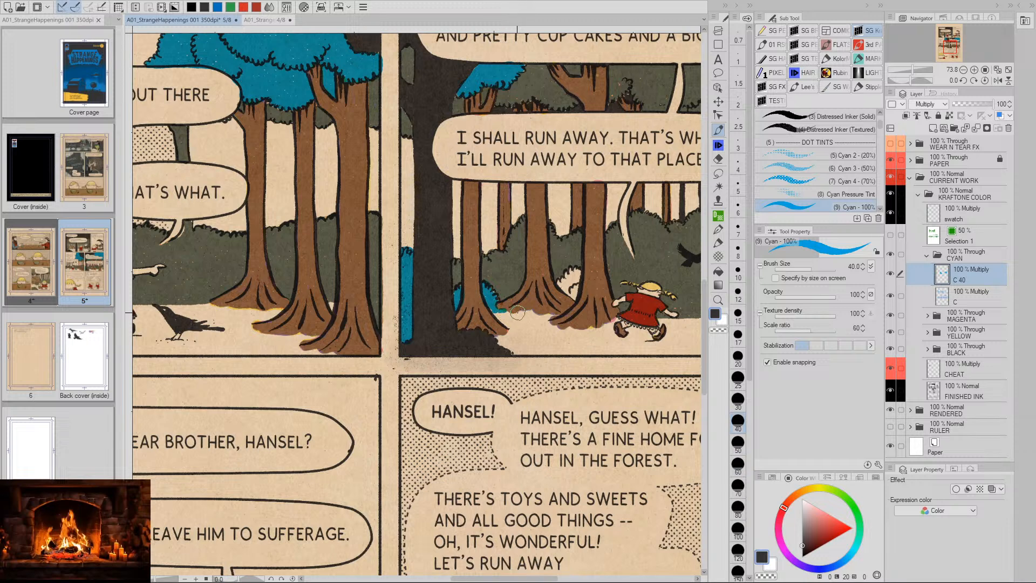
drag(505, 310, 562, 312)
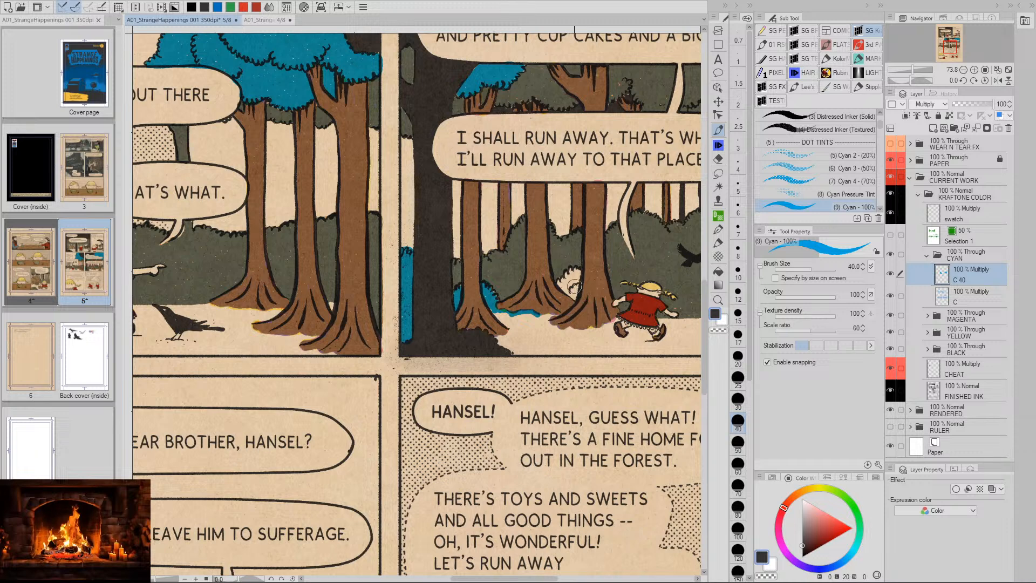
mouse_move(578, 273)
mouse_down()
mouse_move(562, 281)
mouse_move(571, 293)
mouse_move(575, 277)
mouse_up()
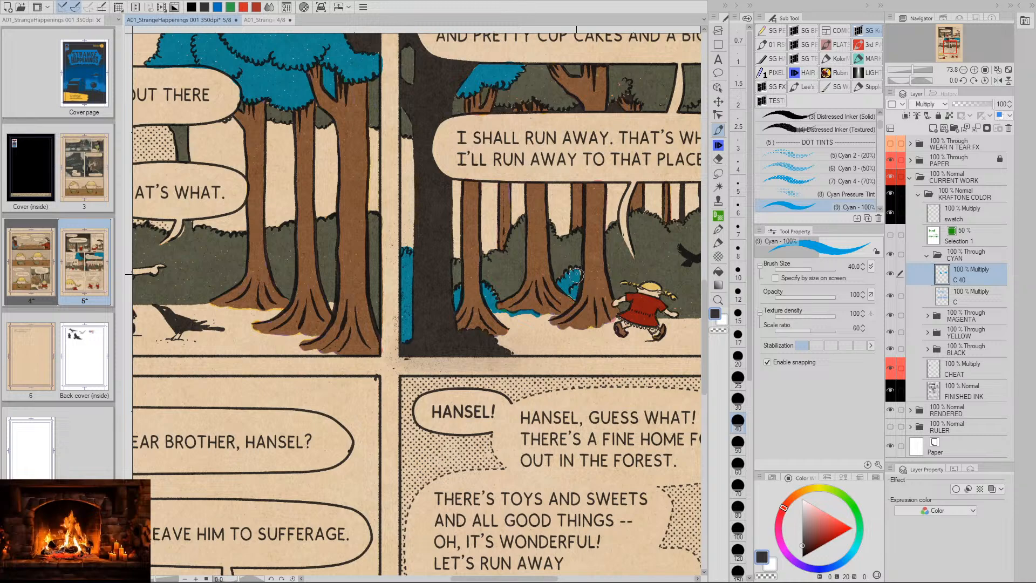
Erase the cyan spill on the ground below the middle tree's roots in the "Indeed" panel
key(slash)
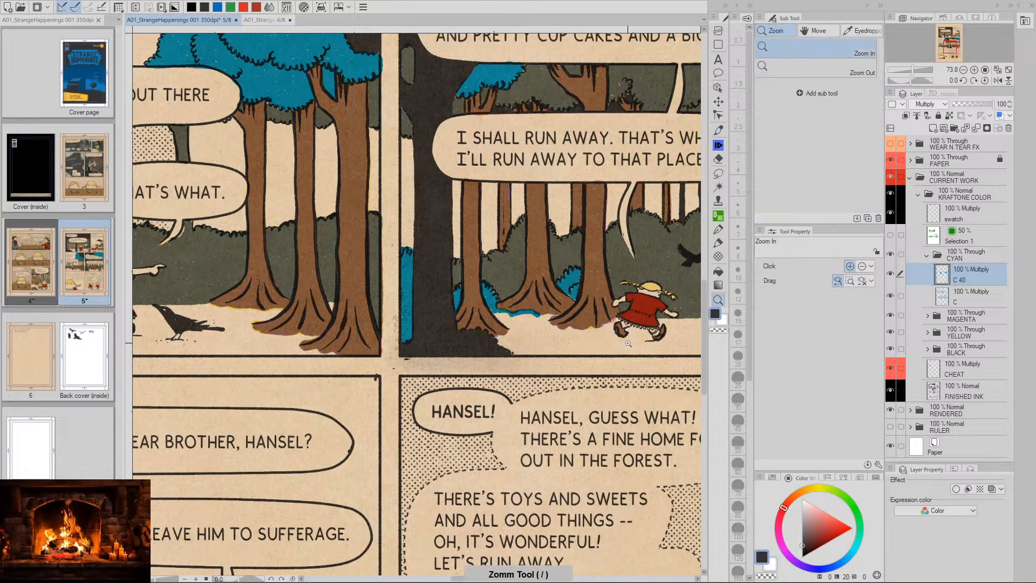
drag(627, 346, 586, 345)
key(space)
drag(663, 344, 556, 340)
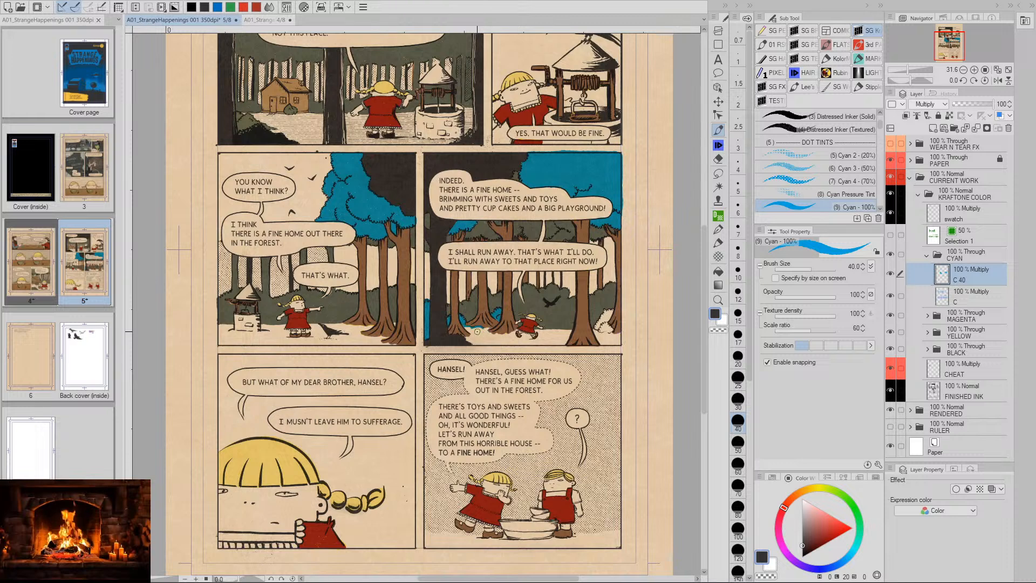
key(e)
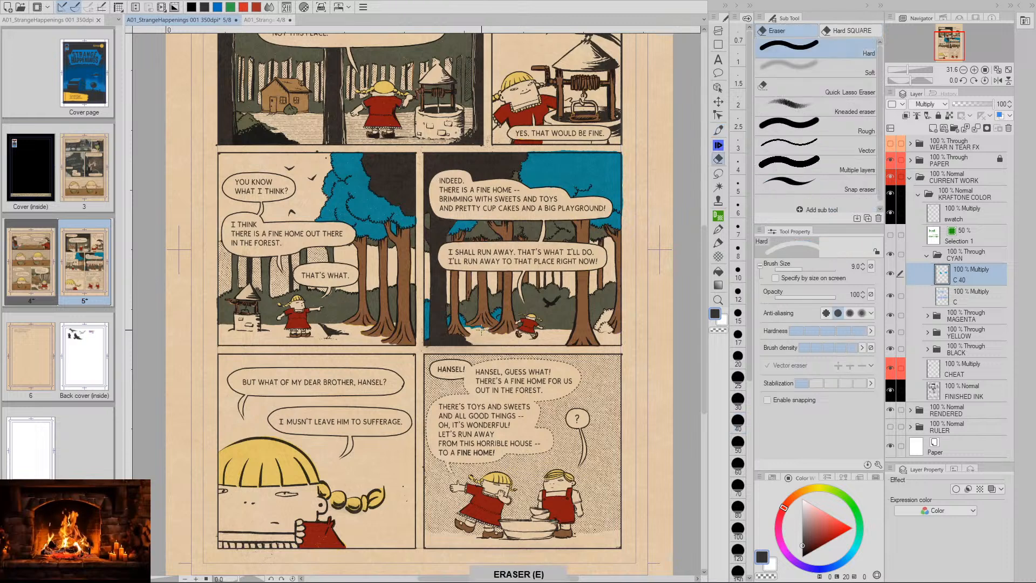
key(p)
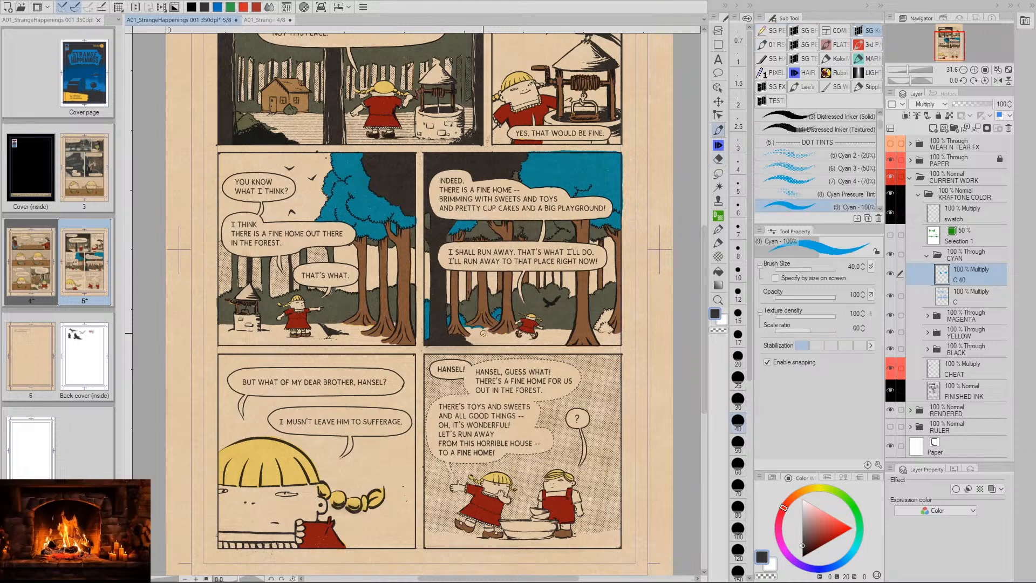
key(ctrl+space)
drag(480, 329, 542, 328)
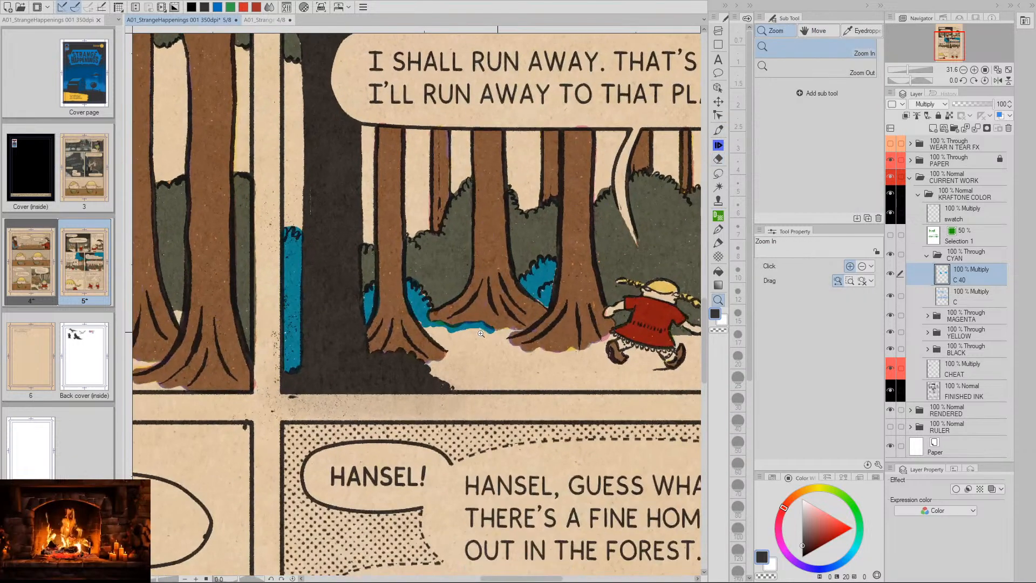
key(e)
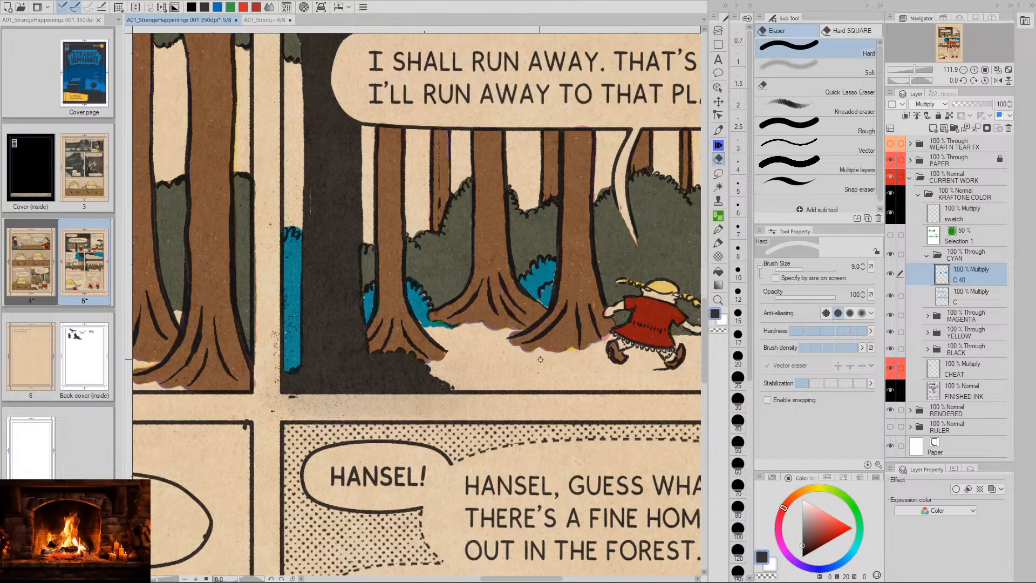
Paint the bush beside the large foreground tree at the "Indeed" panel's right edge cyan at brush size 40
key(p)
key(space)
drag(566, 349, 510, 356)
key(ctrl+space)
drag(600, 365, 485, 357)
key(space)
drag(566, 349, 510, 361)
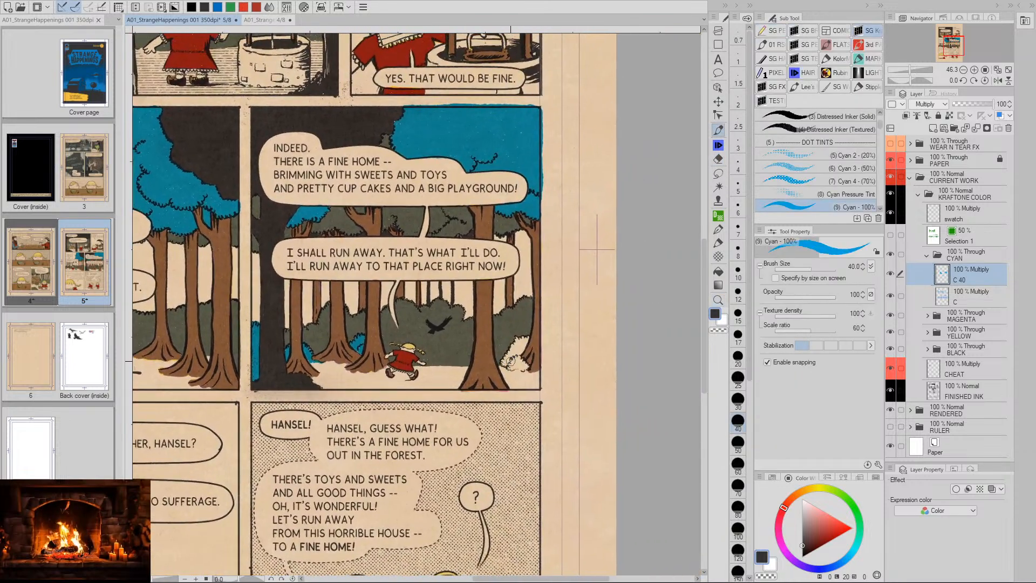
key(space)
mouse_move(246, 359)
mouse_down()
mouse_move(412, 344)
mouse_move(529, 353)
mouse_move(248, 348)
mouse_up()
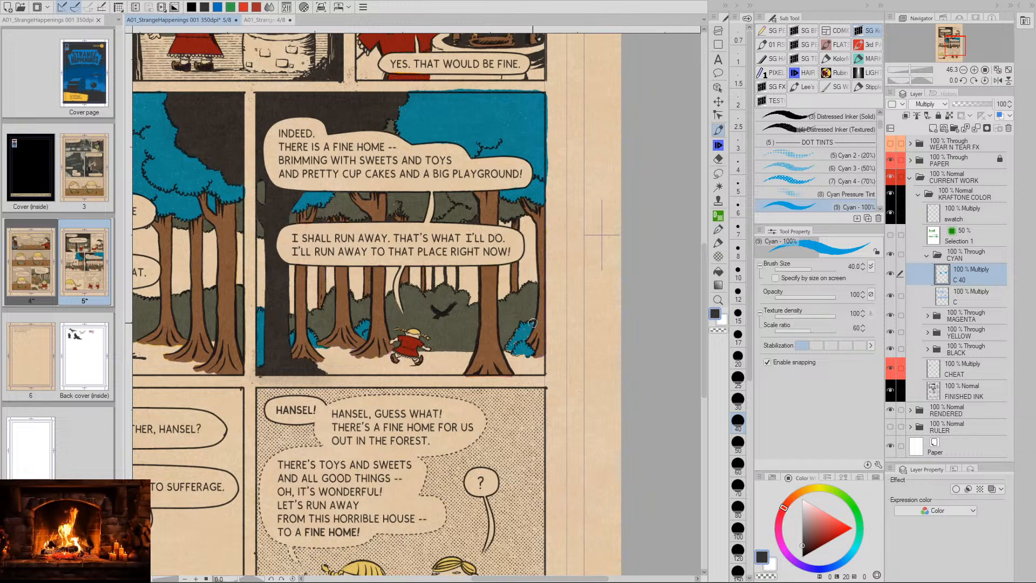
Paint the stacked bowls above the washtub in the "Hansel!" panel cyan
key(space)
drag(494, 465, 558, 349)
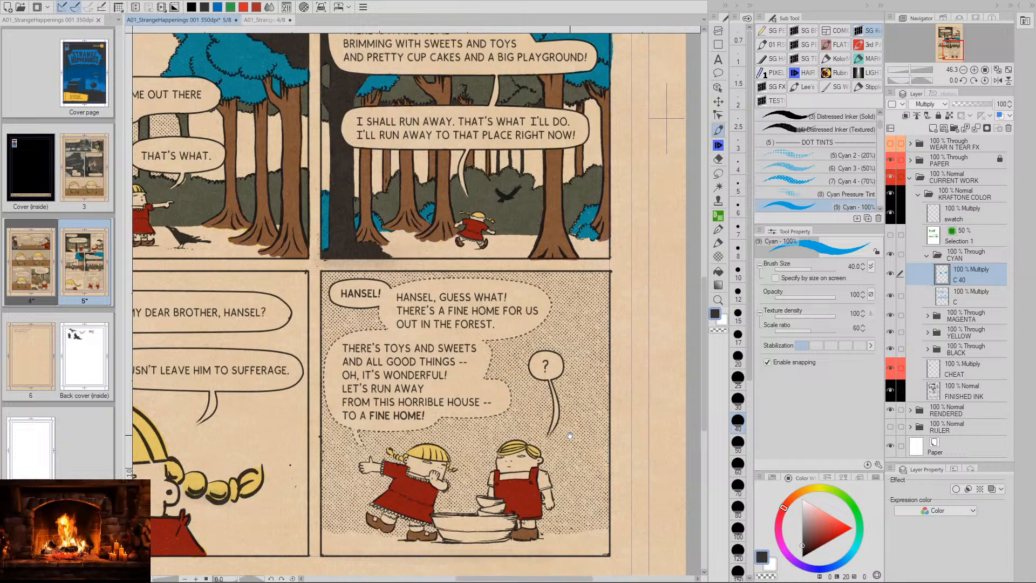
drag(510, 438, 554, 434)
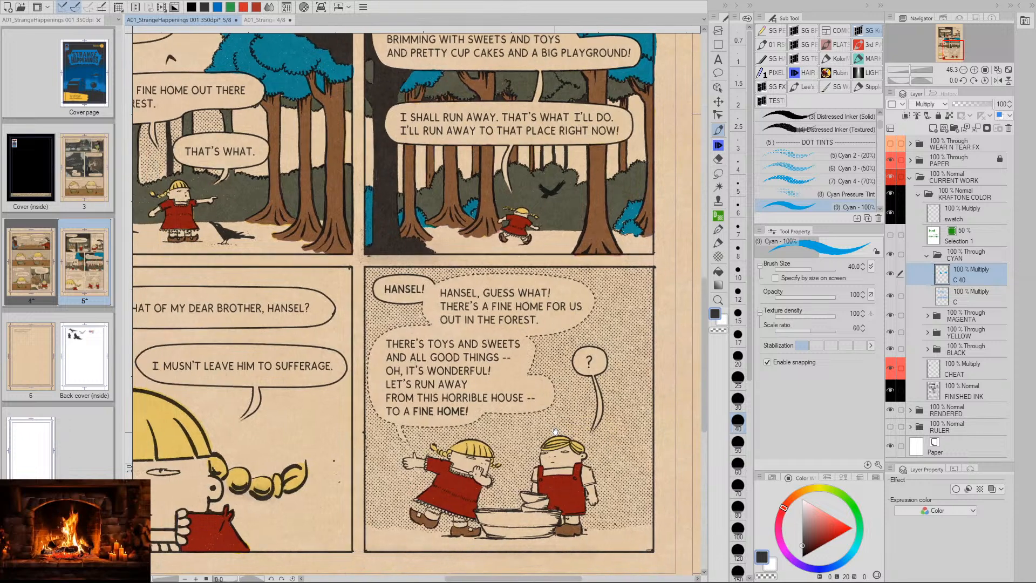
mouse_move(315, 285)
mouse_down()
mouse_move(348, 363)
mouse_move(368, 374)
mouse_move(316, 267)
mouse_up()
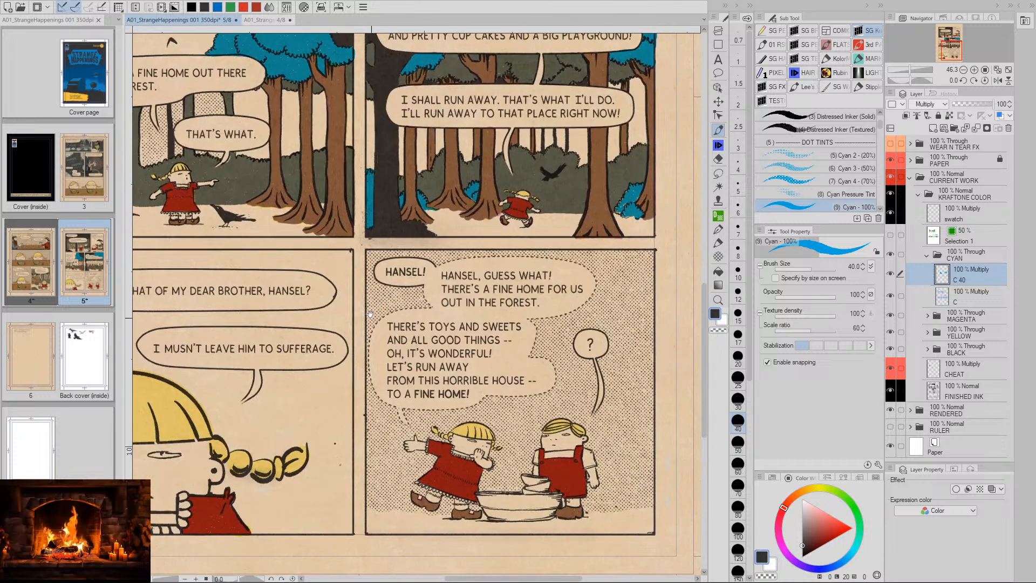
drag(272, 35, 389, 252)
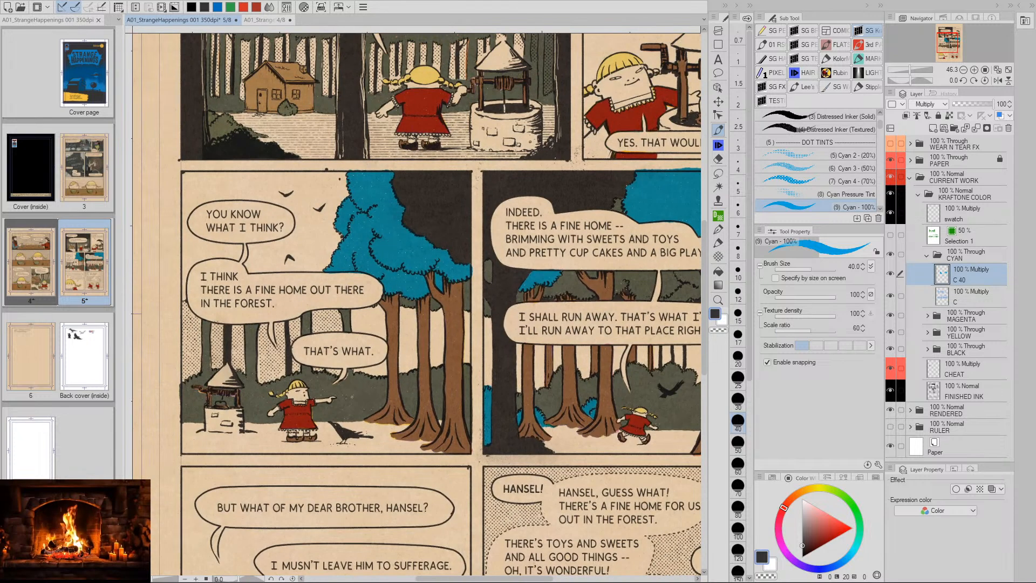
drag(501, 448, 385, 404)
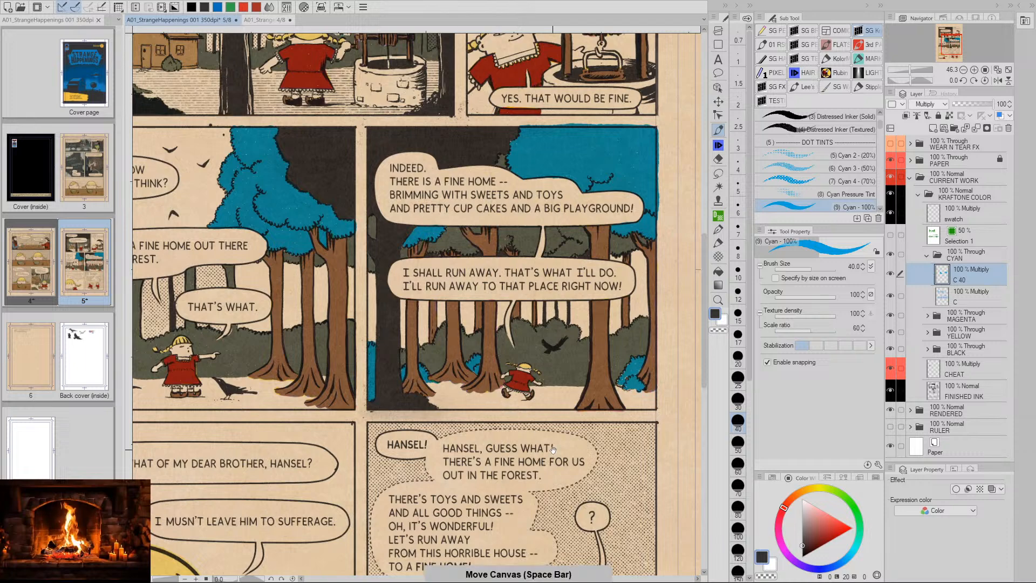
drag(501, 397, 459, 212)
key(/)
drag(507, 463, 536, 463)
mouse_move(456, 468)
mouse_down()
mouse_move(499, 473)
mouse_move(464, 475)
mouse_move(478, 485)
mouse_move(507, 484)
mouse_move(457, 504)
mouse_move(520, 497)
mouse_move(495, 486)
mouse_up()
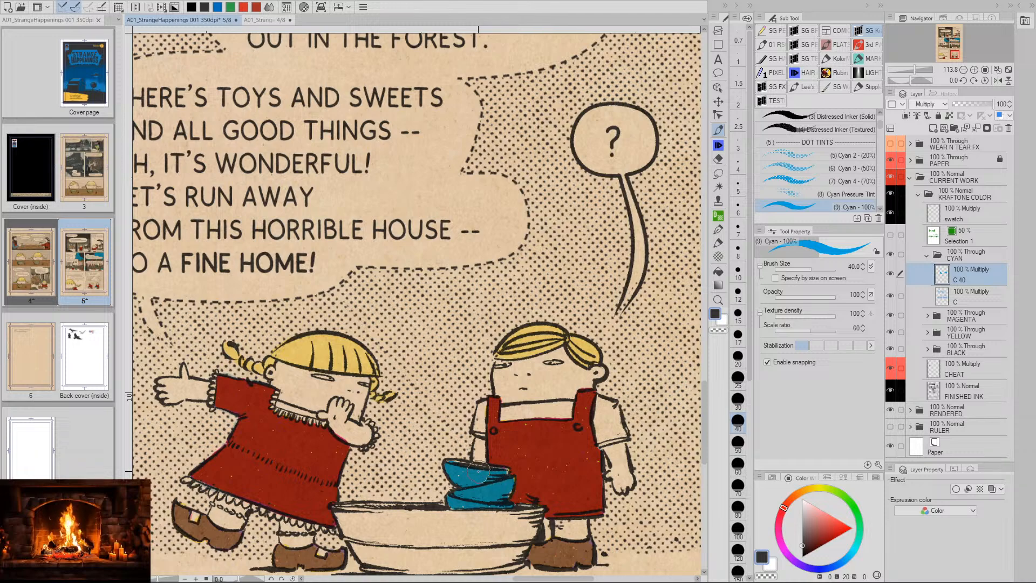
drag(498, 478, 517, 477)
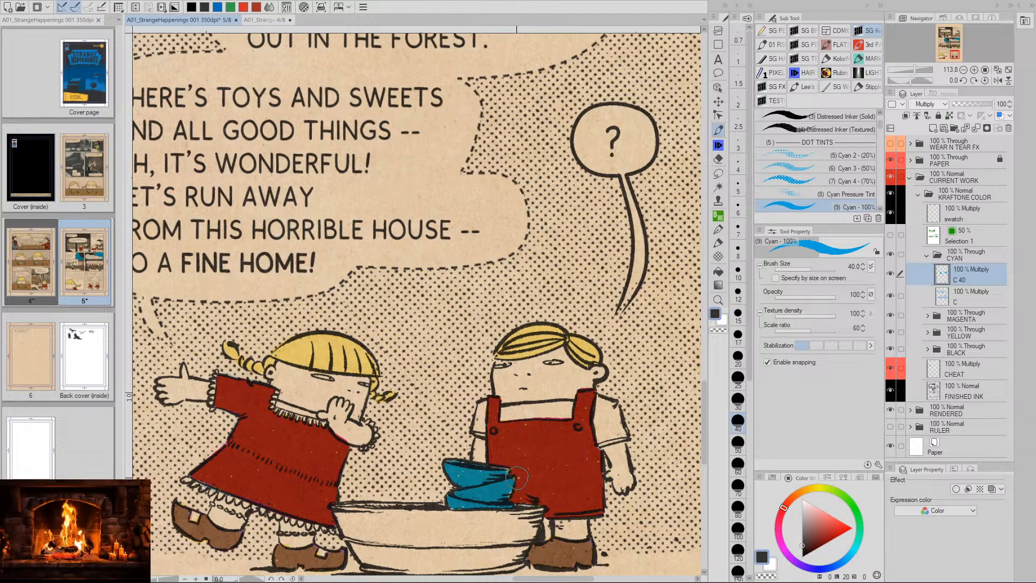
Examine the cyan bowls together with the cyan foliage across the middle and lower panels
key(/)
drag(567, 419, 521, 418)
key(space)
drag(575, 341, 517, 412)
key(/)
mouse_move(546, 372)
mouse_down()
mouse_move(532, 375)
mouse_move(539, 366)
mouse_up()
key(space)
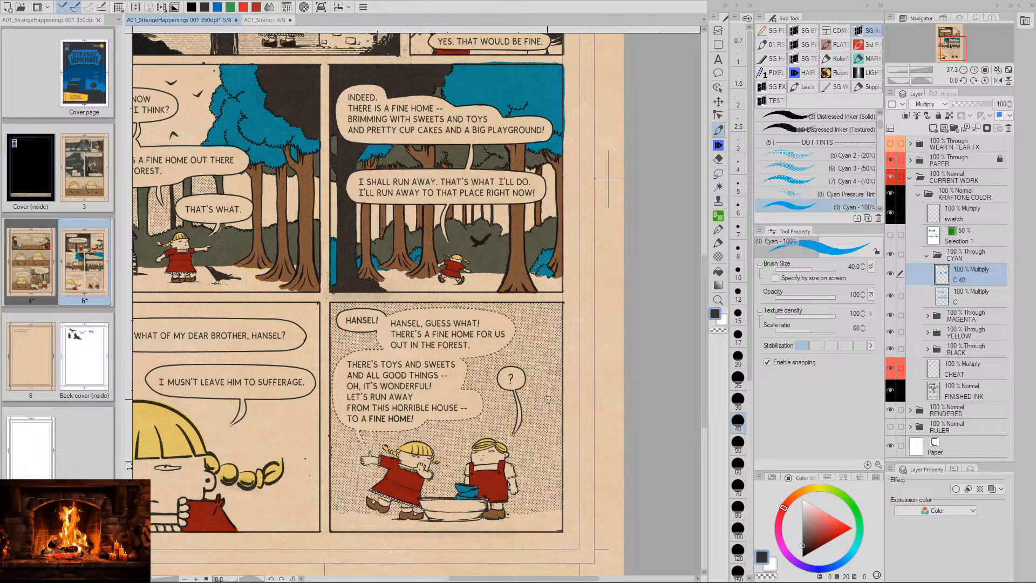
drag(471, 255, 511, 266)
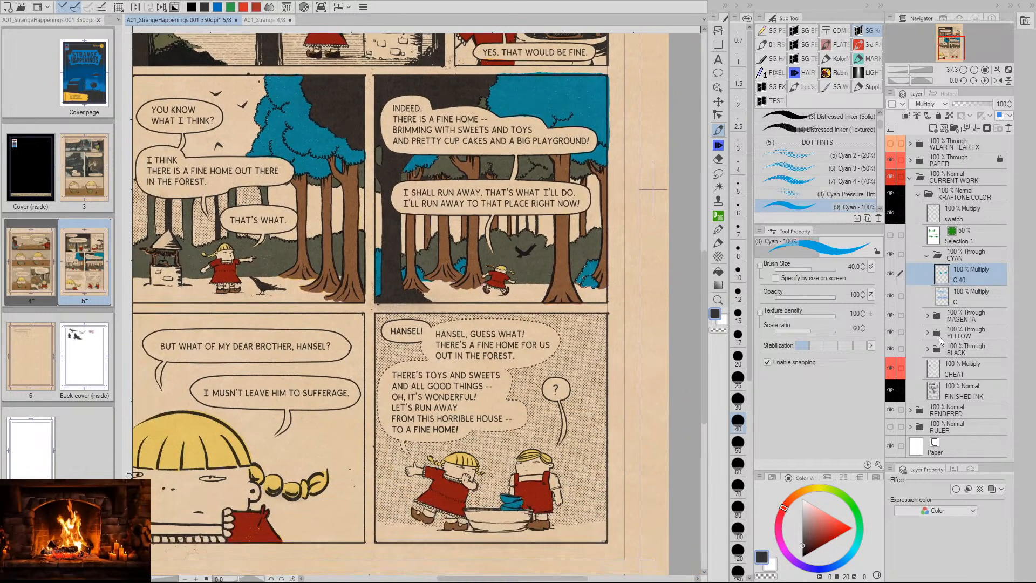
Select the M 60 layer in the MAGENTA folder and set up the Magenta - (100%) brush at size 50
click(937, 317)
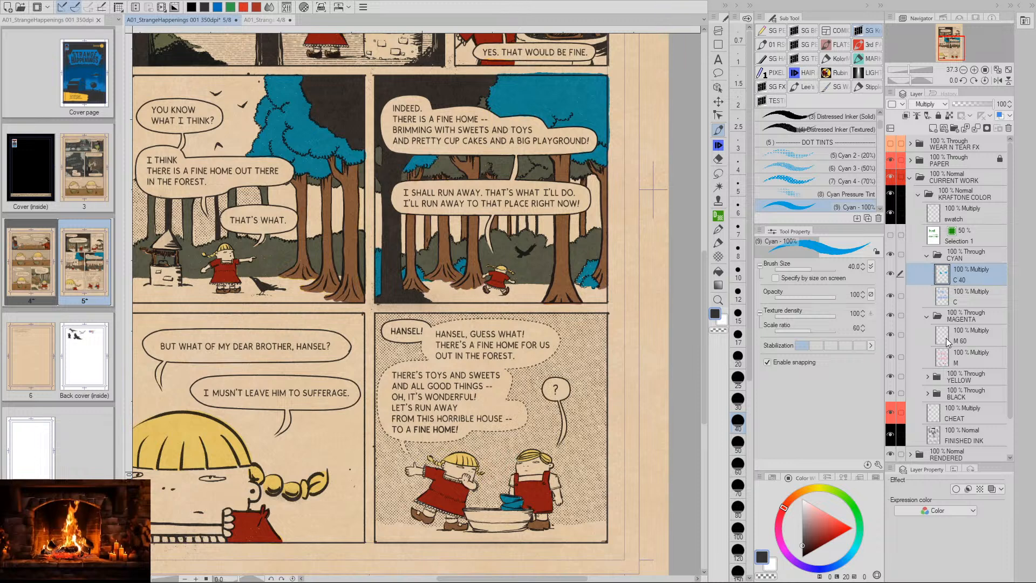
click(947, 340)
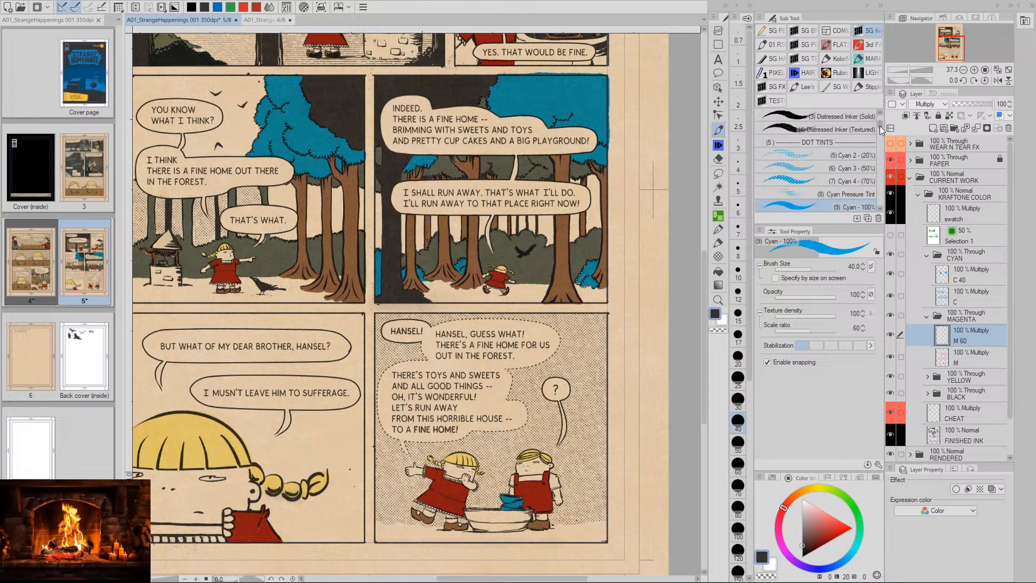
scroll(882, 129, down, 3)
click(801, 195)
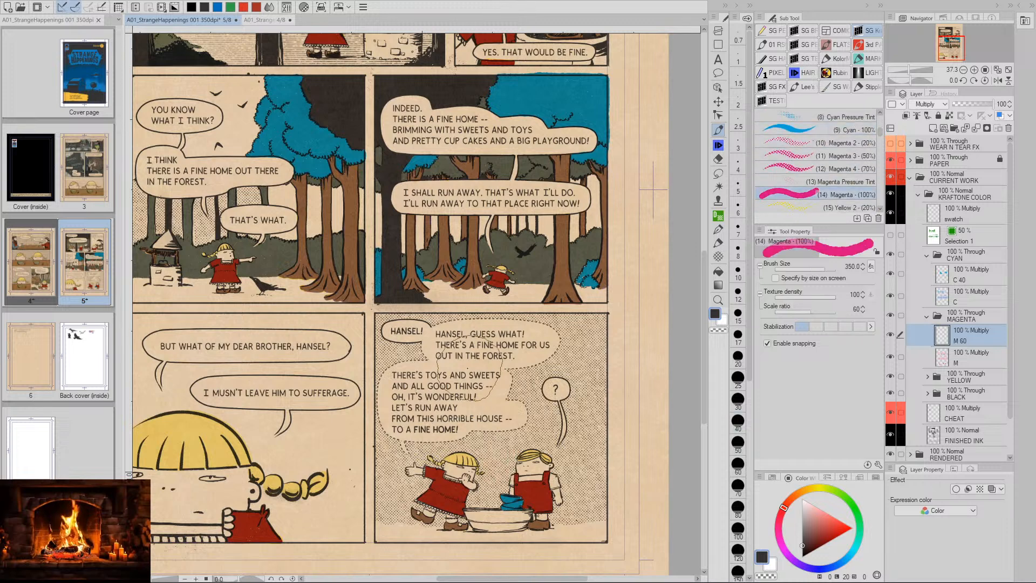
key(space)
mouse_move(355, 247)
mouse_down()
mouse_move(457, 333)
mouse_move(489, 343)
mouse_up()
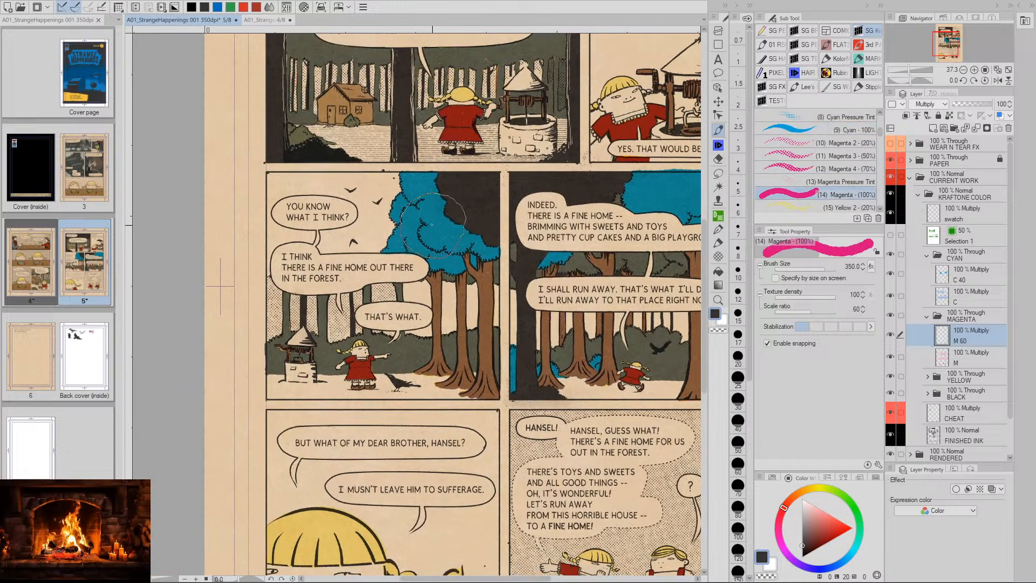
key(bracketleft)
key(bracketleft)
key(bracketleft)
key(bracketleft)
key(bracketleft)
key(bracketleft)
key(bracketleft)
key(bracketleft)
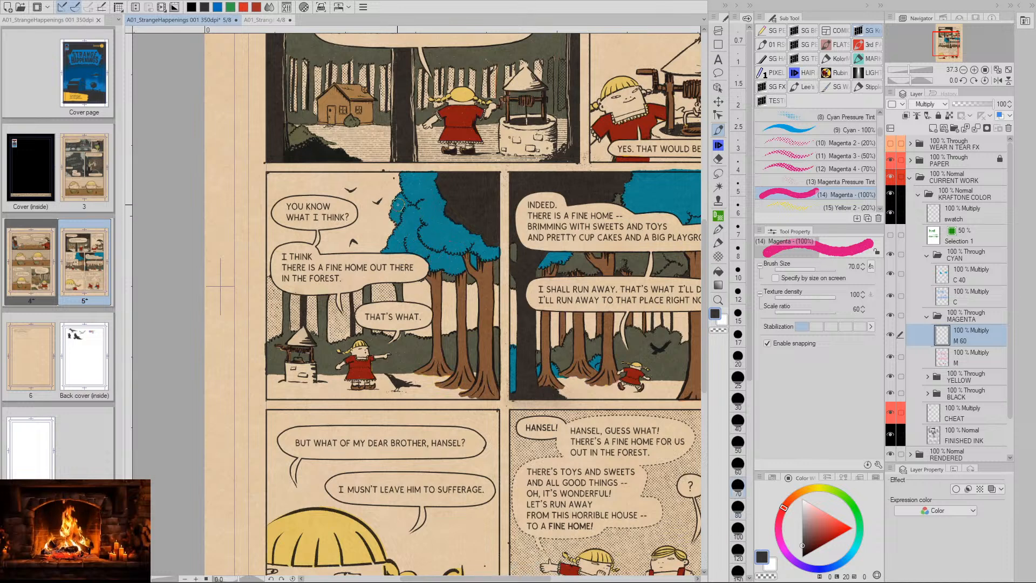
key(bracketleft)
key(bracketleft)
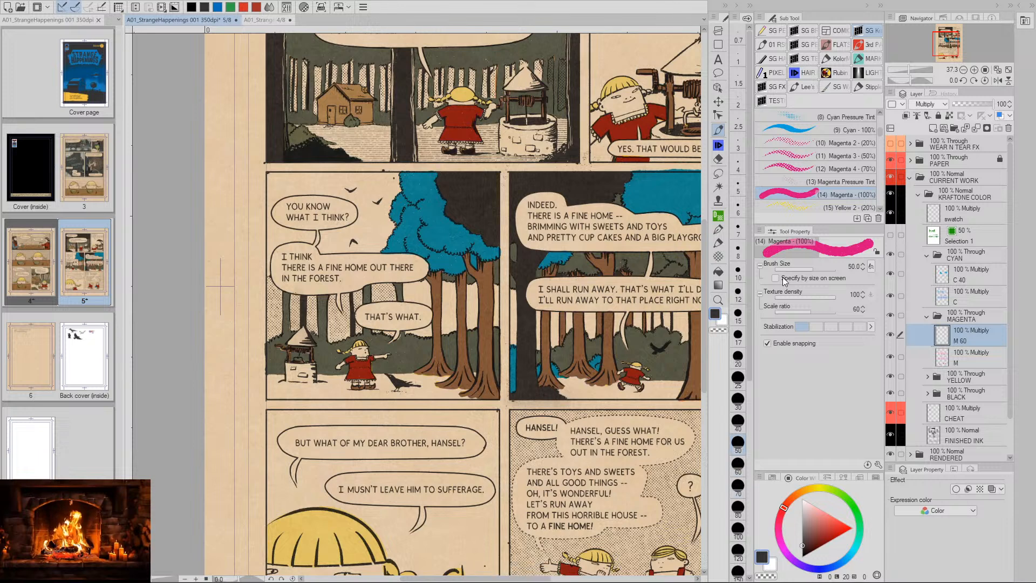
Set the CYAN folder's opacity to 50%, reselect the M 60 layer and undo the trial magenta stroke
click(946, 281)
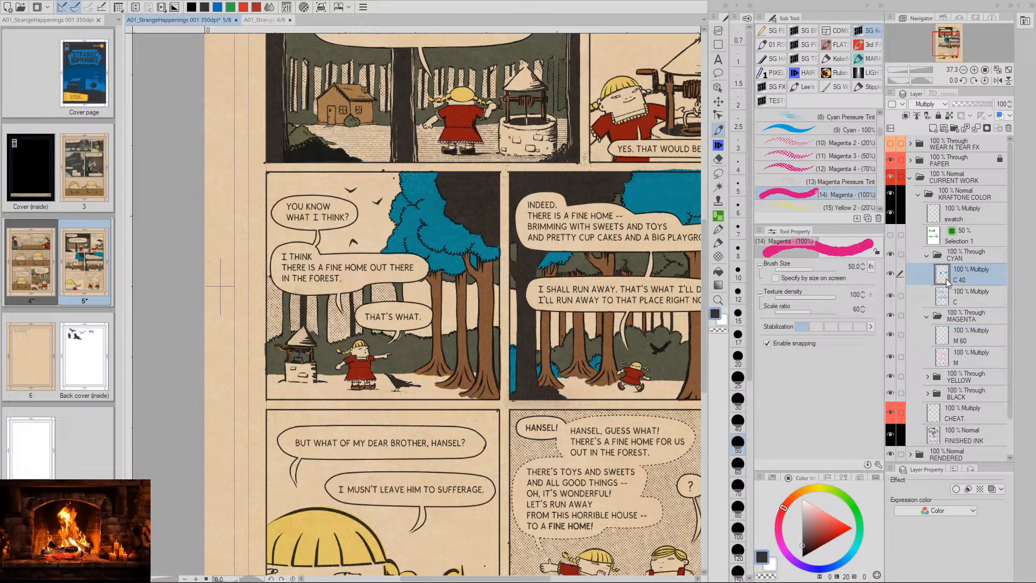
key(alt+bracketright)
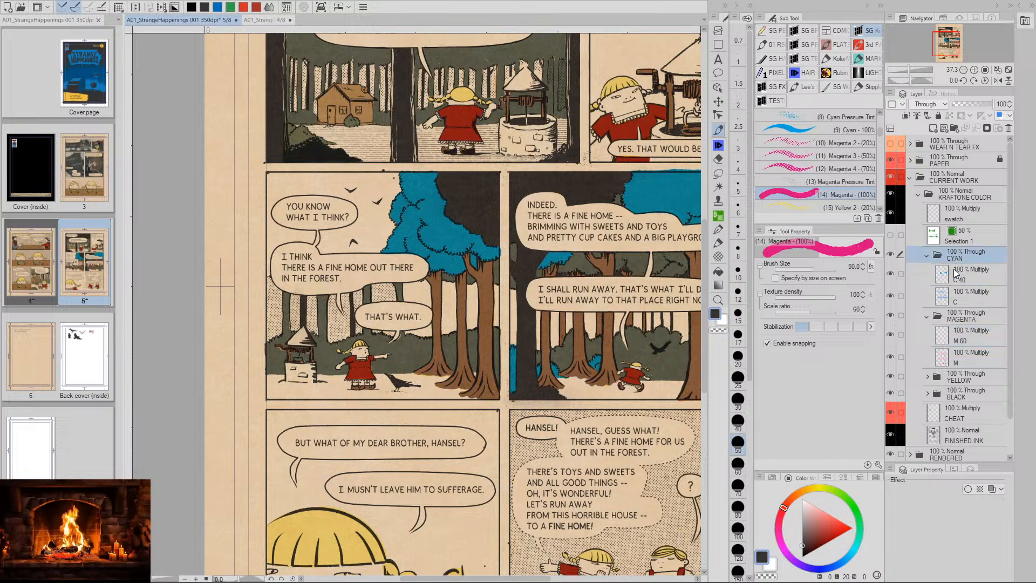
key(5)
click(948, 331)
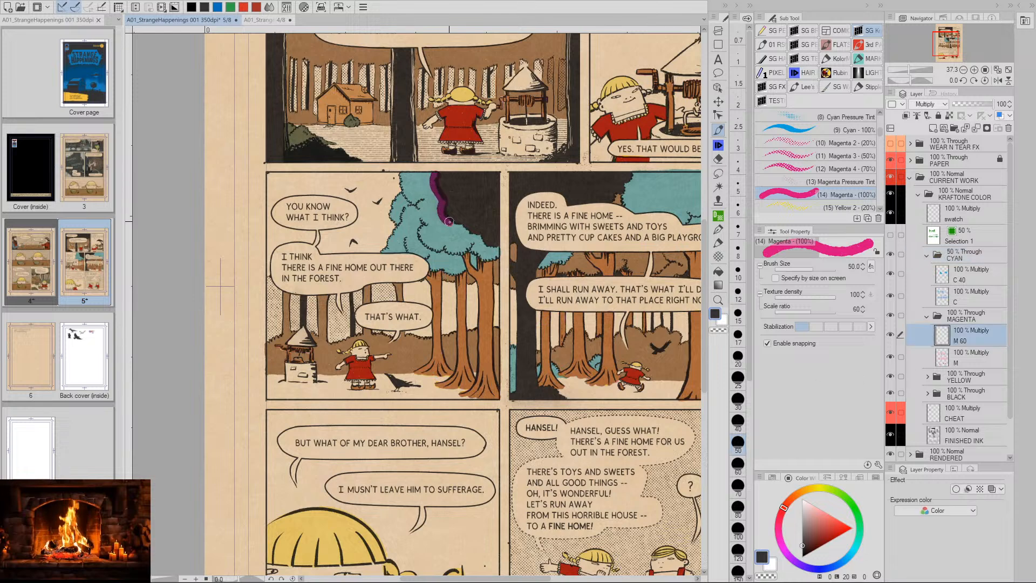
key(ctrl+z)
Outline the right and lower edges of the large treetop in the "You know what I think?" panel in magenta at brush size 50
key(/)
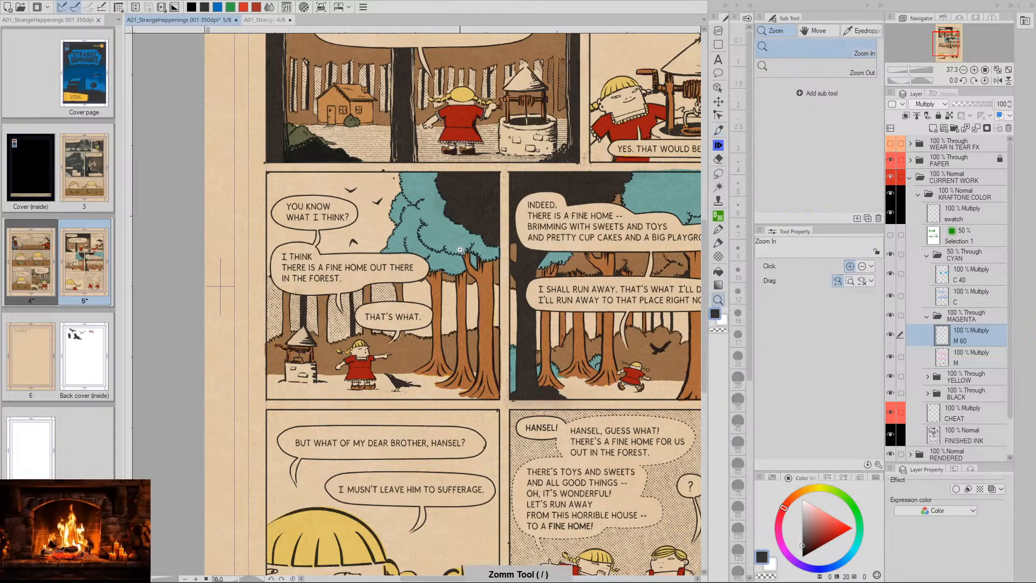
mouse_move(457, 245)
mouse_down()
mouse_move(483, 247)
mouse_move(590, 389)
mouse_up()
key(space)
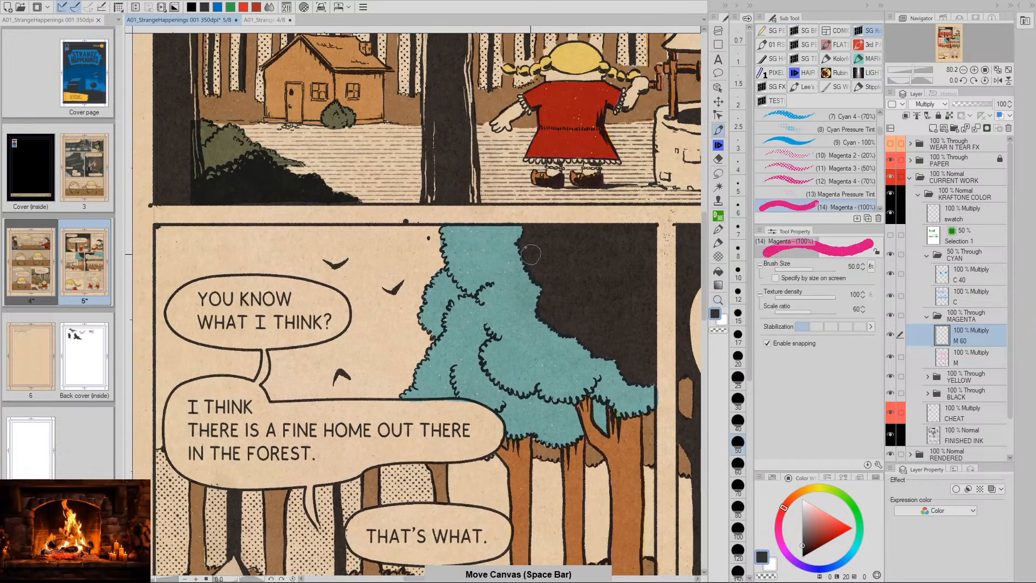
mouse_move(517, 225)
mouse_down()
mouse_move(534, 327)
mouse_move(628, 391)
mouse_move(653, 388)
mouse_move(624, 408)
mouse_move(594, 384)
mouse_move(574, 393)
mouse_move(540, 379)
mouse_move(519, 385)
mouse_move(531, 378)
mouse_move(579, 402)
mouse_move(562, 404)
mouse_move(581, 433)
mouse_up()
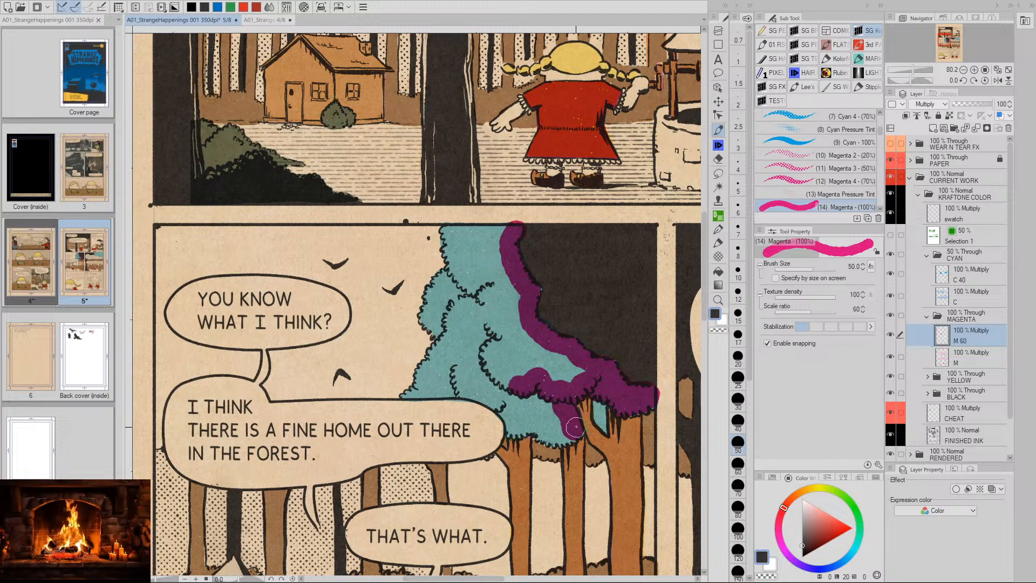
key(e)
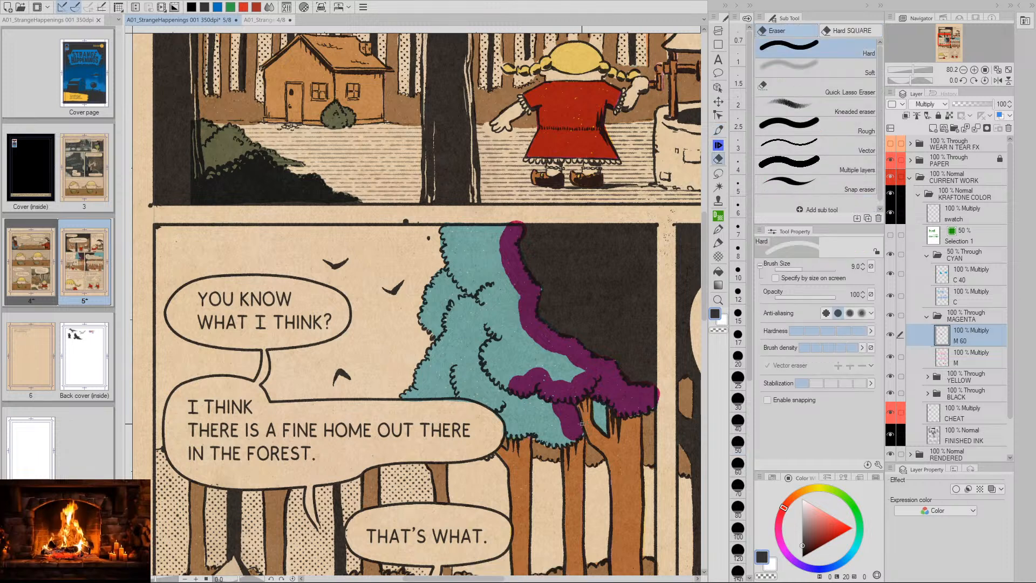
key(p)
mouse_move(597, 400)
mouse_down()
mouse_move(604, 430)
mouse_move(604, 407)
mouse_move(604, 429)
mouse_move(555, 409)
mouse_move(572, 433)
mouse_move(544, 439)
mouse_move(577, 433)
mouse_move(541, 435)
mouse_move(544, 416)
mouse_move(515, 429)
mouse_move(498, 400)
mouse_move(422, 388)
mouse_up()
key(shift)
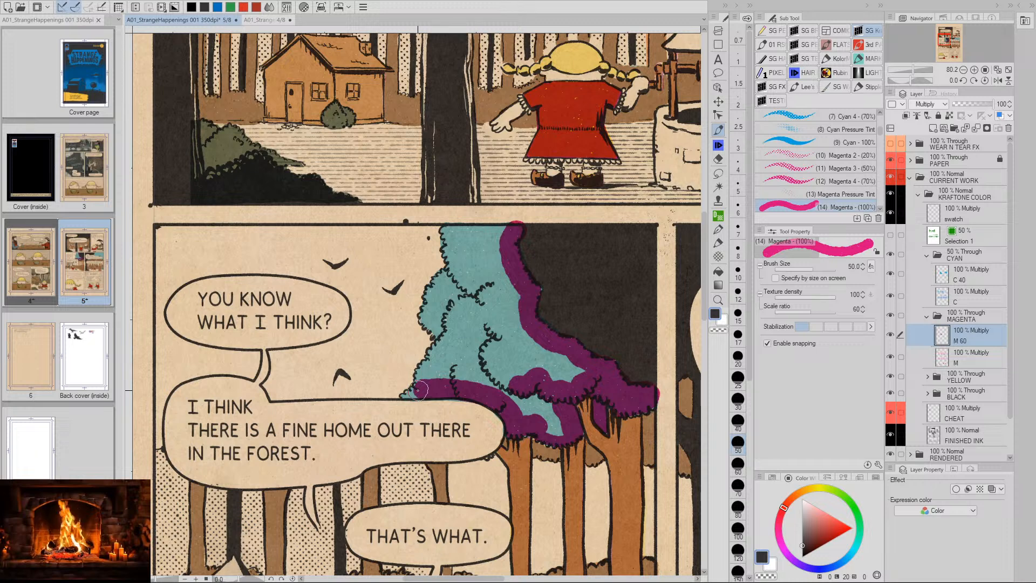
Outline the same treetop's left and upper edges in magenta at brush size 25 and erase the spill outside the foliage
key(bracketleft)
key(bracketleft)
key(bracketleft)
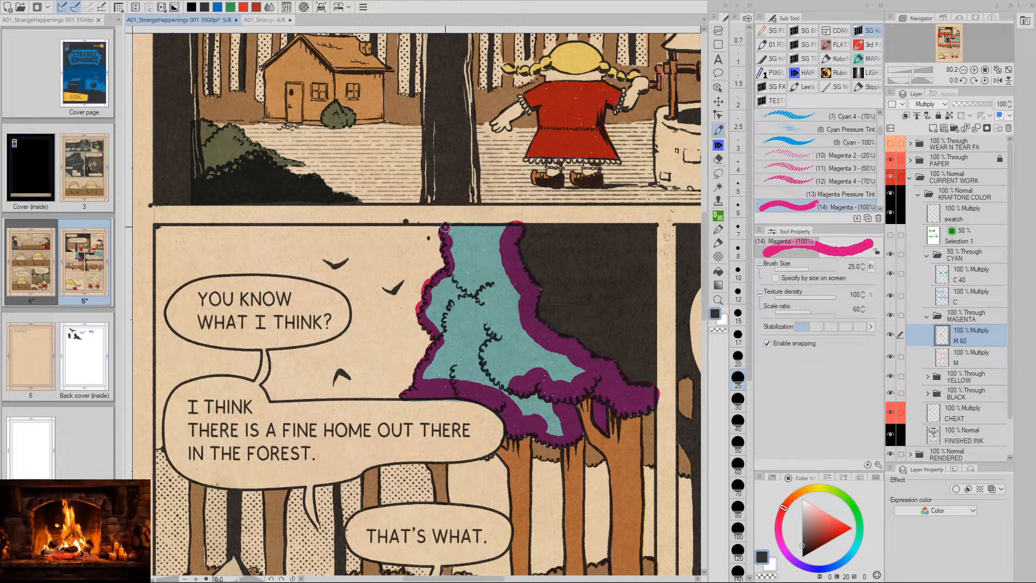
drag(445, 227, 505, 225)
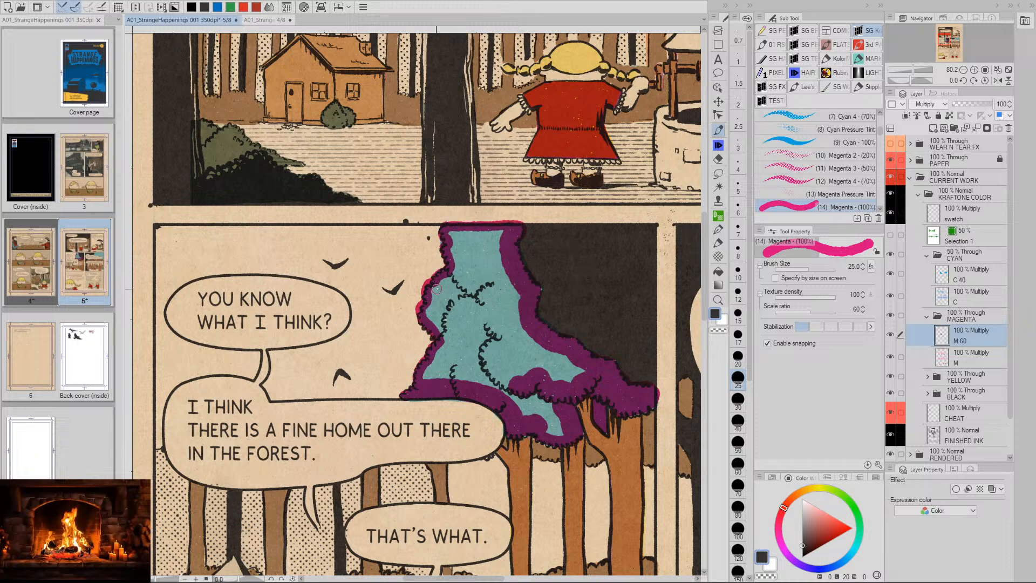
key(v)
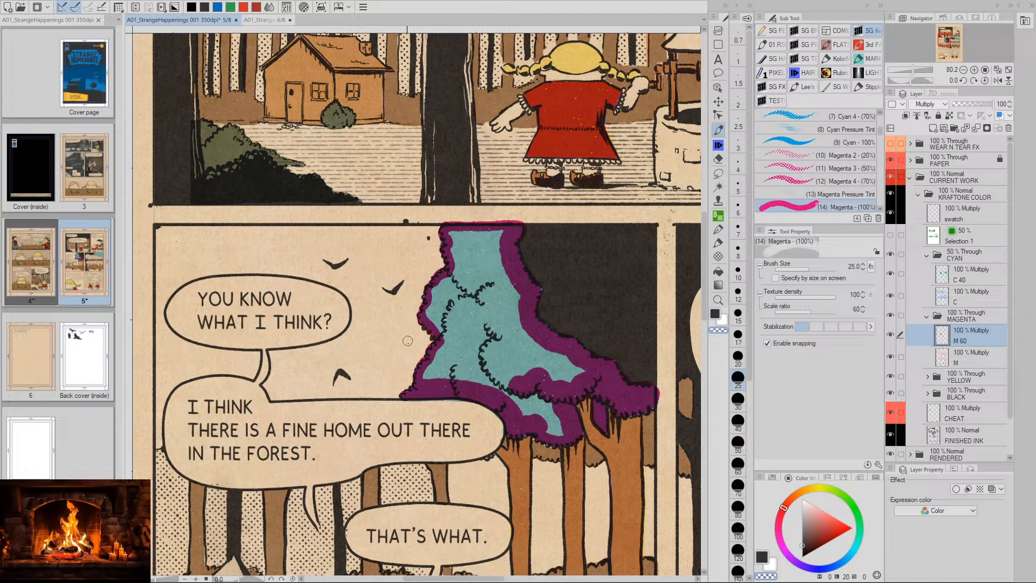
key(v)
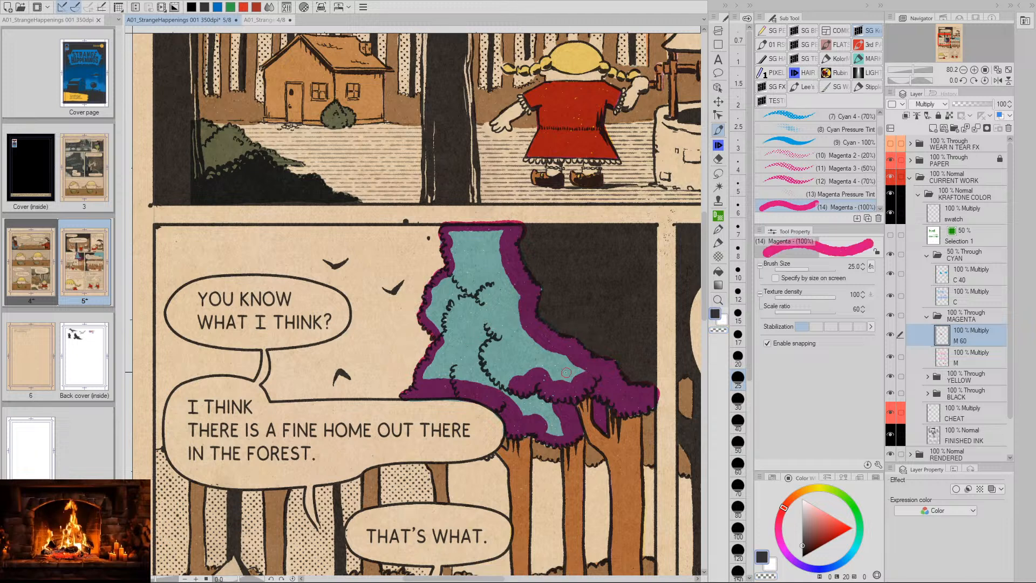
Fill the interior of the outlined treetop with magenta at brush size 50
key(bracketright)
key(bracketright)
key(bracketright)
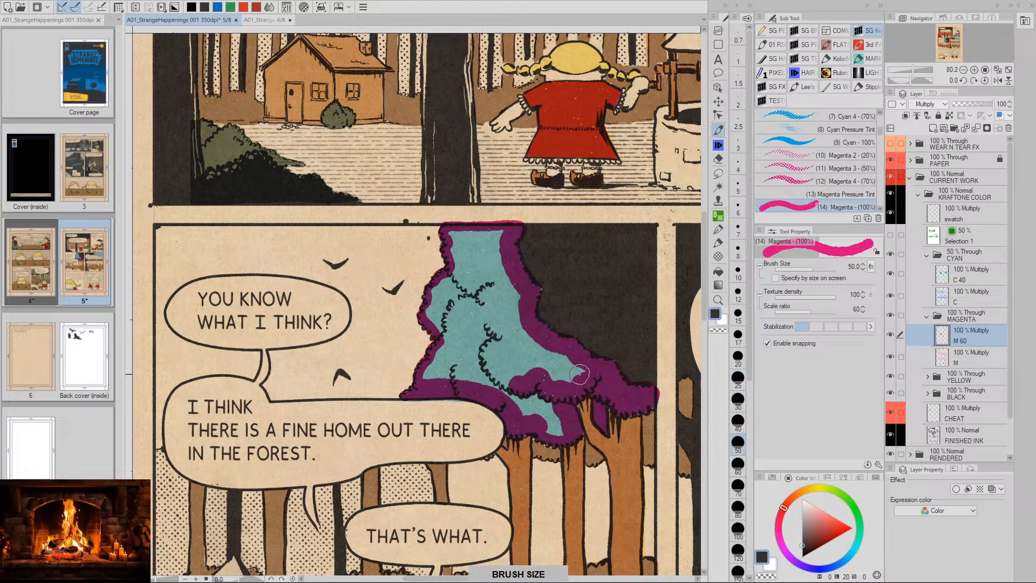
drag(582, 373, 562, 372)
mouse_move(554, 411)
mouse_down()
mouse_move(553, 362)
mouse_move(565, 363)
mouse_move(556, 358)
mouse_move(529, 418)
mouse_move(544, 352)
mouse_move(523, 401)
mouse_move(525, 338)
mouse_move(511, 393)
mouse_move(520, 326)
mouse_move(499, 383)
mouse_move(511, 309)
mouse_move(488, 369)
mouse_move(517, 297)
mouse_move(492, 324)
mouse_move(474, 379)
mouse_move(486, 306)
mouse_move(463, 369)
mouse_move(465, 343)
mouse_move(505, 286)
mouse_move(501, 238)
mouse_move(456, 233)
mouse_move(487, 245)
mouse_move(464, 245)
mouse_move(470, 272)
mouse_move(490, 280)
mouse_move(459, 273)
mouse_move(475, 318)
mouse_move(455, 281)
mouse_move(437, 302)
mouse_move(437, 374)
mouse_up()
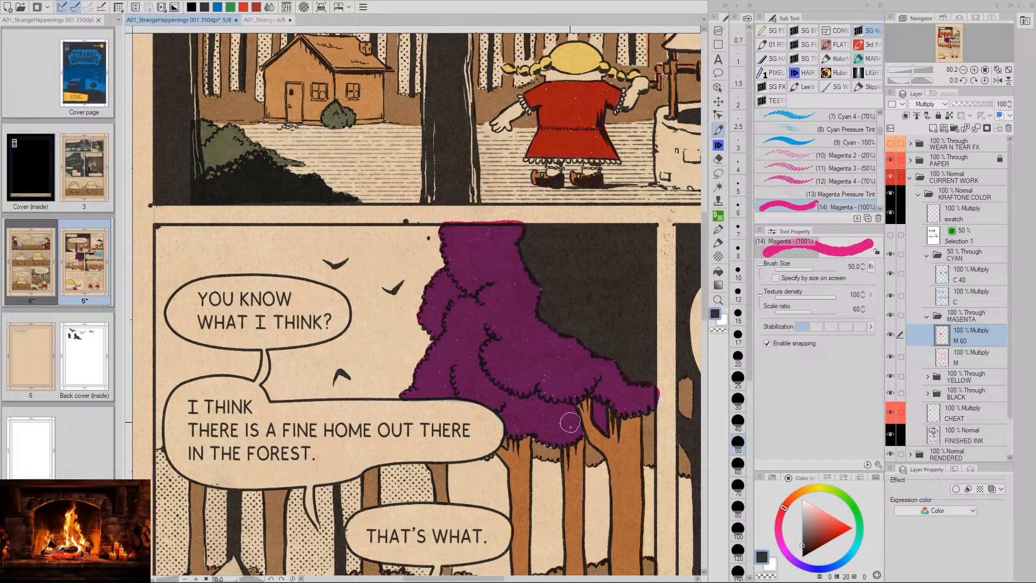
Paint the small foliage patch under the "Indeed" balloon's left end magenta
key(space)
drag(645, 398, 405, 360)
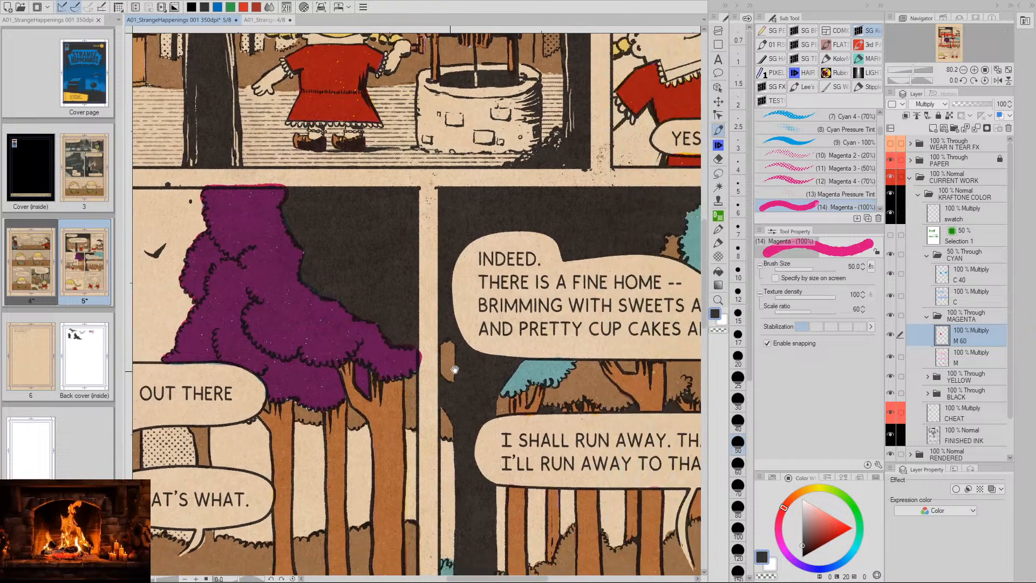
mouse_move(529, 369)
mouse_down()
mouse_move(509, 388)
mouse_move(537, 366)
mouse_move(550, 377)
mouse_move(568, 363)
mouse_up()
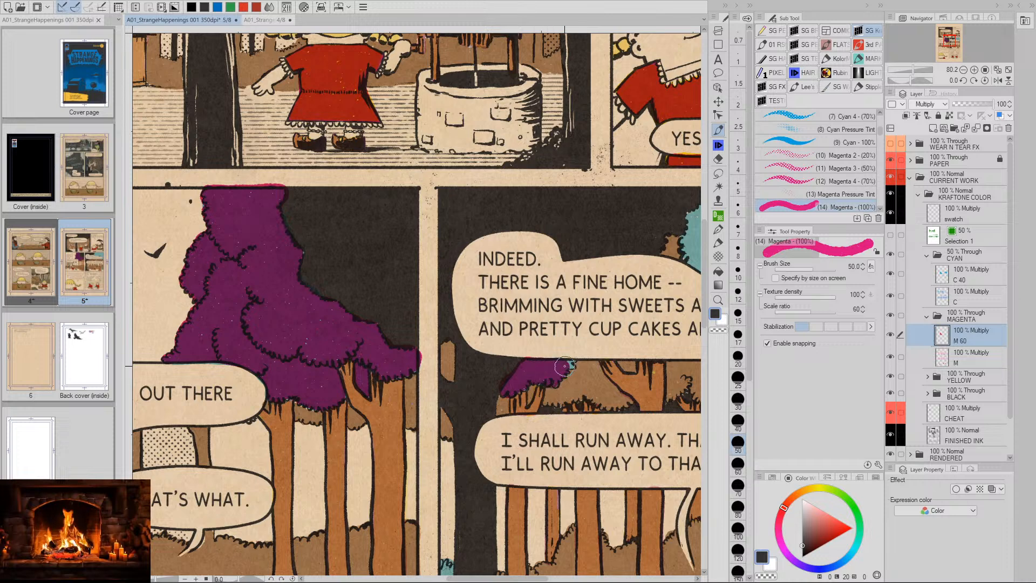
Outline the large foliage area at the "Indeed" panel's upper right in magenta at brush size 40, following the panel border and balloon
key(bracketleft)
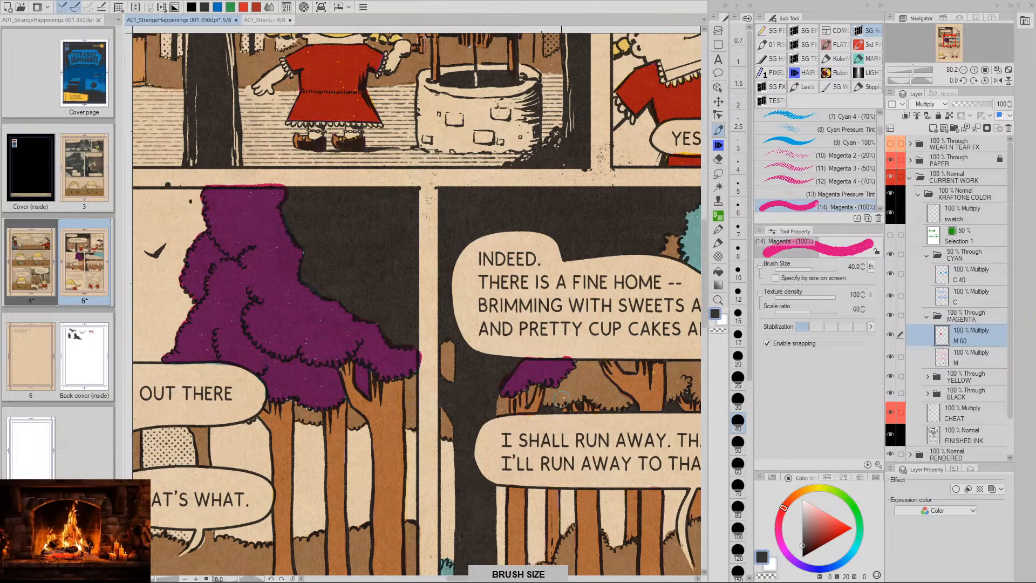
mouse_move(607, 397)
mouse_down()
mouse_move(597, 373)
mouse_move(505, 359)
mouse_up()
drag(623, 374, 524, 356)
mouse_move(628, 356)
mouse_down()
mouse_move(479, 350)
mouse_move(498, 356)
mouse_move(516, 340)
mouse_move(500, 360)
mouse_move(520, 344)
mouse_move(547, 363)
mouse_move(546, 179)
mouse_up()
click(482, 348)
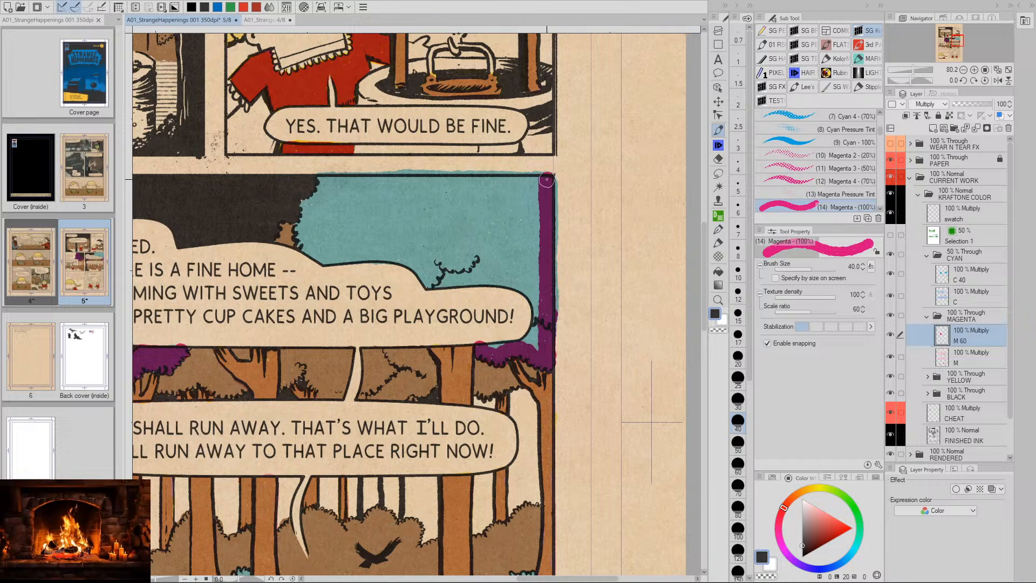
drag(322, 181, 533, 182)
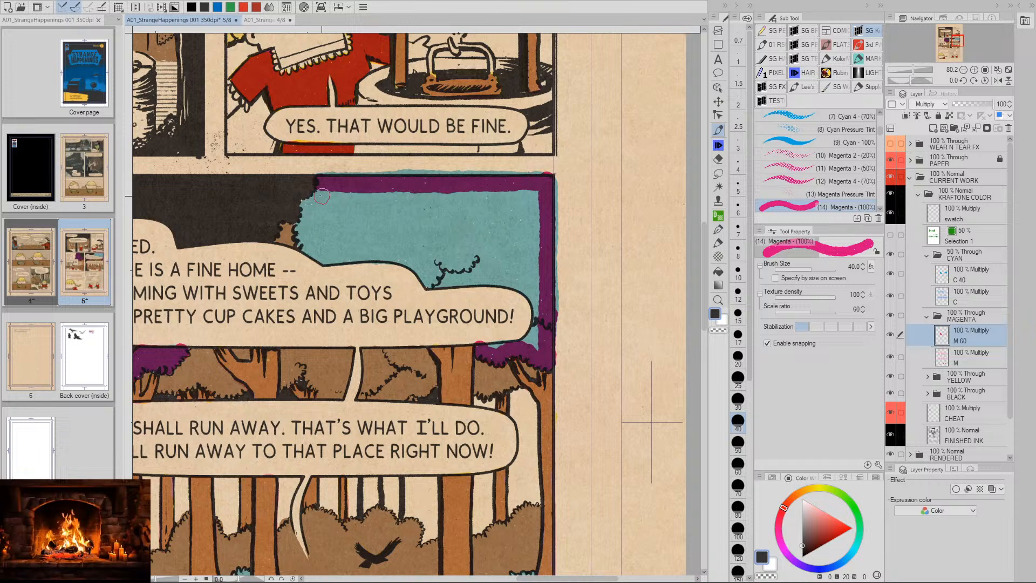
mouse_move(322, 196)
mouse_down()
mouse_move(303, 240)
mouse_move(313, 235)
mouse_move(325, 258)
mouse_move(400, 254)
mouse_move(429, 281)
mouse_move(518, 283)
mouse_move(536, 302)
mouse_move(520, 350)
mouse_up()
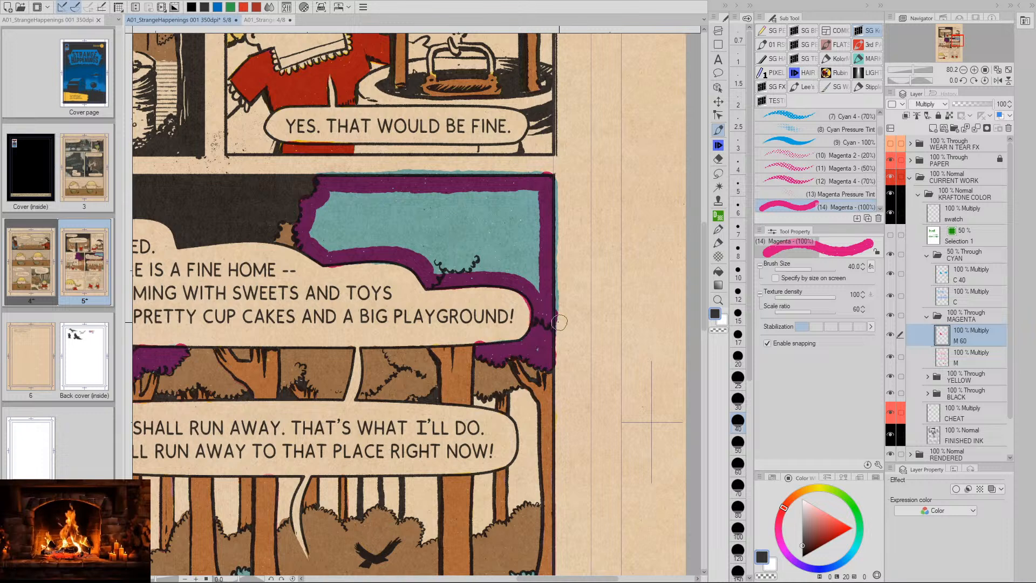
Fill the interior of the "Indeed" panel's large foliage area with magenta at brush size 80
key(space)
drag(517, 236, 542, 238)
key(bracketright)
key(bracketright)
key(bracketright)
key(bracketright)
mouse_move(358, 211)
mouse_down()
mouse_move(344, 236)
mouse_move(357, 245)
mouse_move(376, 206)
mouse_move(379, 248)
mouse_move(395, 201)
mouse_move(398, 236)
mouse_move(411, 203)
mouse_move(423, 239)
mouse_move(445, 210)
mouse_move(459, 211)
mouse_move(468, 235)
mouse_move(489, 214)
mouse_move(469, 266)
mouse_move(502, 203)
mouse_move(493, 265)
mouse_move(518, 205)
mouse_move(516, 264)
mouse_move(539, 202)
mouse_move(542, 259)
mouse_move(554, 201)
mouse_move(555, 277)
mouse_up()
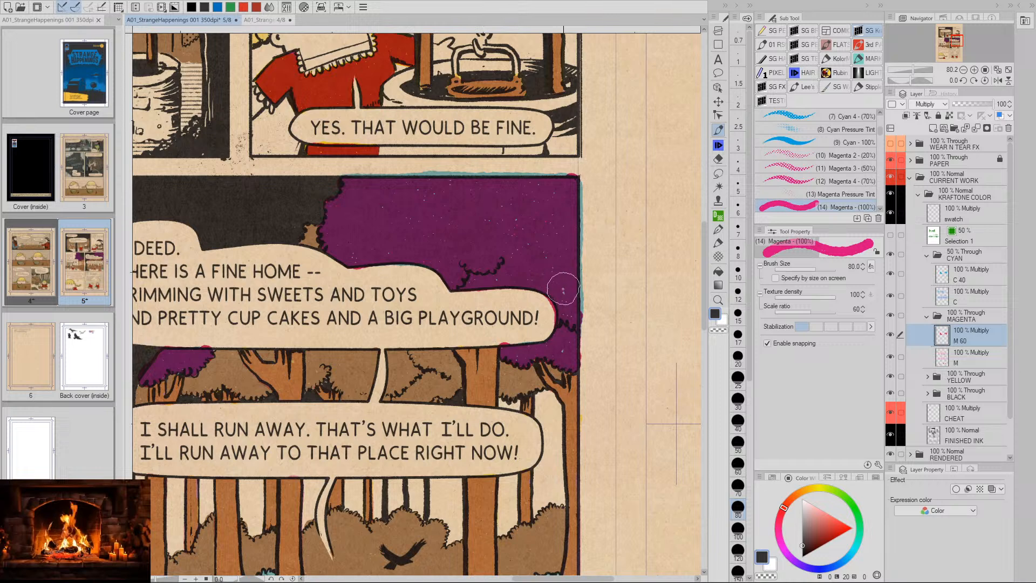
Restore the CYAN folder's opacity to 100% and undo the accidental shift of its layers
click(958, 255)
key(0)
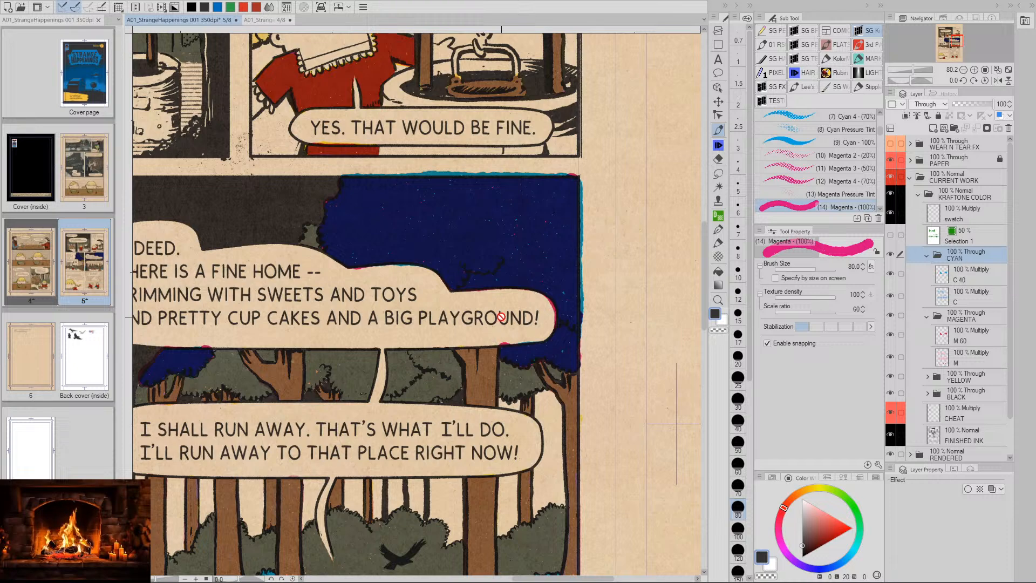
key(slash)
mouse_move(540, 372)
mouse_down()
mouse_move(372, 360)
mouse_move(476, 312)
mouse_up()
key(space)
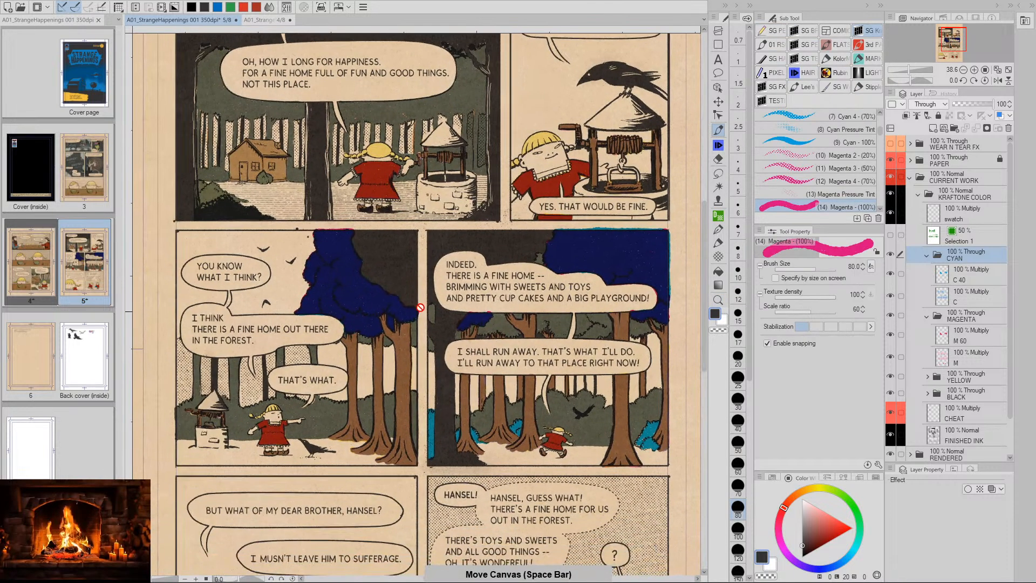
drag(367, 296, 345, 296)
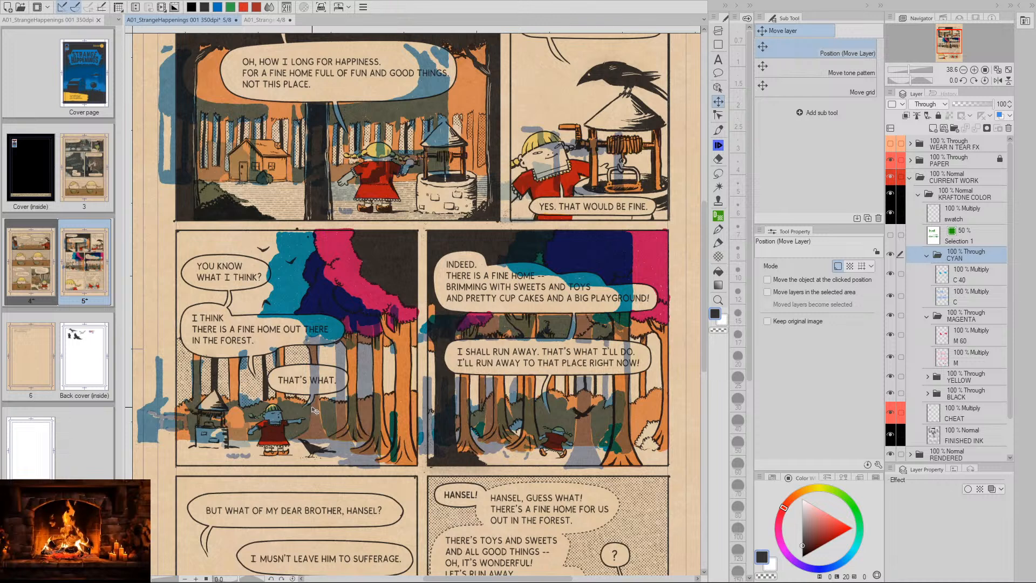
key(ctrl+z)
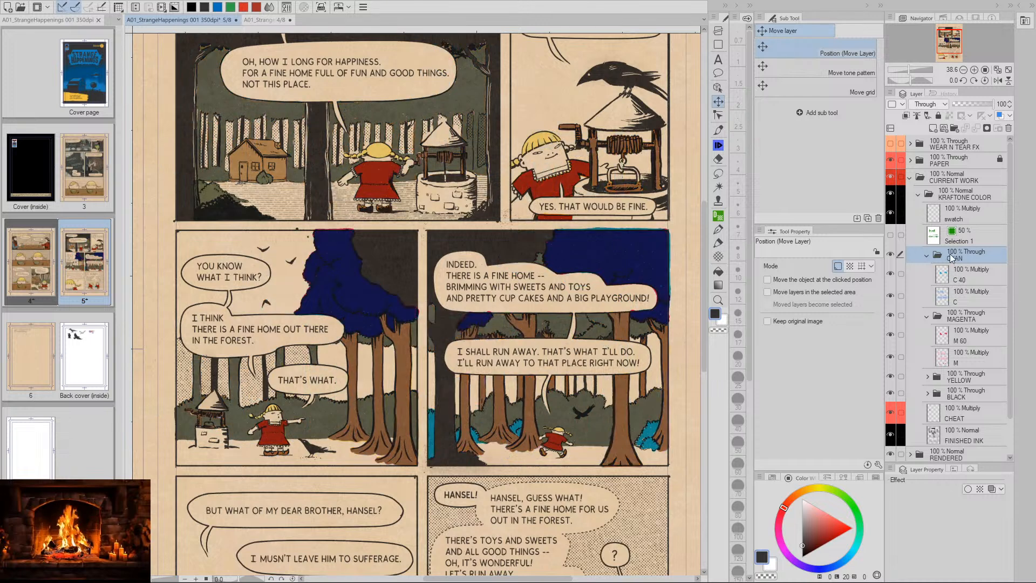
Set the C 40 layer's opacity to 50%, reselect the M 60 layer and return to the Magenta - (100%) brush
click(948, 278)
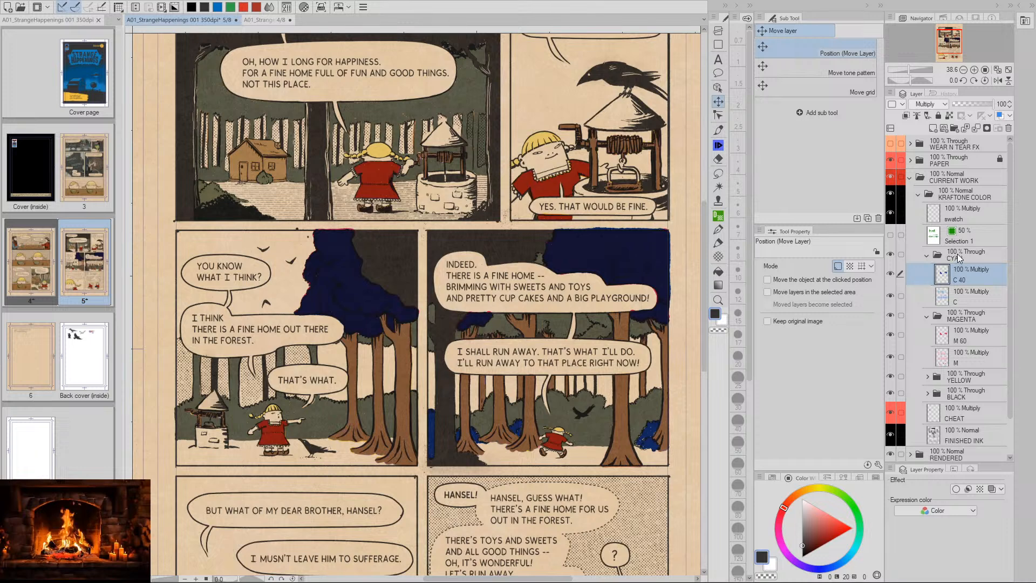
key(5)
click(948, 336)
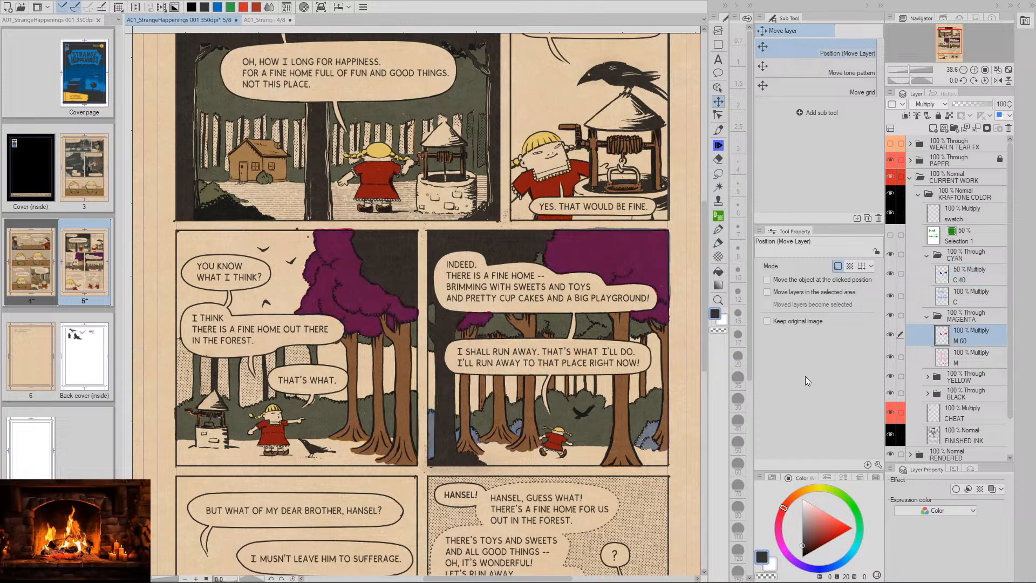
key(space)
drag(657, 456, 608, 413)
key(slash)
click(607, 398)
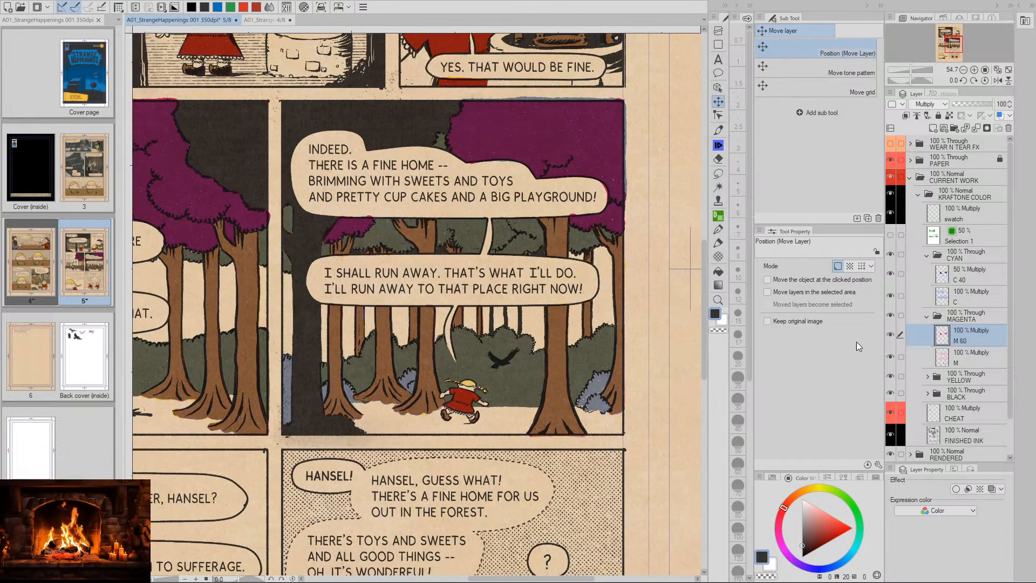
click(718, 132)
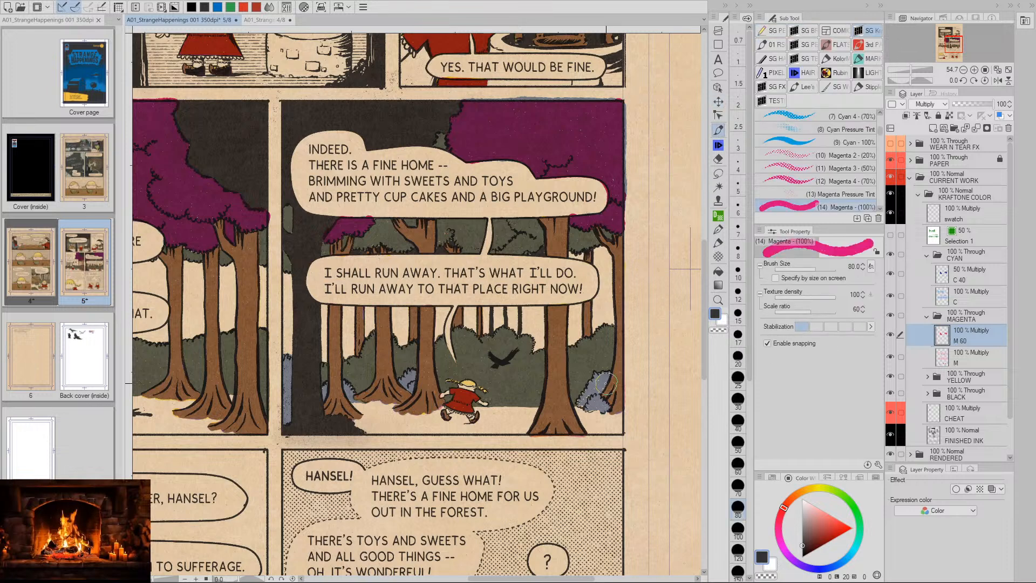
Paint the bush at the "Indeed" panel's lower right edge magenta, undoing the first stroke and reducing the brush size to 30
key(bracketleft)
key(bracketleft)
key(bracketleft)
key(bracketleft)
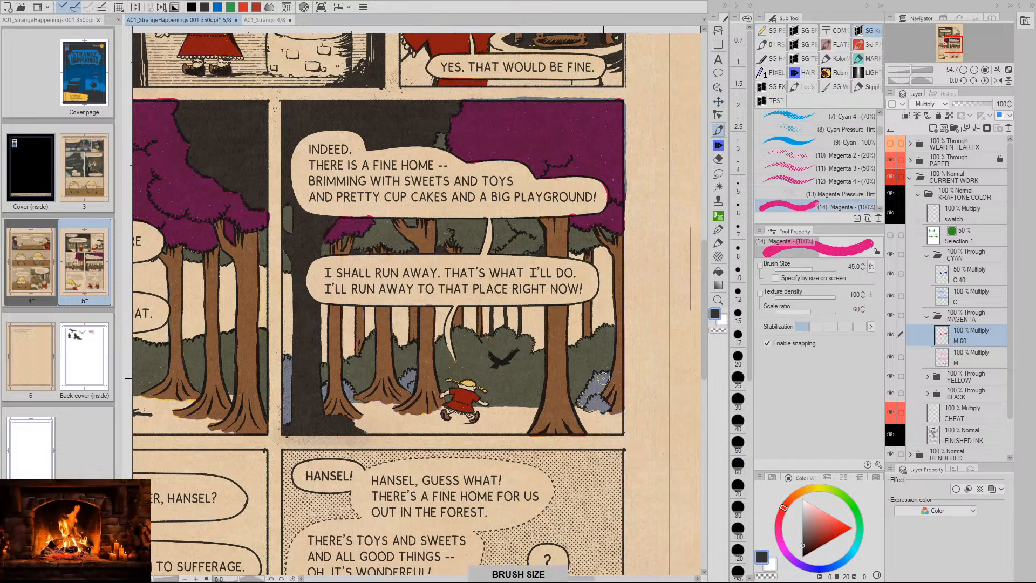
drag(604, 379, 603, 387)
key(bracketleft)
key(ctrl+z)
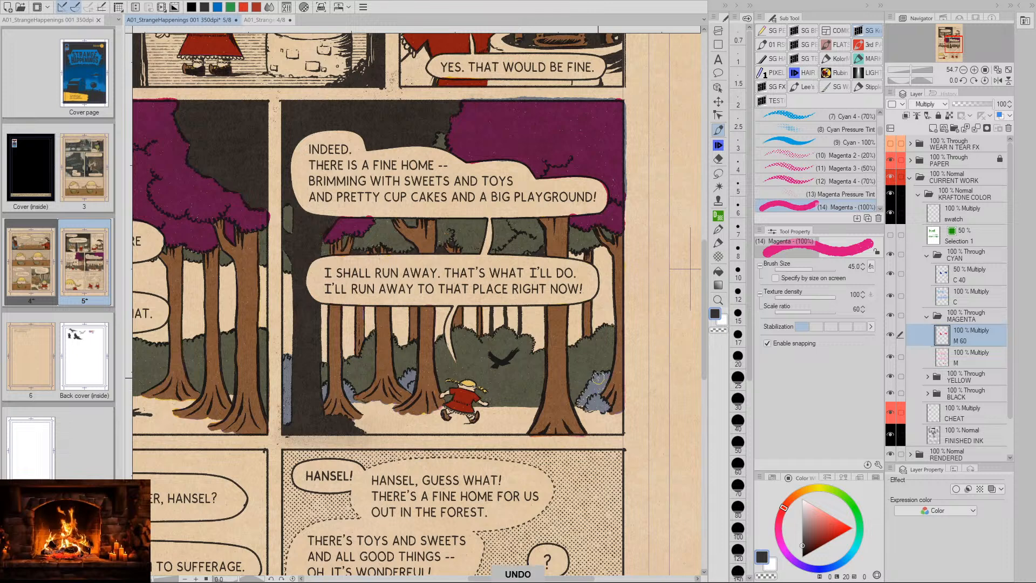
key(bracketleft)
key(bracketleft)
mouse_move(598, 378)
mouse_down()
mouse_move(581, 403)
mouse_move(618, 401)
mouse_move(603, 406)
mouse_move(606, 374)
mouse_up()
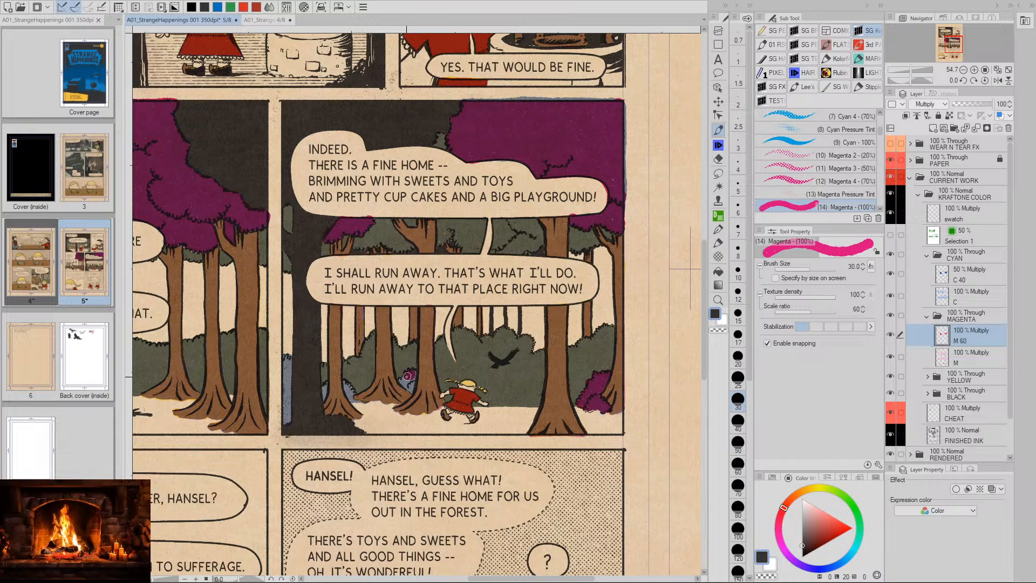
Paint the small bushes between the tree trunks and the narrow strip at the "Indeed" panel's left edge magenta
drag(410, 387, 412, 374)
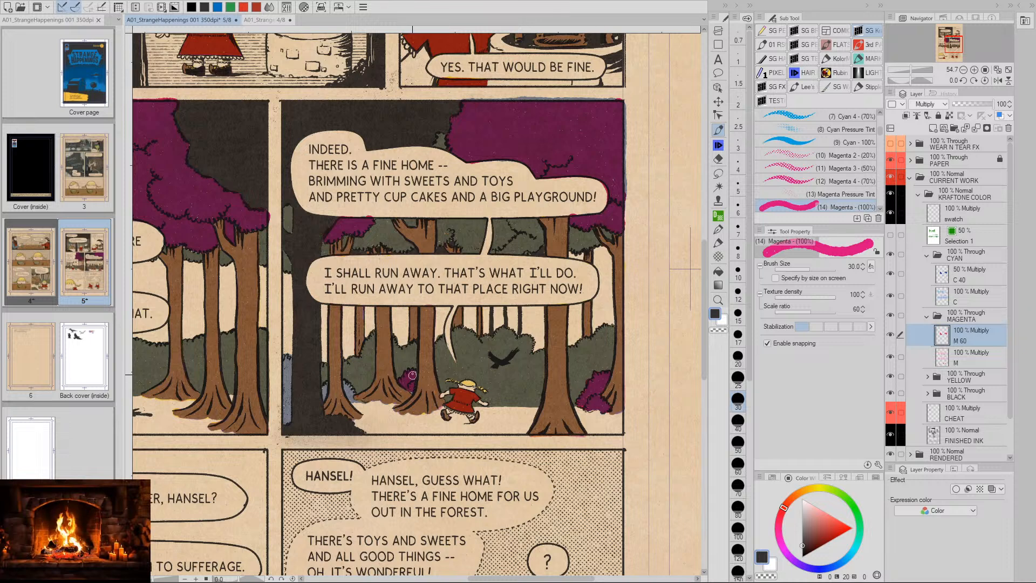
mouse_move(399, 418)
mouse_down()
mouse_move(511, 415)
mouse_move(537, 397)
mouse_move(503, 383)
mouse_move(513, 386)
mouse_move(496, 362)
mouse_move(503, 390)
mouse_move(518, 391)
mouse_move(525, 395)
mouse_up()
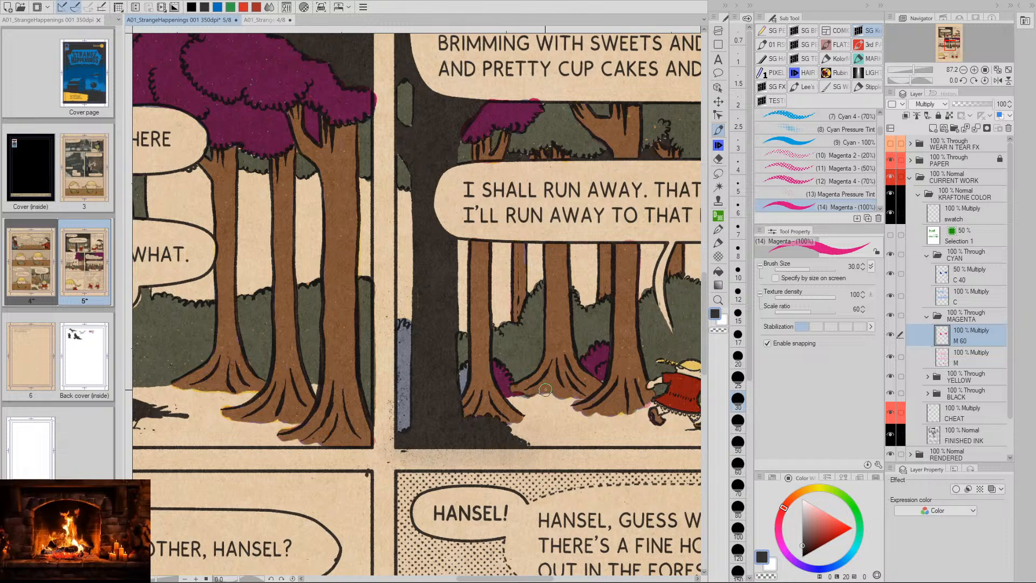
mouse_move(465, 382)
mouse_down()
mouse_move(463, 390)
mouse_move(470, 366)
mouse_up()
mouse_move(398, 324)
mouse_down()
mouse_move(400, 428)
mouse_move(403, 324)
mouse_move(402, 407)
mouse_move(405, 341)
mouse_up()
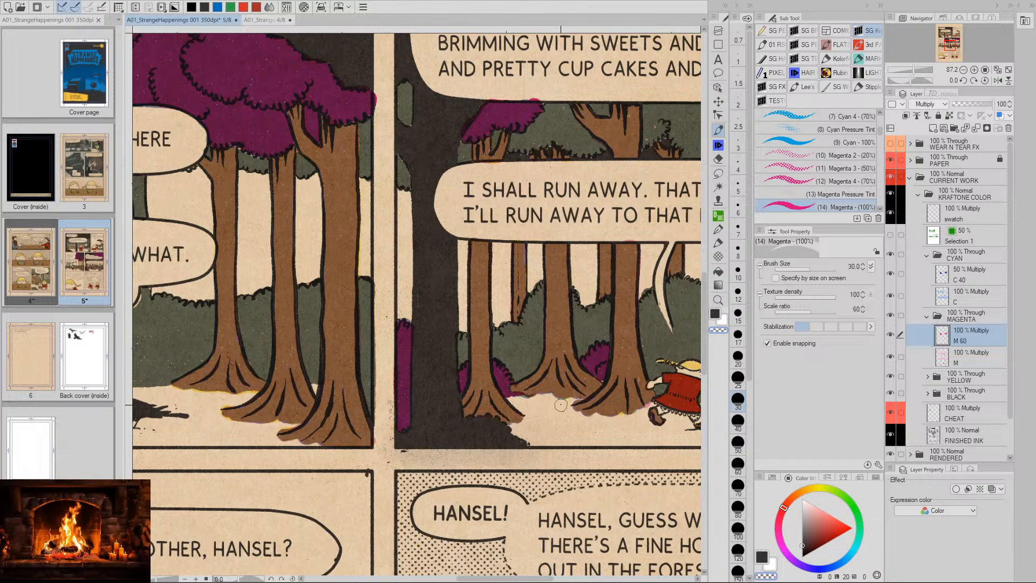
Inspect the magenta foliage around the "Indeed" panel's speech balloons and tree trunks, close up and against the neighbouring panels
drag(629, 418, 486, 392)
key(slash)
key(slash)
drag(533, 318, 578, 316)
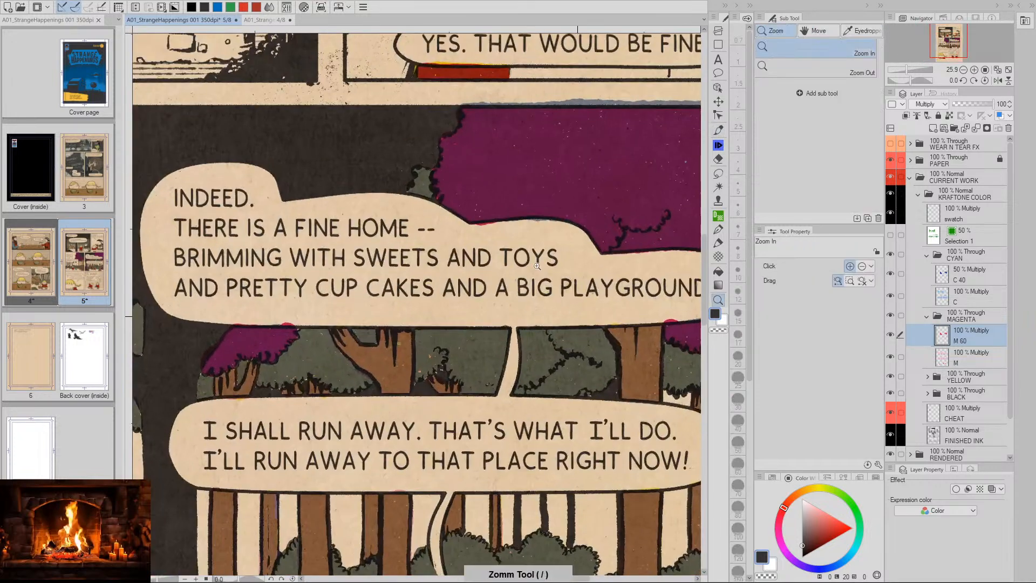
key(p)
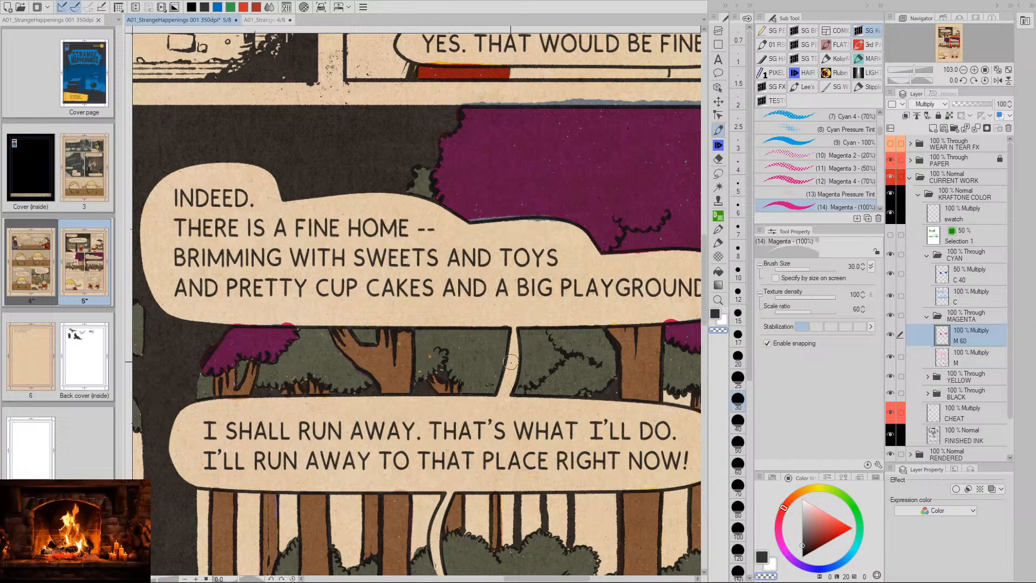
key(/)
scroll(540, 350, down, 4)
key(space)
drag(571, 369, 520, 346)
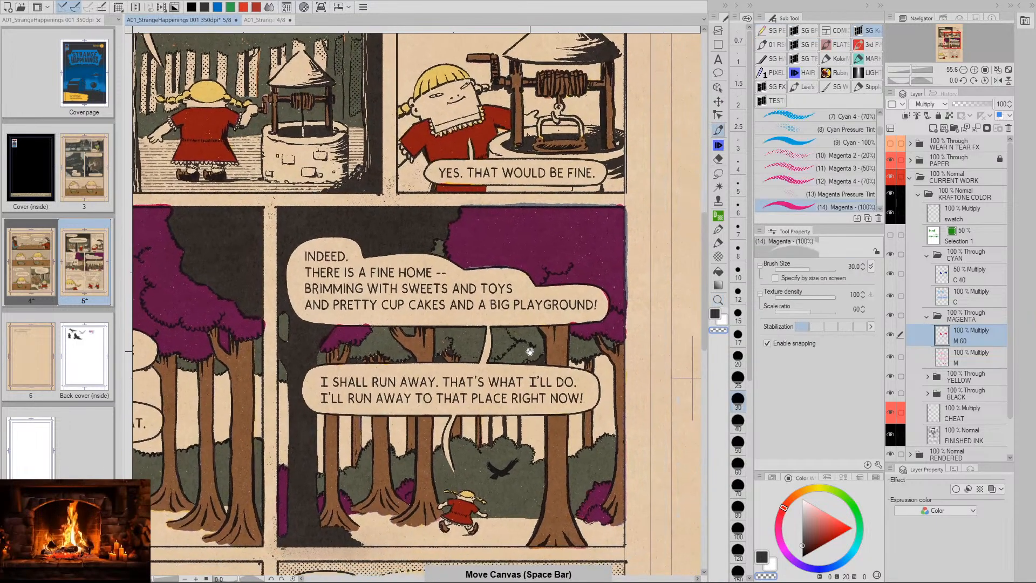
drag(524, 449, 531, 383)
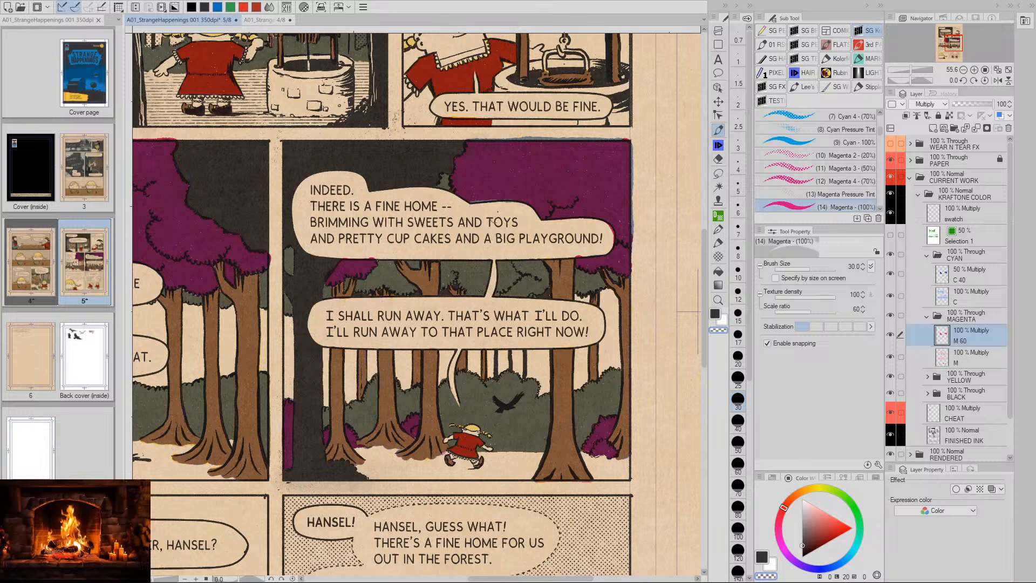
drag(522, 279, 514, 306)
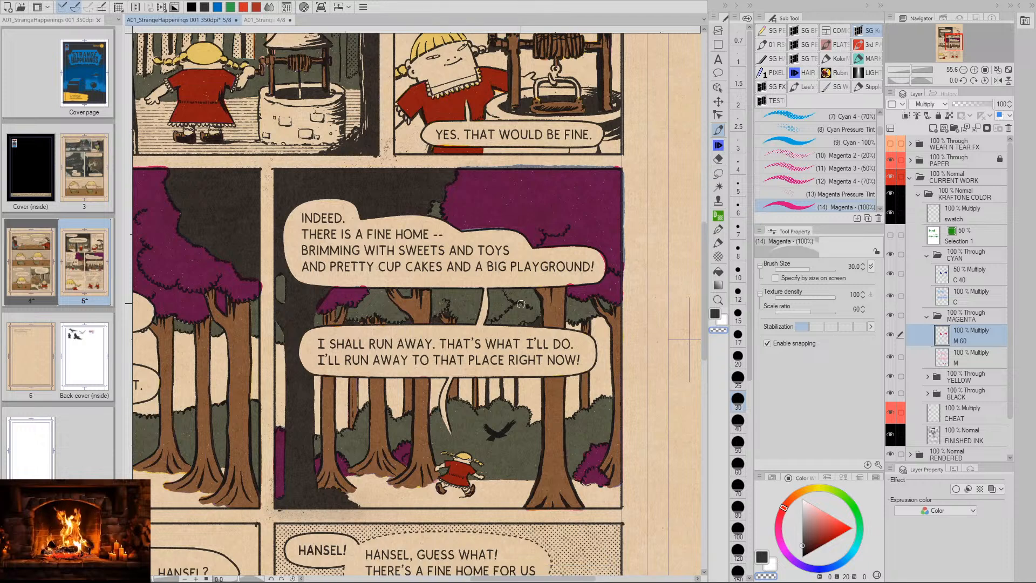
drag(518, 279, 504, 327)
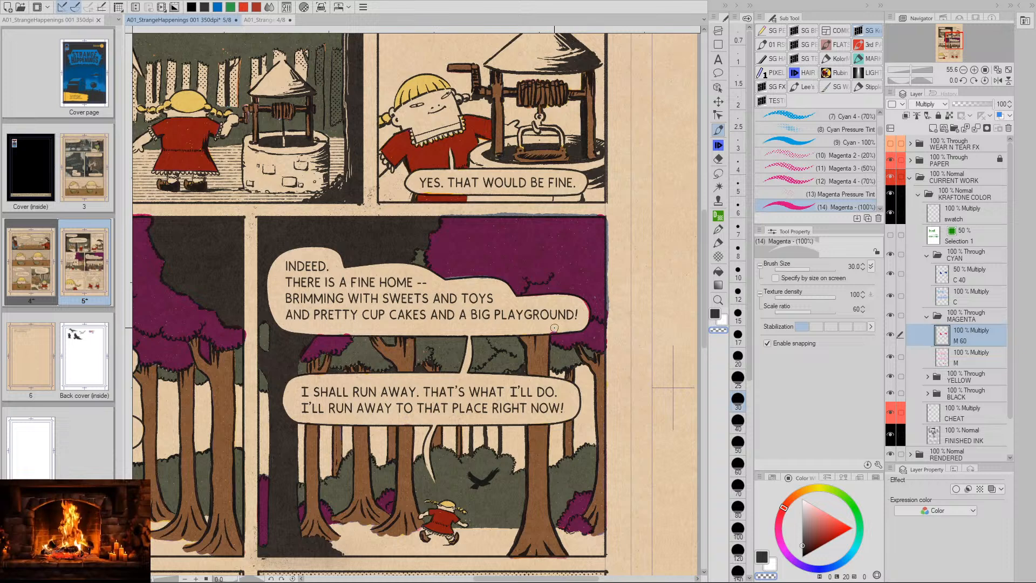
Touch up the magenta foliage color beneath the "INDEED" speech balloon, undoing stray strokes and erasing overspill from the balloon
drag(553, 328, 557, 325)
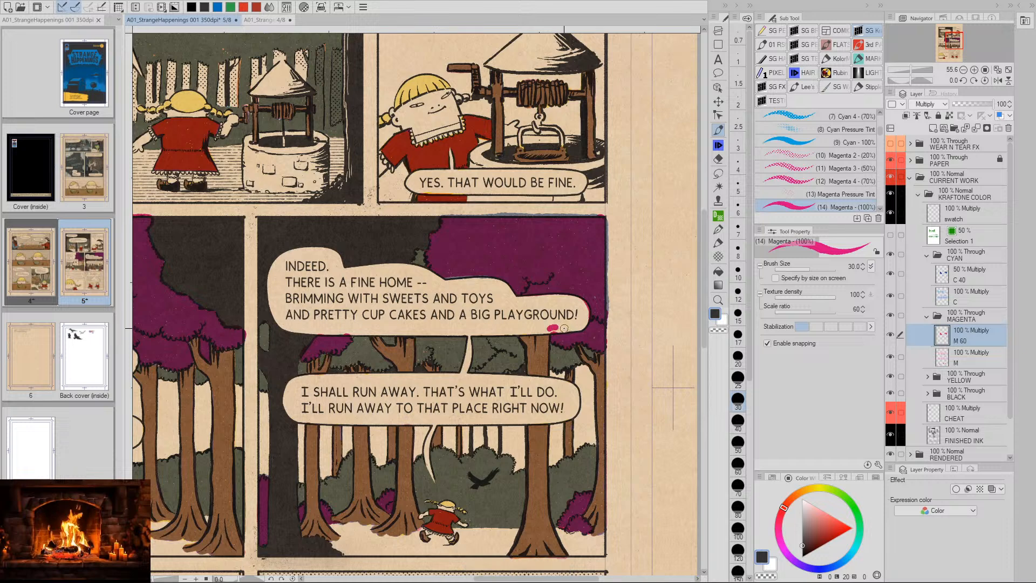
key(ctrl+z)
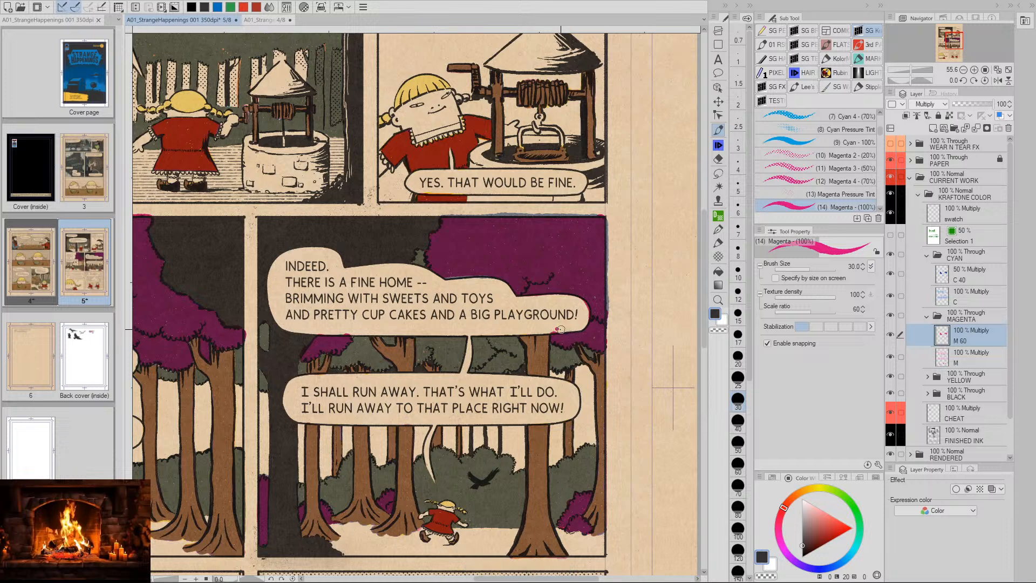
key(ctrl+z)
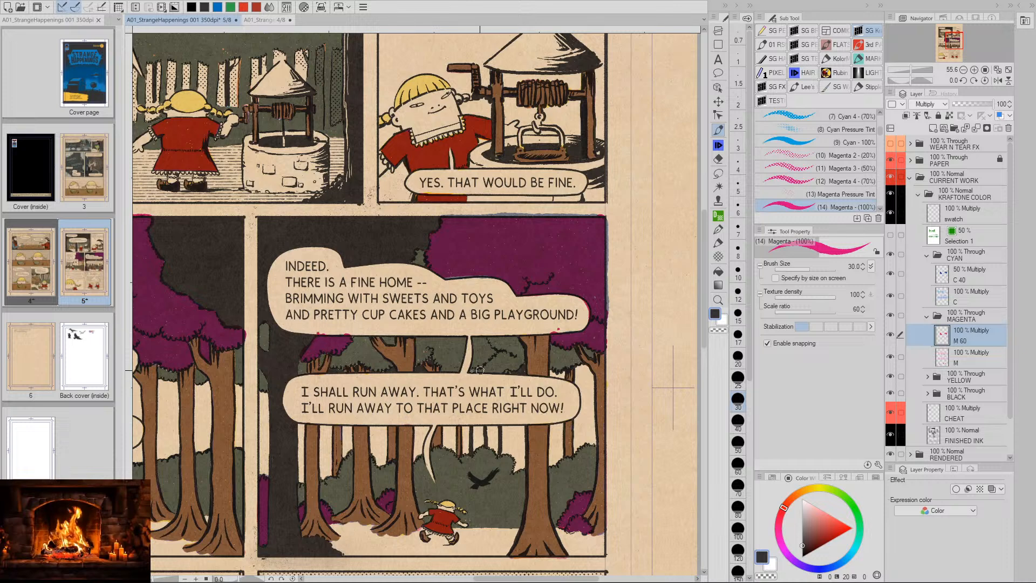
key(ctrl+z)
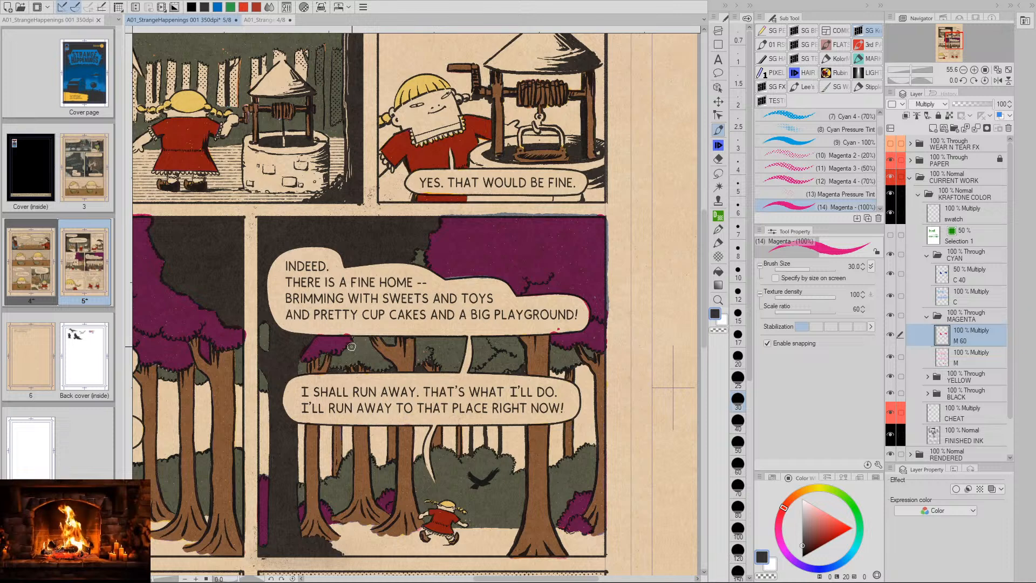
key(v)
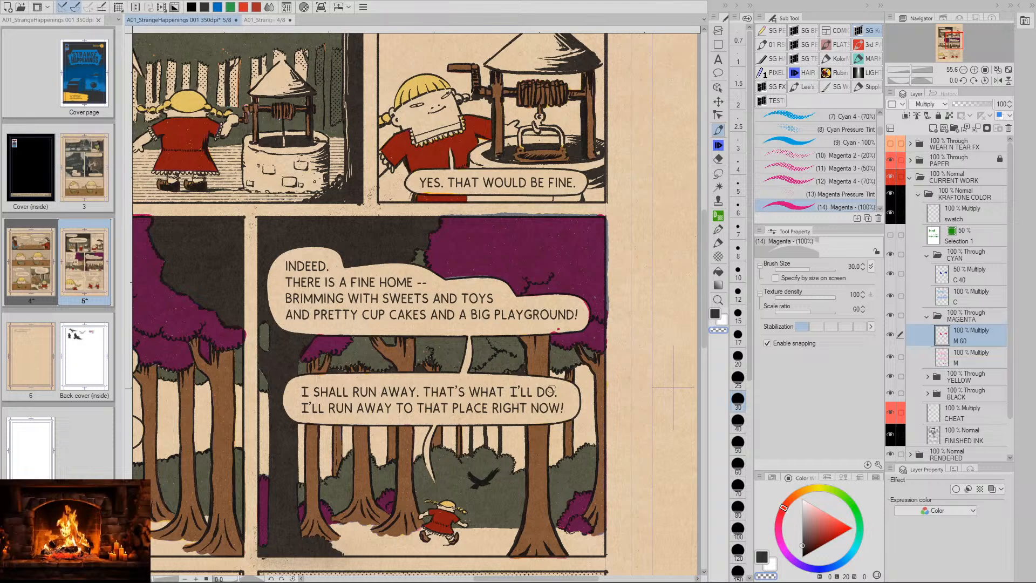
Rename the M 60 layer to M and the C 40 layer to C
key(space)
mouse_move(584, 360)
mouse_down()
mouse_move(556, 337)
mouse_move(568, 341)
mouse_move(512, 365)
mouse_move(488, 349)
mouse_up()
key(slash)
key(space)
key(slash)
key(space)
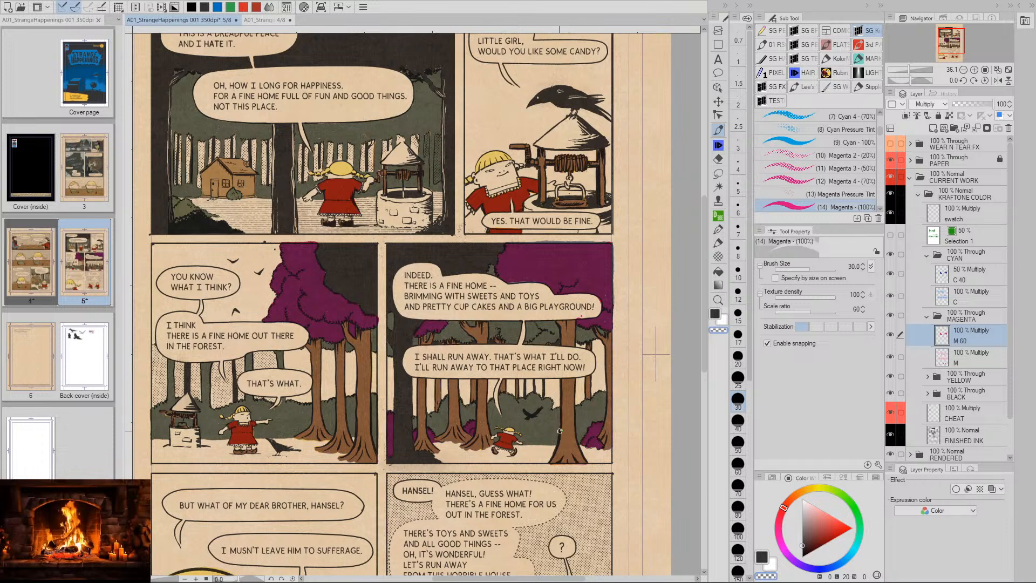
drag(590, 434, 580, 381)
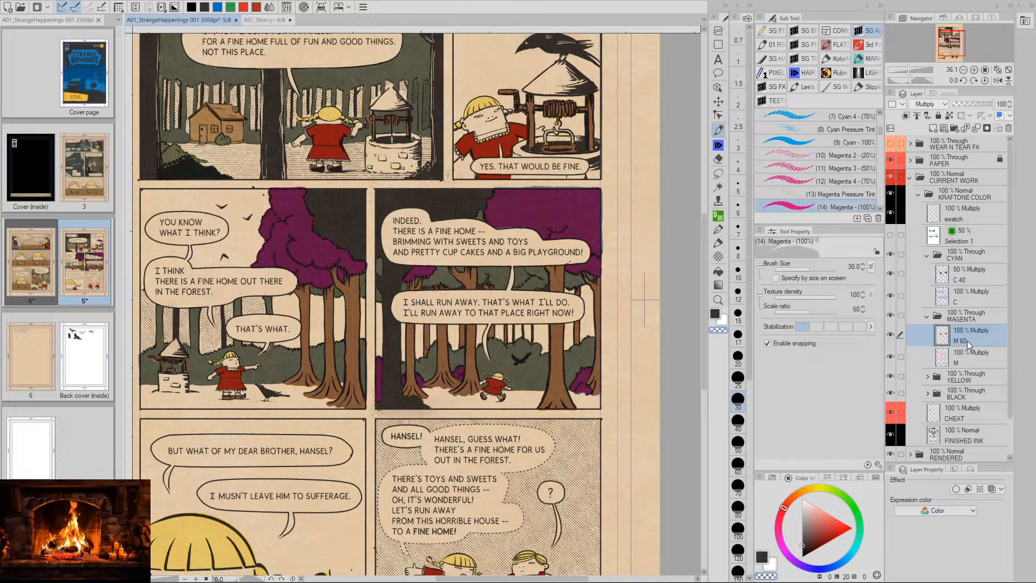
double_click(969, 338)
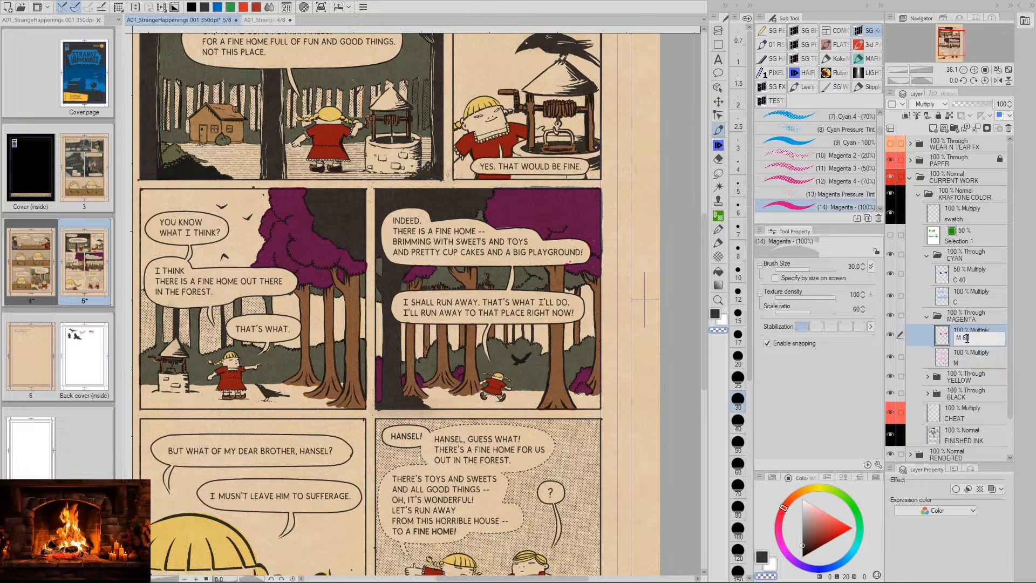
key(BackSpace)
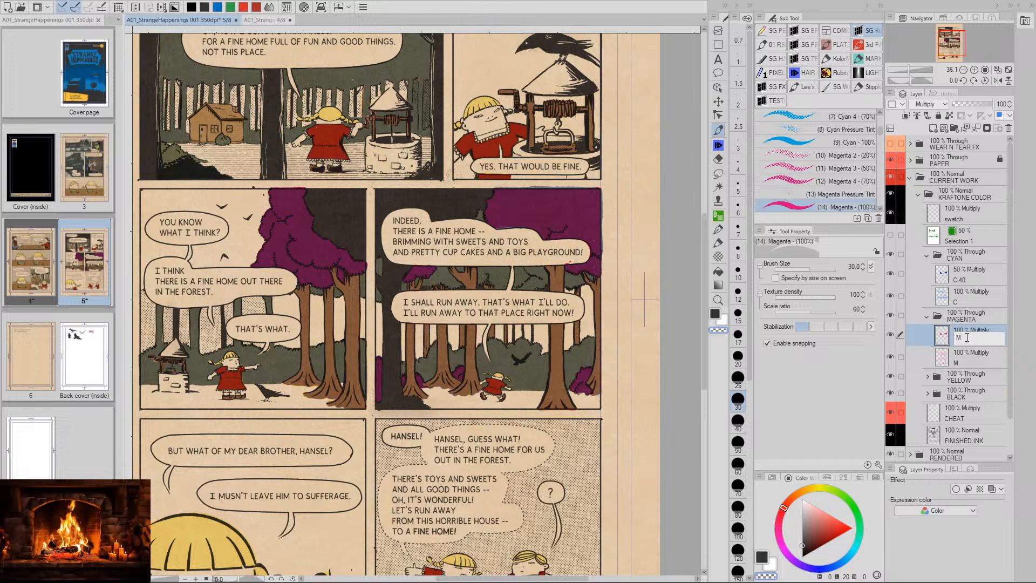
double_click(965, 276)
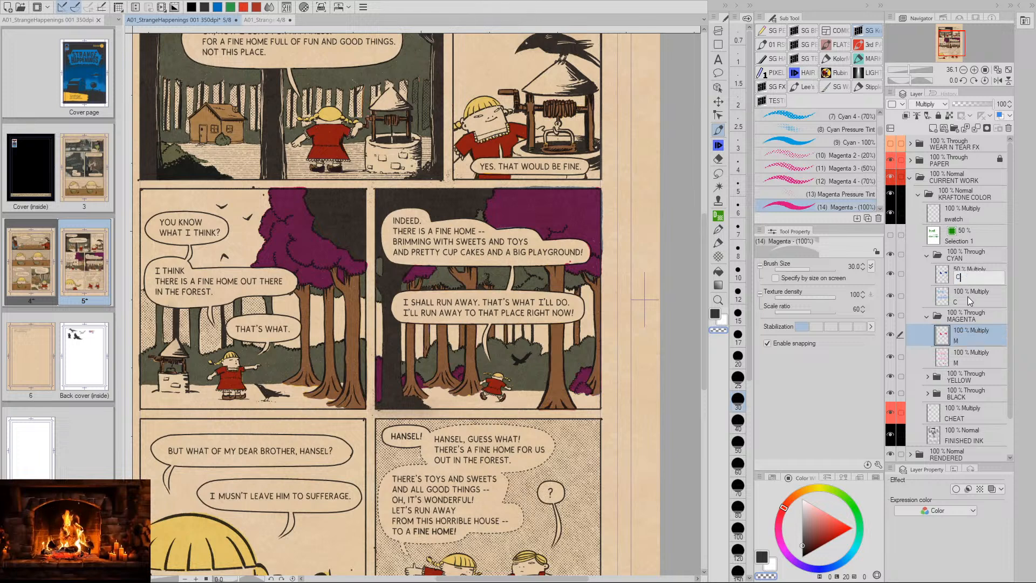
key(Return)
Expand the YELLOW folder, make its upper Y layer active and choose the (19) Yellow - (100%) brush
click(929, 377)
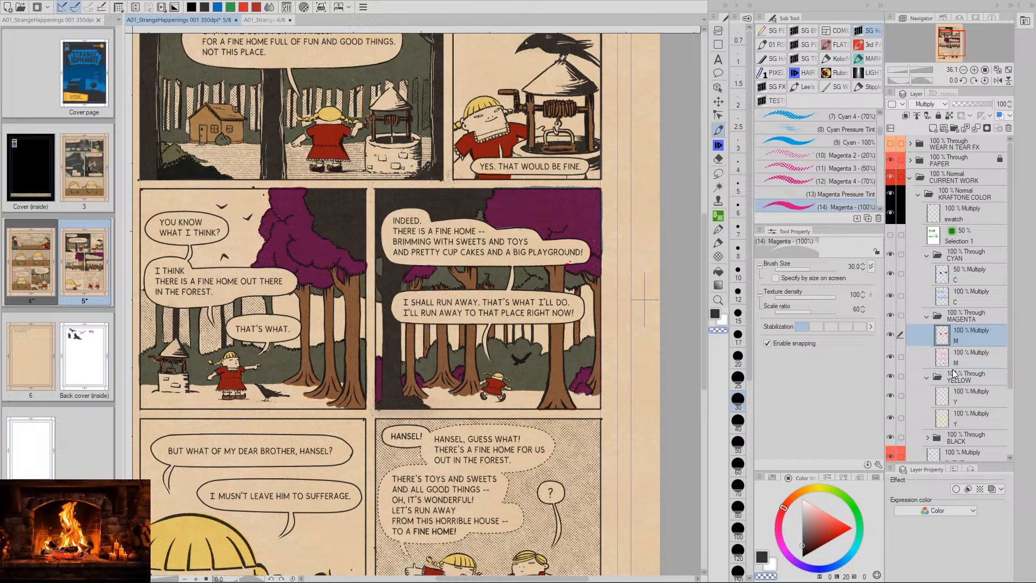
click(953, 394)
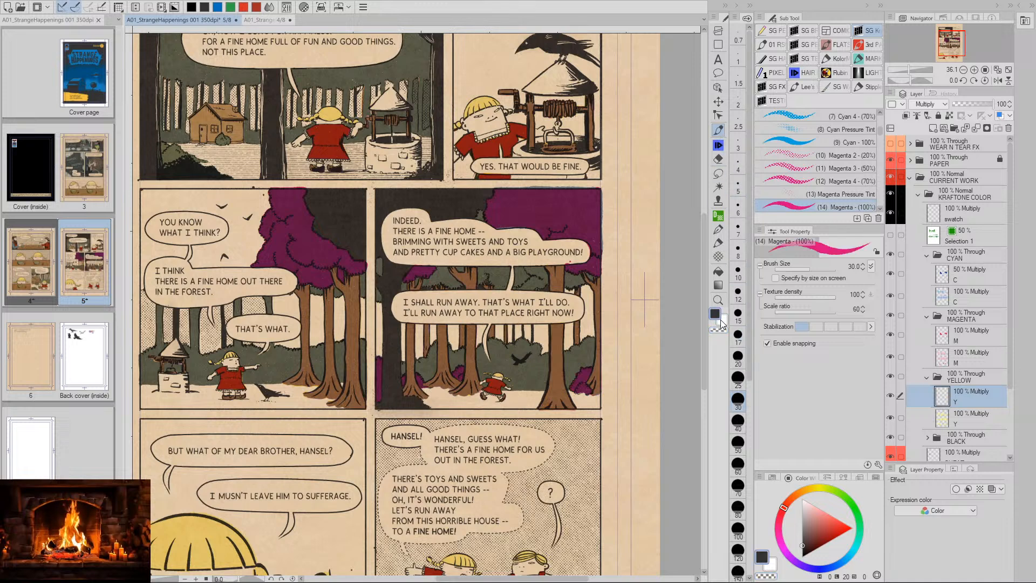
scroll(882, 129, down, 5)
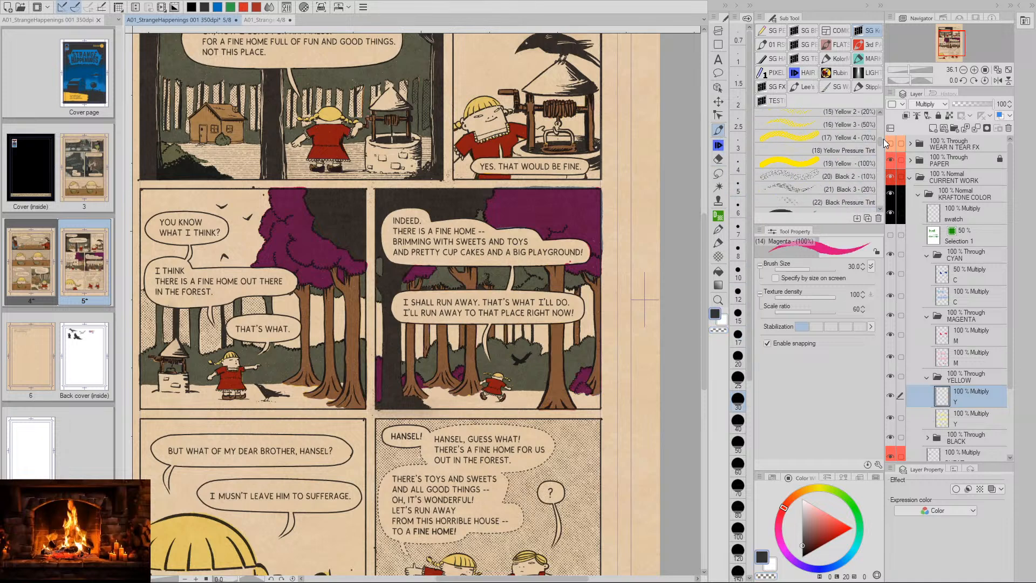
click(793, 163)
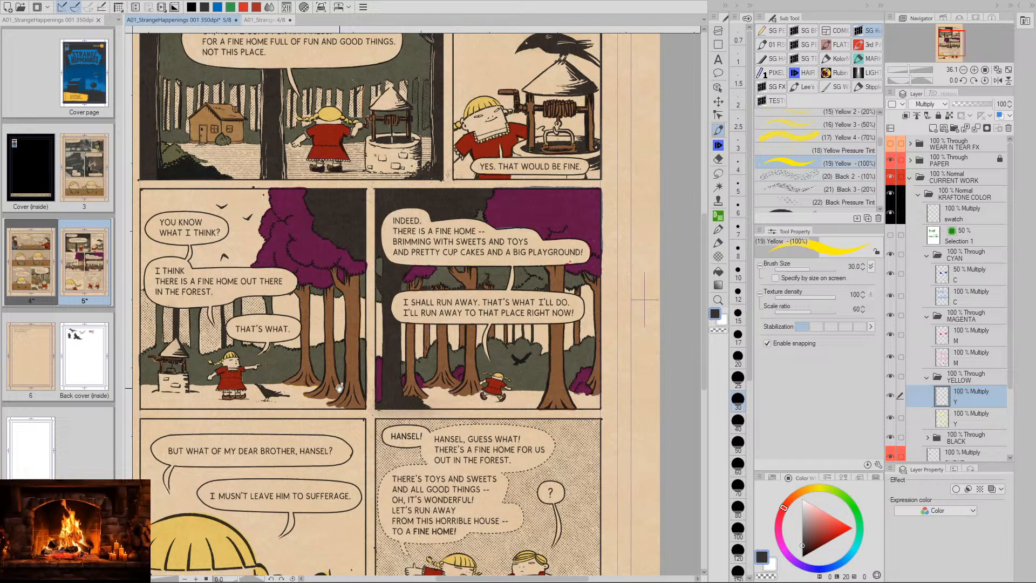
Set the MAGENTA folder's opacity to 50% and make the upper Y layer active again
mouse_move(343, 302)
mouse_down()
mouse_move(369, 370)
mouse_move(377, 347)
mouse_move(446, 365)
mouse_up()
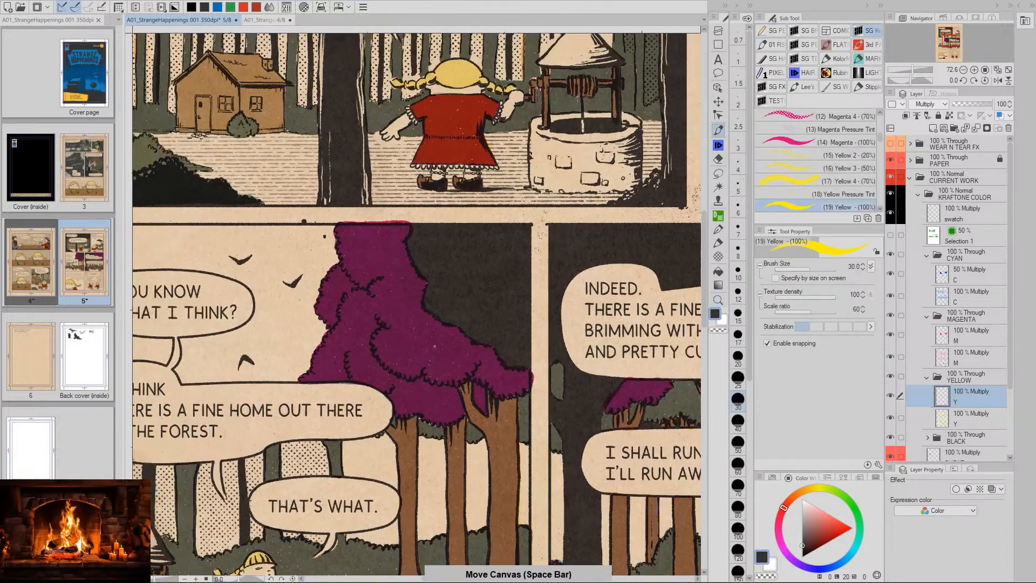
click(964, 320)
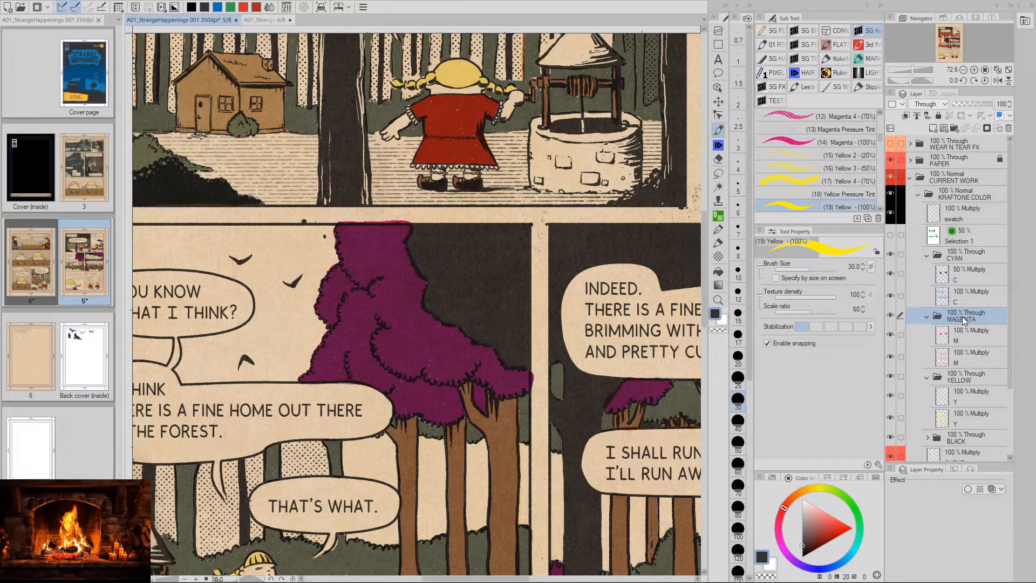
key(5)
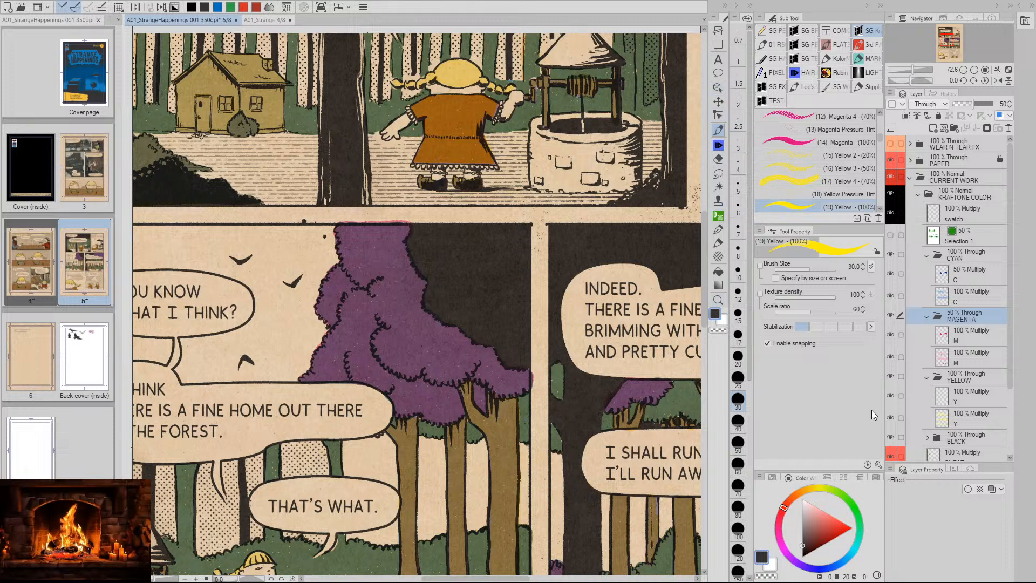
click(942, 397)
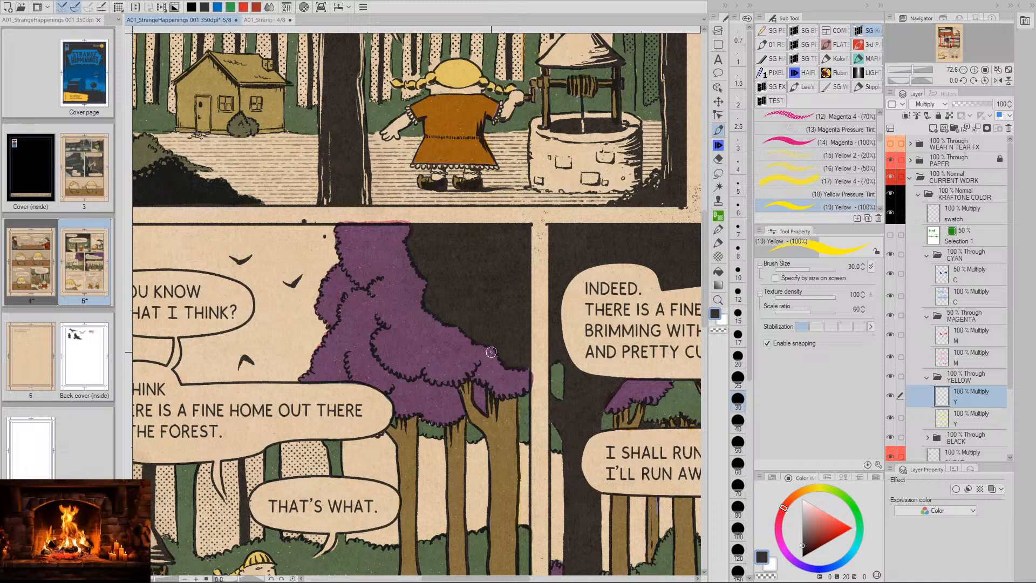
Paint yellow along the outer edges of the large purple foliage in the "THAT'S WHAT" panel, undoing one misplaced stroke
drag(491, 352, 499, 369)
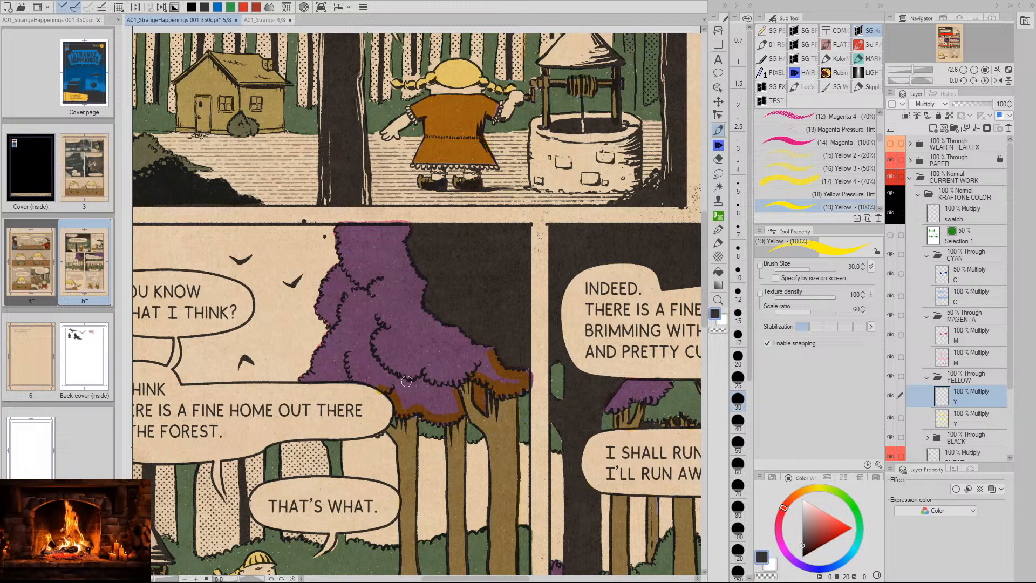
key(ctrl+z)
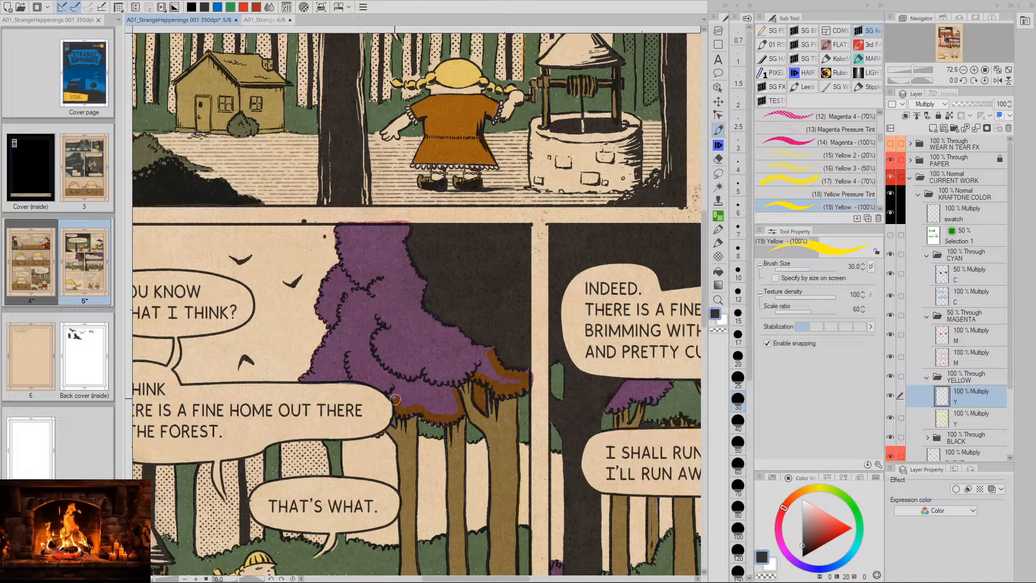
drag(385, 388, 315, 376)
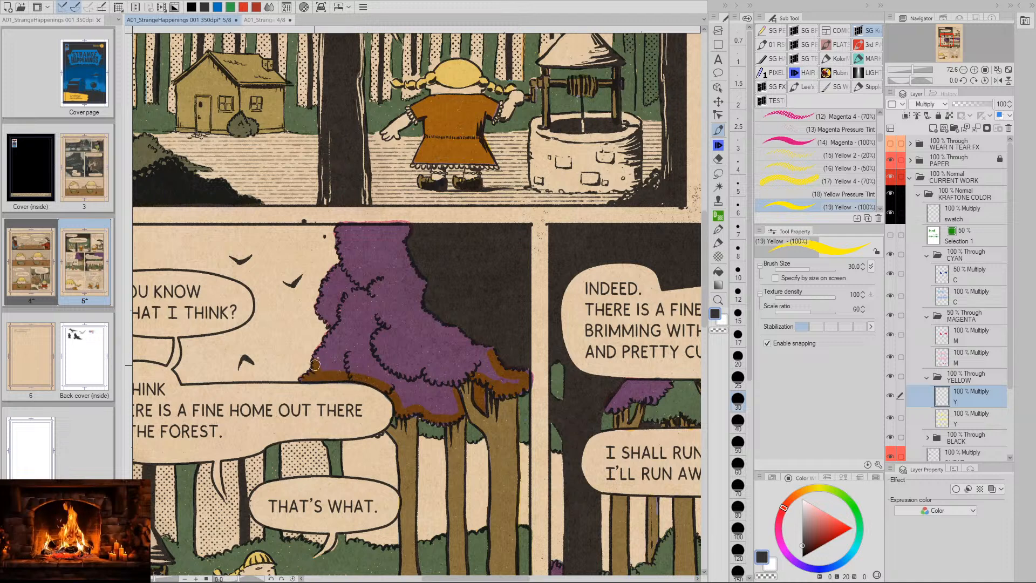
mouse_move(327, 372)
mouse_down()
mouse_move(348, 374)
mouse_move(367, 363)
mouse_move(372, 380)
mouse_move(380, 367)
mouse_move(401, 401)
mouse_up()
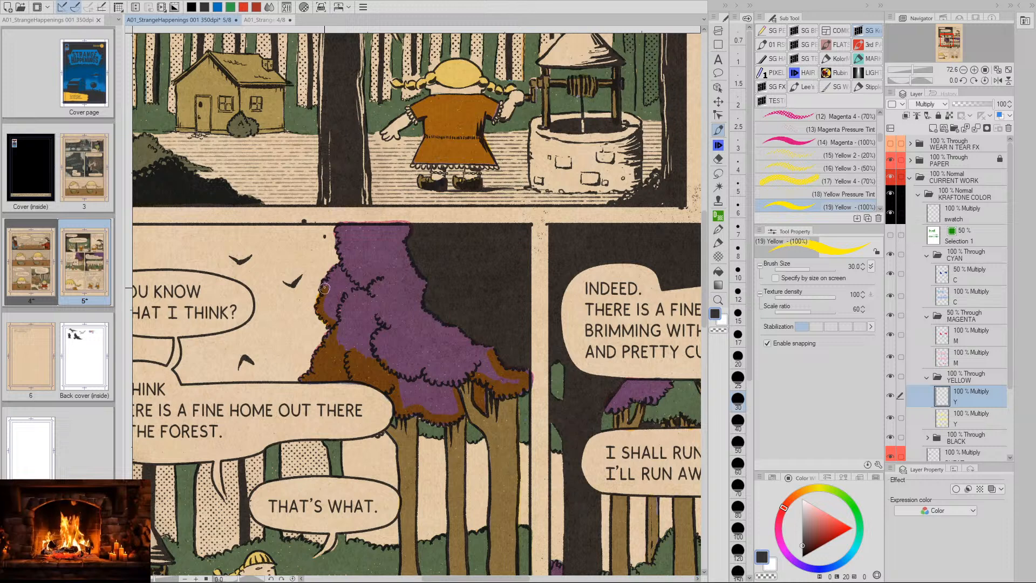
drag(324, 289, 330, 273)
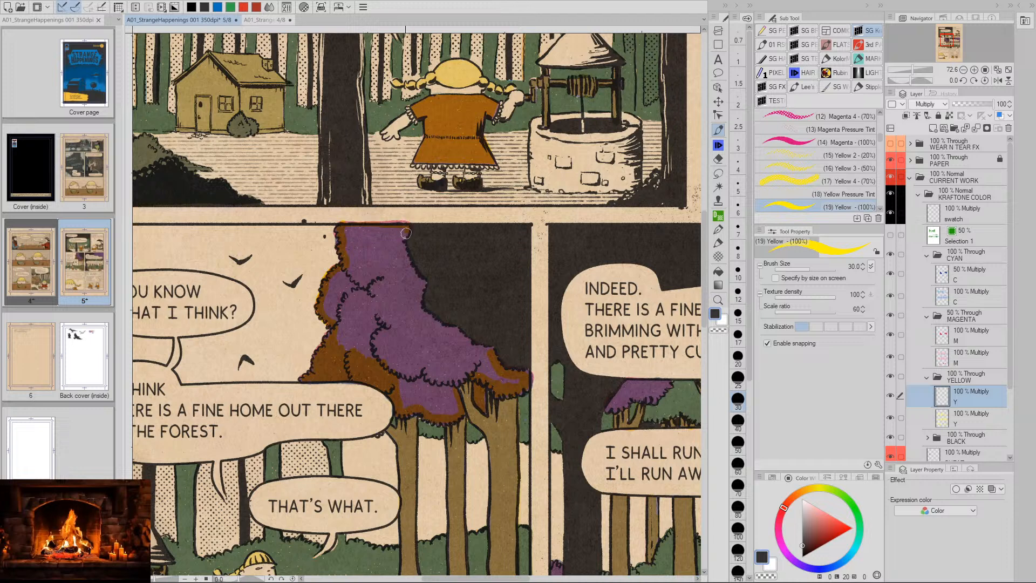
mouse_move(403, 255)
mouse_down()
mouse_move(421, 287)
mouse_move(399, 233)
mouse_move(394, 256)
mouse_move(405, 230)
mouse_move(400, 250)
mouse_move(394, 236)
mouse_move(353, 232)
mouse_move(395, 231)
mouse_move(394, 257)
mouse_move(402, 253)
mouse_move(420, 285)
mouse_move(423, 312)
mouse_move(483, 348)
mouse_up()
Fill the interior of that foliage with yellow, enlarging the brush to 50 and up to 100
key(])
key(])
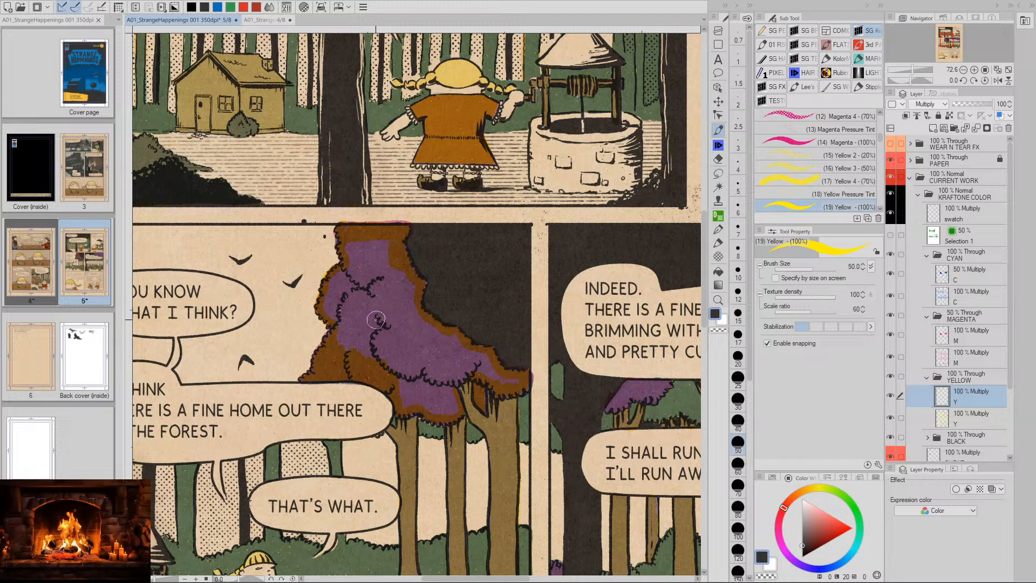
mouse_move(370, 296)
mouse_down()
mouse_move(351, 244)
mouse_move(332, 314)
mouse_move(339, 284)
mouse_move(342, 333)
mouse_move(394, 361)
mouse_move(408, 401)
mouse_move(417, 387)
mouse_move(432, 407)
mouse_move(448, 396)
mouse_move(452, 407)
mouse_move(438, 383)
mouse_move(450, 358)
mouse_move(462, 373)
mouse_move(467, 347)
mouse_move(476, 367)
mouse_move(509, 381)
mouse_move(481, 358)
mouse_move(429, 379)
mouse_move(427, 339)
mouse_move(433, 358)
mouse_move(442, 334)
mouse_move(455, 345)
mouse_move(419, 341)
mouse_up()
key(bracketright)
key(bracketright)
key(bracketright)
key(bracketright)
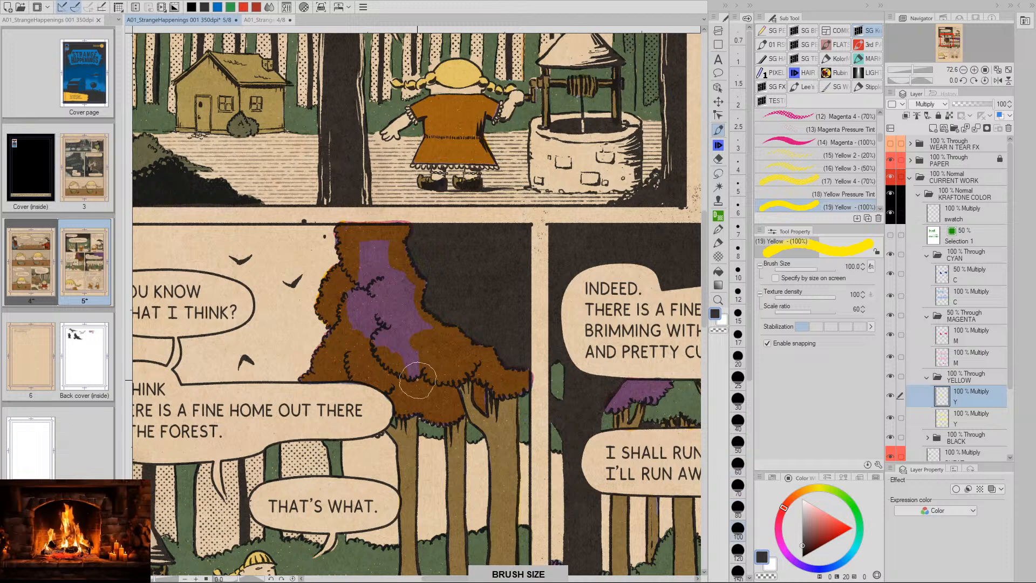
mouse_move(417, 380)
mouse_down()
mouse_move(365, 248)
mouse_move(363, 334)
mouse_move(388, 338)
mouse_move(380, 259)
mouse_move(425, 360)
mouse_move(424, 335)
mouse_move(454, 342)
mouse_up()
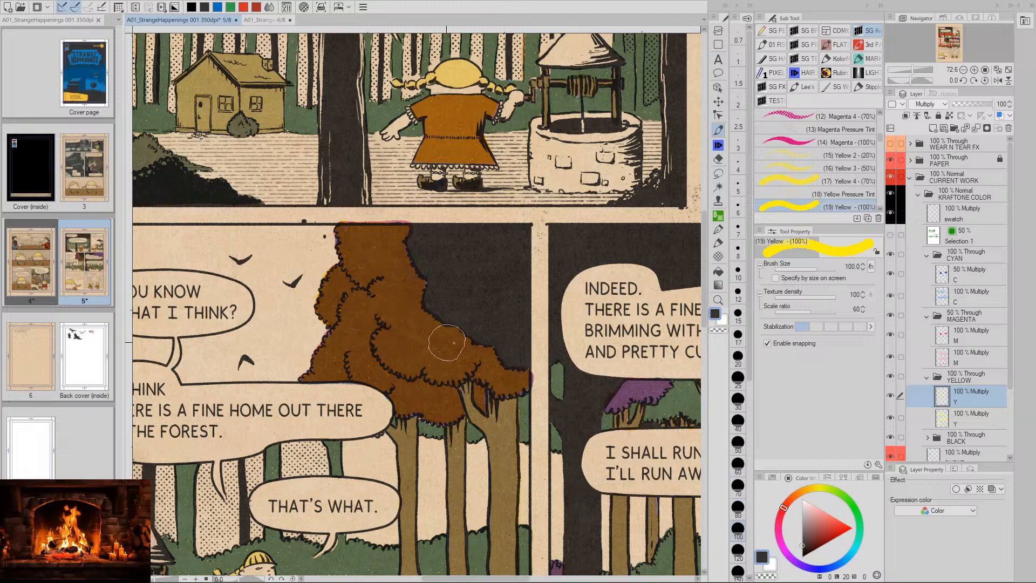
Reduce the brush size to 50 and paint yellow over the small foliage cluster beneath the "INDEED" balloon
key(space)
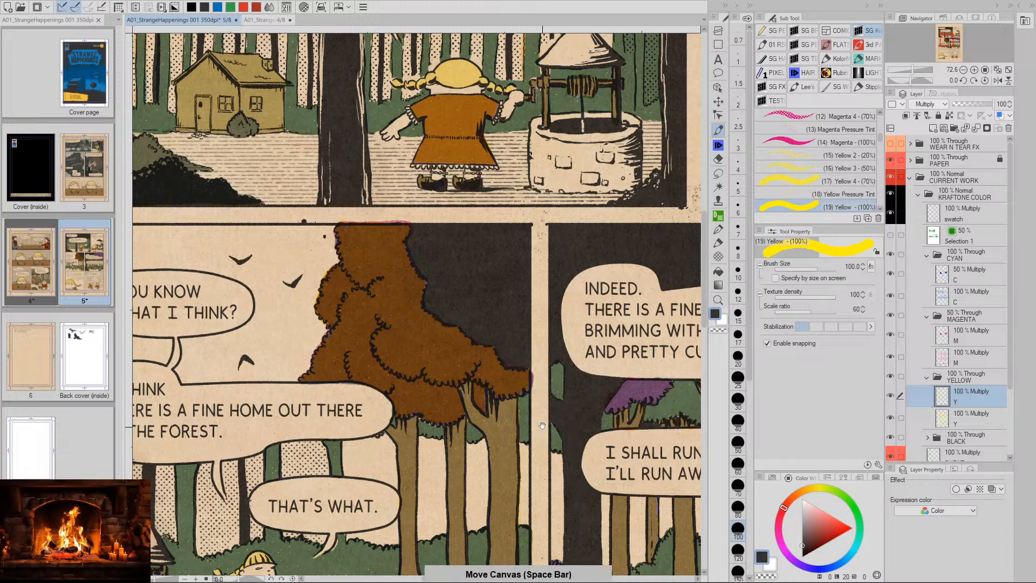
mouse_move(543, 425)
mouse_down()
mouse_move(455, 409)
mouse_move(386, 418)
mouse_move(473, 386)
mouse_move(458, 406)
mouse_move(507, 386)
mouse_move(482, 387)
mouse_up()
key(bracketleft)
key(bracketleft)
key(bracketleft)
key(bracketleft)
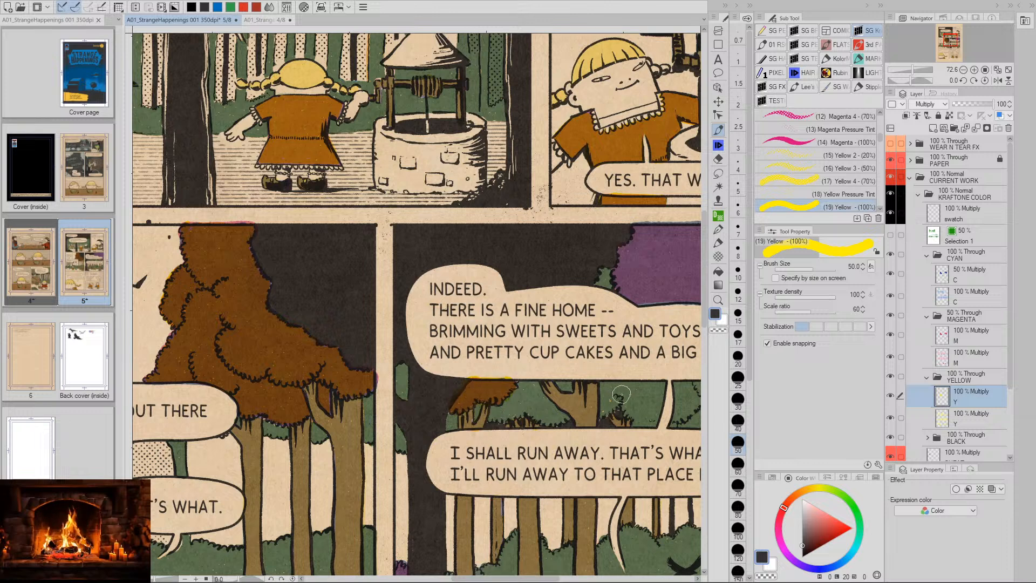
Paint yellow around the edges of the large foliage in the "INDEED" panel, erasing the overspill from the speech balloon
drag(620, 395, 439, 415)
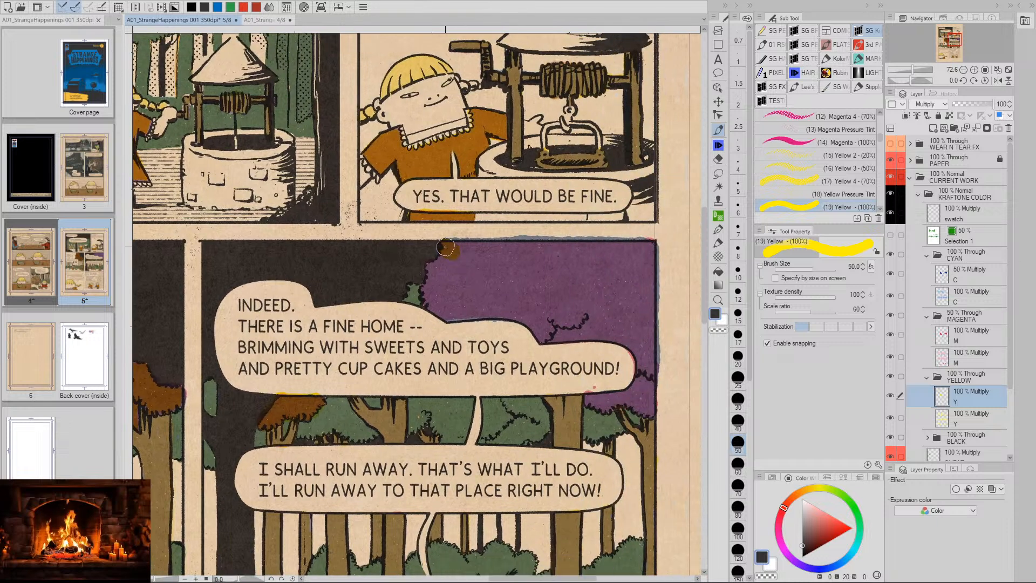
mouse_move(445, 247)
mouse_down()
mouse_move(427, 295)
mouse_move(446, 315)
mouse_move(517, 314)
mouse_move(545, 336)
mouse_move(627, 346)
mouse_move(641, 363)
mouse_move(635, 395)
mouse_move(591, 397)
mouse_up()
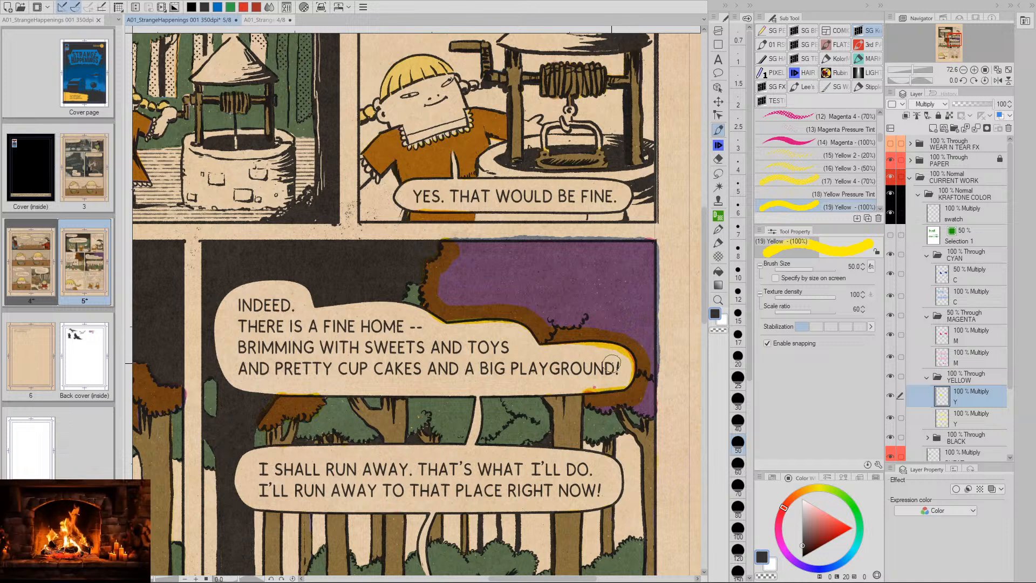
key(c)
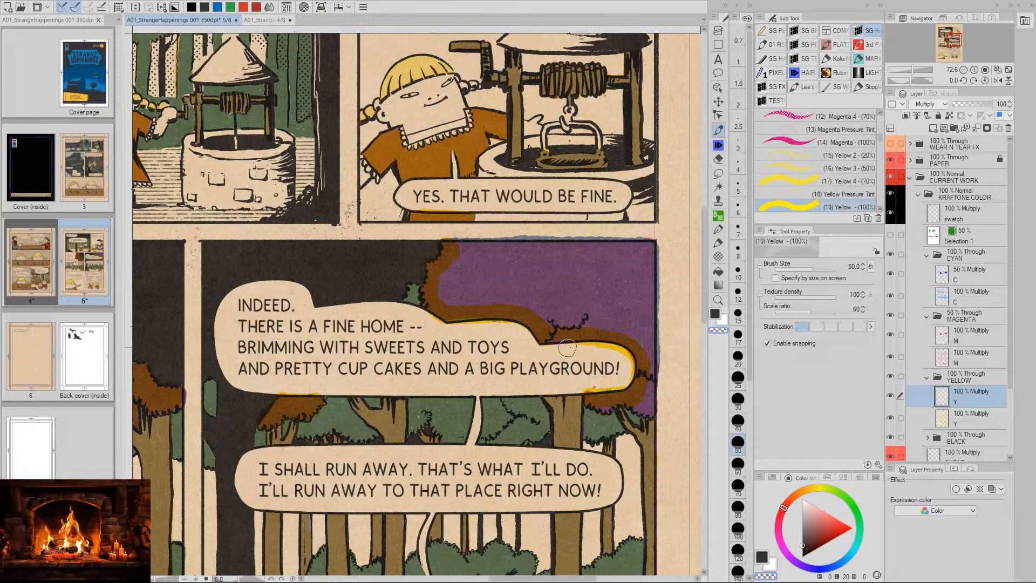
mouse_move(567, 347)
mouse_down()
mouse_move(616, 352)
mouse_move(605, 384)
mouse_up()
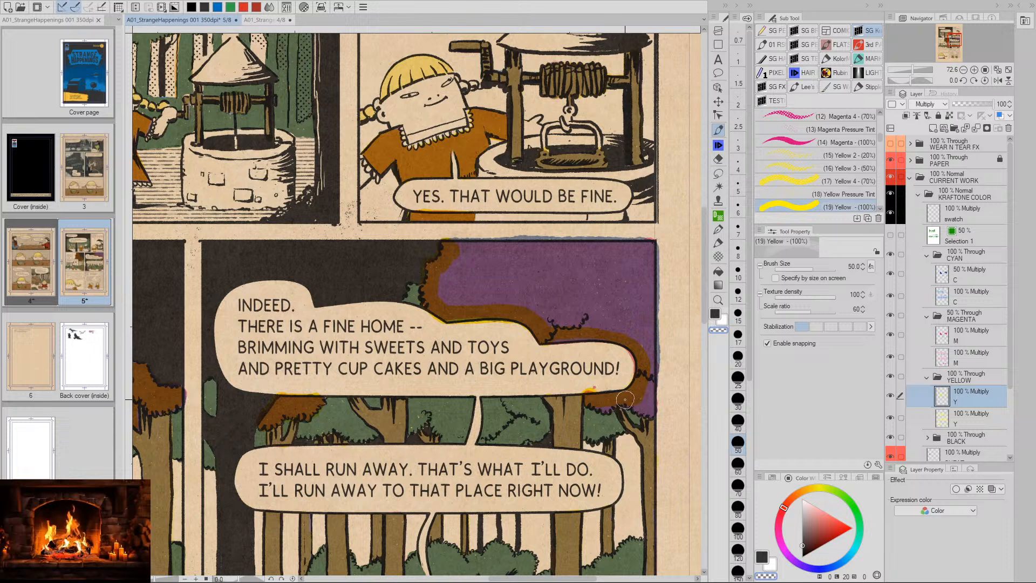
key(x)
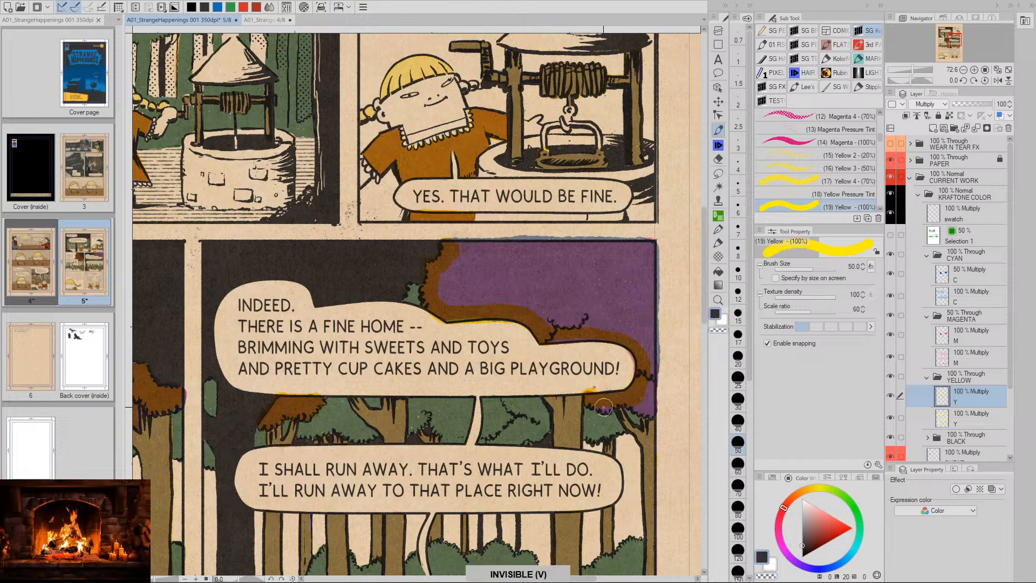
mouse_move(629, 404)
mouse_down()
mouse_move(647, 249)
mouse_move(455, 249)
mouse_move(441, 294)
mouse_move(454, 263)
mouse_move(450, 303)
mouse_move(467, 274)
mouse_up()
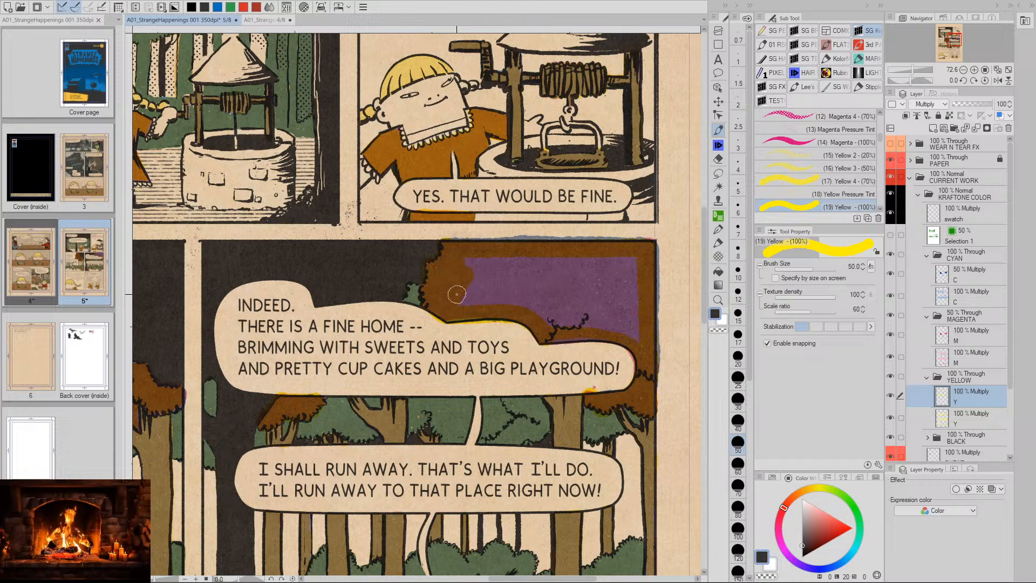
Enlarge the brush to 125 and fill the rest of the large foliage in the "INDEED" panel with yellow
key(bracketright)
key(bracketright)
key(bracketright)
key(bracketright)
key(bracketright)
mouse_move(472, 274)
mouse_down()
mouse_move(468, 296)
mouse_move(483, 272)
mouse_move(555, 300)
mouse_move(580, 268)
mouse_move(611, 289)
mouse_move(620, 279)
mouse_move(629, 312)
mouse_up()
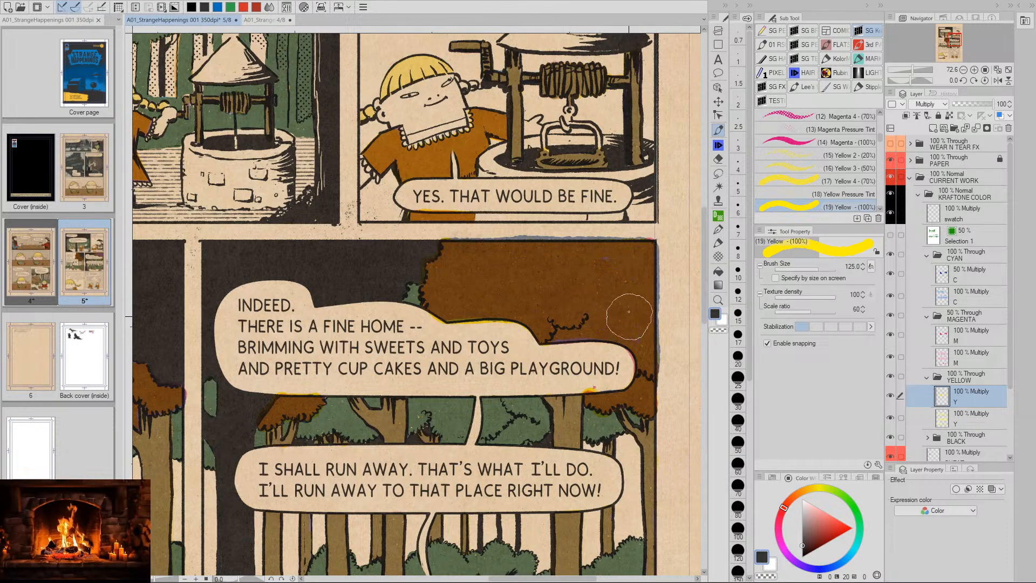
Reduce the brush size to 50 and paint yellow over the purple bush beside the rightmost tree trunk in the "INDEED" panel
key(space)
drag(630, 515, 610, 305)
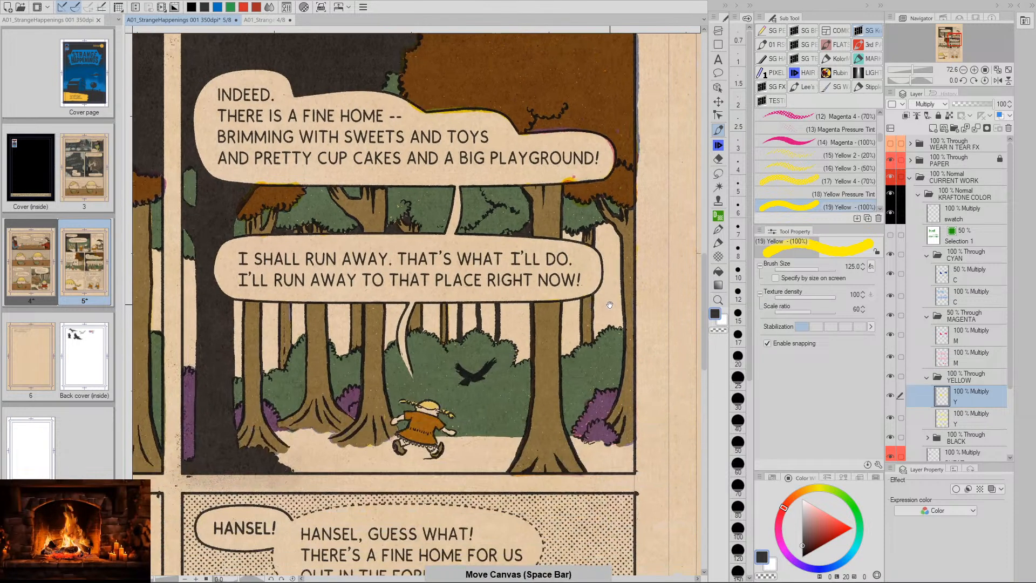
key(bracketleft)
key(bracketleft)
key(bracketleft)
key(bracketleft)
key(bracketleft)
mouse_move(607, 407)
mouse_down()
mouse_move(610, 394)
mouse_move(582, 432)
mouse_move(598, 419)
mouse_move(591, 434)
mouse_move(609, 435)
mouse_move(585, 434)
mouse_up()
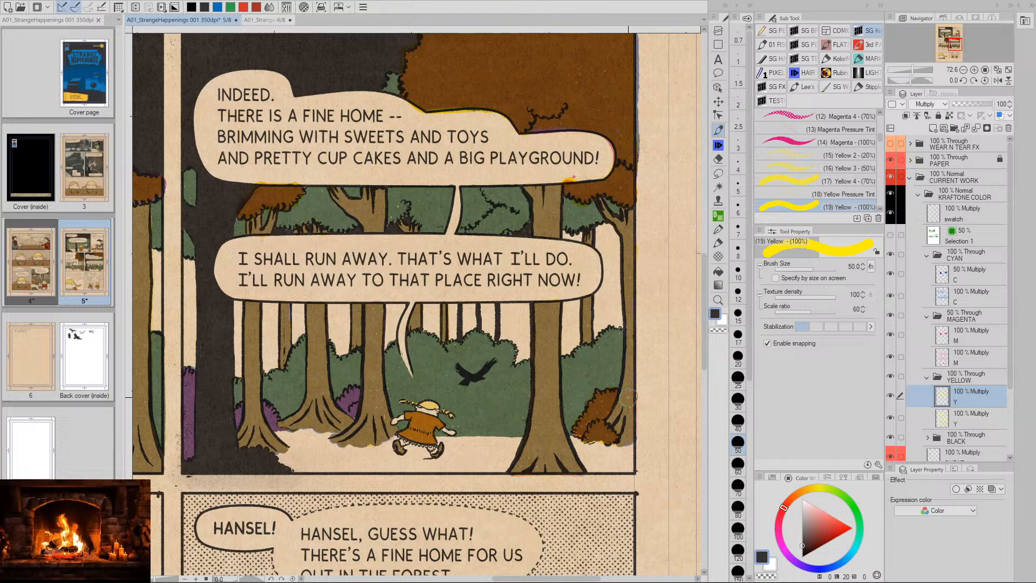
Paint yellow over the remaining purple bushes around the left-hand trunks of the "INDEED" panel, reducing the brush size to 30
drag(352, 392, 434, 389)
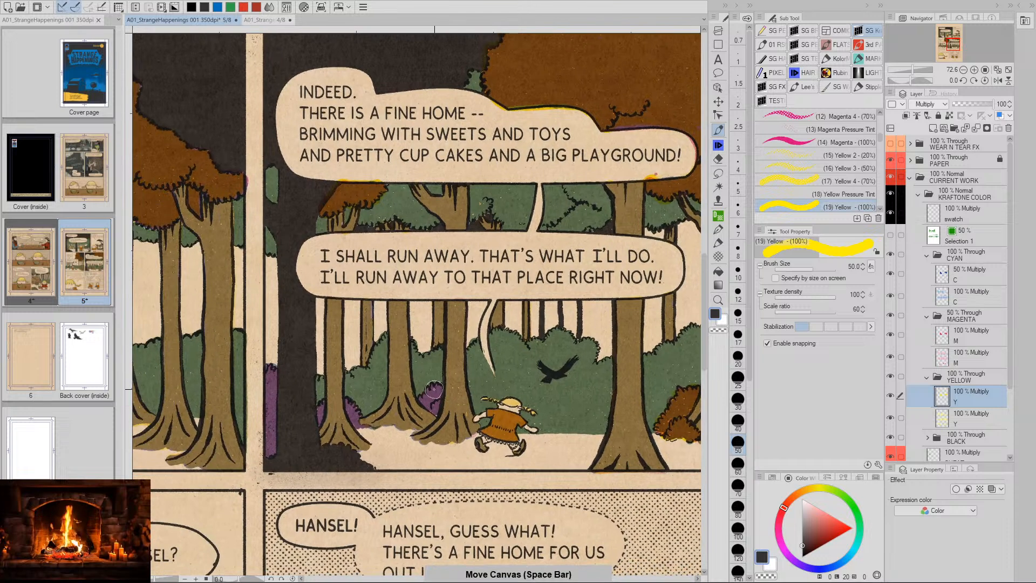
key(bracketleft)
key(bracketleft)
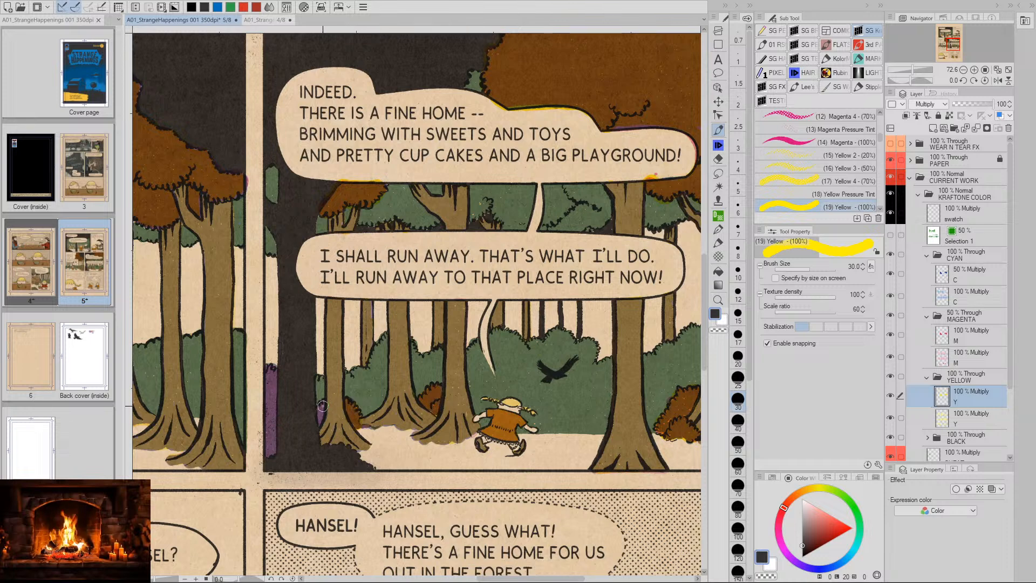
mouse_move(275, 372)
mouse_down()
mouse_move(267, 452)
mouse_move(272, 373)
mouse_up()
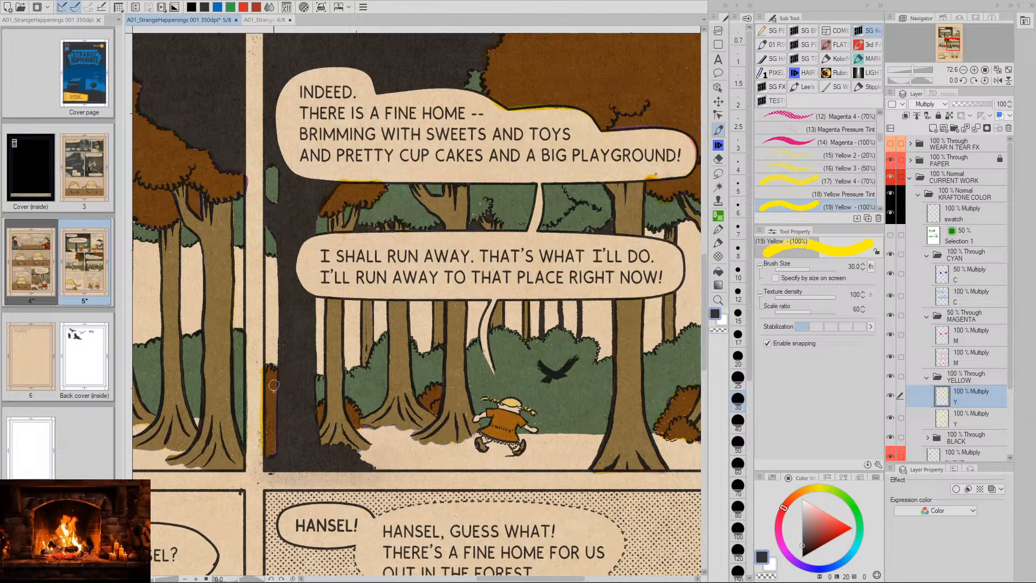
Set the MAGENTA layer folder's opacity to 100%
key(slash)
mouse_move(579, 445)
mouse_down()
mouse_move(535, 444)
mouse_move(583, 413)
mouse_move(566, 436)
mouse_up()
key(space)
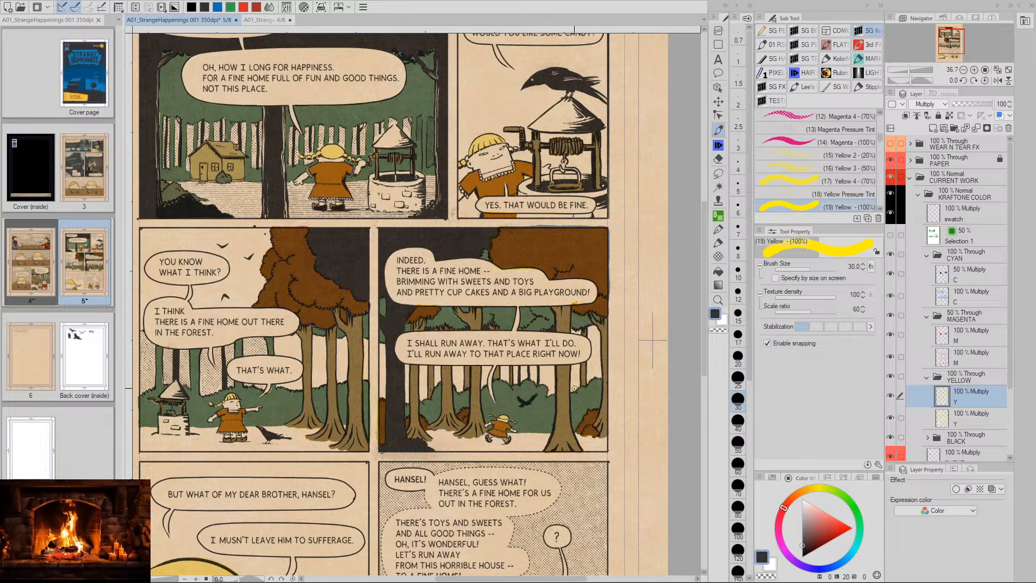
click(944, 319)
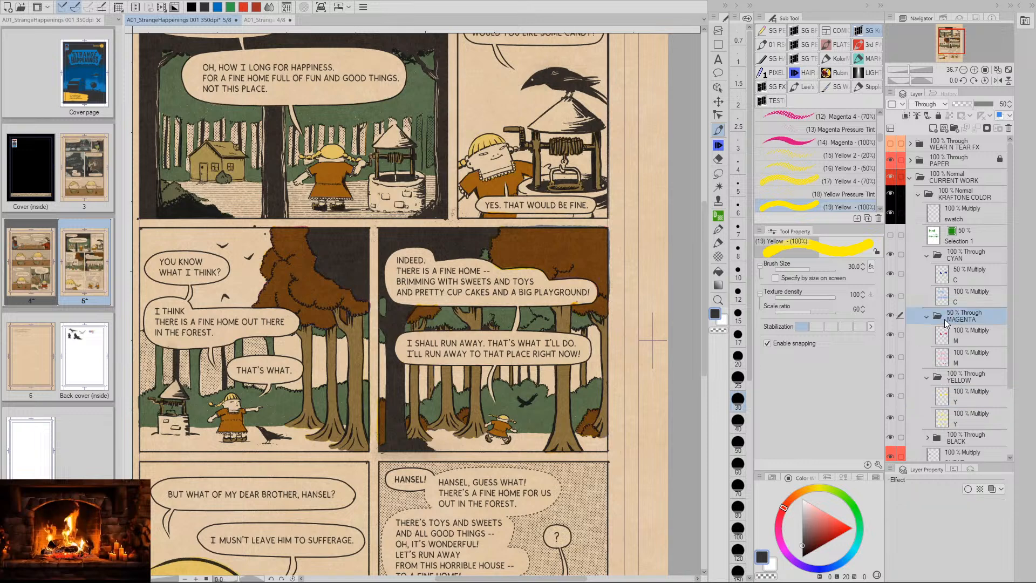
key(0)
click(959, 256)
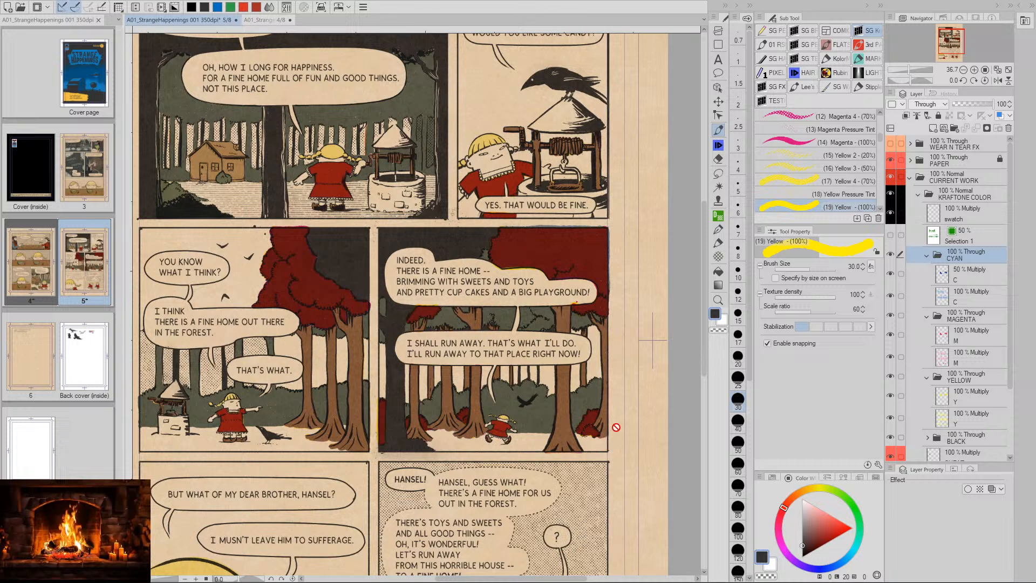
click(939, 340)
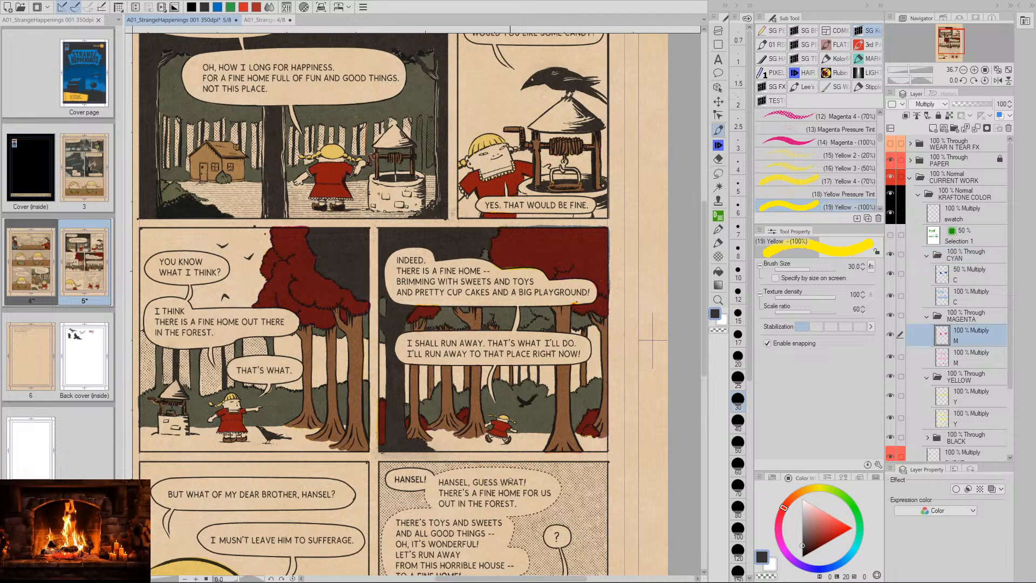
key(ctrl+u)
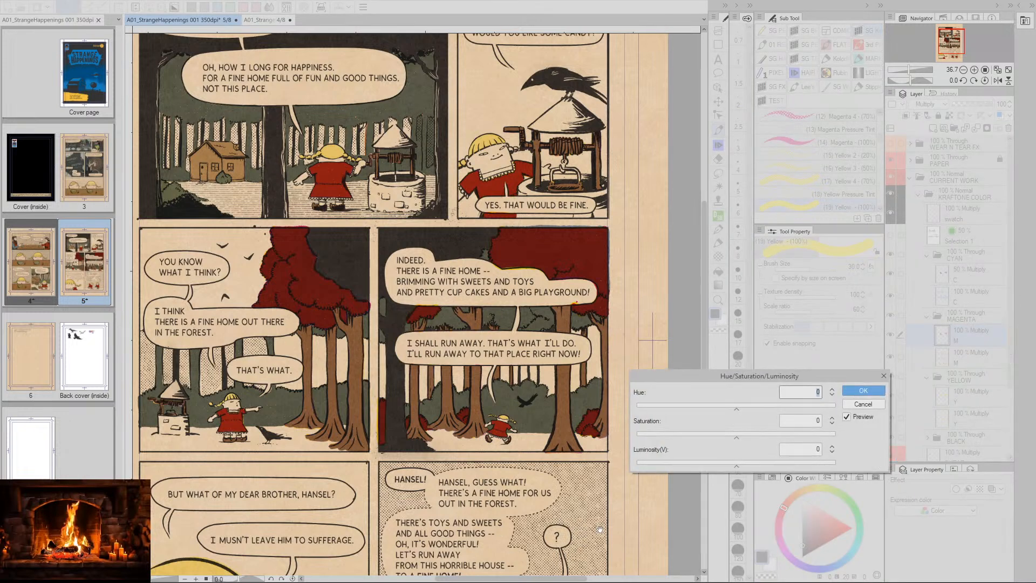
click(826, 448)
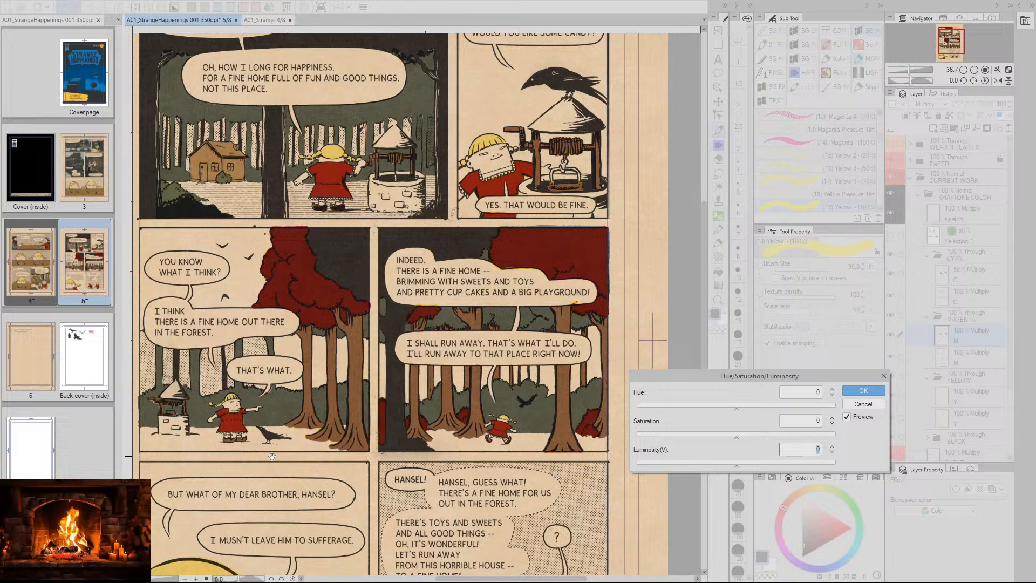
mouse_move(275, 438)
mouse_down()
mouse_move(297, 422)
mouse_move(275, 422)
mouse_up()
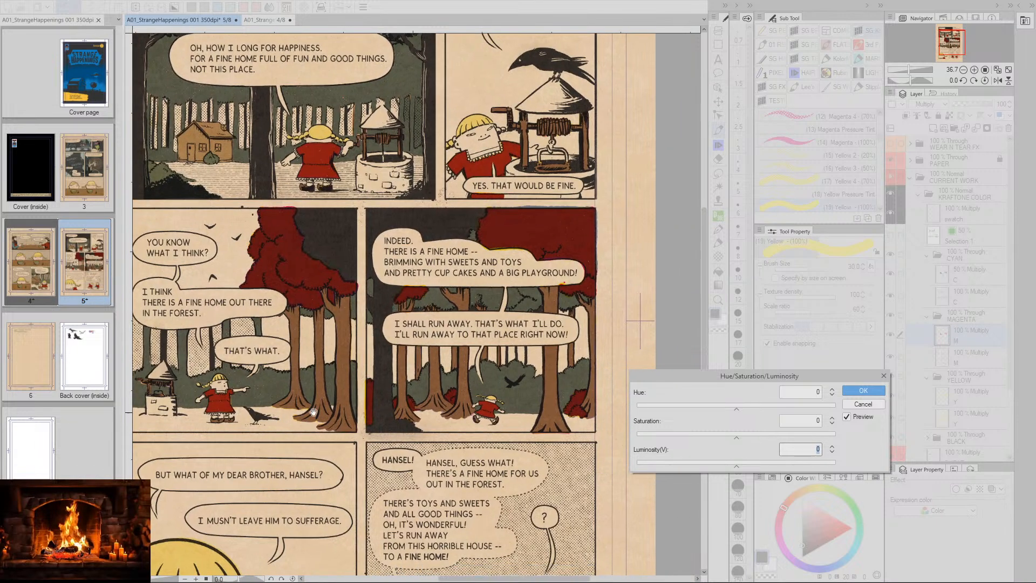
click(863, 391)
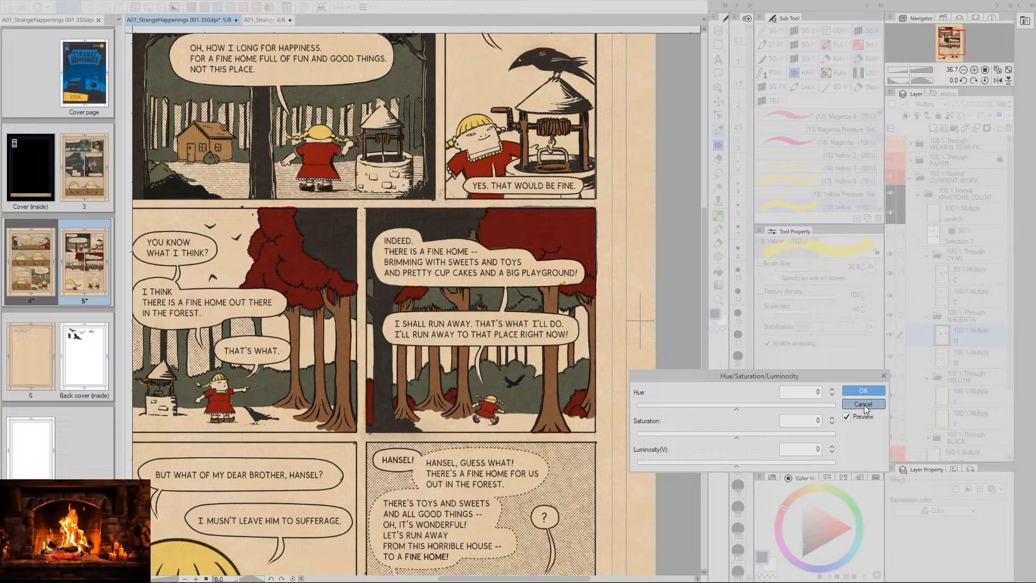
drag(348, 433, 426, 396)
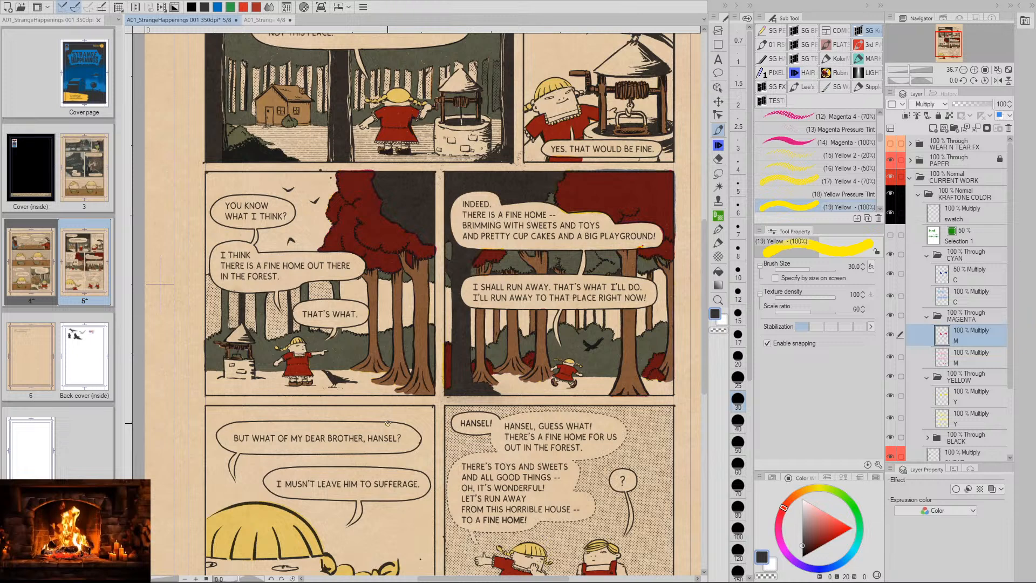
Make the lower layer of the MAGENTA folder active and switch the brush to the transparent color for erasing
click(945, 360)
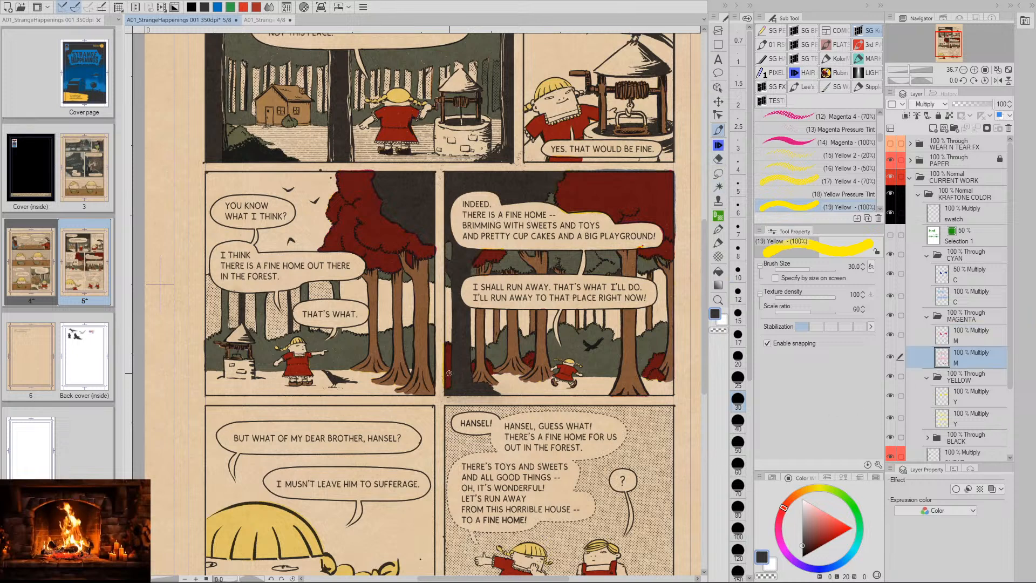
key(slash)
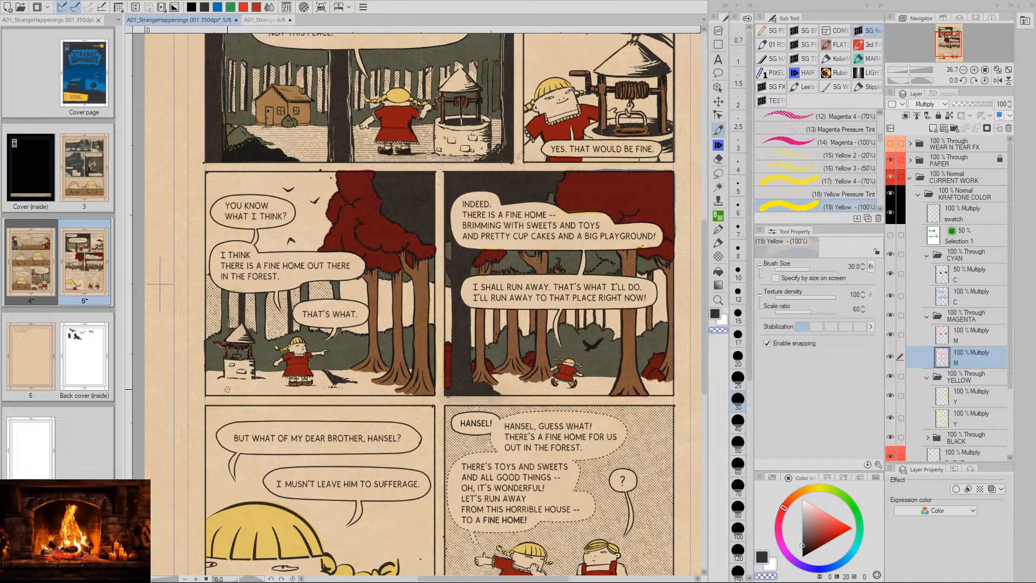
drag(265, 390, 303, 367)
key(space)
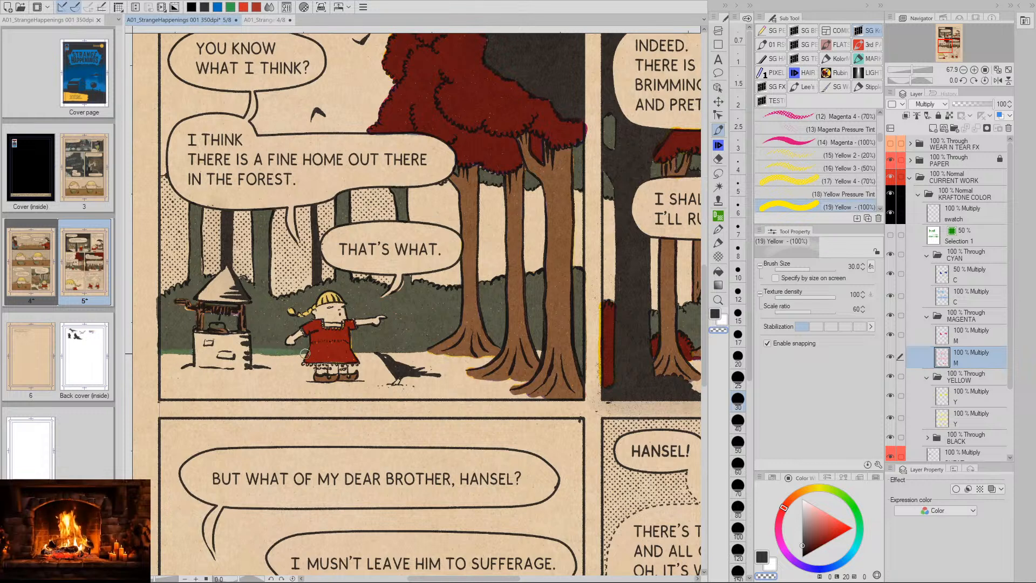
Try to erase the magenta along the base of the hedge around the girl in the "THAT'S WHAT" panel
drag(305, 354, 345, 352)
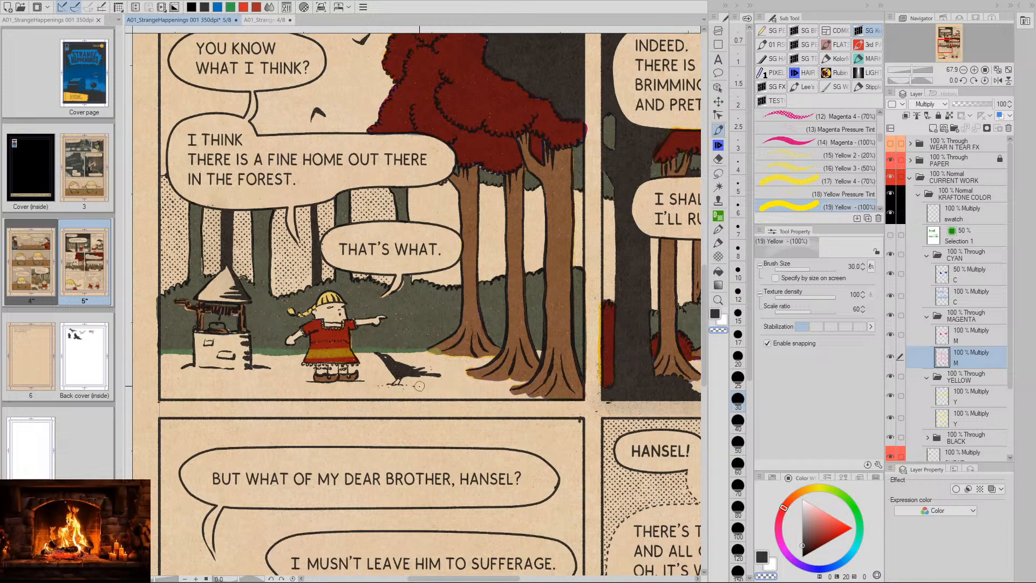
key(ctrl+z)
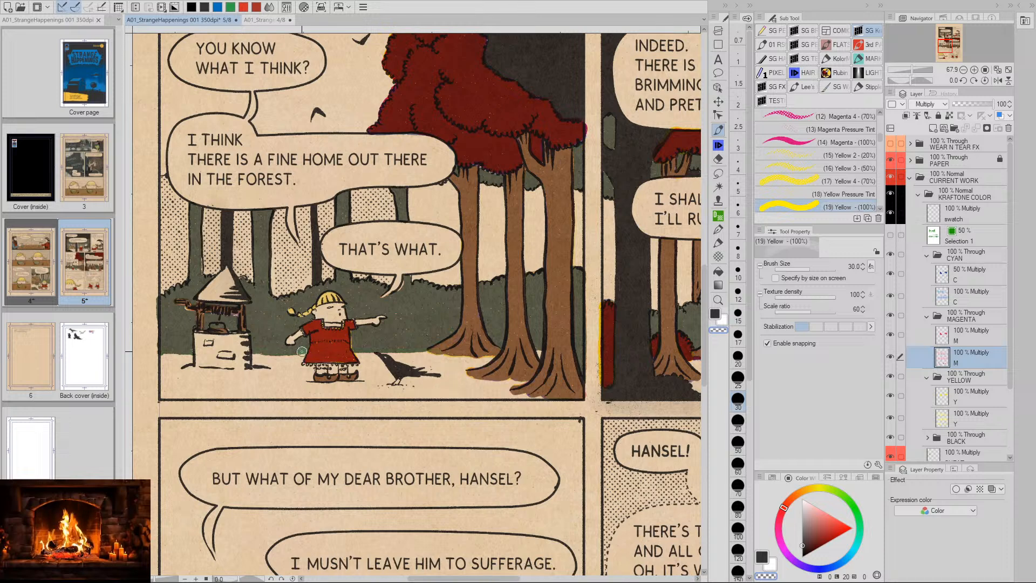
key(ctrl+z)
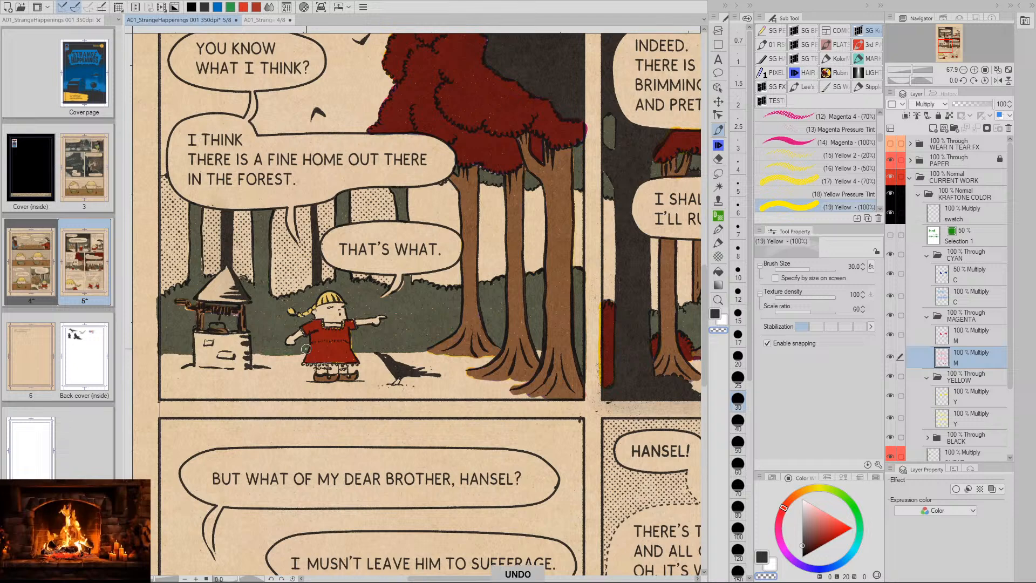
Lasso the strip at the base of the hedge from the panel's left border to the girl and clear its magenta
key(slash)
drag(287, 369, 376, 372)
key(space)
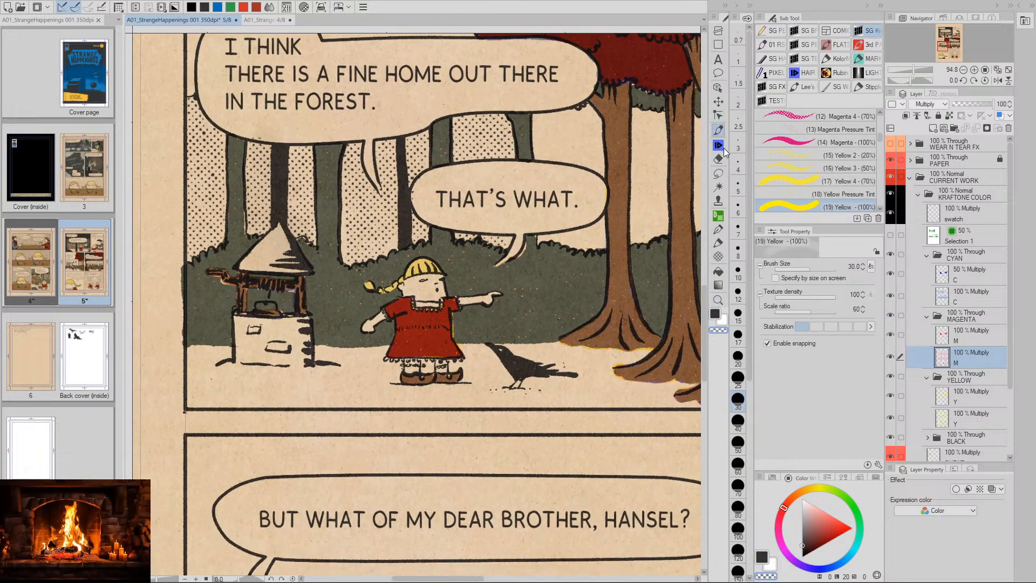
key(m)
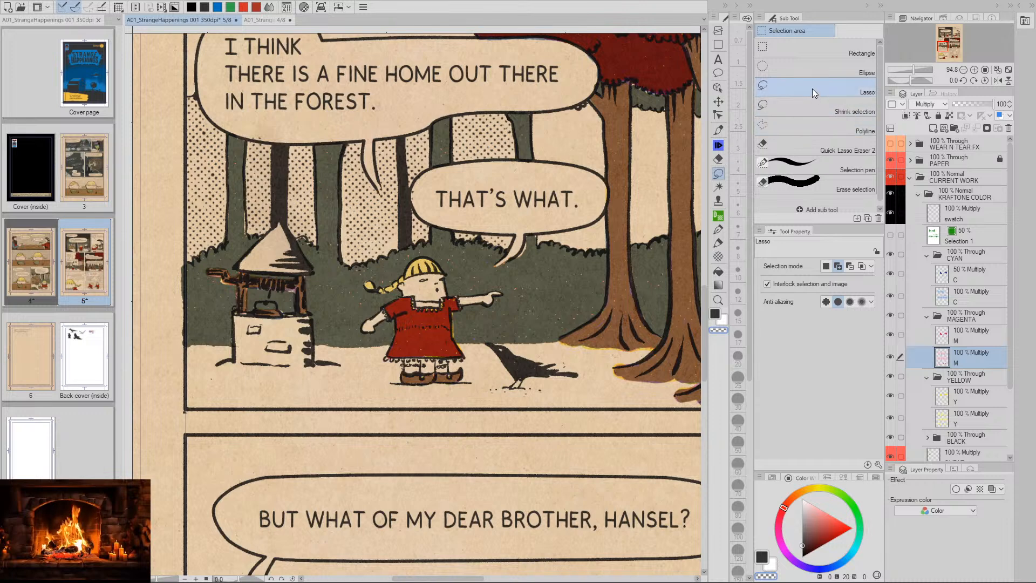
mouse_move(391, 349)
mouse_down()
mouse_move(186, 351)
mouse_move(185, 331)
mouse_move(255, 330)
mouse_up()
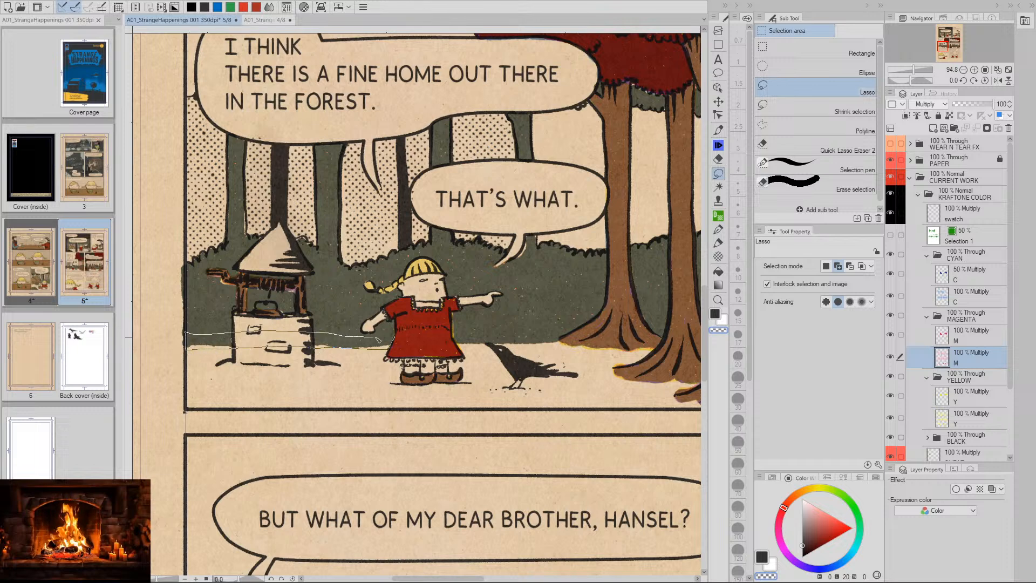
drag(395, 339, 395, 338)
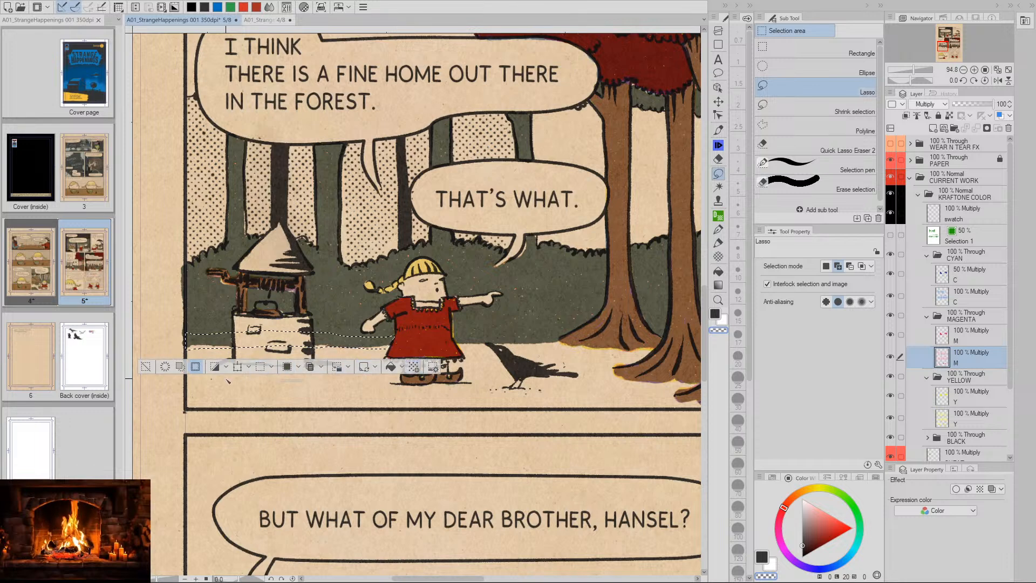
click(164, 368)
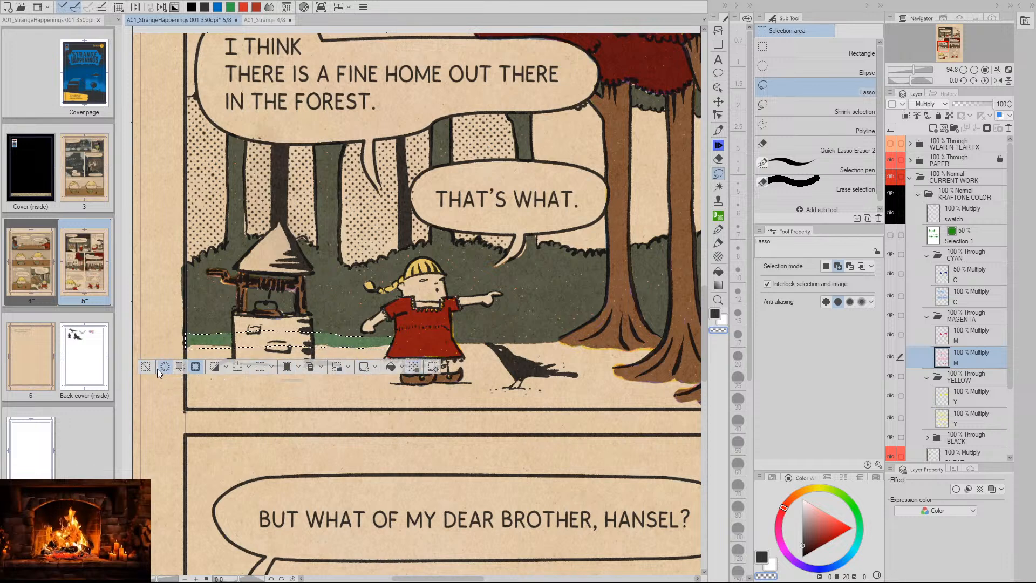
Add the hedge-base strip between the girl and the tree trunk to the lasso selection and clear its magenta
click(454, 338)
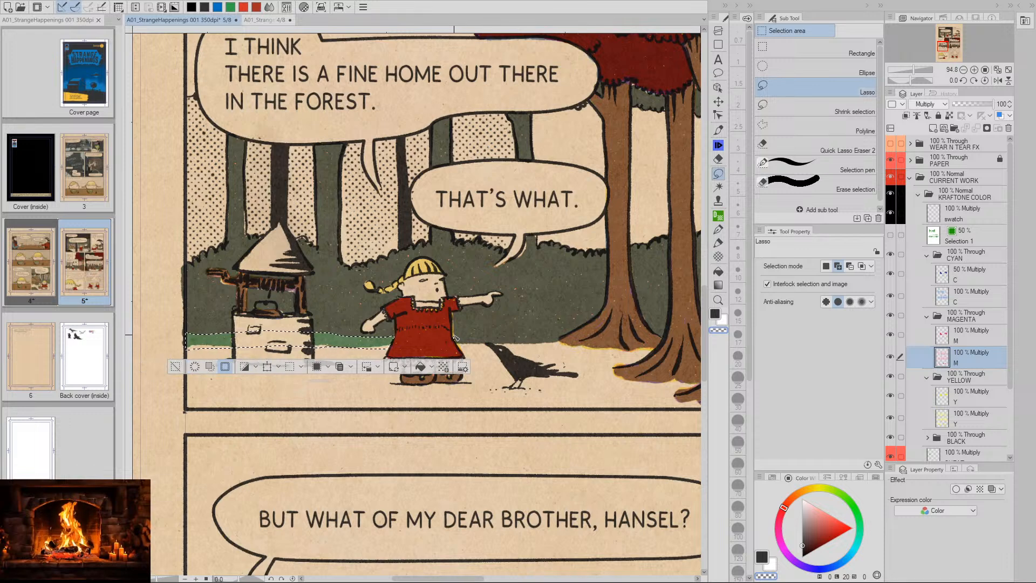
drag(453, 336, 562, 337)
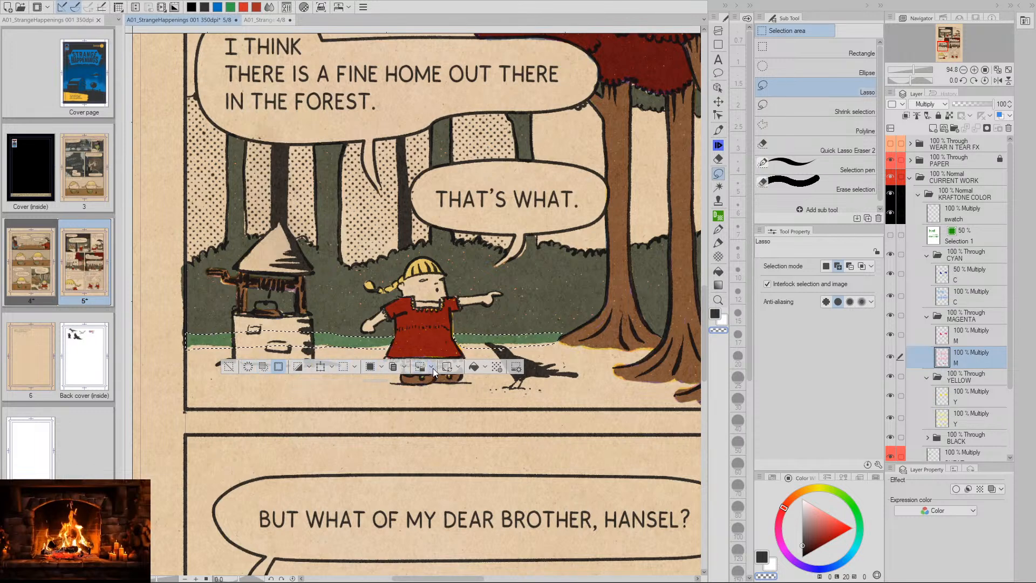
click(405, 368)
click(406, 367)
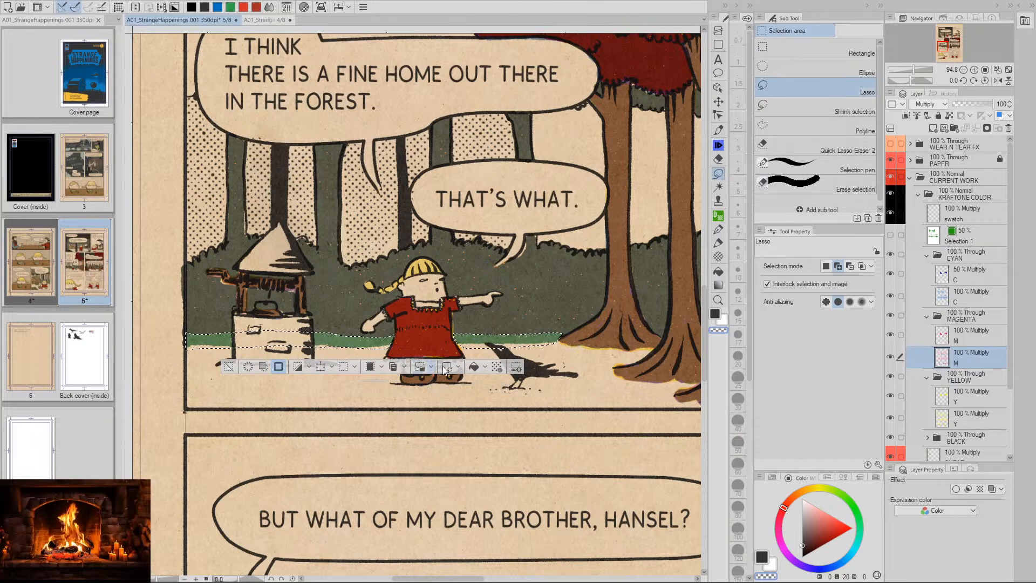
Clear the cyan inside the selected hedge-base strip on the lower layer of the CYAN folder
click(961, 296)
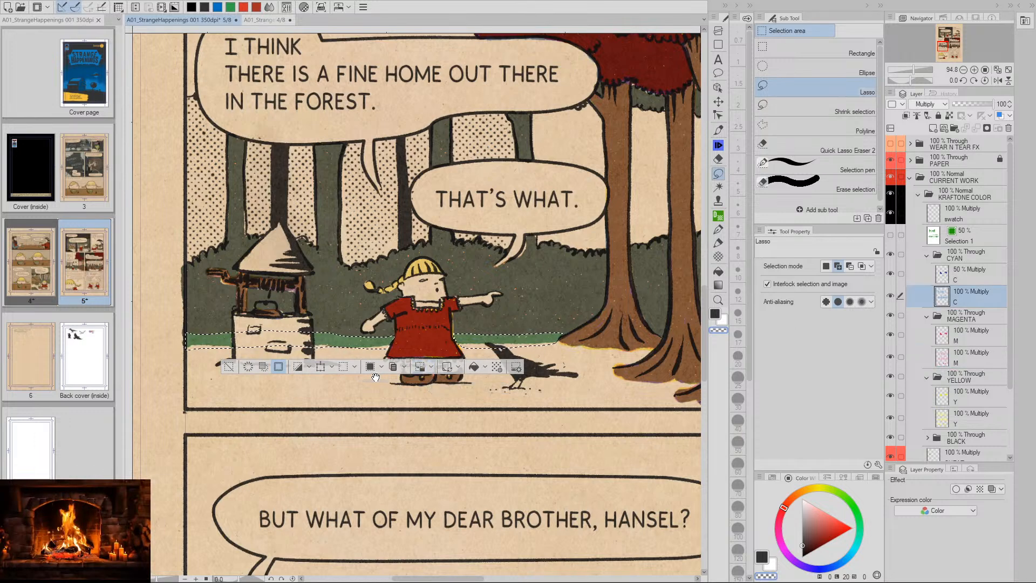
click(248, 368)
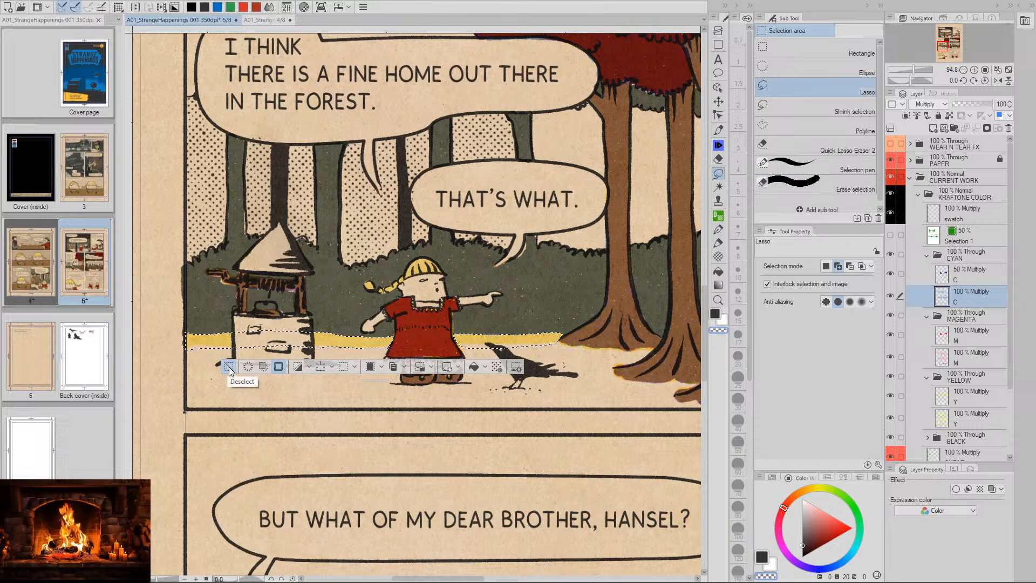
click(935, 394)
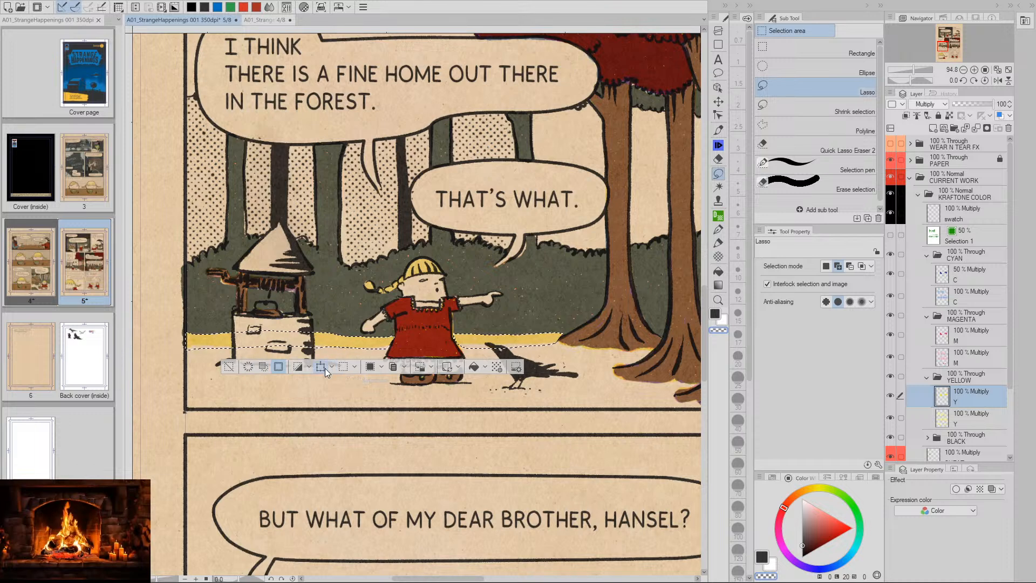
click(370, 367)
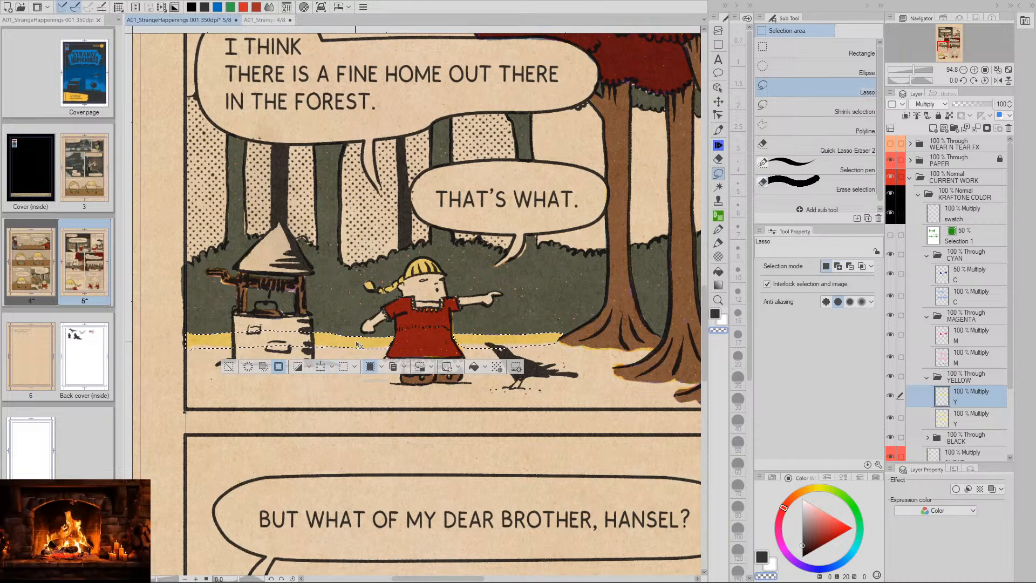
drag(355, 342, 357, 336)
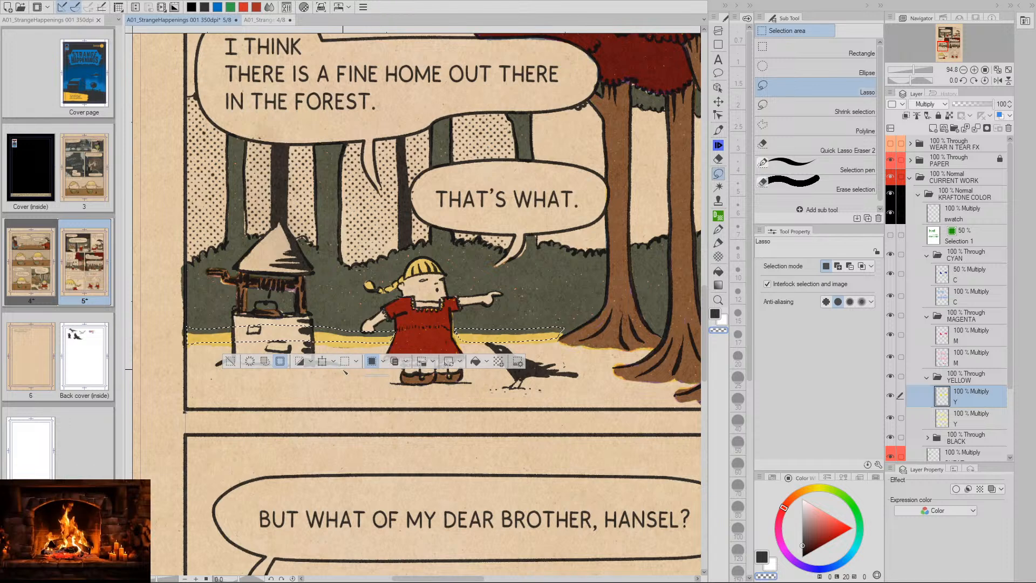
key(ctrl+z)
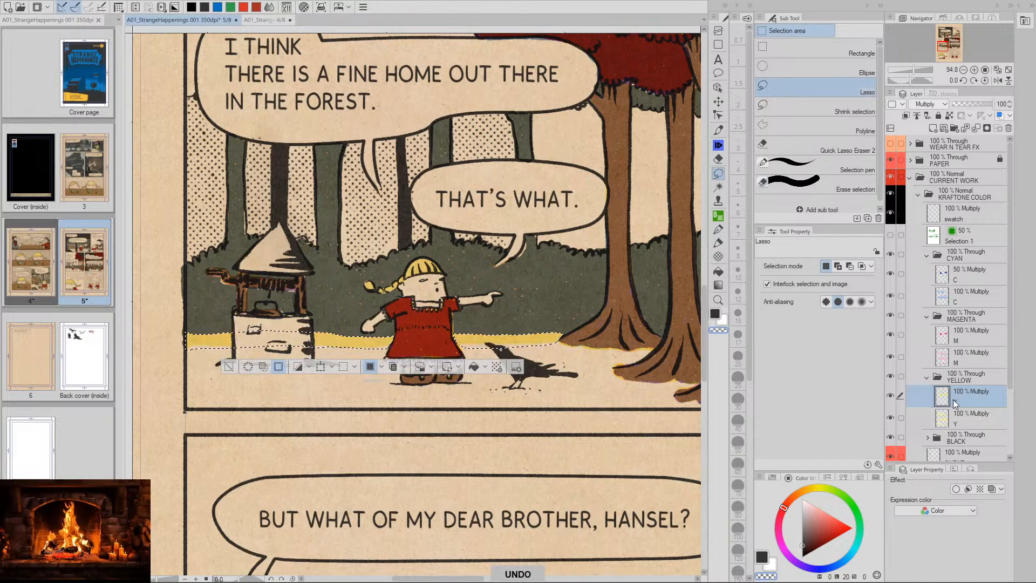
Try to clear the yellow inside the selected hedge-base strip on the lower layer of the YELLOW folder, then deselect
click(948, 418)
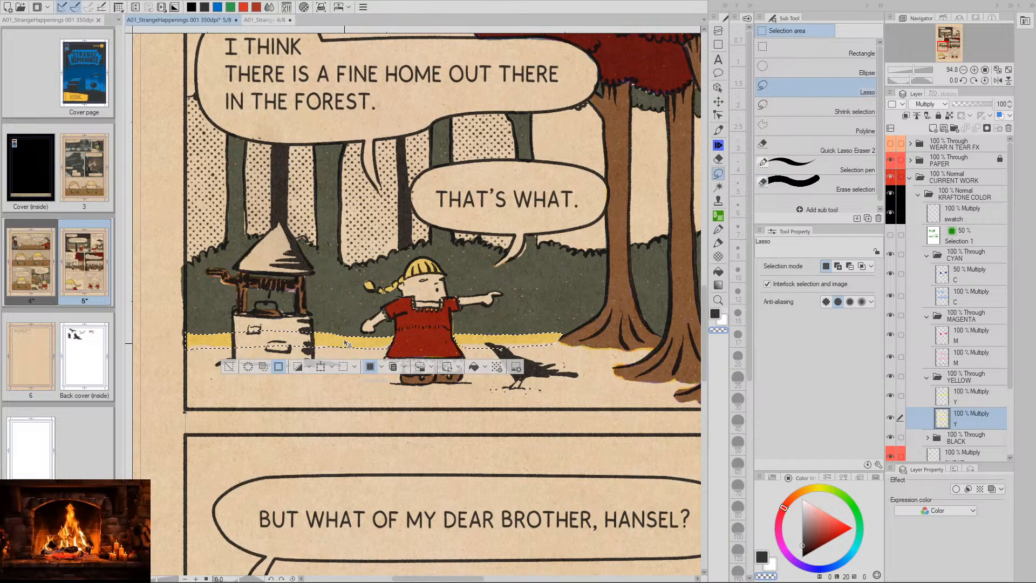
drag(345, 346, 348, 341)
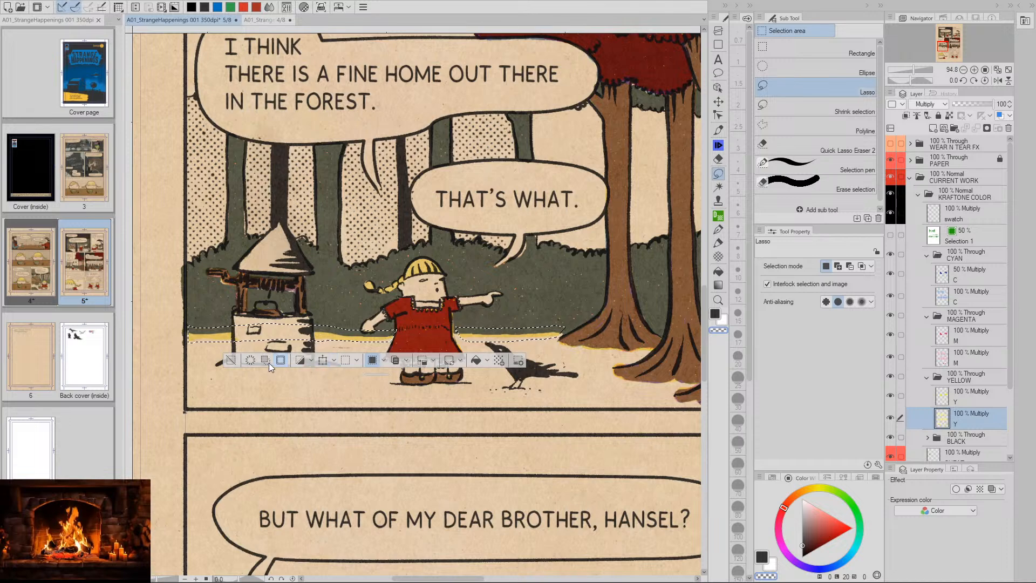
click(231, 360)
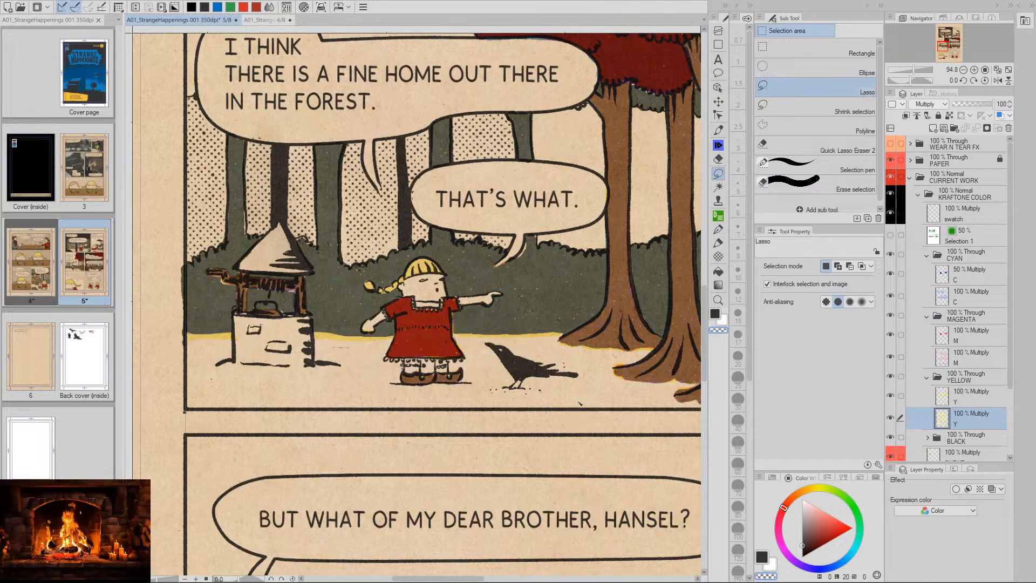
key(ctrl+space)
drag(596, 390, 532, 394)
key(space)
drag(612, 416, 463, 425)
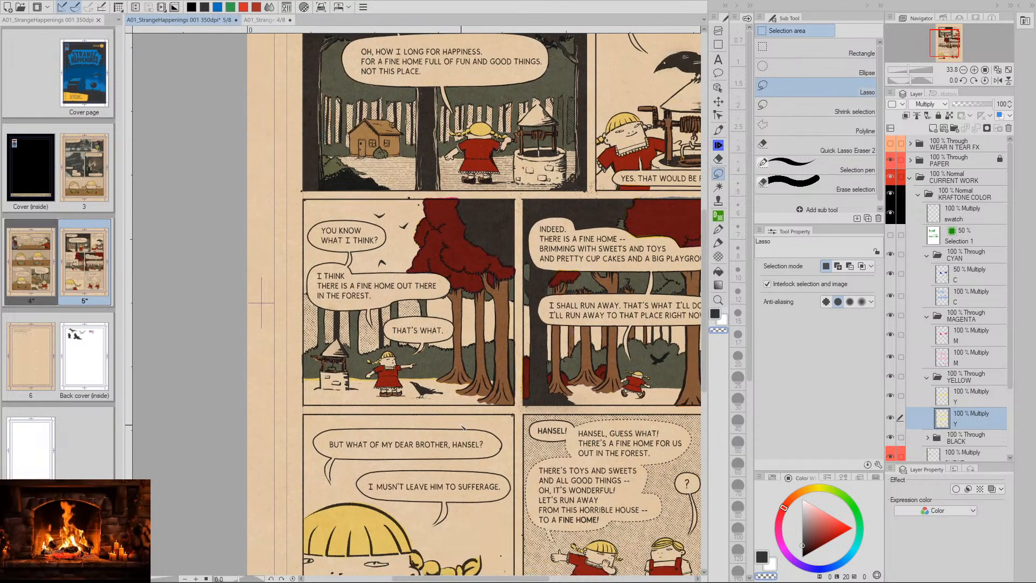
key(ctrl+z)
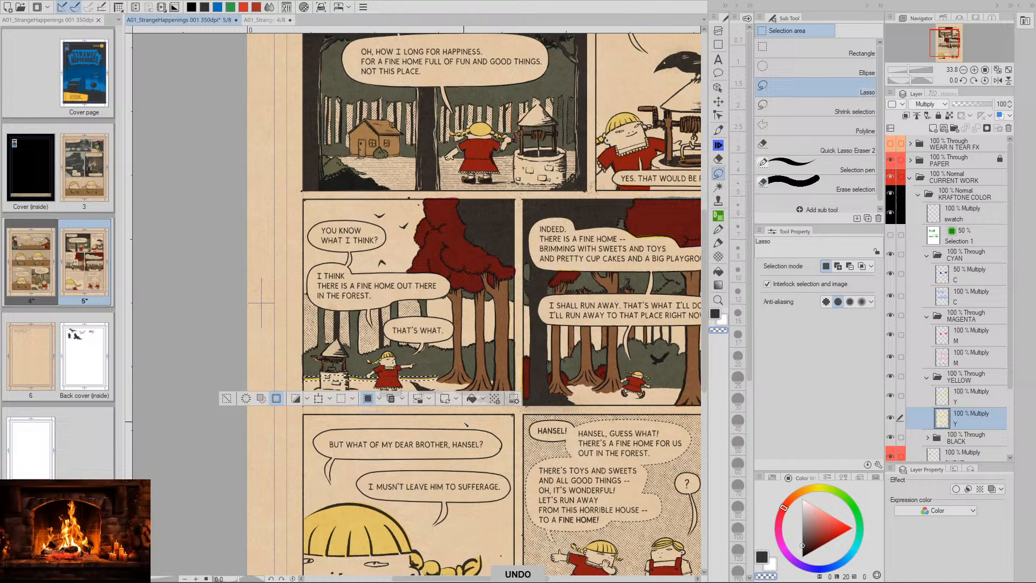
click(226, 398)
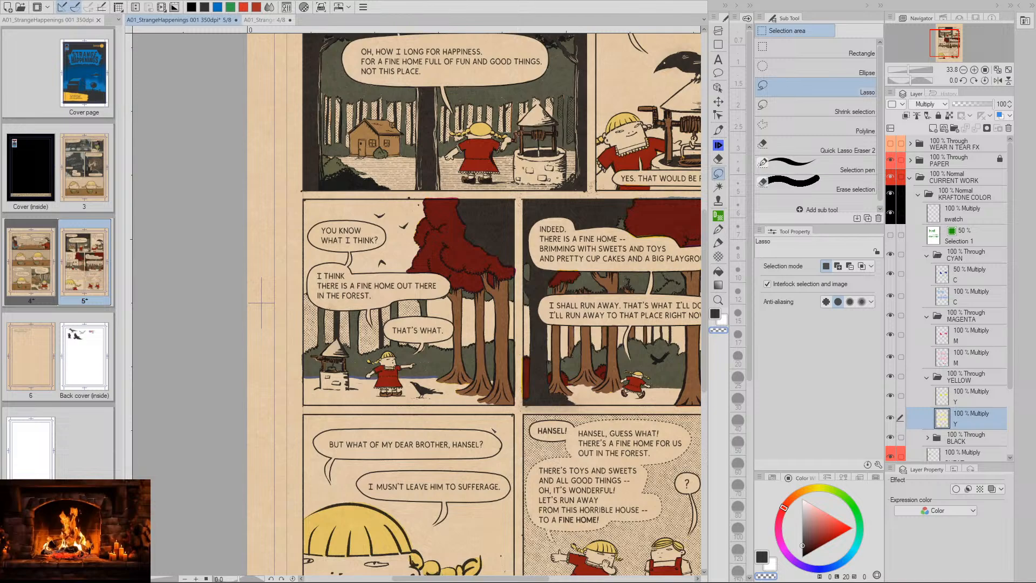
Undo back to the active hedge-base selection and clear its yellow on the lower layer of the YELLOW folder
key(space)
mouse_move(426, 390)
mouse_down()
mouse_move(513, 372)
mouse_move(502, 377)
mouse_up()
key(slash)
key(l)
key(ctrl+z)
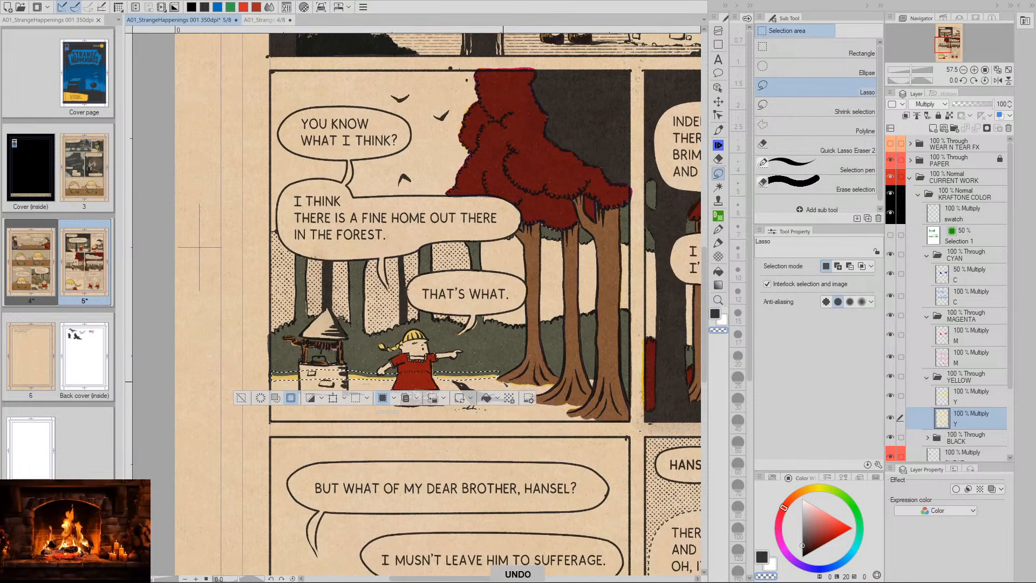
key(ctrl+z)
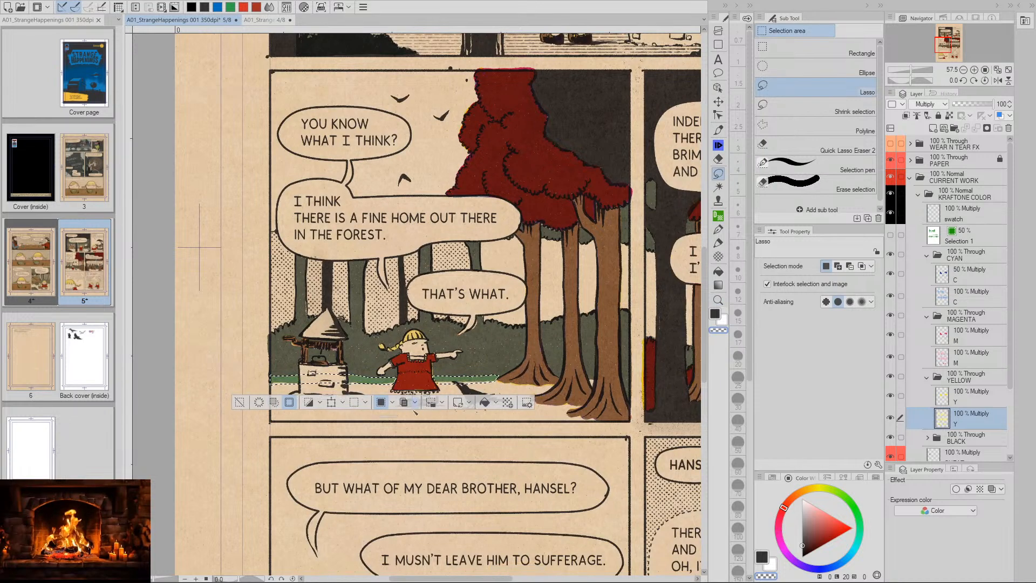
click(265, 403)
click(258, 403)
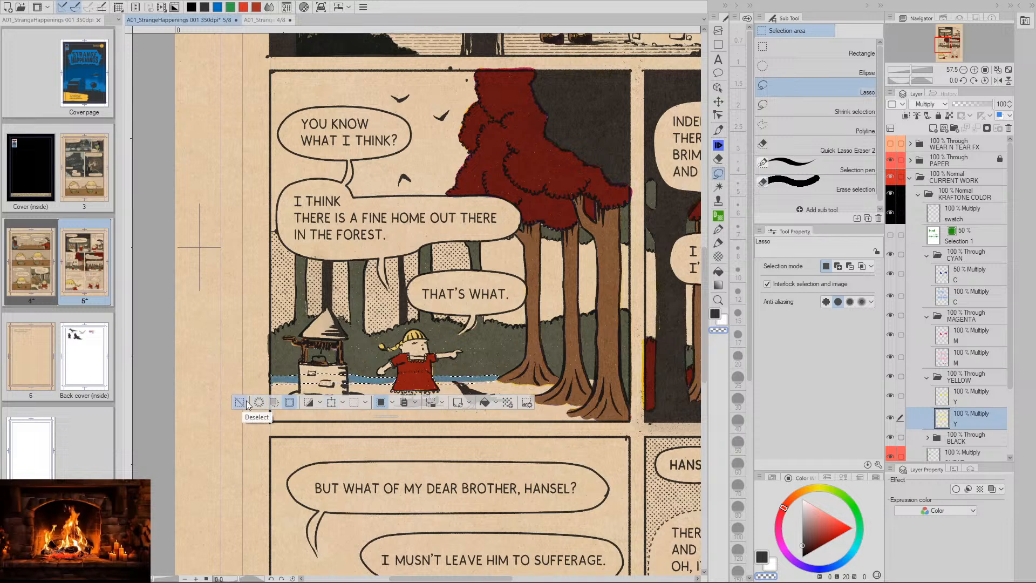
Clear the remaining cyan in the hedge-base strip on the lower layer of the CYAN folder and deselect
click(952, 297)
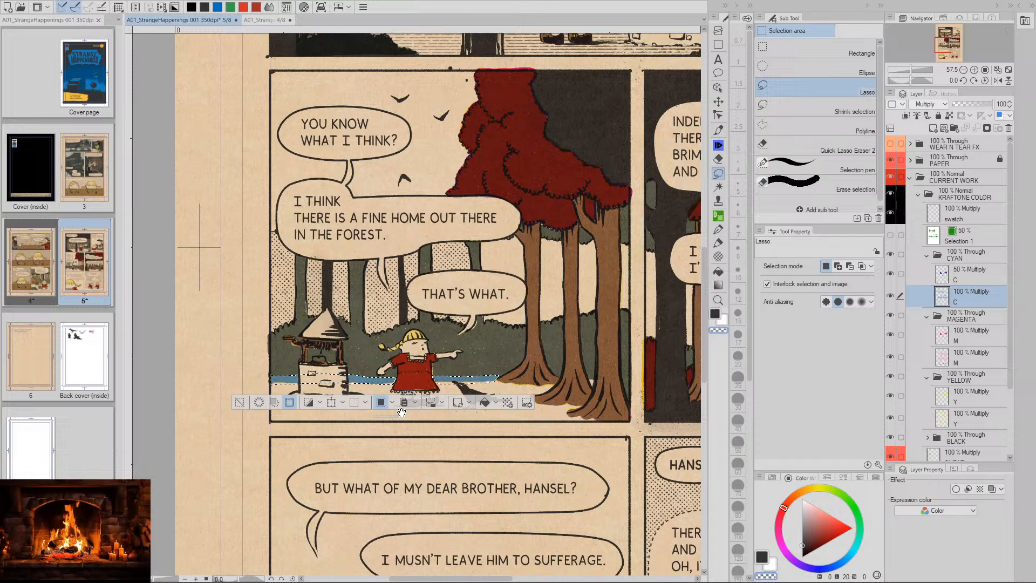
click(260, 403)
click(243, 403)
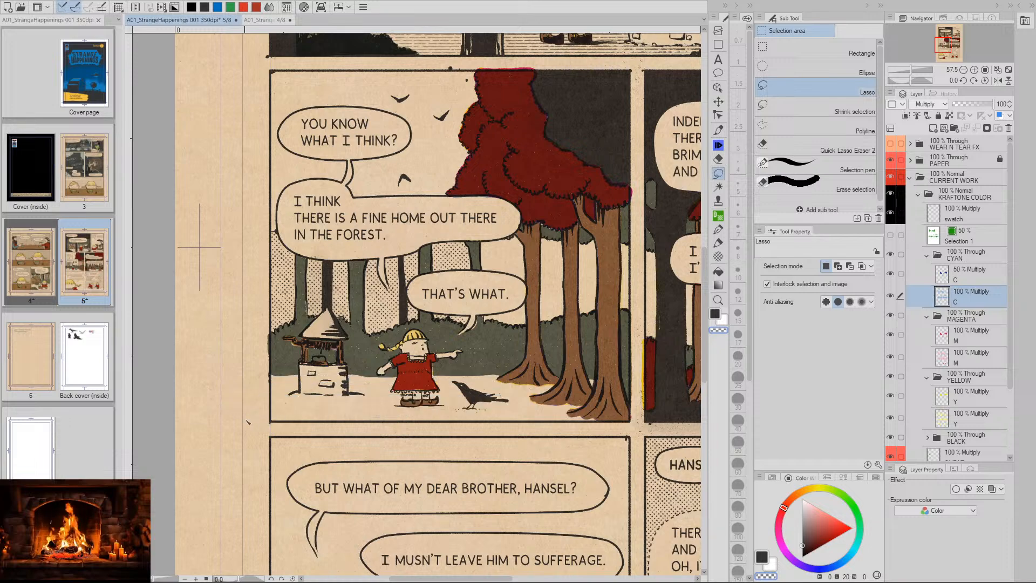
Examine the ground edge around the girl, crow and tree roots up close, then check the page's lower panels
drag(607, 417, 510, 388)
drag(510, 388, 443, 388)
drag(597, 409, 481, 371)
drag(510, 430, 497, 386)
mouse_move(336, 306)
mouse_down()
mouse_move(402, 364)
mouse_move(444, 337)
mouse_up()
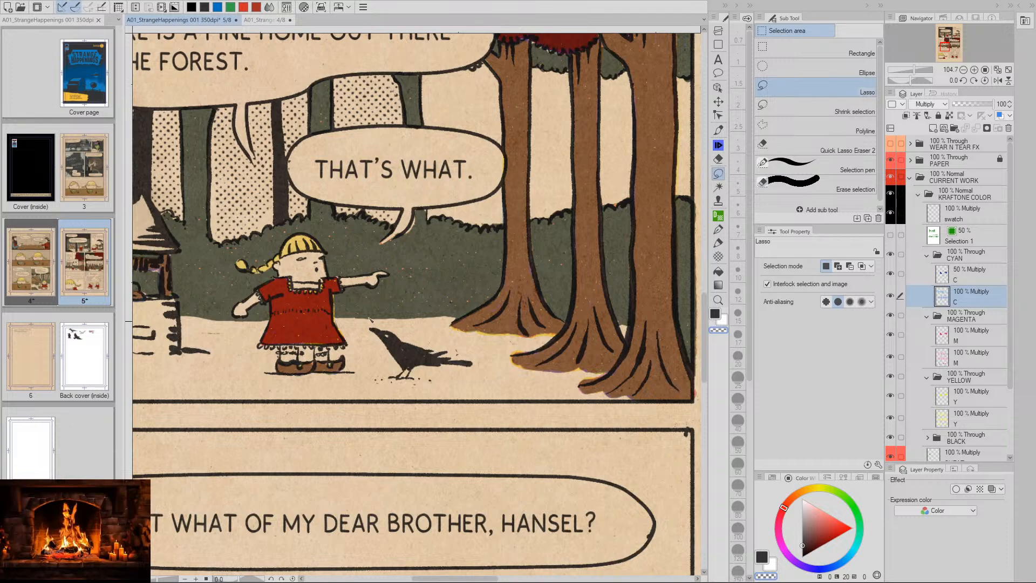
key(slash)
drag(540, 386, 483, 388)
key(space)
drag(584, 397, 469, 386)
key(space)
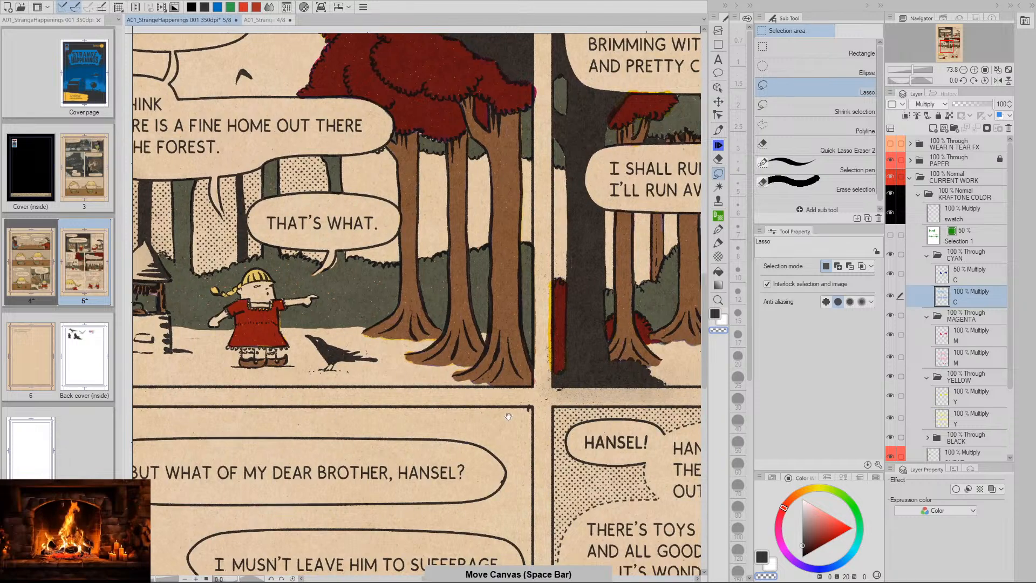
drag(508, 417, 472, 409)
key(slash)
drag(543, 411, 432, 411)
key(space)
drag(549, 424, 466, 398)
key(slash)
key(space)
drag(507, 531, 503, 495)
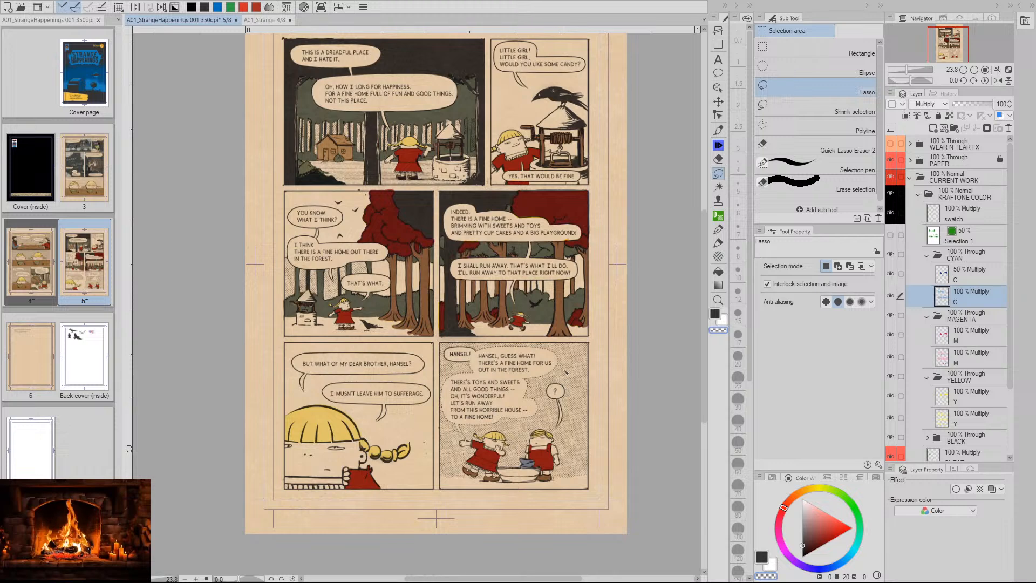
drag(547, 357, 522, 348)
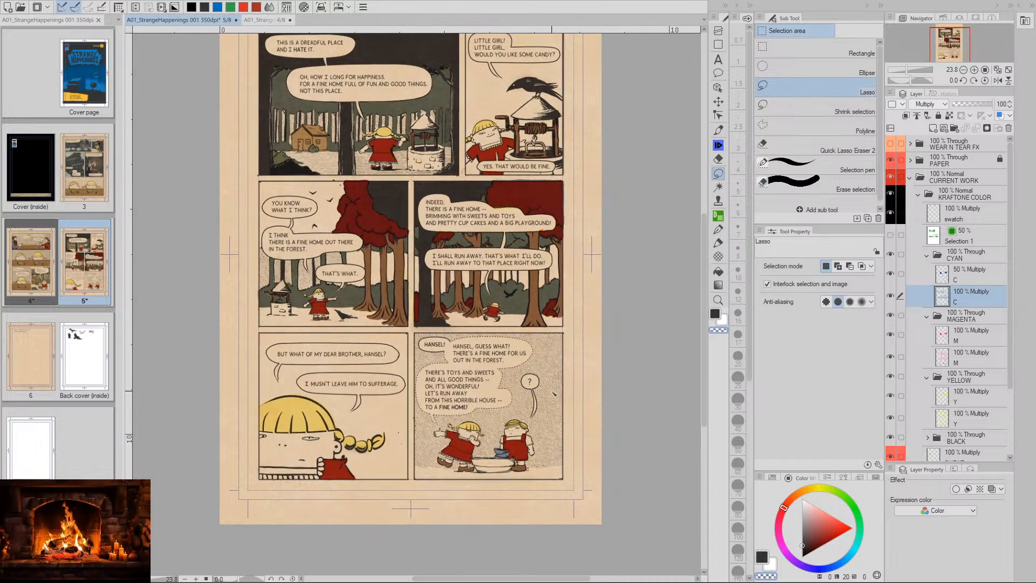
drag(550, 360, 542, 357)
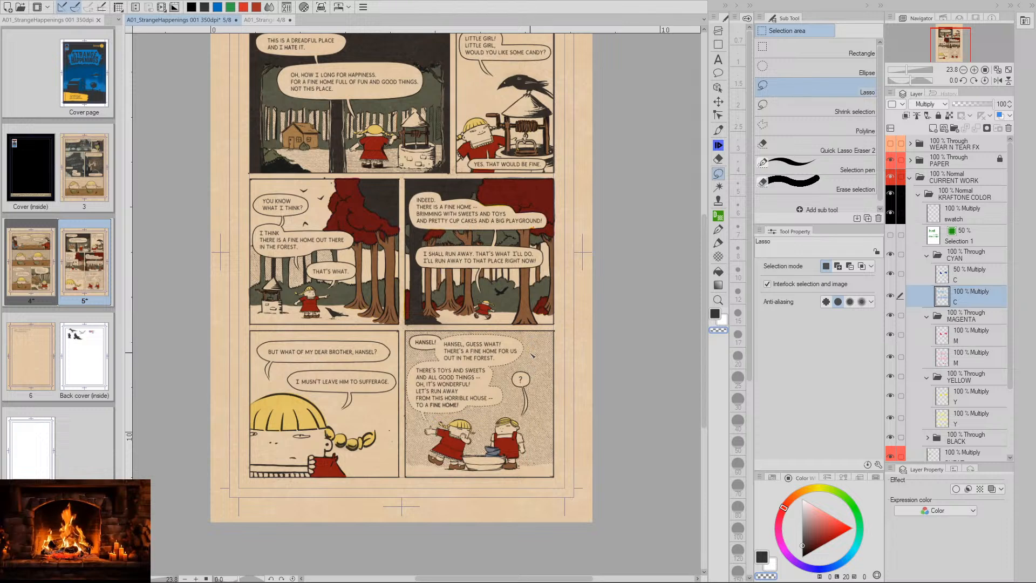
Paint the stacked bowls between the two children with the Magenta - (100%) brush on the upper layer of the MAGENTA folder
click(945, 340)
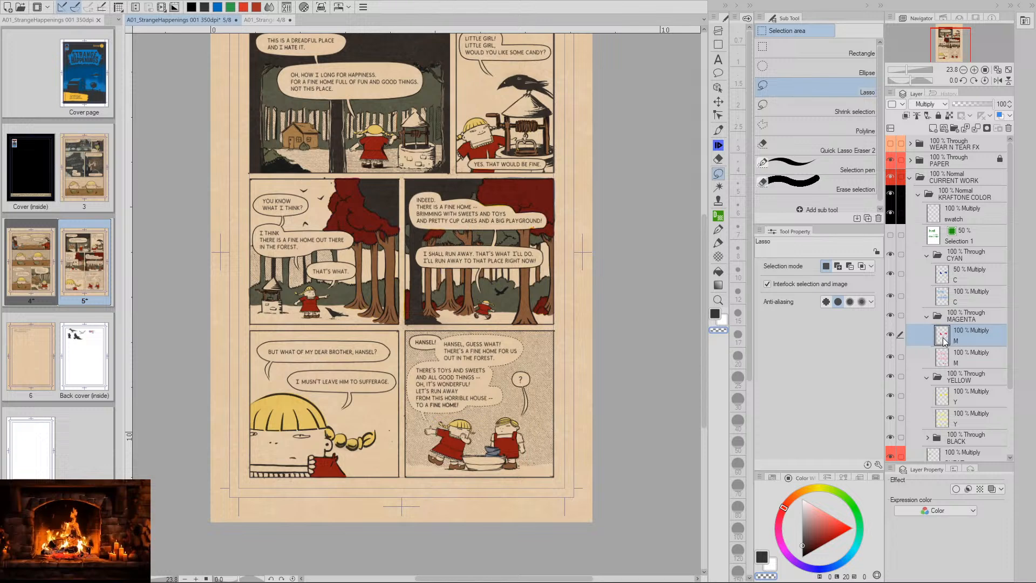
click(945, 402)
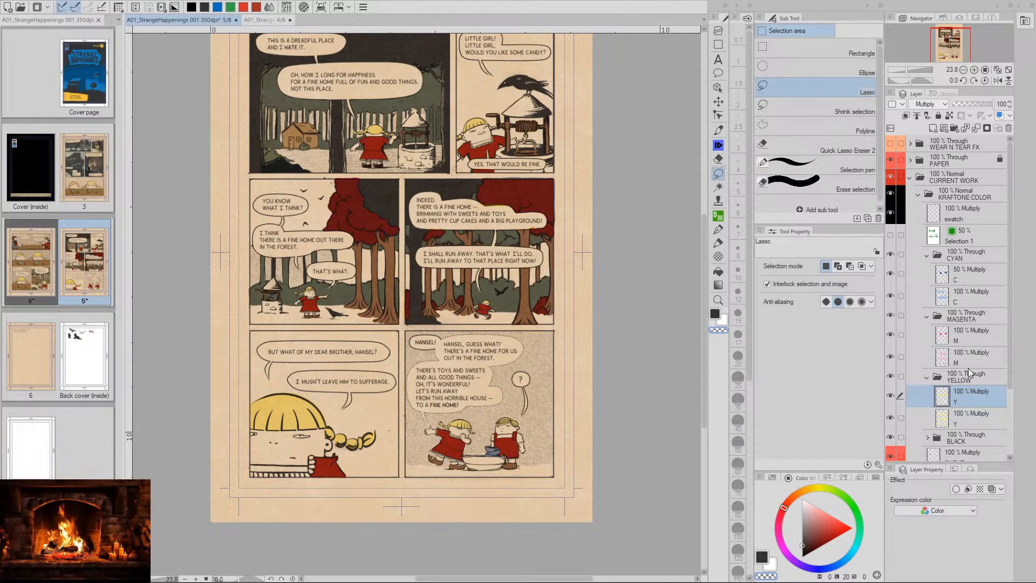
click(922, 342)
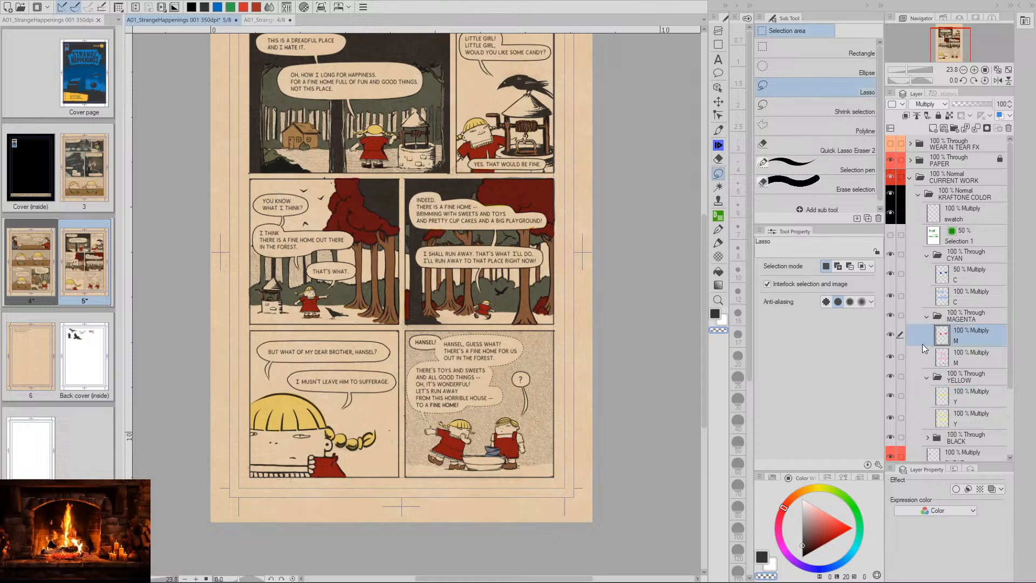
key(p)
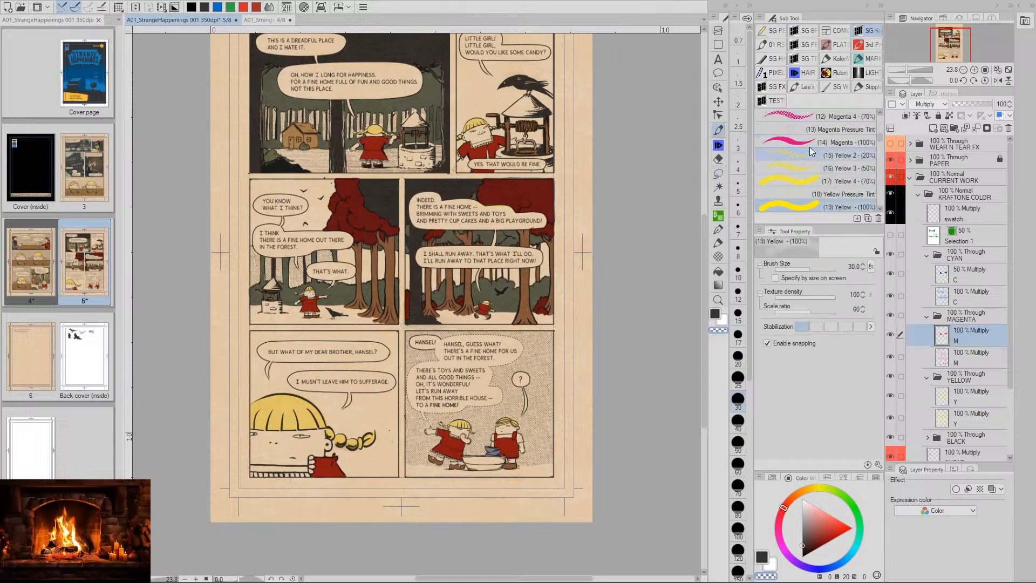
click(809, 143)
key(ctrl+space)
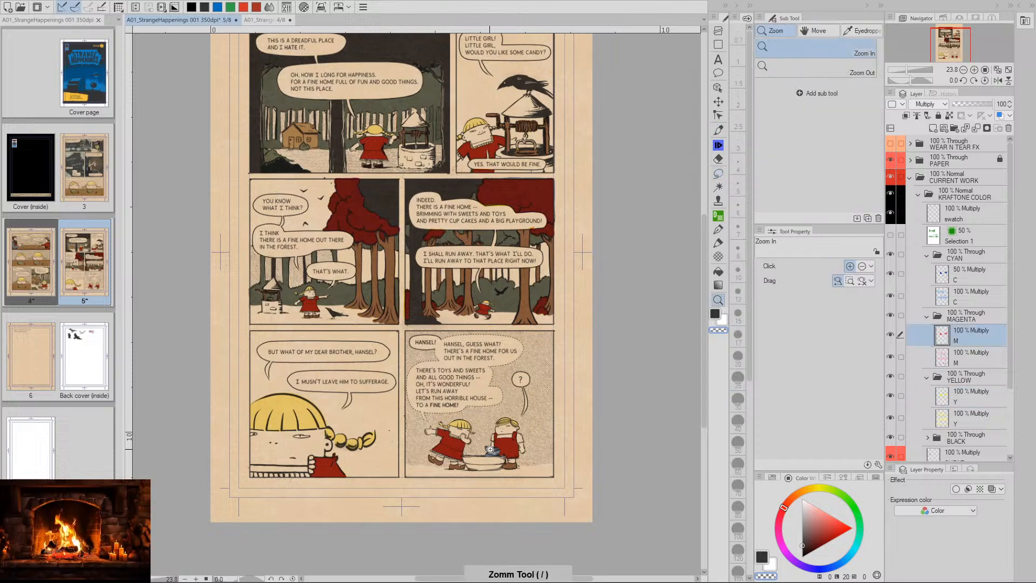
drag(488, 449, 523, 448)
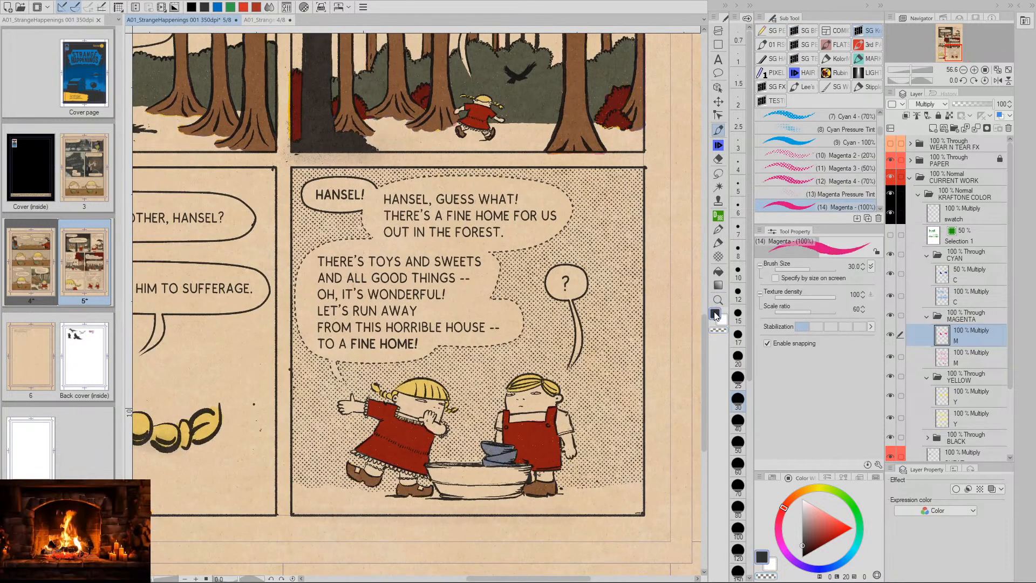
drag(488, 449, 485, 447)
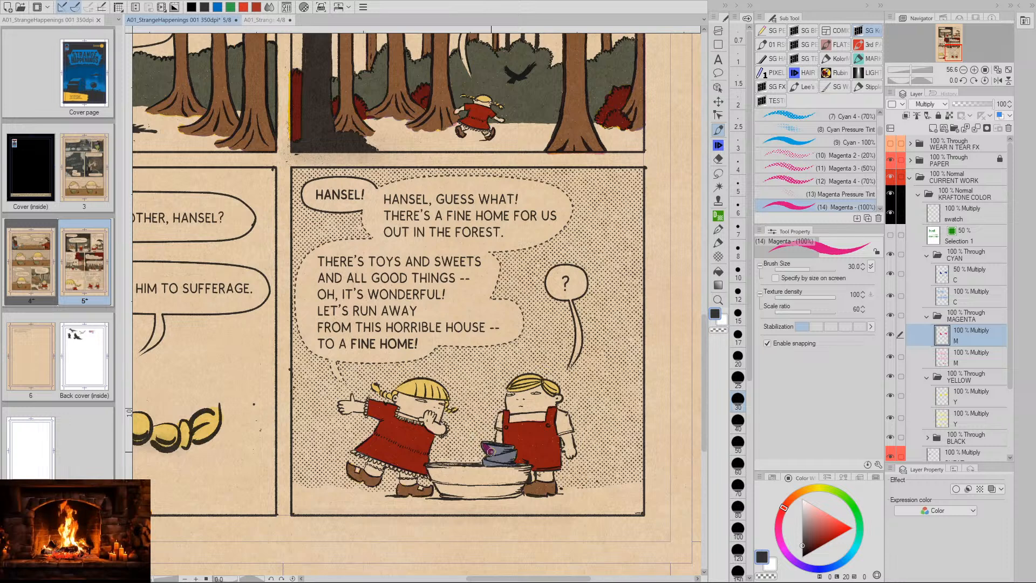
drag(487, 448, 488, 447)
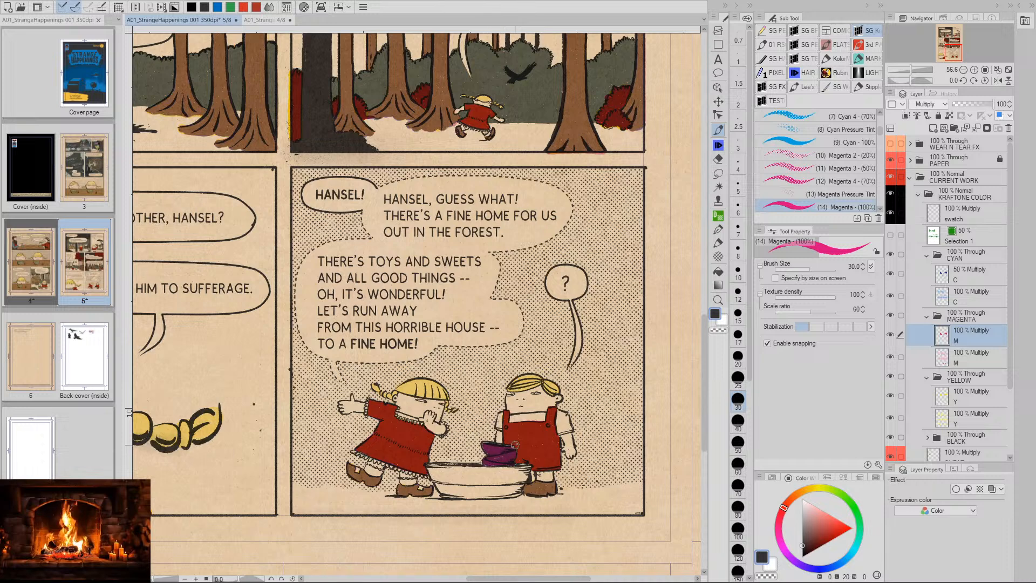
Paint the stacked bowls with the Yellow - (100%) brush on the upper layer of the YELLOW folder
click(944, 397)
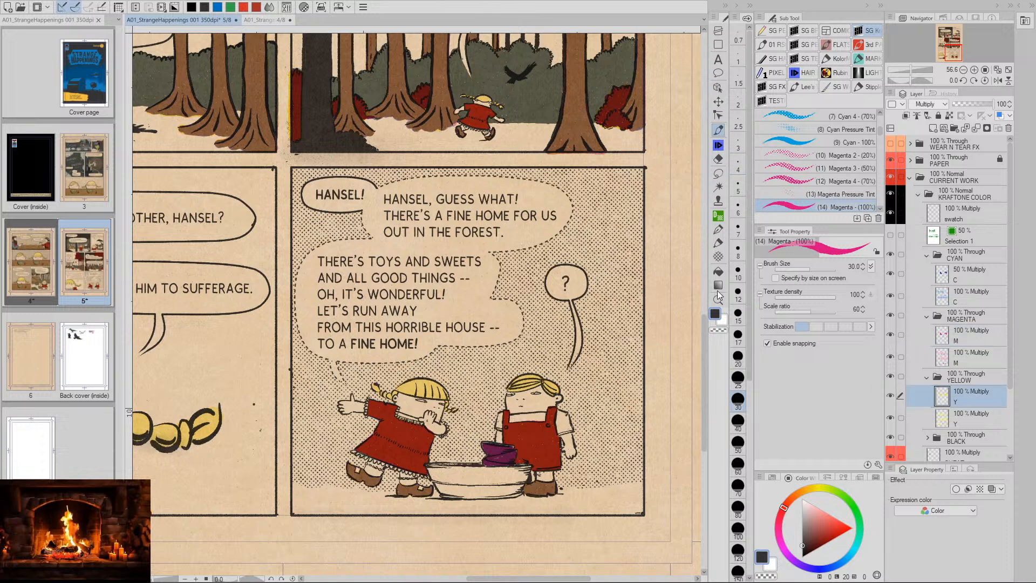
scroll(880, 131, down, 1)
scroll(880, 131, down, 4)
click(810, 206)
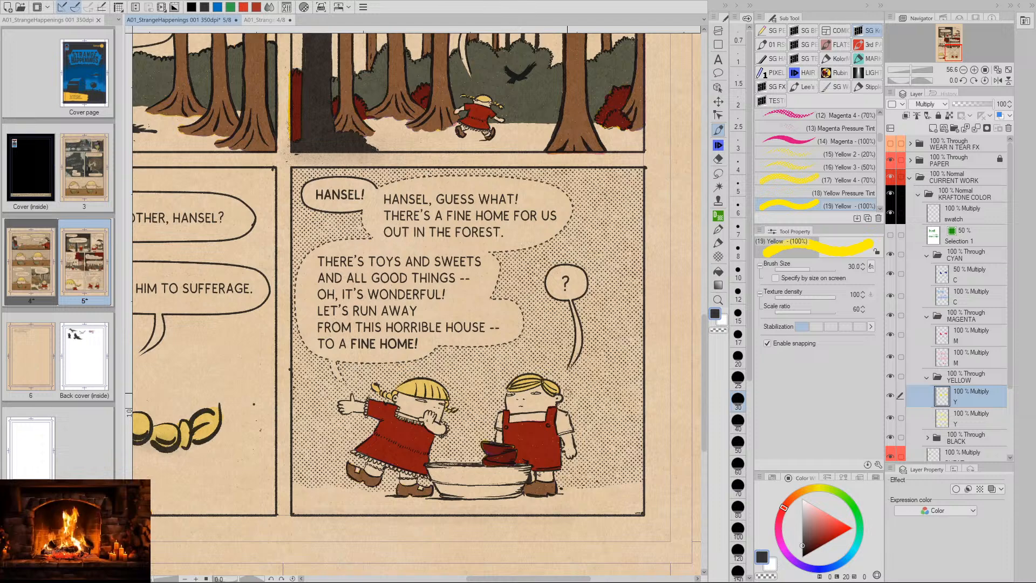
Make the lower layer of the YELLOW folder active for the forest panels and set the Magenta 3 - (50%) brush to size 200
key(space)
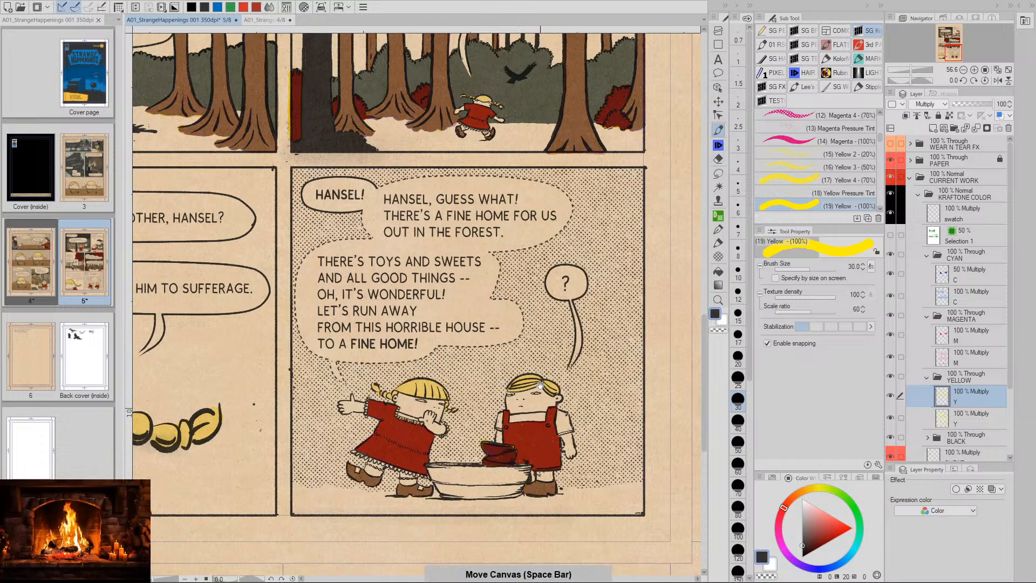
drag(532, 334, 532, 427)
key(slash)
mouse_move(549, 284)
mouse_down()
mouse_move(538, 273)
mouse_move(541, 328)
mouse_up()
key(space)
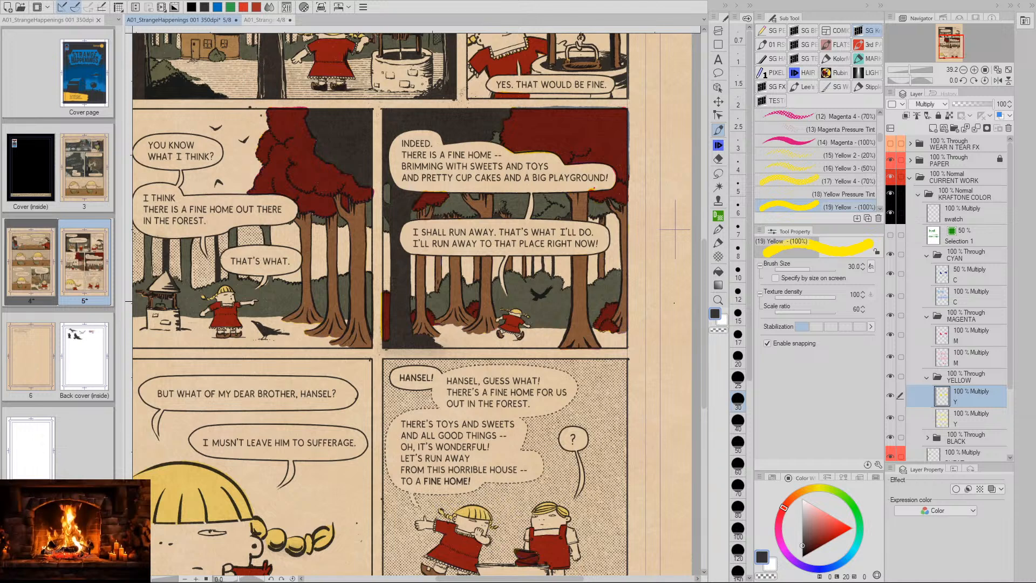
click(943, 419)
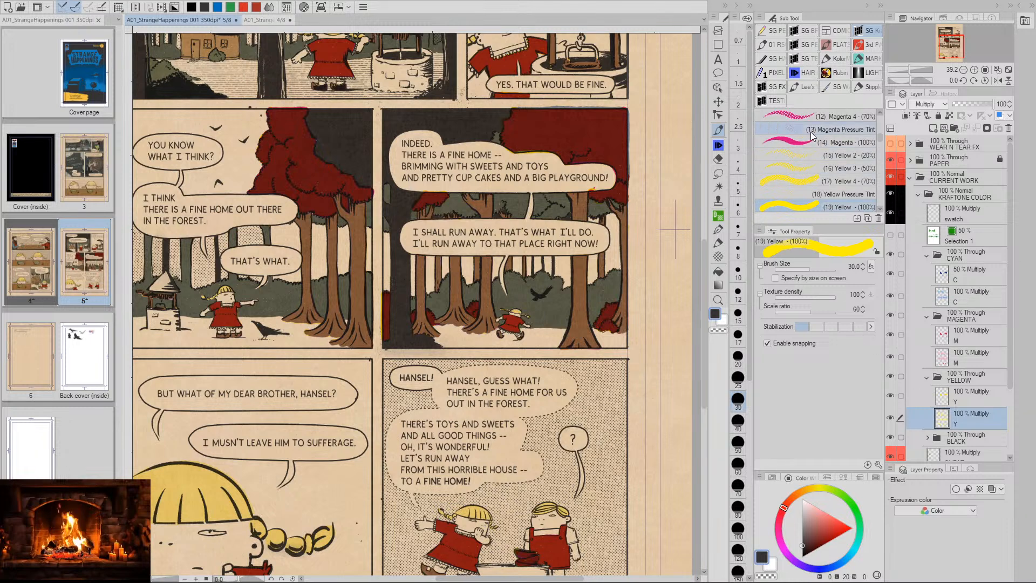
scroll(880, 137, up, 3)
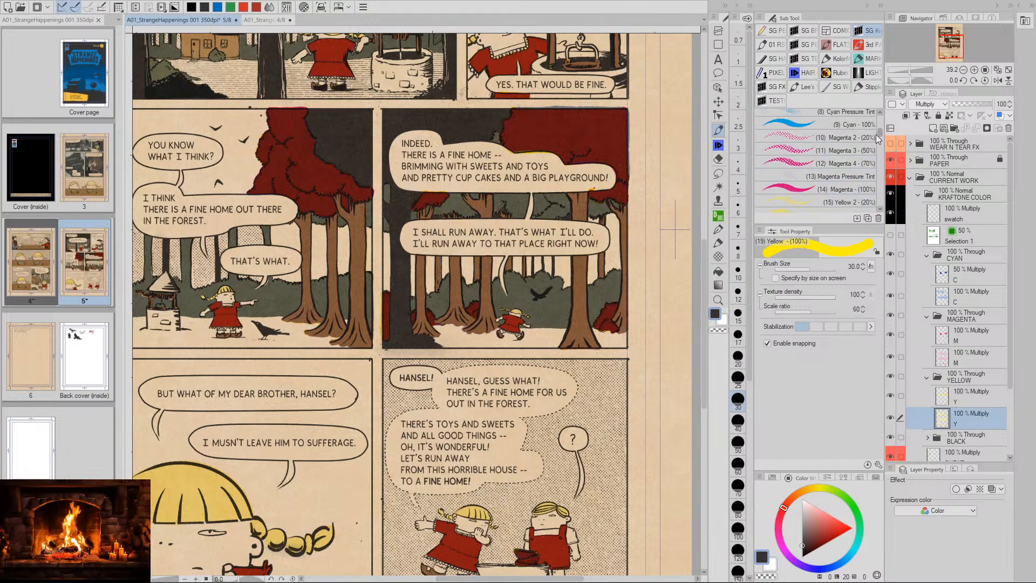
click(808, 150)
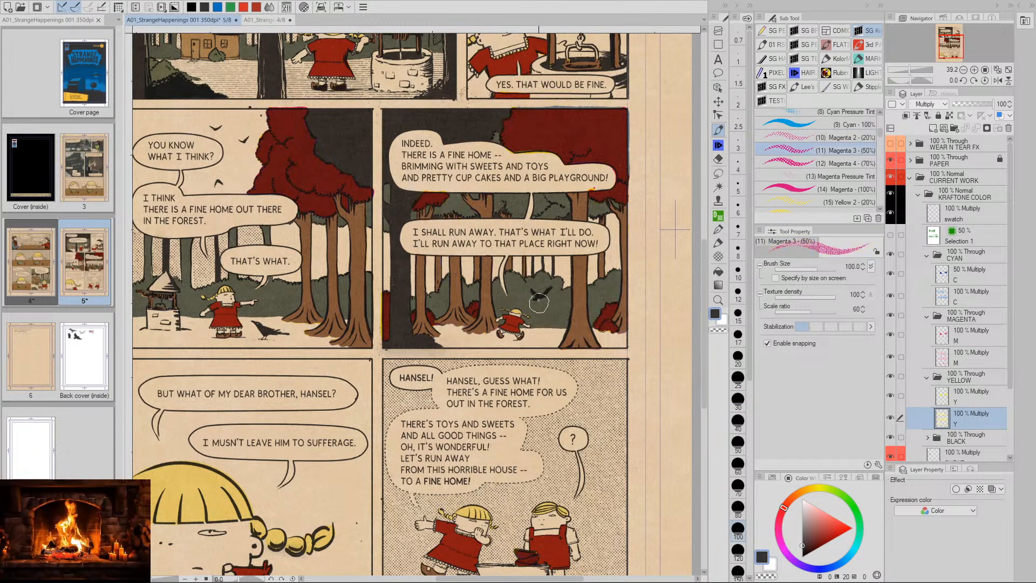
key(bracketright)
key(bracketright)
key(bracketright)
key(bracketright)
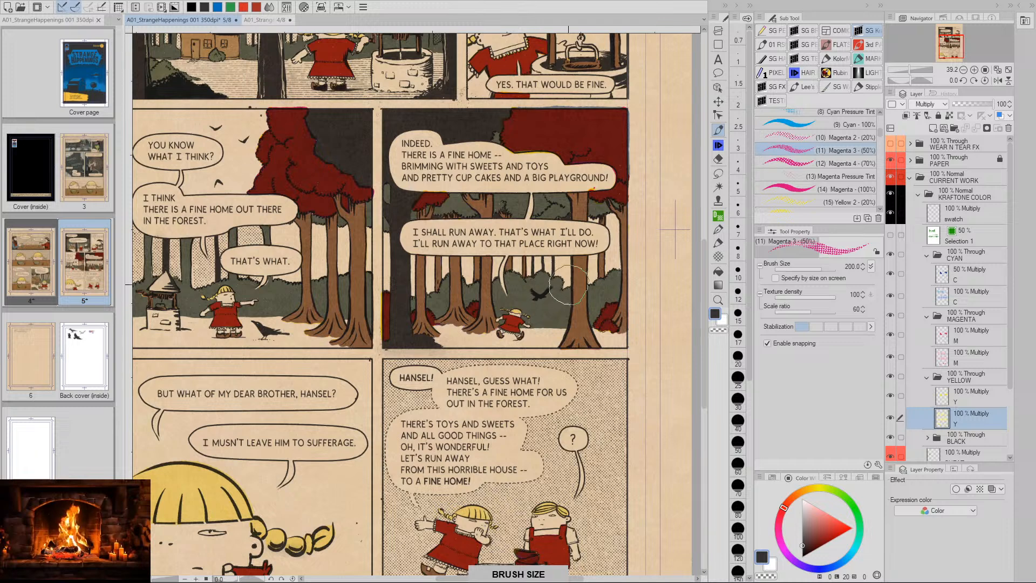
Switch to the transparent color and try the Magenta Pressure Tint brush at size 300 around the crow on the lower YELLOW layer
click(791, 179)
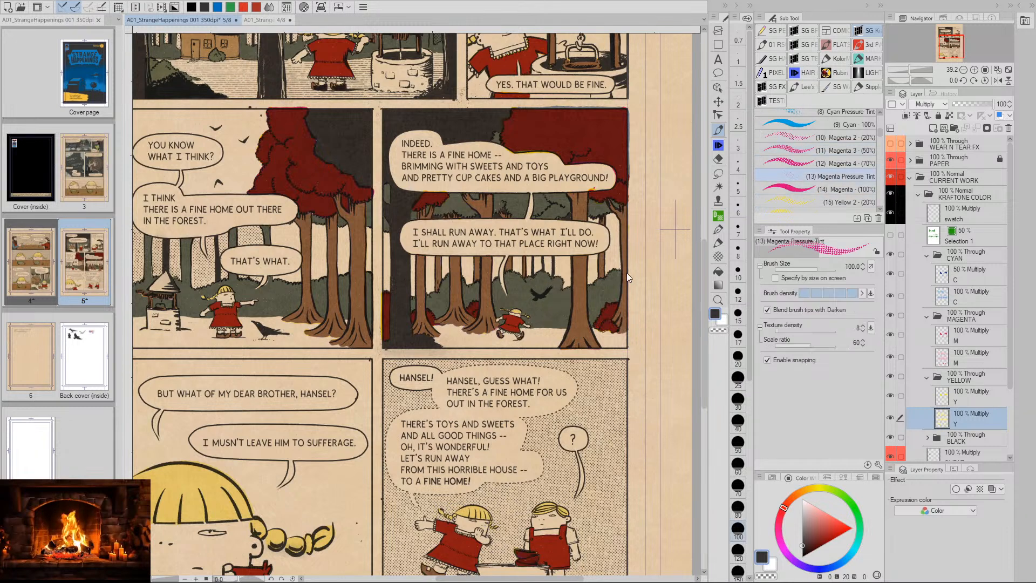
click(718, 330)
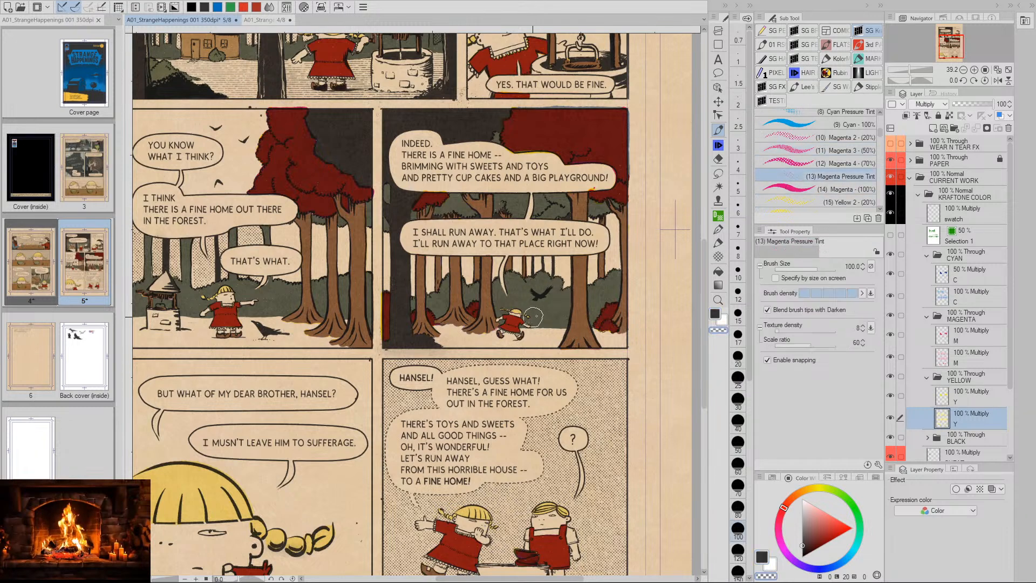
key(bracketright)
key(bracketright)
key(bracketright)
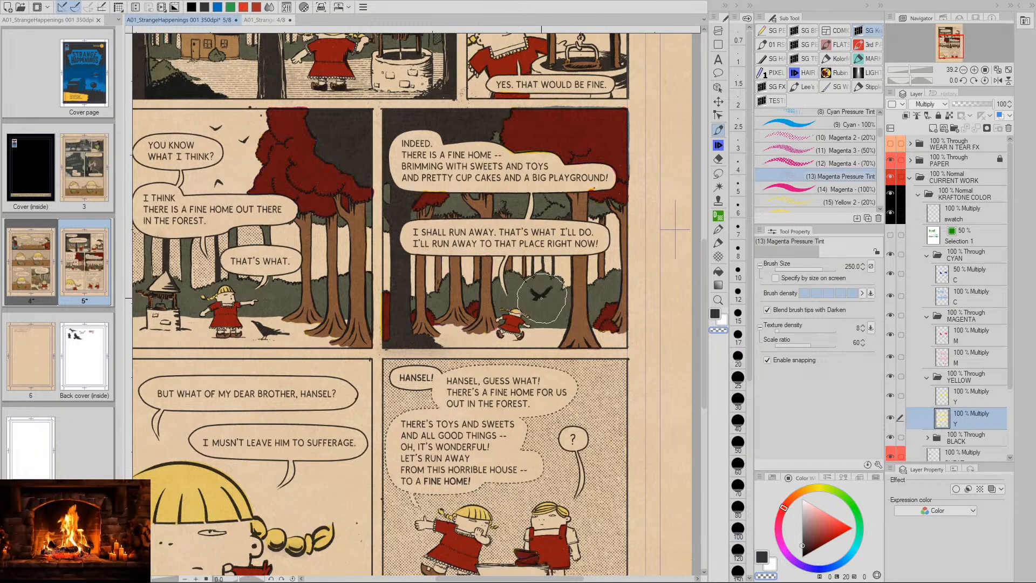
key(bracketright)
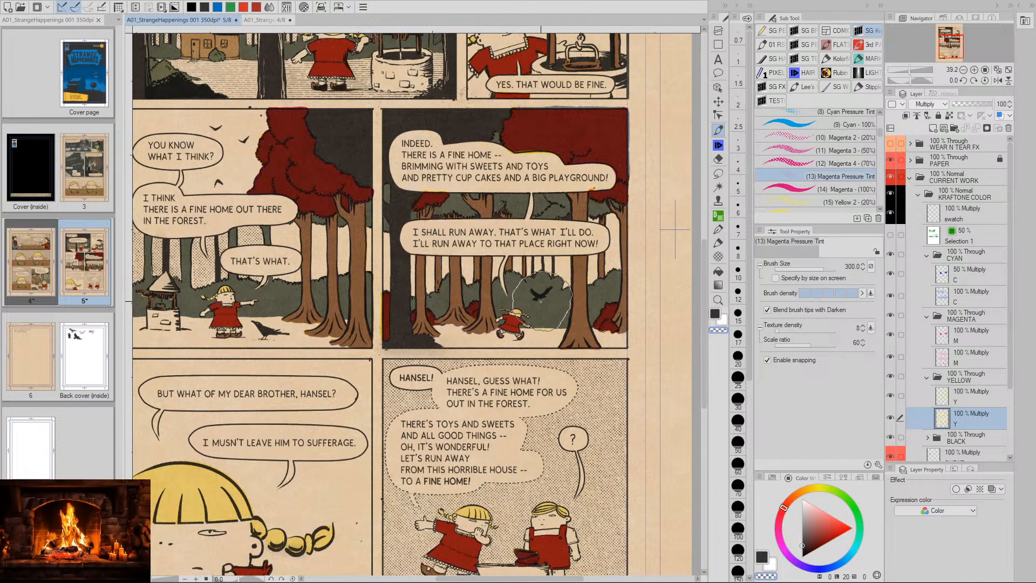
key(ctrl+z)
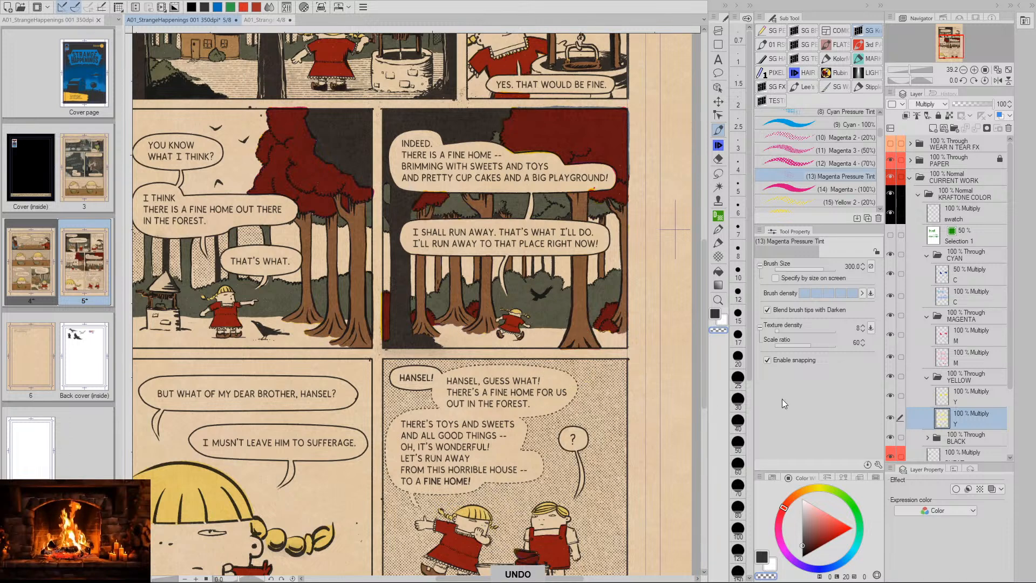
Make the lower layer of the MAGENTA folder active and roll the history back to before the Magenta Pressure Tint strokes
click(947, 361)
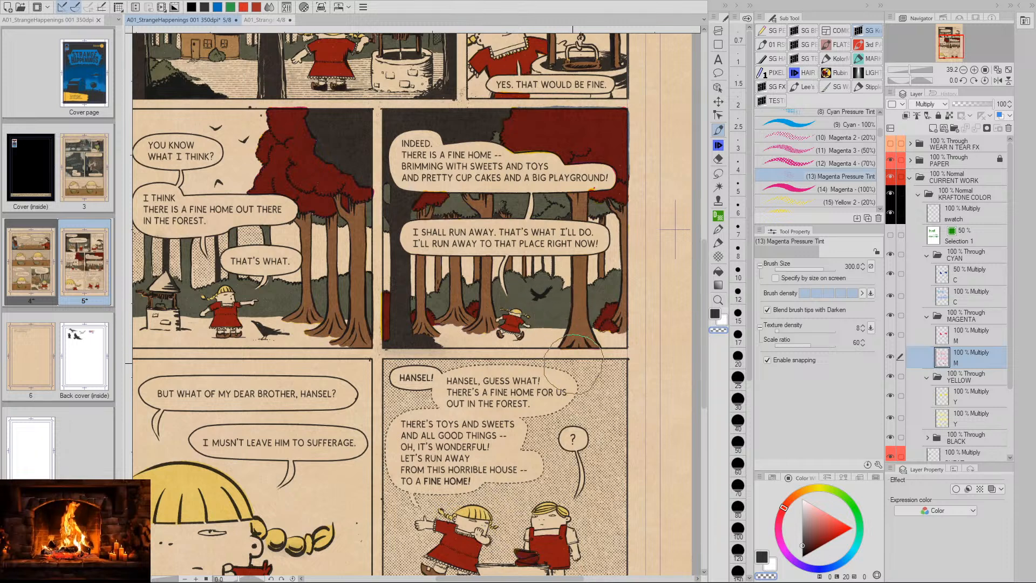
click(943, 94)
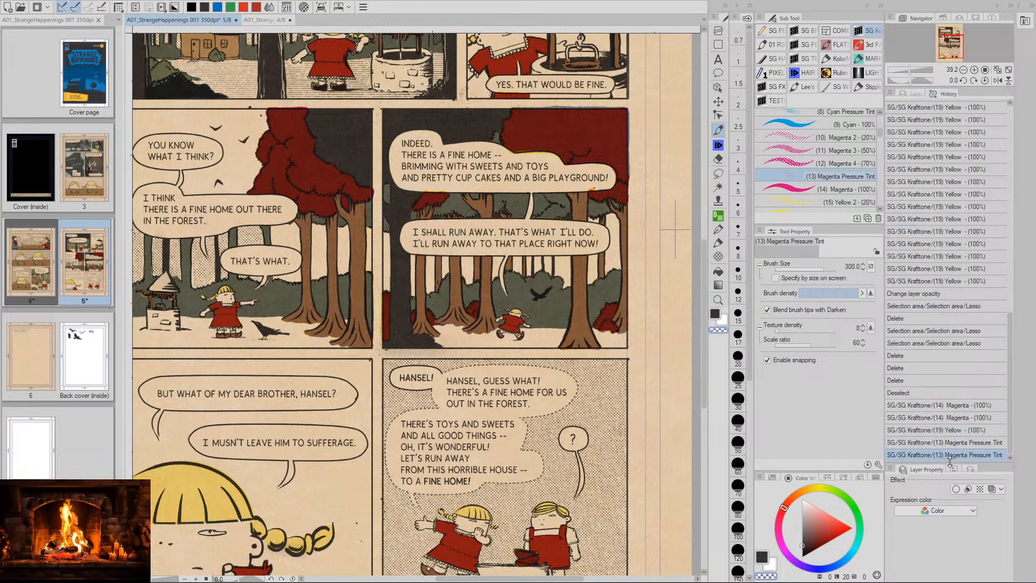
click(938, 430)
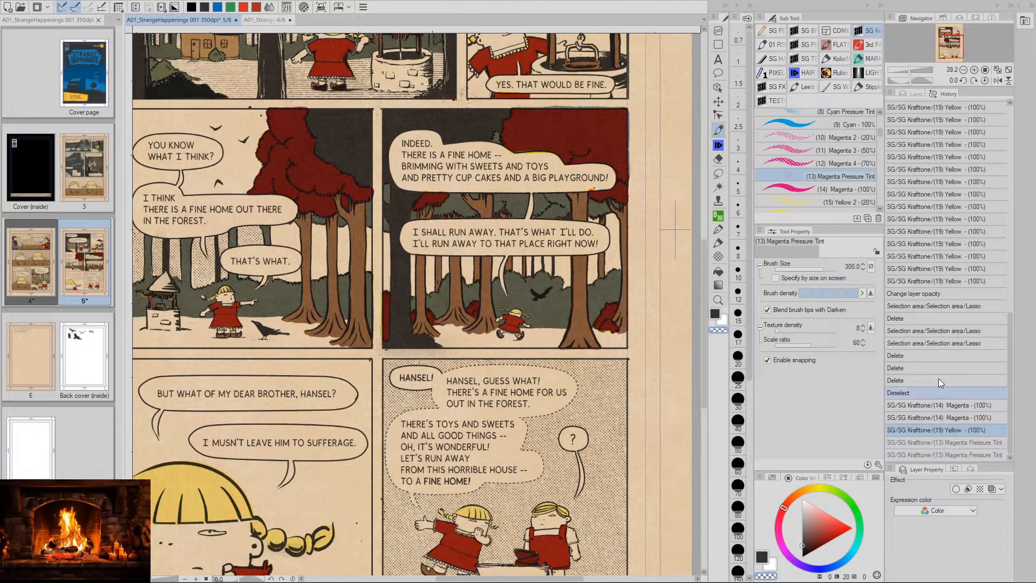
click(913, 96)
Try erasing magenta from the bushes below the crow with the transparent Magenta 4 - (70%) brush at size 100
key(slash)
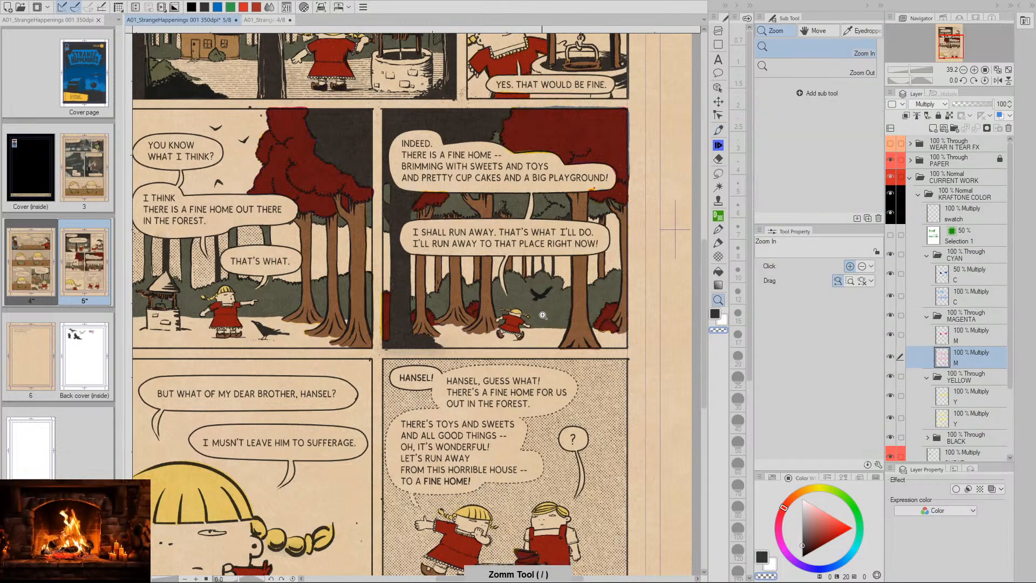
mouse_move(536, 306)
mouse_down()
mouse_move(571, 317)
mouse_move(459, 376)
mouse_up()
key(space)
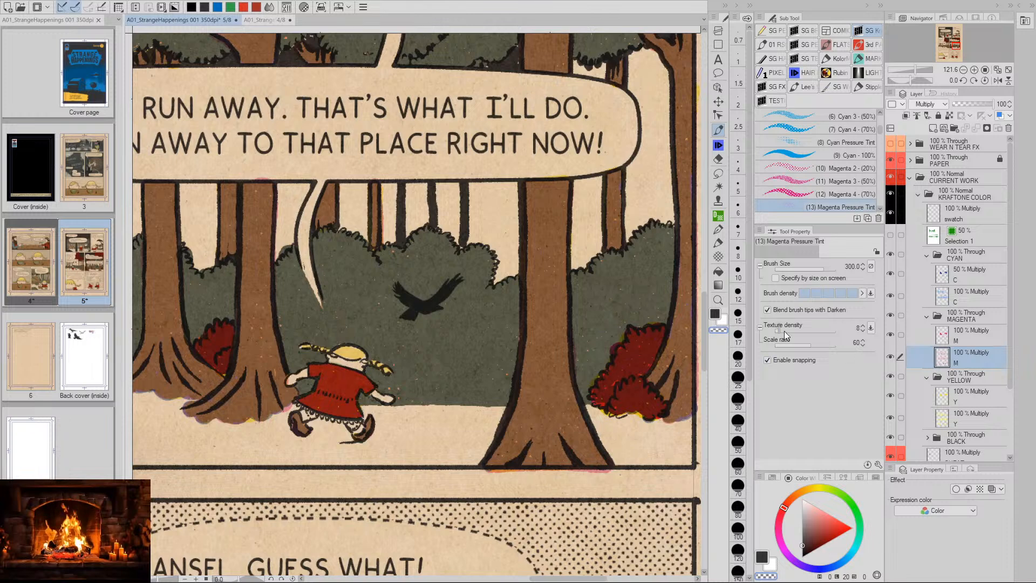
click(786, 196)
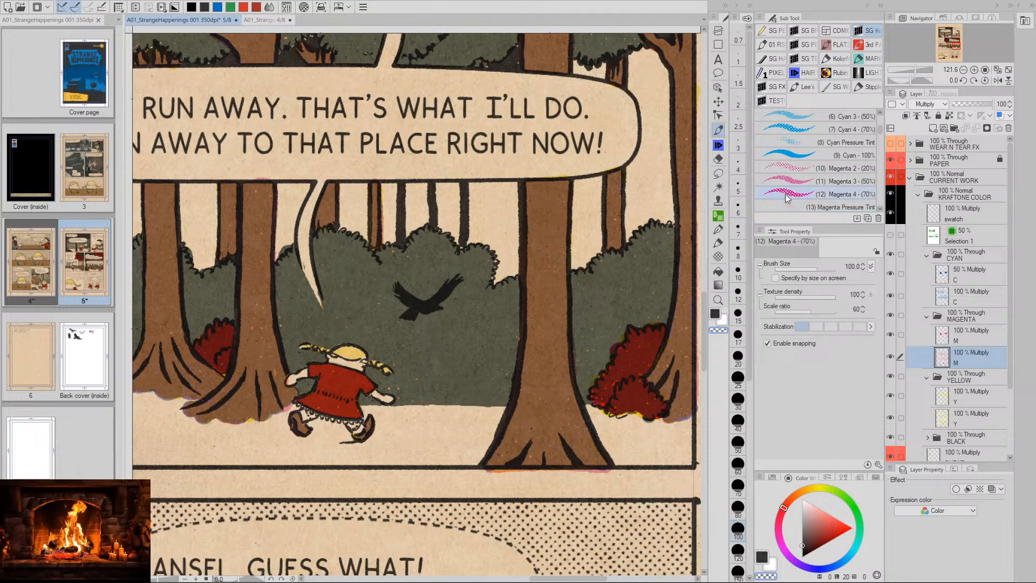
click(432, 342)
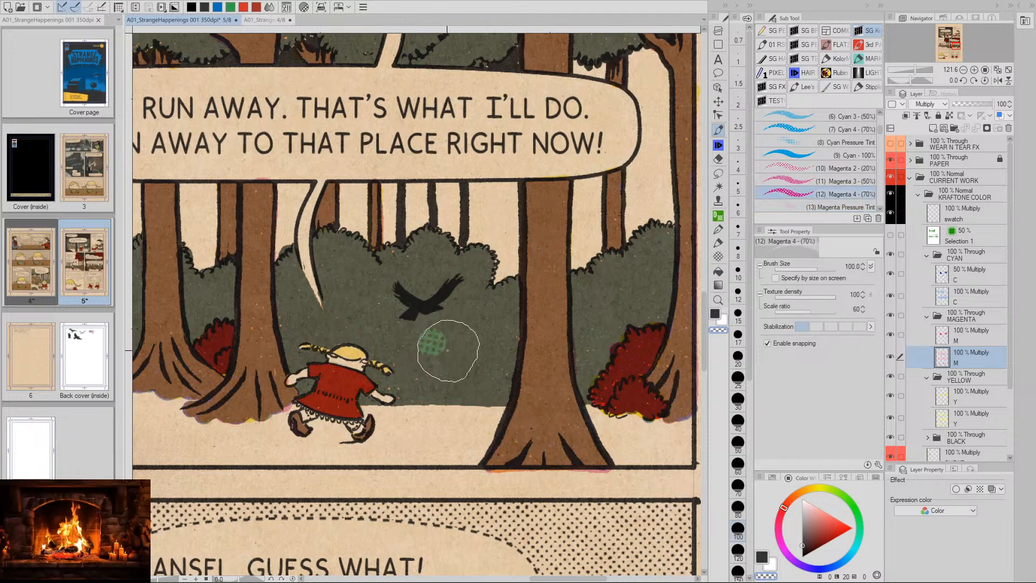
key(ctrl+z)
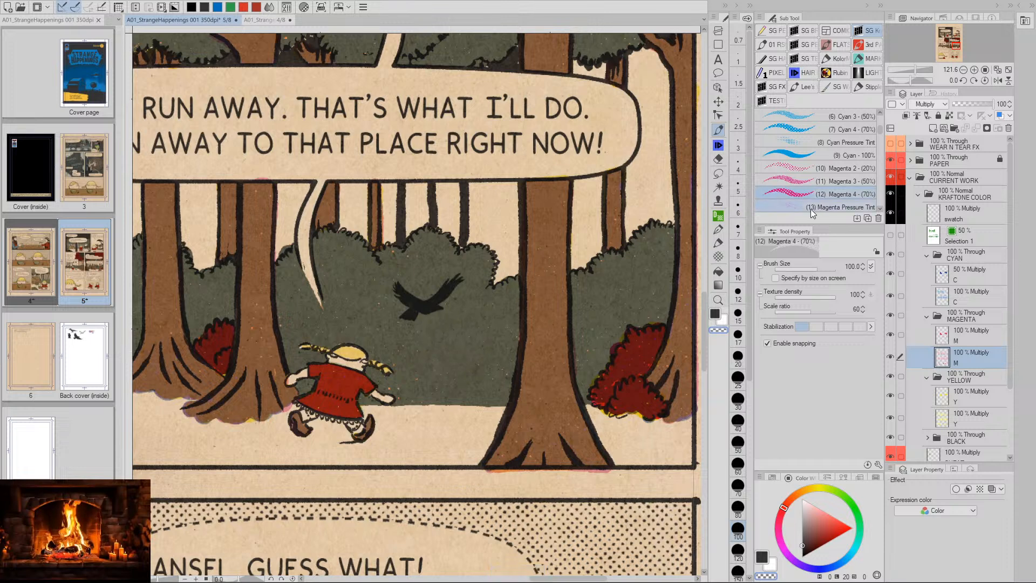
Try the Magenta Pressure Tint brush at size 300 near the crow, and roll the history back to the Deselect entry
click(811, 208)
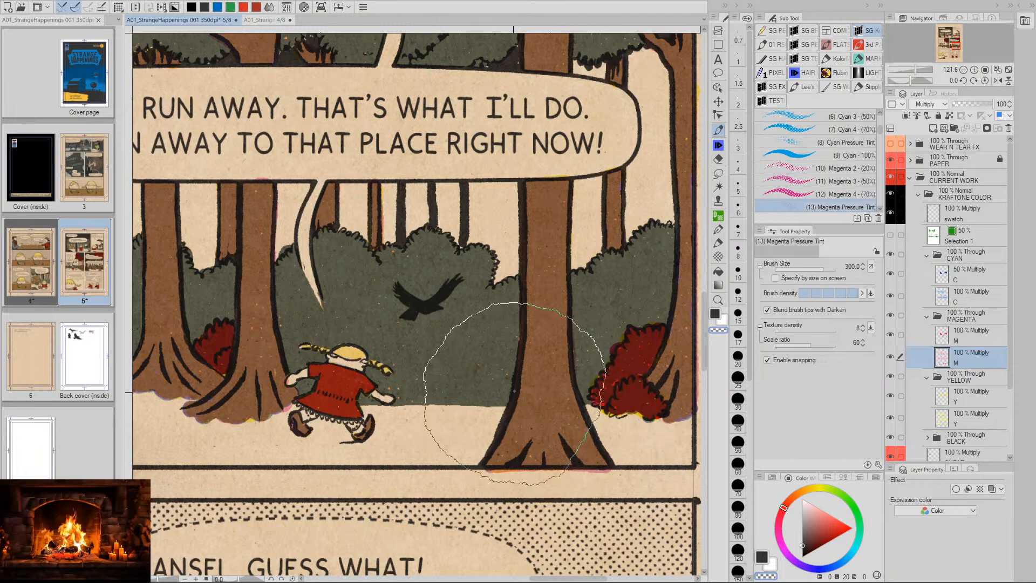
click(946, 93)
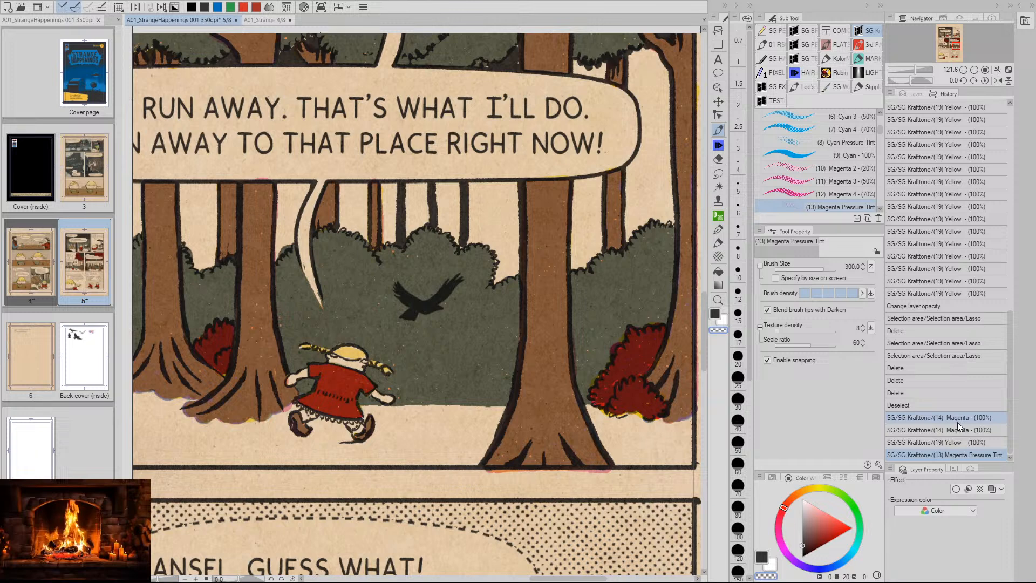
click(921, 406)
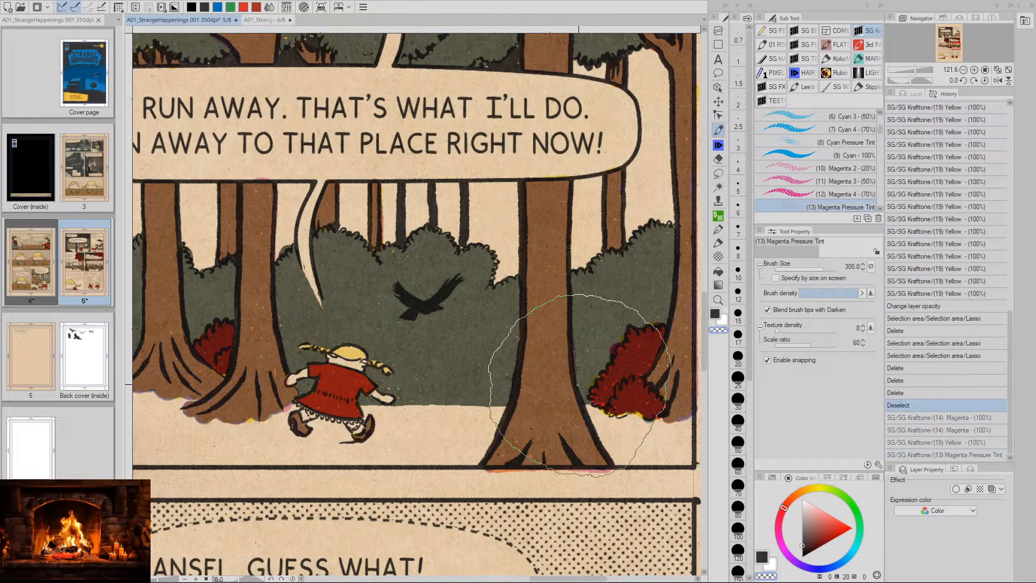
Try a single transparent dab of Magenta 4 - (70%) on the bushes beside the crow and undo it
click(791, 195)
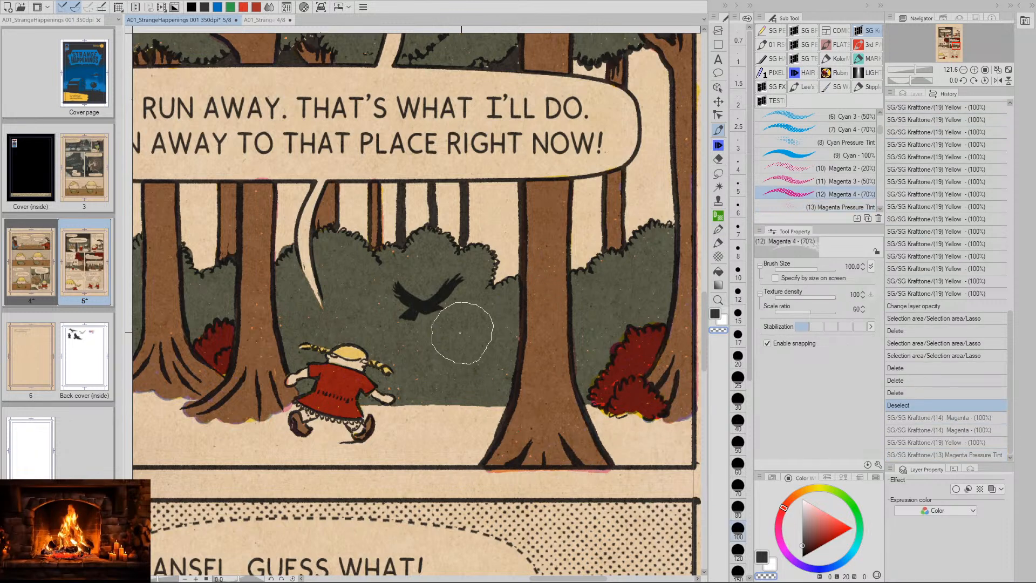
click(448, 331)
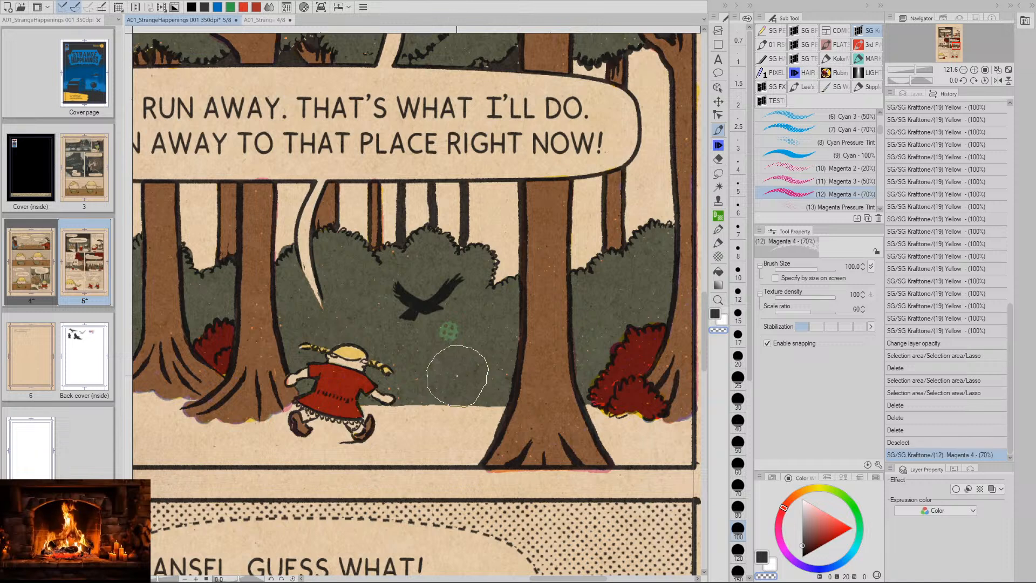
key(ctrl+z)
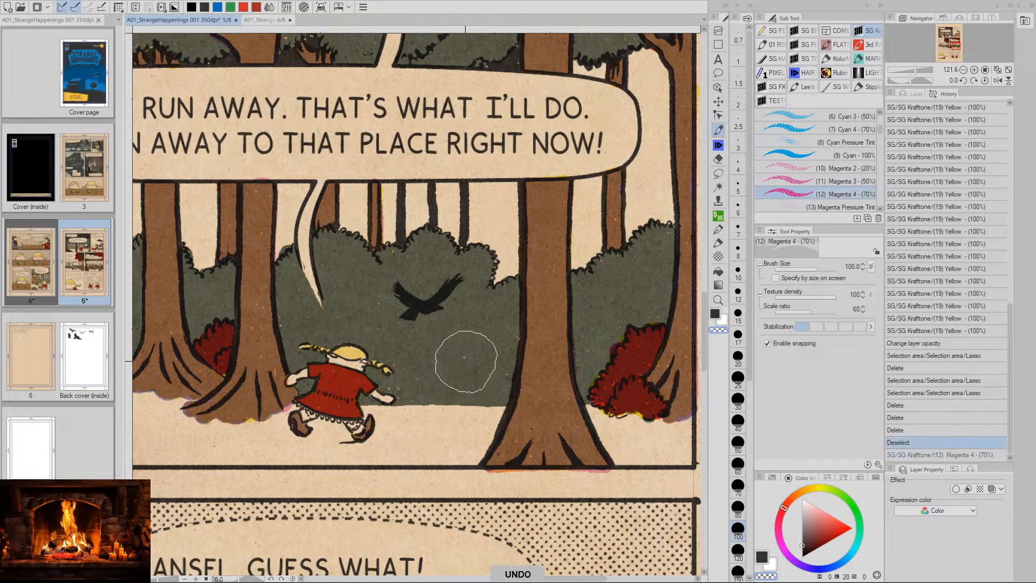
Erase a dotted patch of magenta from the bushes around the crow with the transparent Magenta 2 - (20%) brush at size 400
click(787, 169)
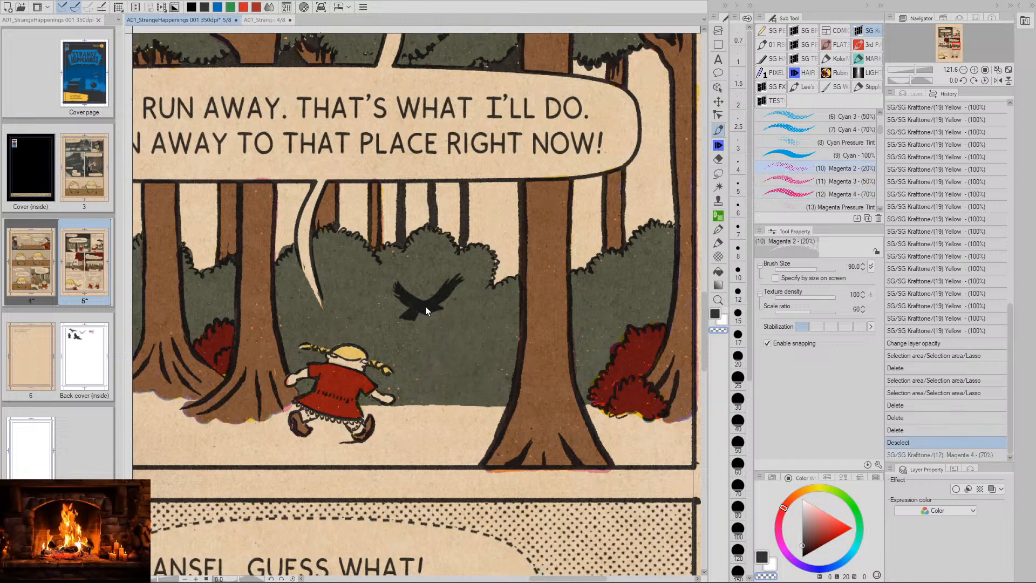
key(bracketright)
key(bracketright)
key(bracketright)
key(bracketright)
key(bracketright)
key(bracketright)
key(bracketright)
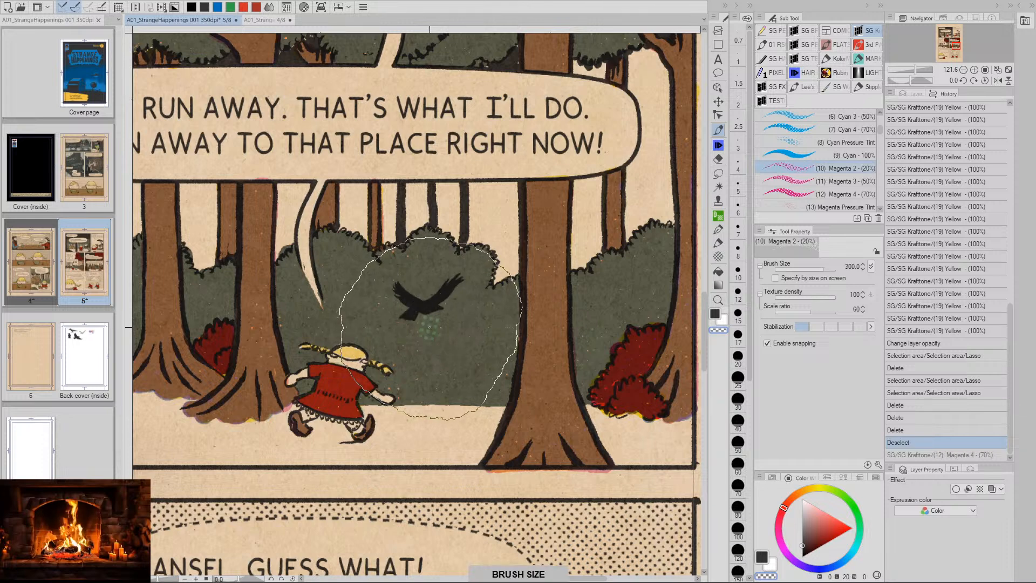
click(430, 327)
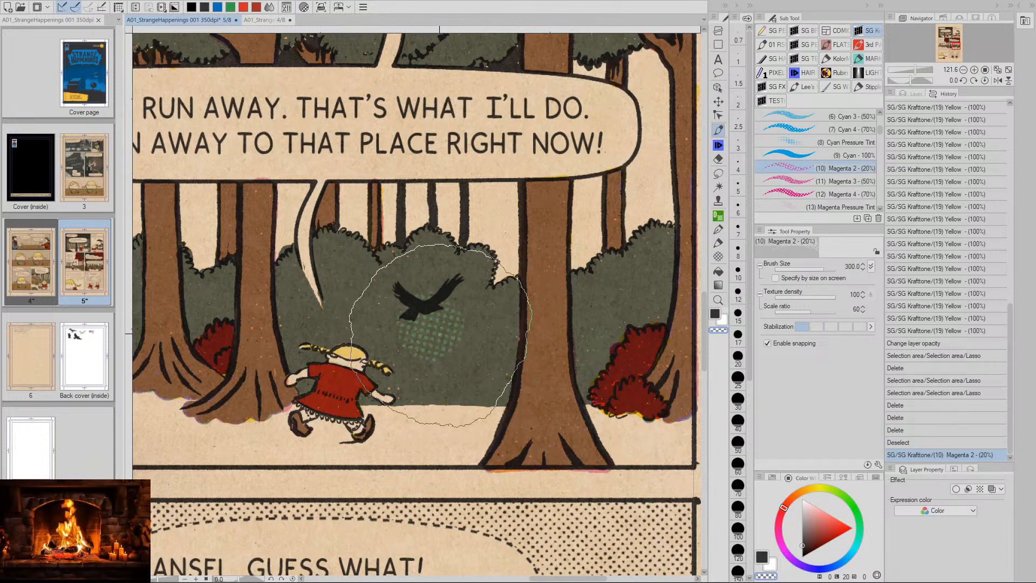
key(ctrl+z)
drag(438, 324, 486, 346)
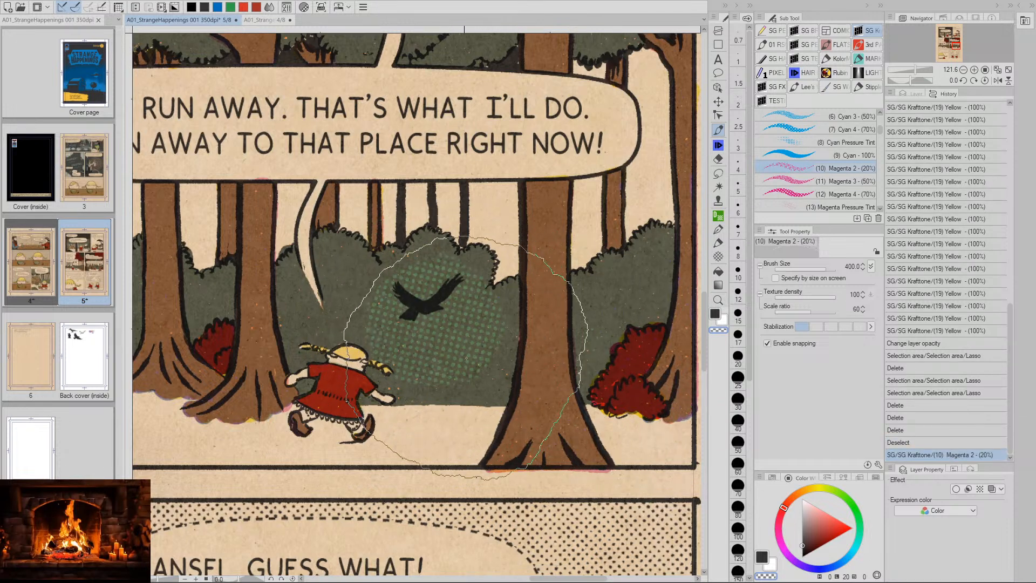
Compare the whole page with and without the dotted patch around the crow, and leave the Magenta 2 stroke undone
key(ctrl+0)
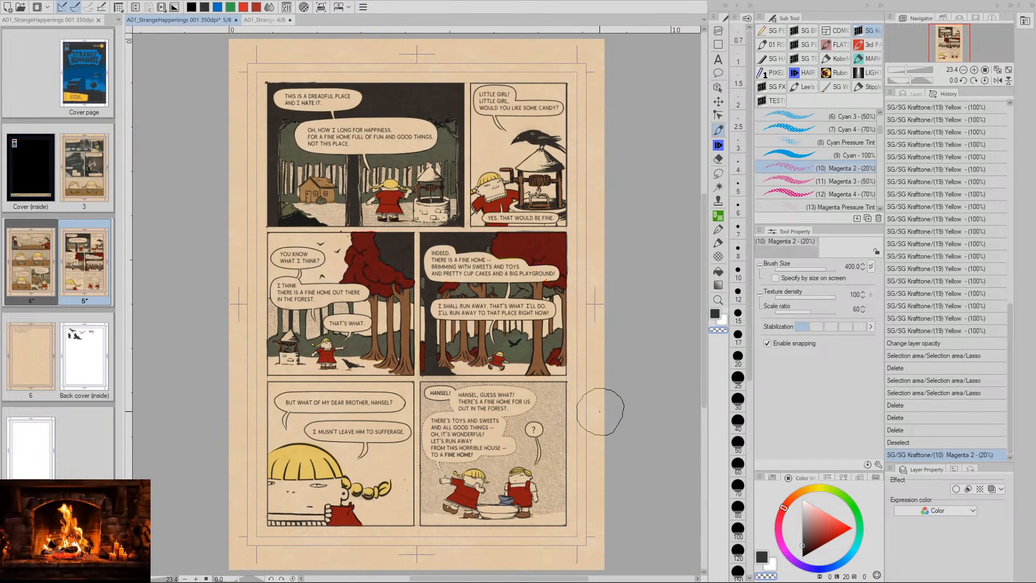
key(ctrl+z)
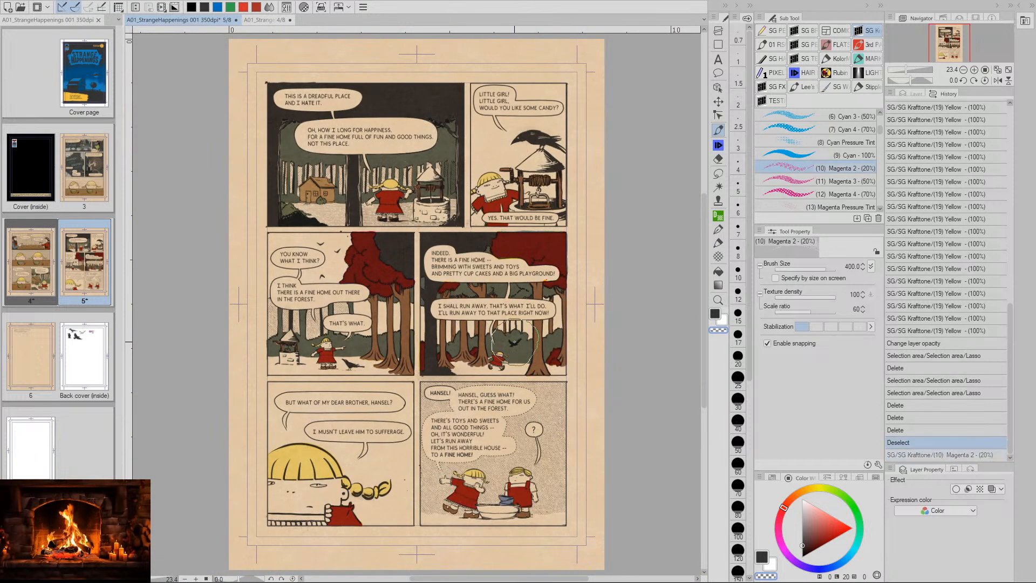
key(ctrl+y)
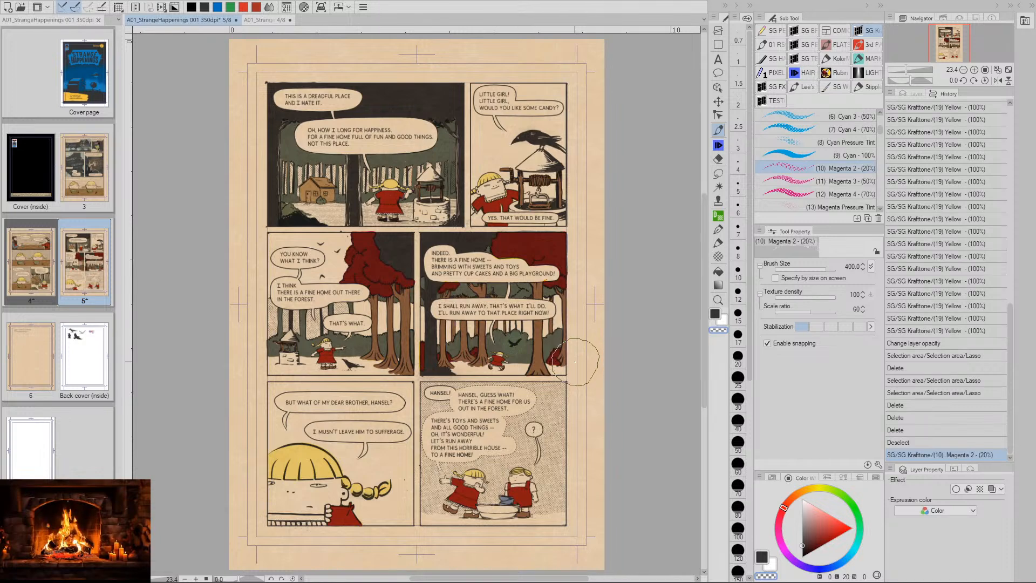
click(915, 93)
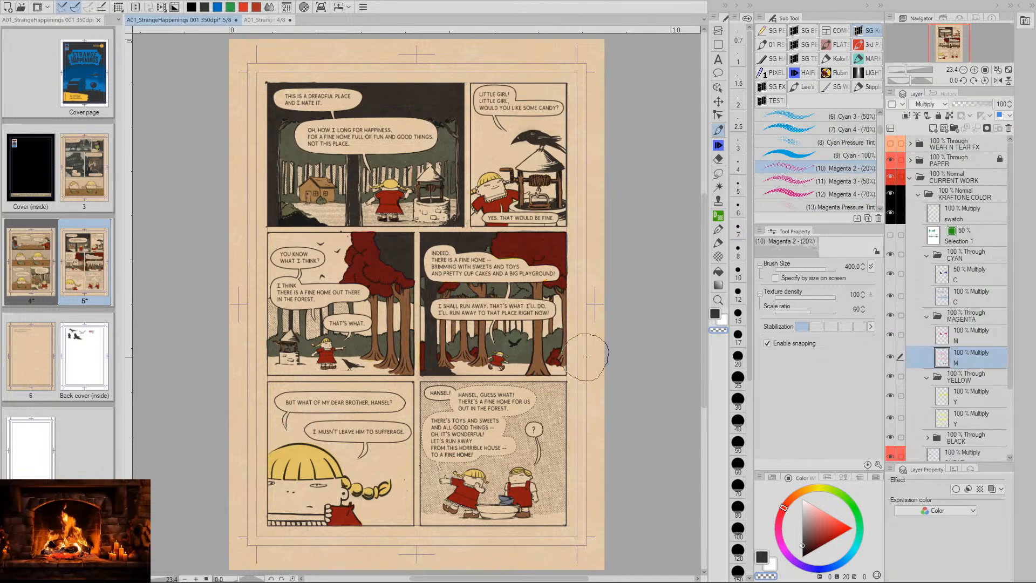
key(ctrl+z)
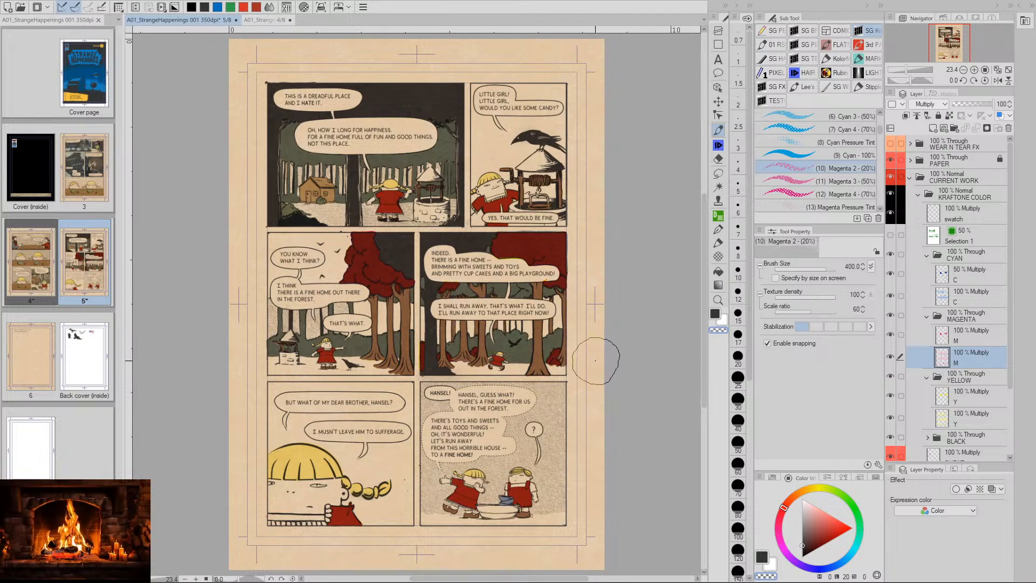
click(944, 94)
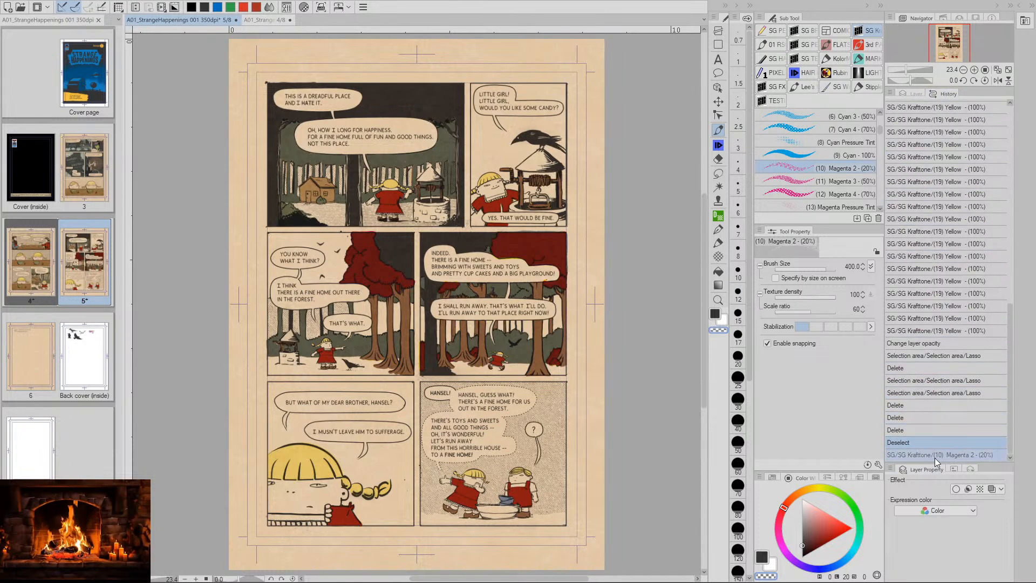
click(912, 93)
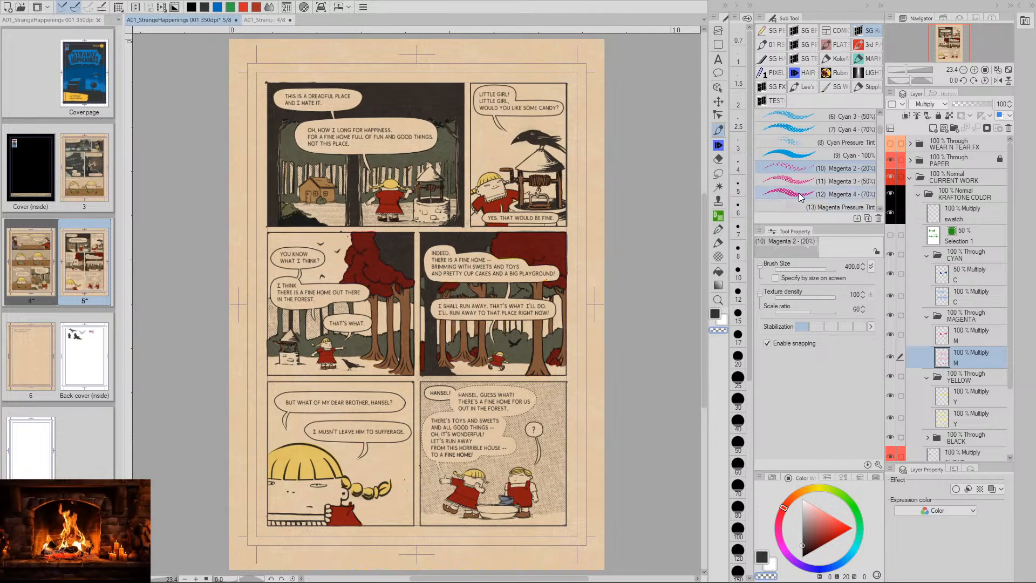
Erase a round patch of magenta around the crow with the transparent Magenta - (100%) brush at size 300
scroll(879, 131, down, 3)
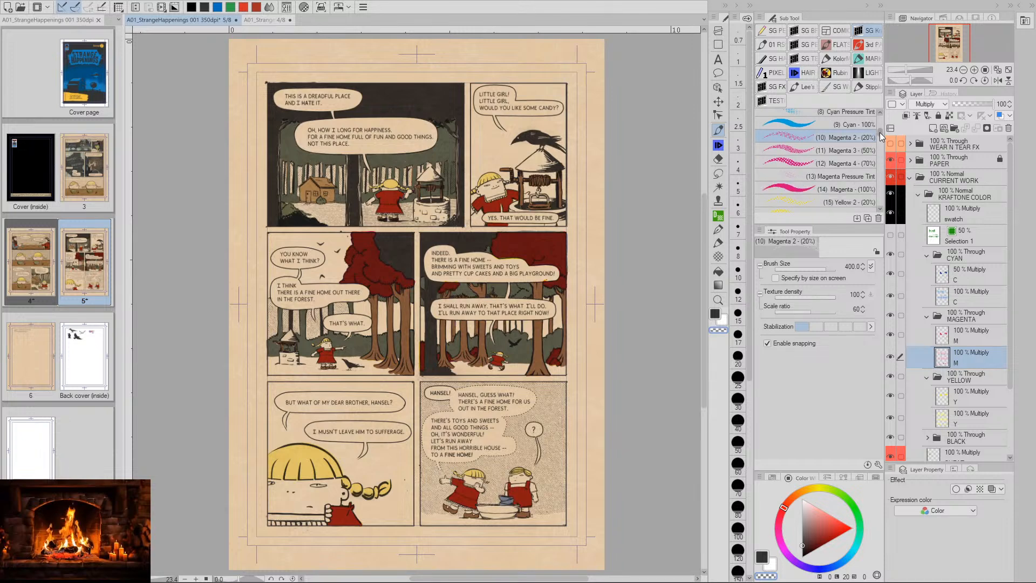
click(809, 168)
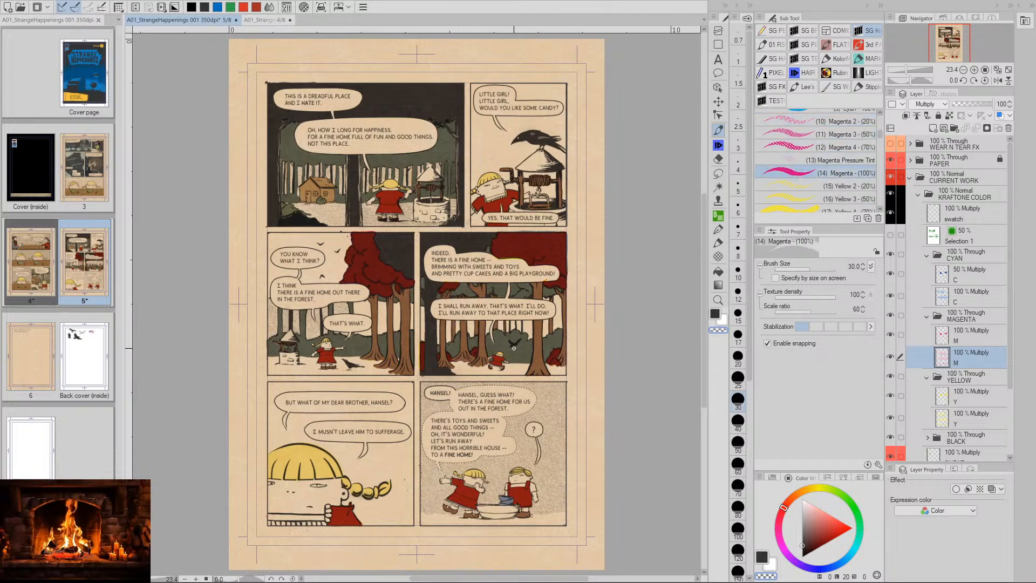
key(bracketright)
key(bracketright)
key(bracketright)
key(bracketright)
key(bracketright)
key(bracketright)
key(bracketright)
key(bracketright)
key(bracketright)
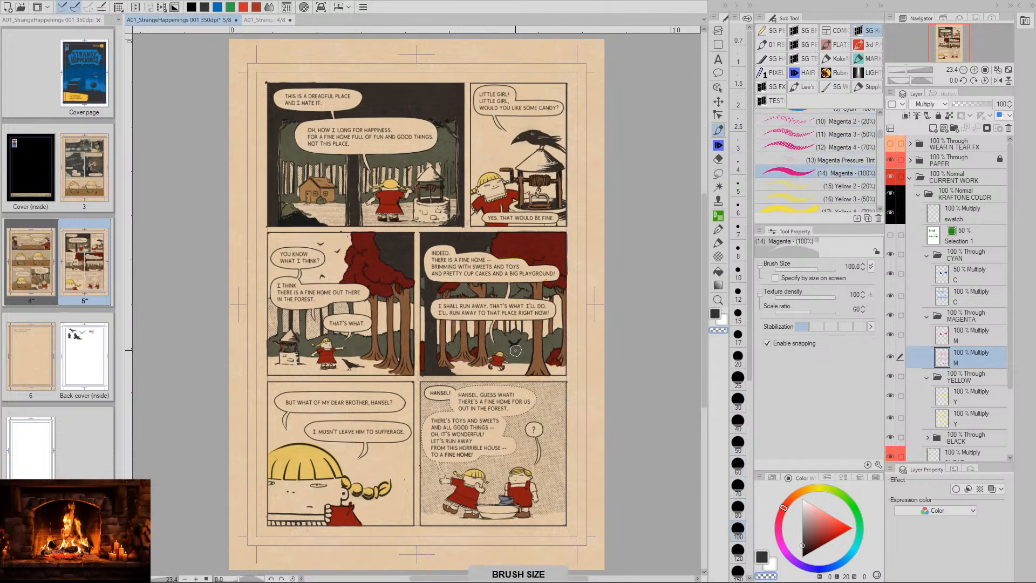
key(bracketright)
key(bracketright)
key(bracketright)
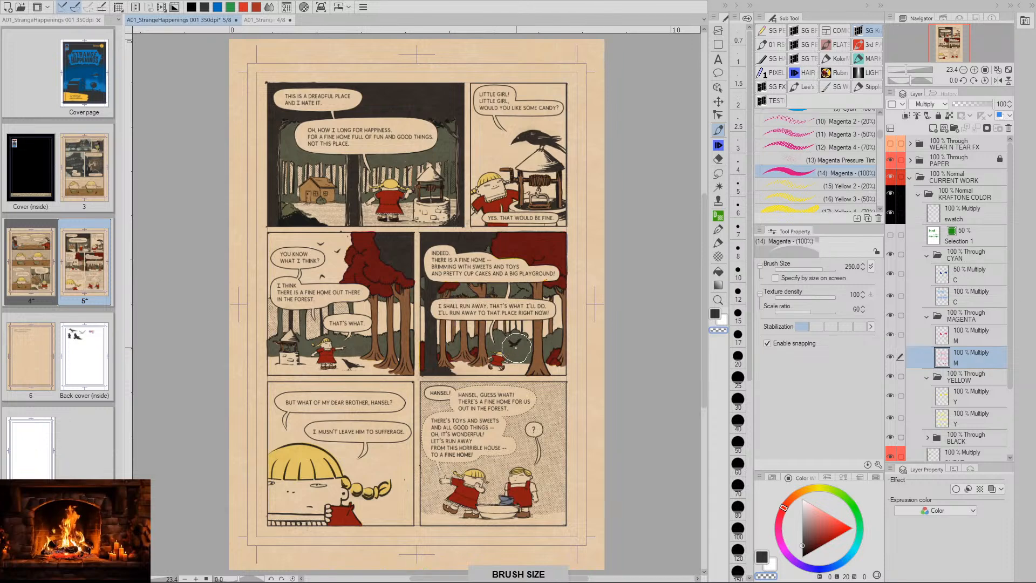
click(516, 347)
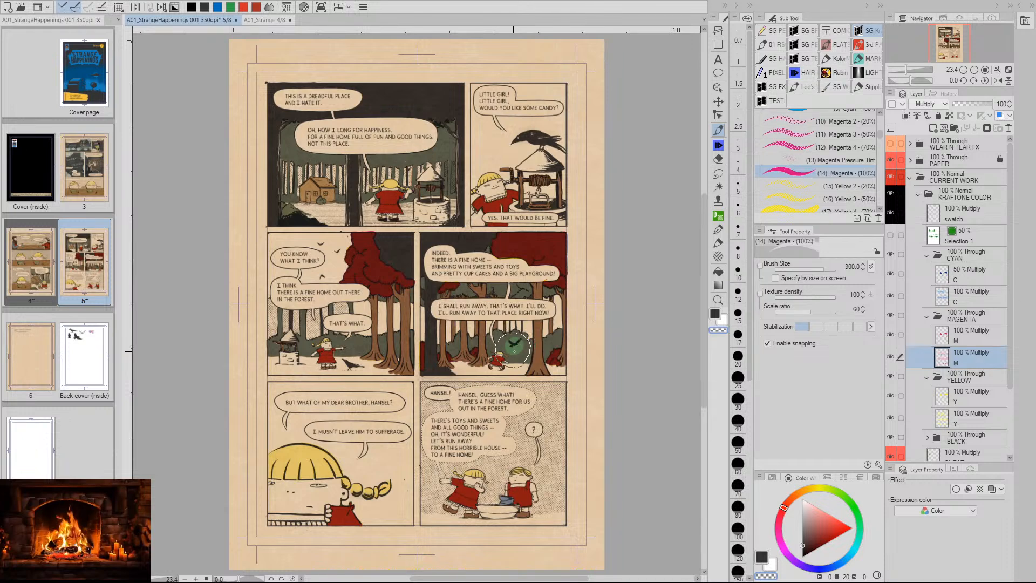
Compare the panel with and without the large erased magenta patch around the crow, and leave that patch undone
key(ctrl+z)
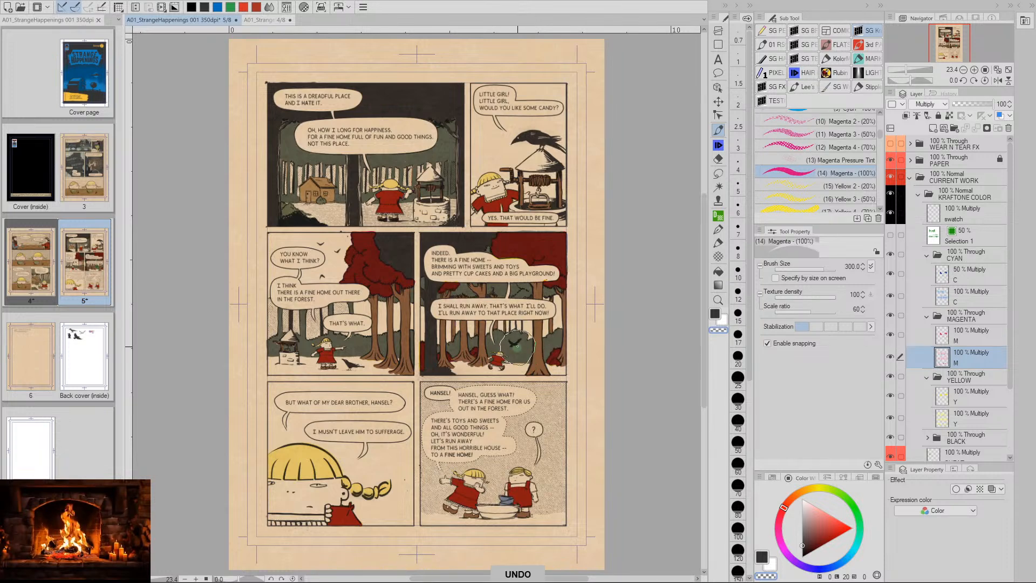
key(ctrl+y)
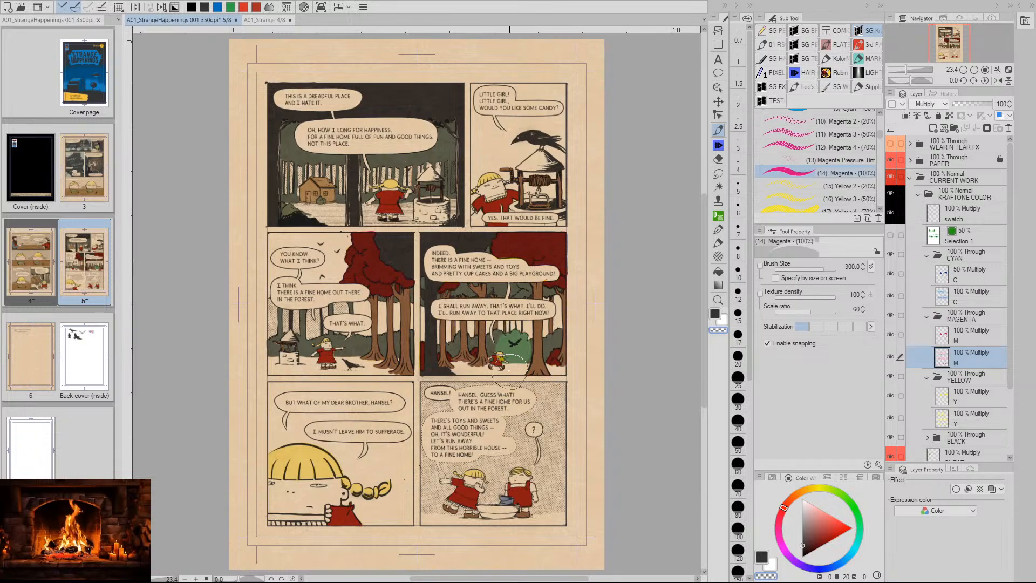
key(slash)
click(518, 356)
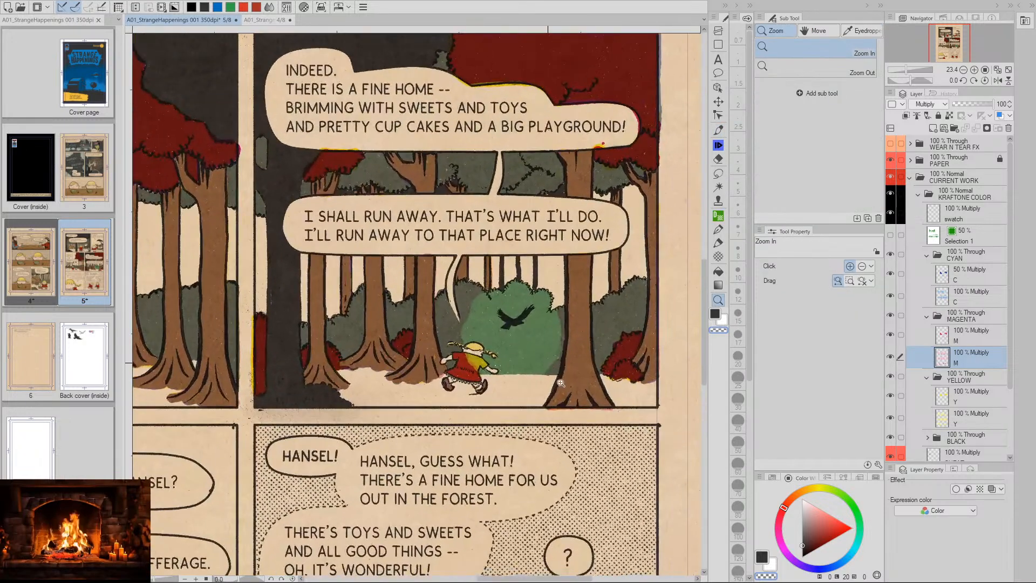
key(p)
key(ctrl+z)
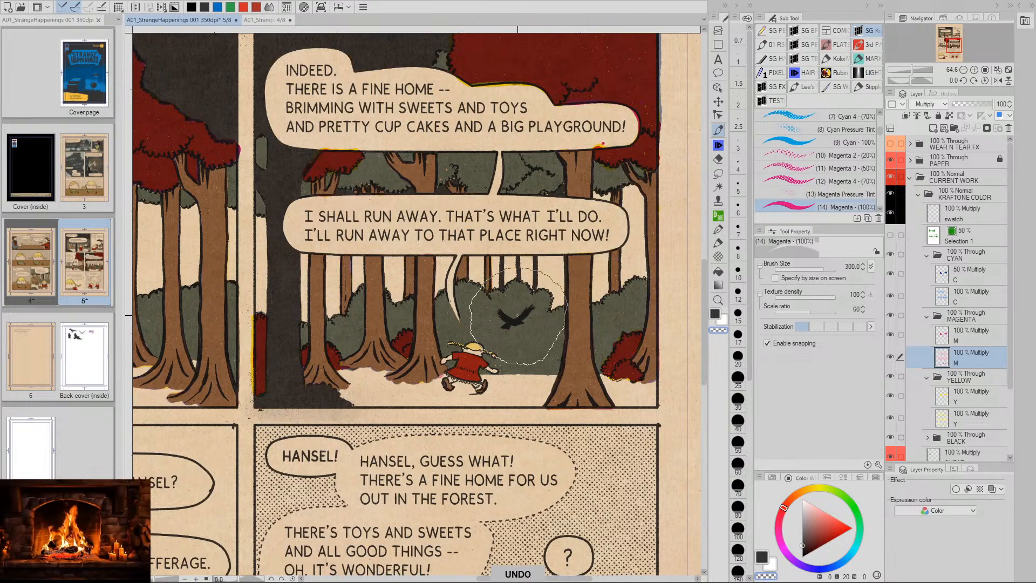
Try single transparent Magenta - (100%) dabs at size 300 over the crow, undoing each dab before the next one
click(517, 316)
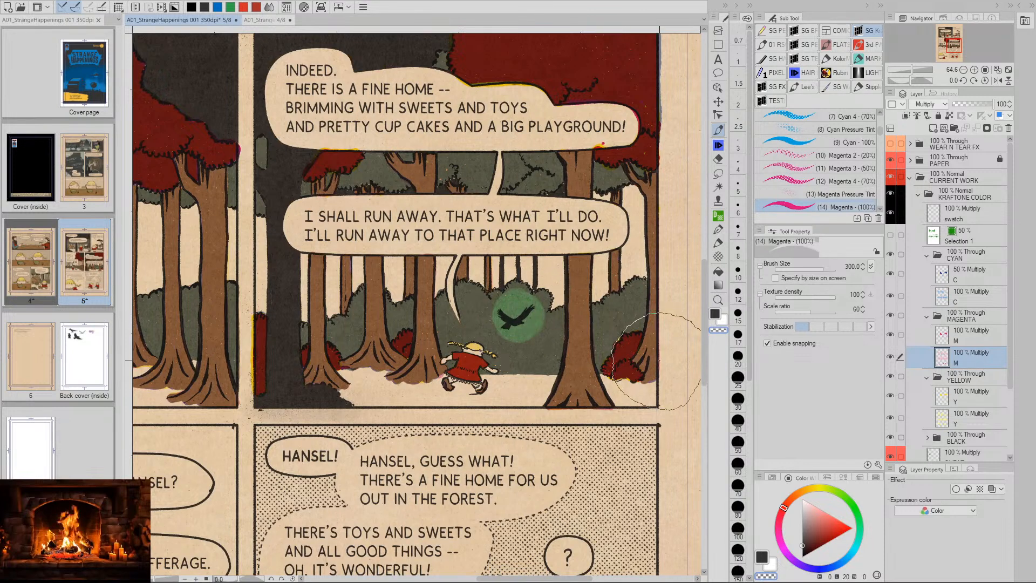
key(ctrl+z)
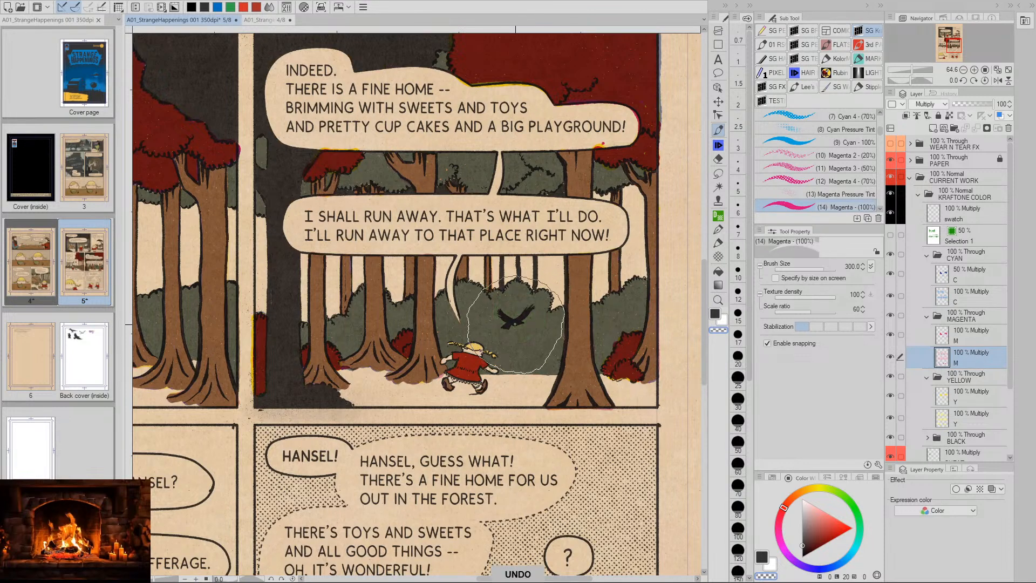
click(514, 323)
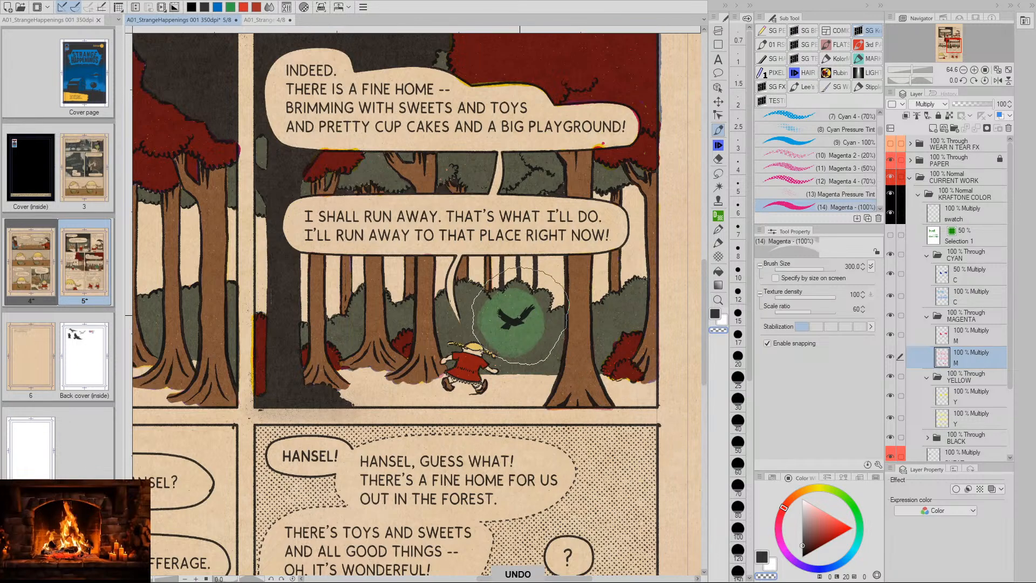
key(ctrl+z)
click(517, 318)
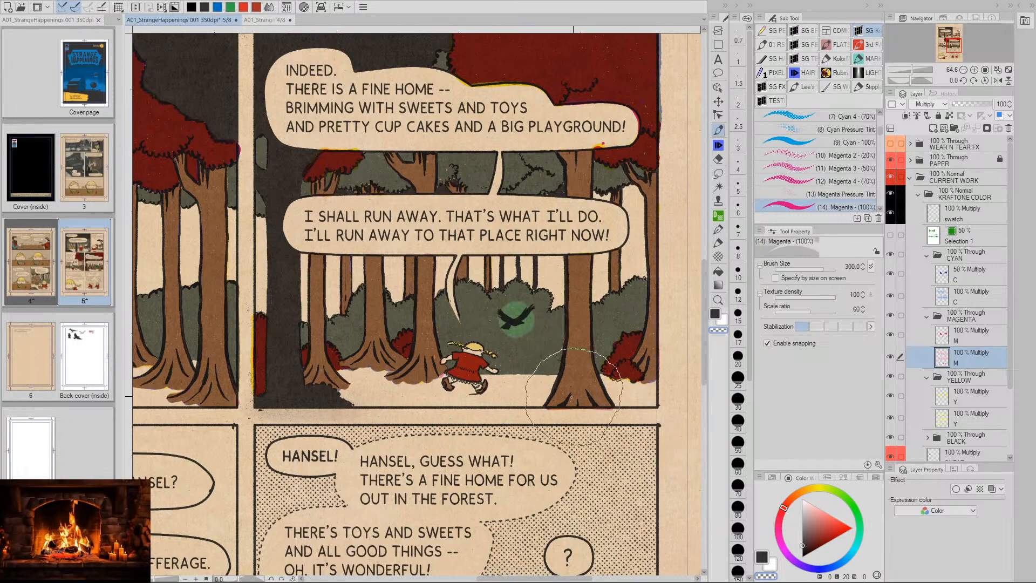
Undo the small dab and try further size 300 transparent magenta dabs around the crow while viewing the neighbouring panels
key(ctrl+space)
drag(578, 409, 532, 409)
key(space)
drag(601, 406, 598, 378)
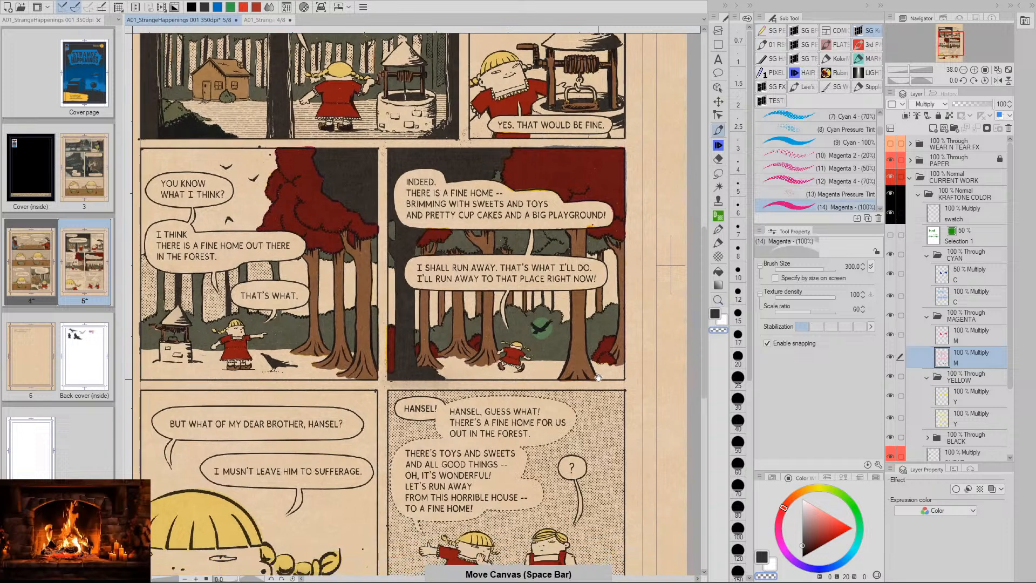
key(ctrl+z)
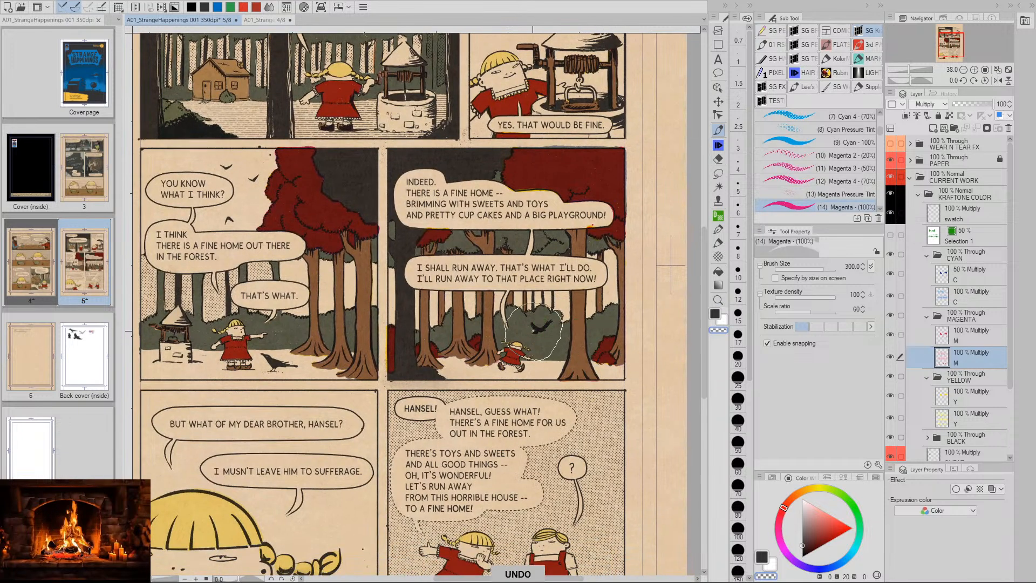
click(534, 331)
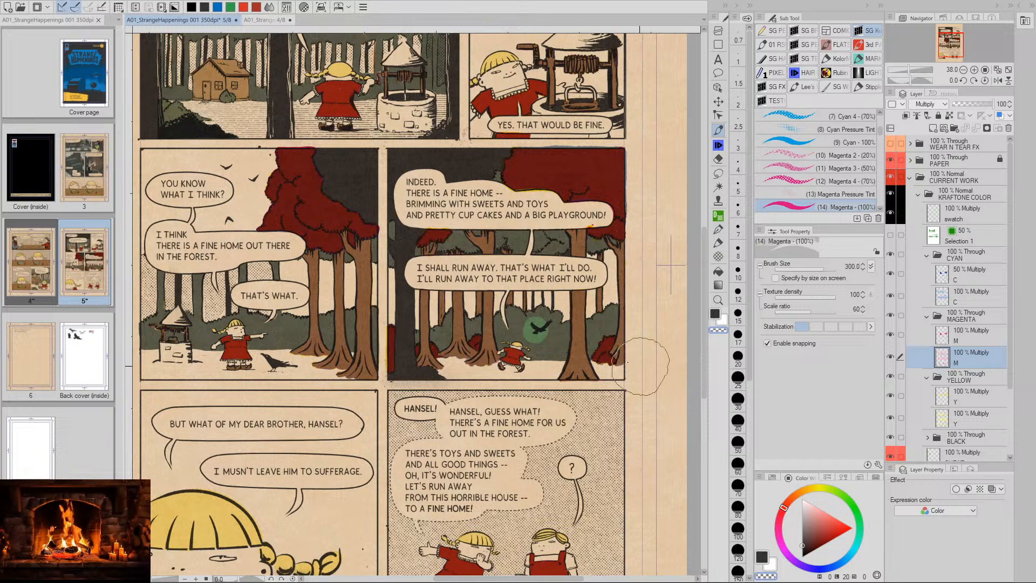
key(ctrl+z)
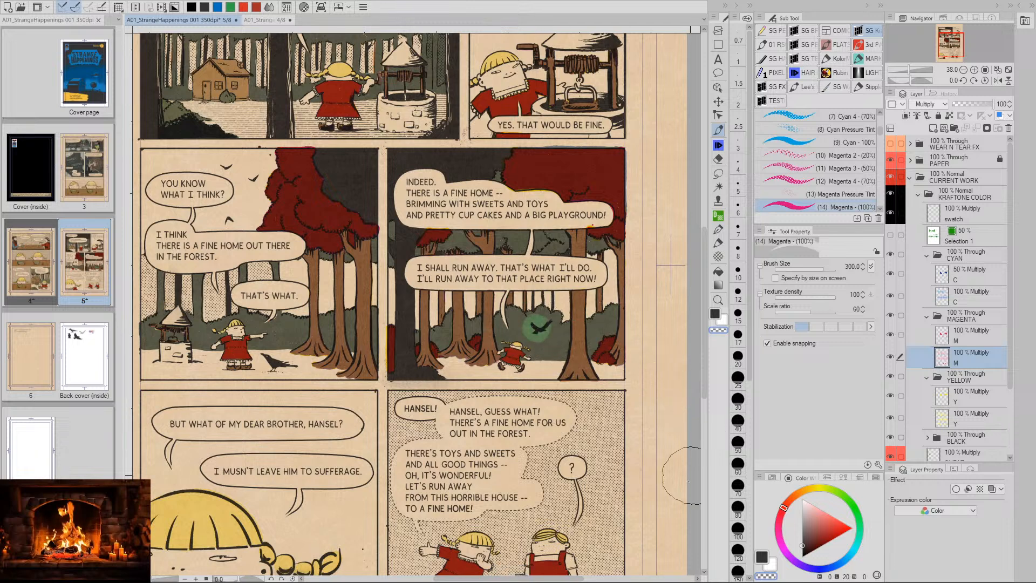
key(ctrl+z)
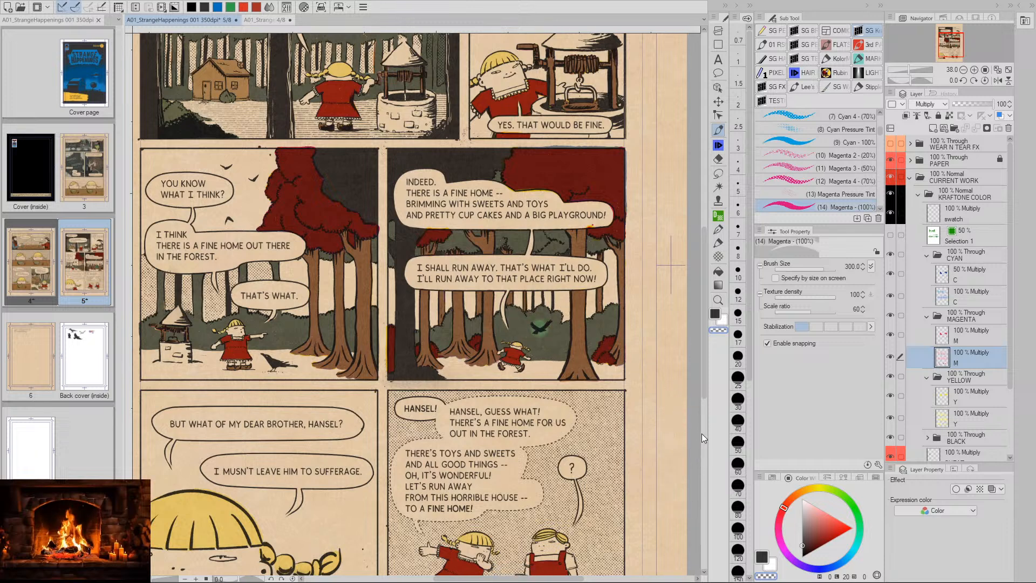
key(ctrl+z)
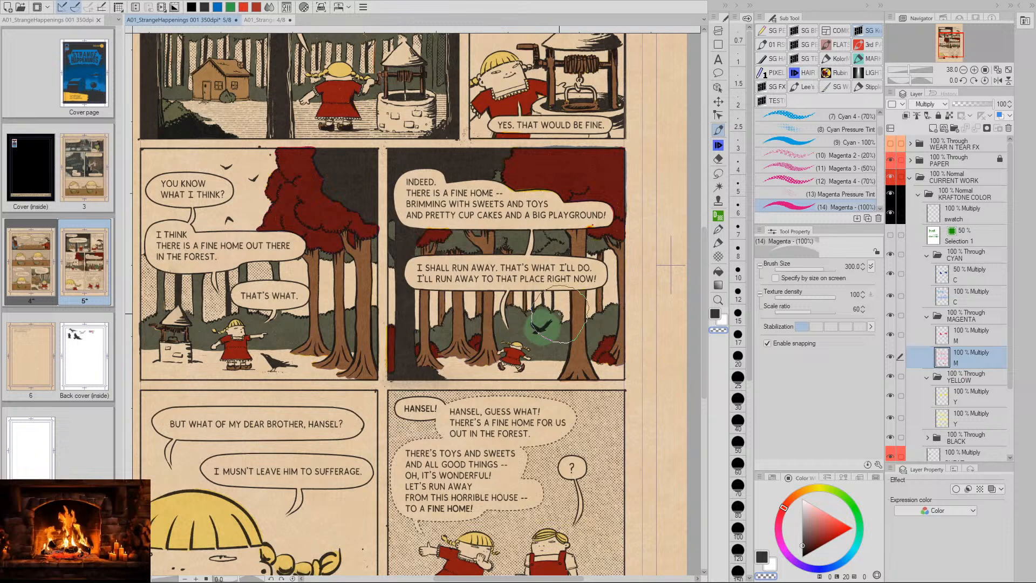
Try extending the erased patch into a bush shape with the brush at size 80, and undo all of its strokes
key(bracketleft)
key(bracketleft)
key(bracketleft)
key(bracketleft)
key(bracketleft)
key(bracketleft)
key(bracketleft)
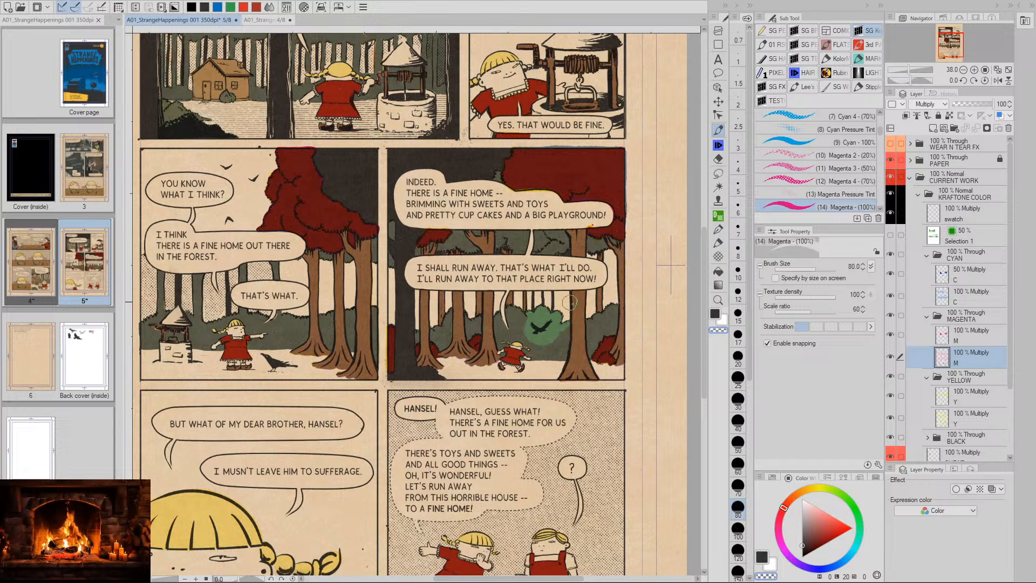
key(ctrl+z)
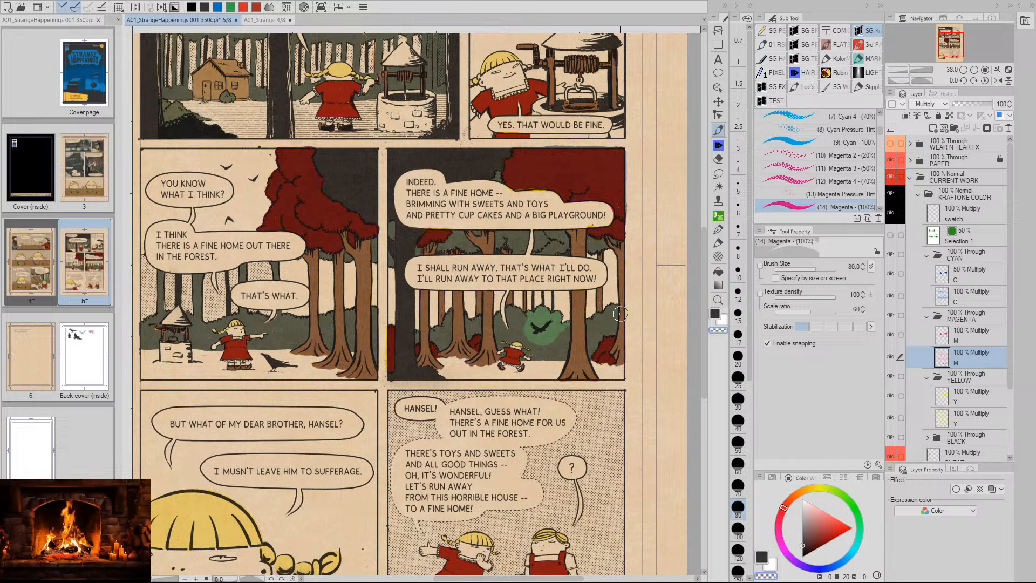
key(ctrl+z)
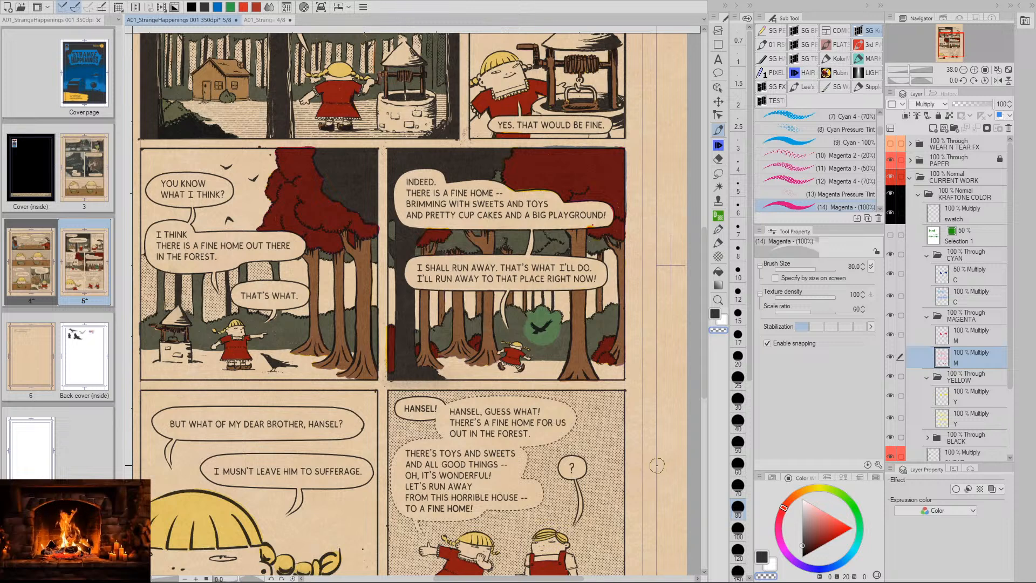
key(ctrl+z)
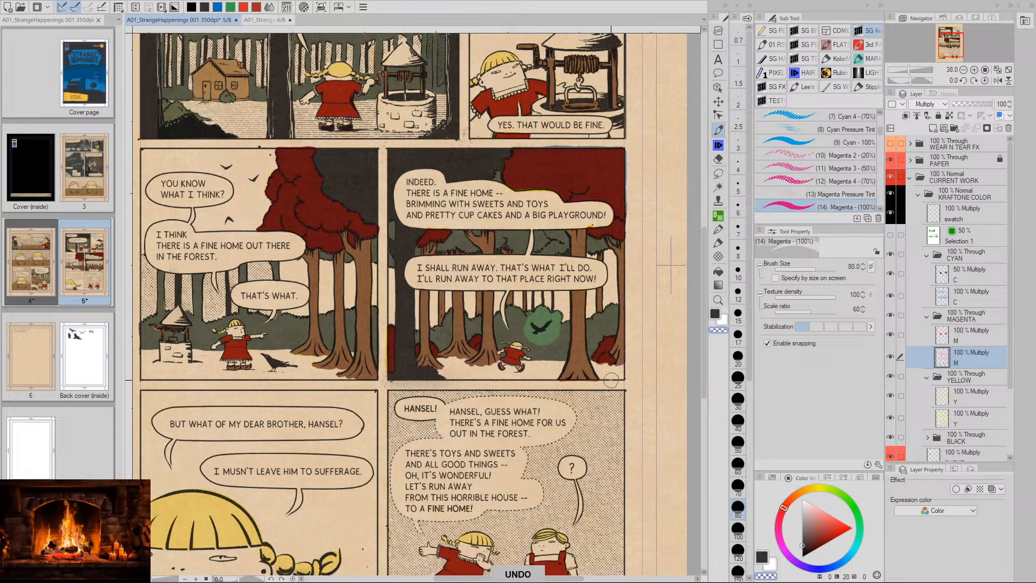
key(ctrl+z)
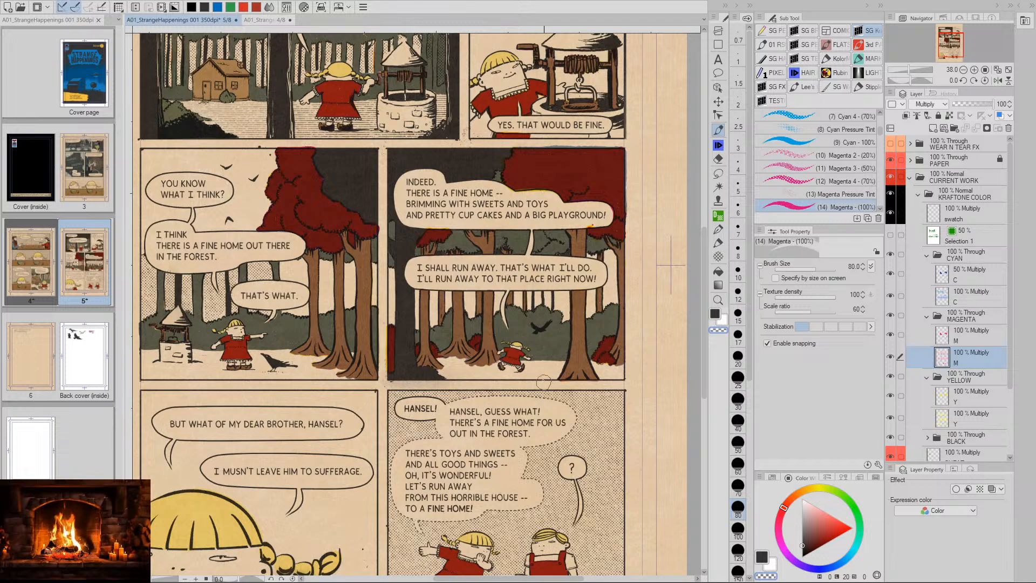
Lasso the bushes behind the crow between the two large tree trunks on the lower magenta layer
key(slash)
mouse_move(541, 355)
mouse_down()
mouse_move(583, 356)
mouse_move(551, 391)
mouse_up()
key(space)
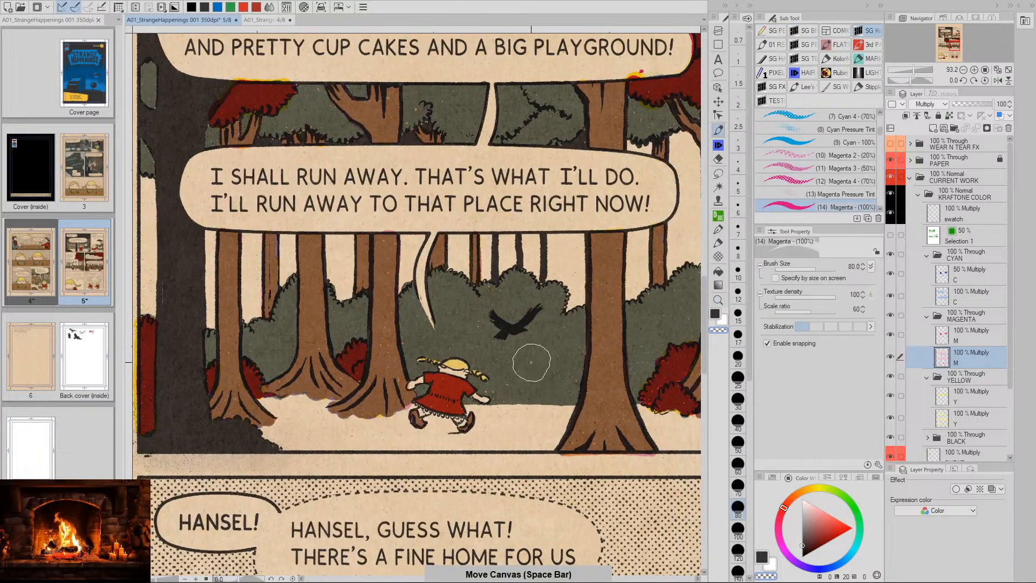
click(718, 173)
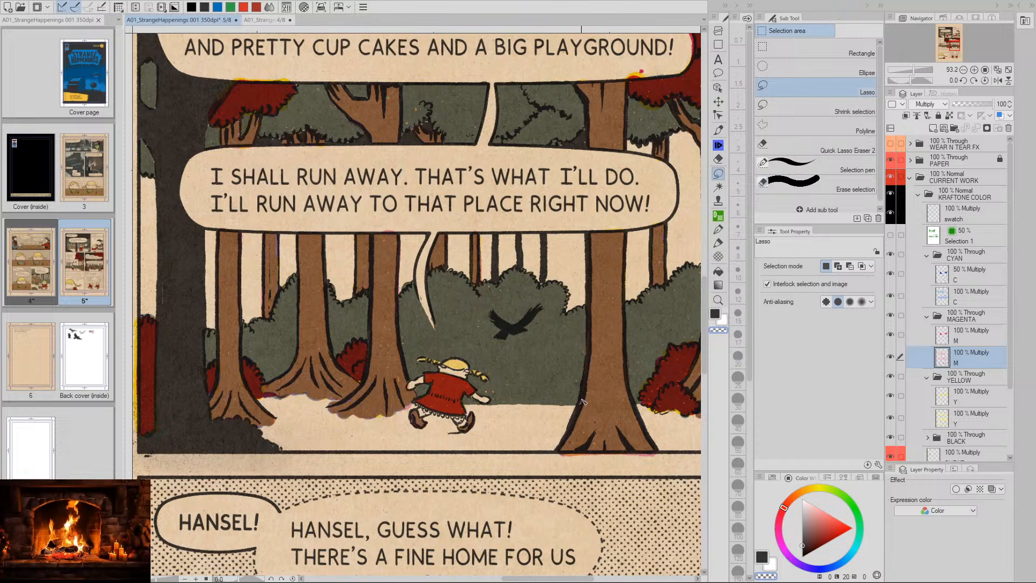
drag(590, 361, 592, 314)
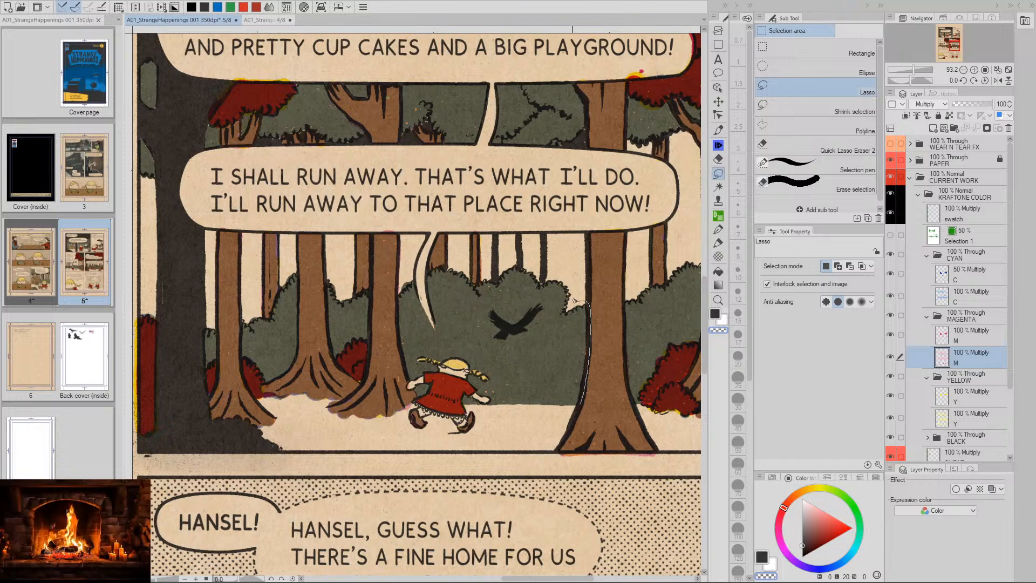
drag(539, 264, 469, 260)
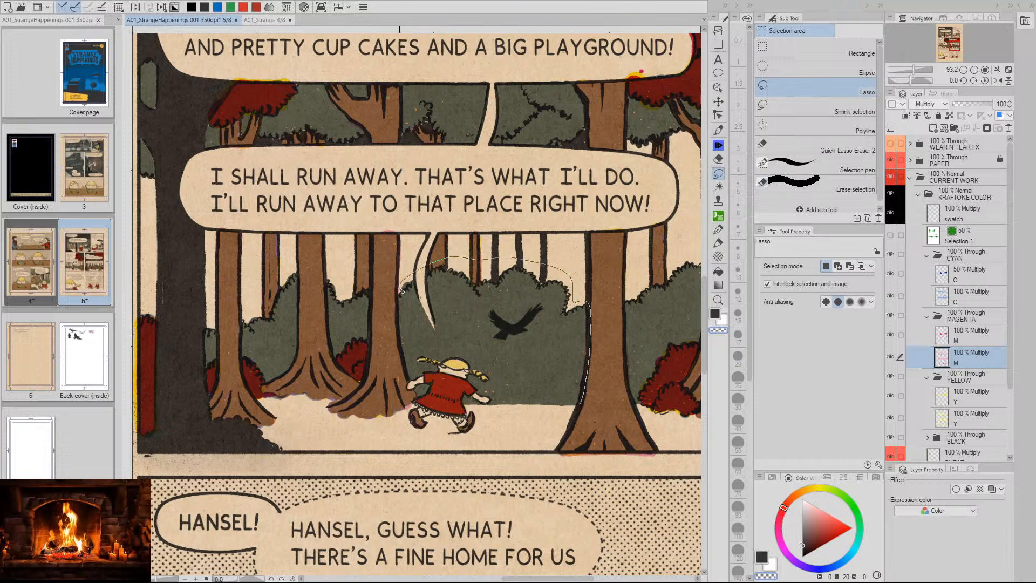
drag(400, 330, 408, 369)
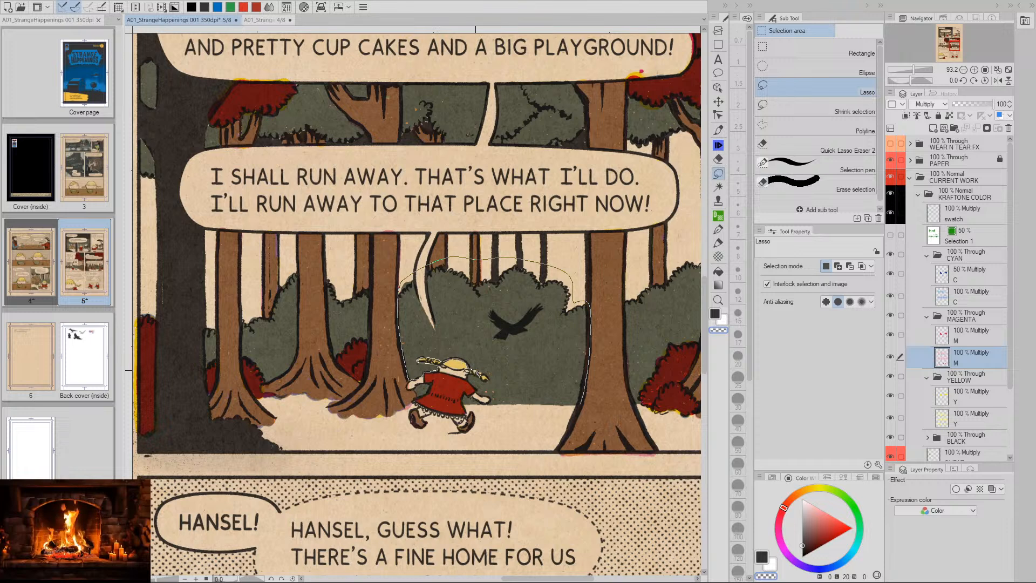
drag(581, 402, 579, 403)
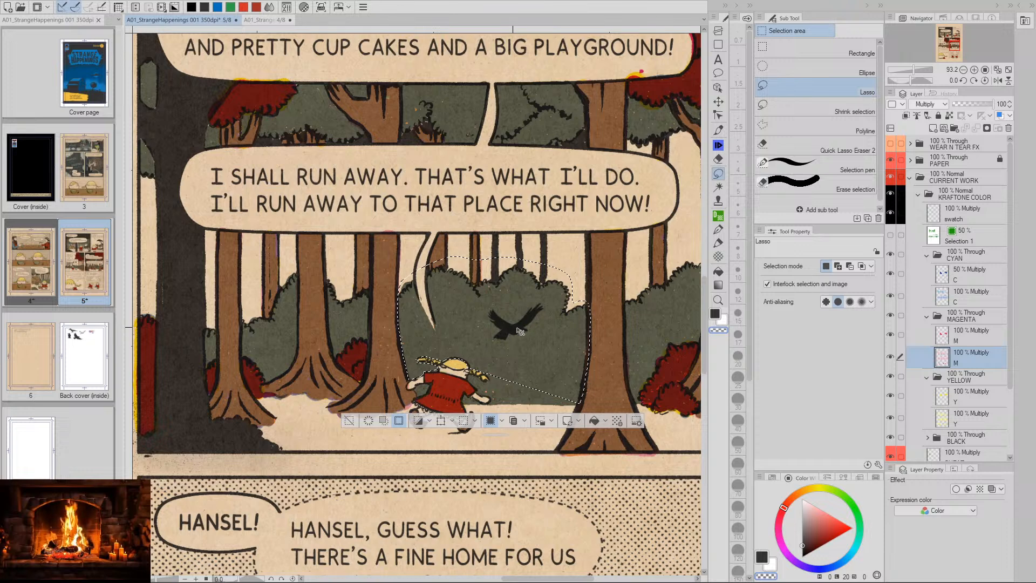
Add the area over the running girl and down to the bushes' ground edge to the lasso selection
click(501, 421)
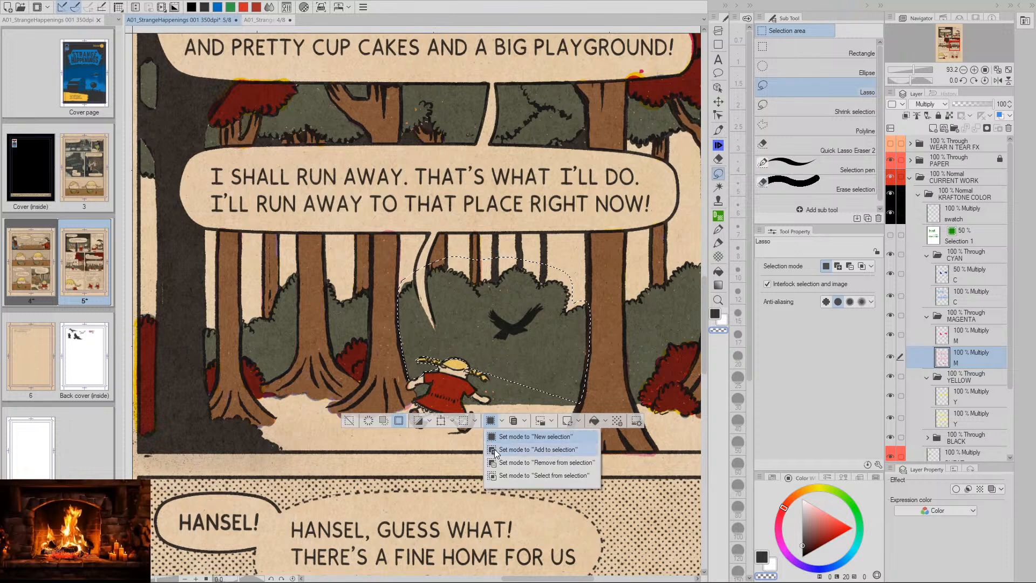
click(518, 450)
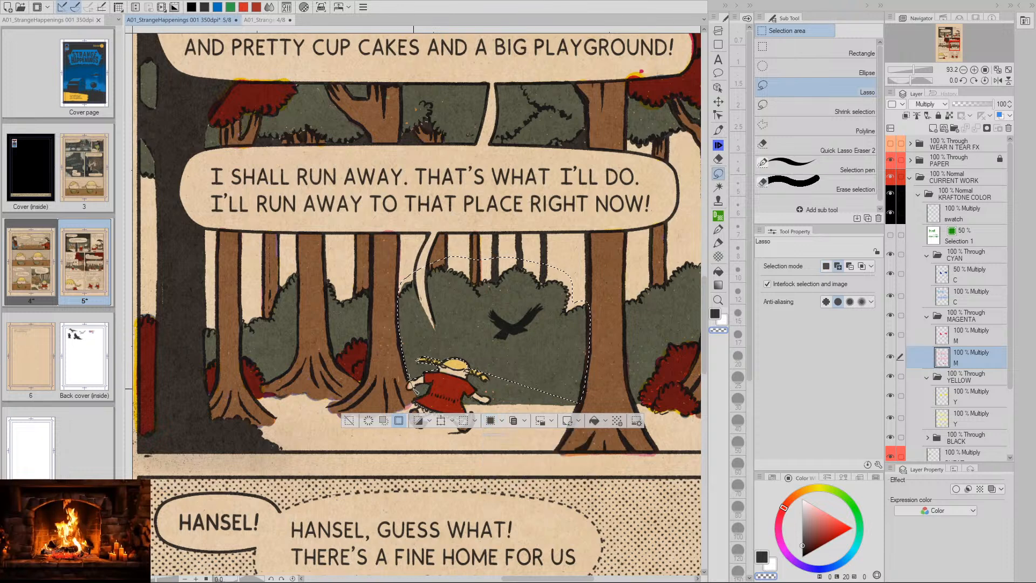
mouse_move(434, 406)
mouse_down()
mouse_move(559, 409)
mouse_move(582, 405)
mouse_move(582, 391)
mouse_up()
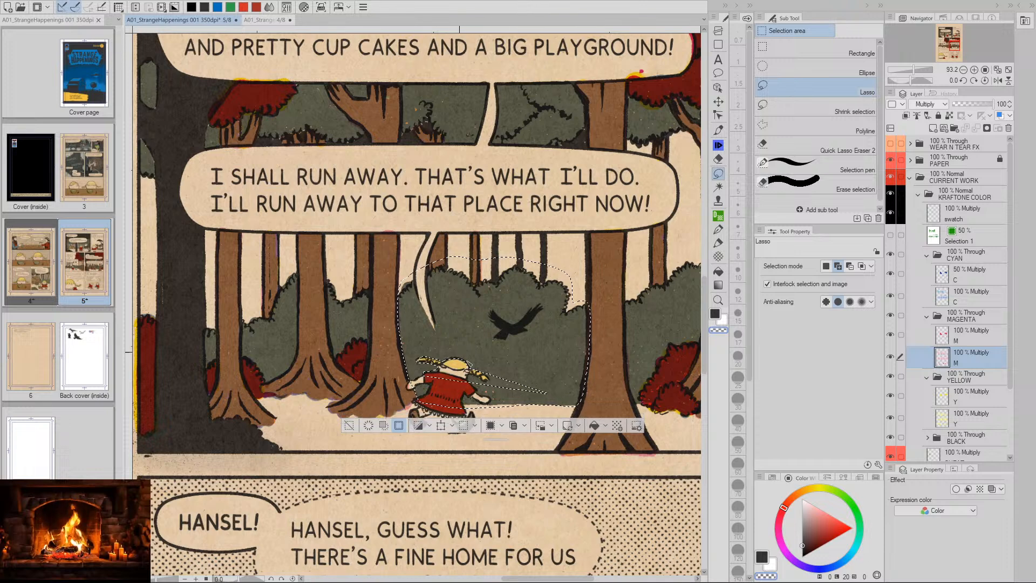
mouse_move(420, 340)
mouse_down()
mouse_move(414, 372)
mouse_move(464, 397)
mouse_move(560, 384)
mouse_move(518, 351)
mouse_up()
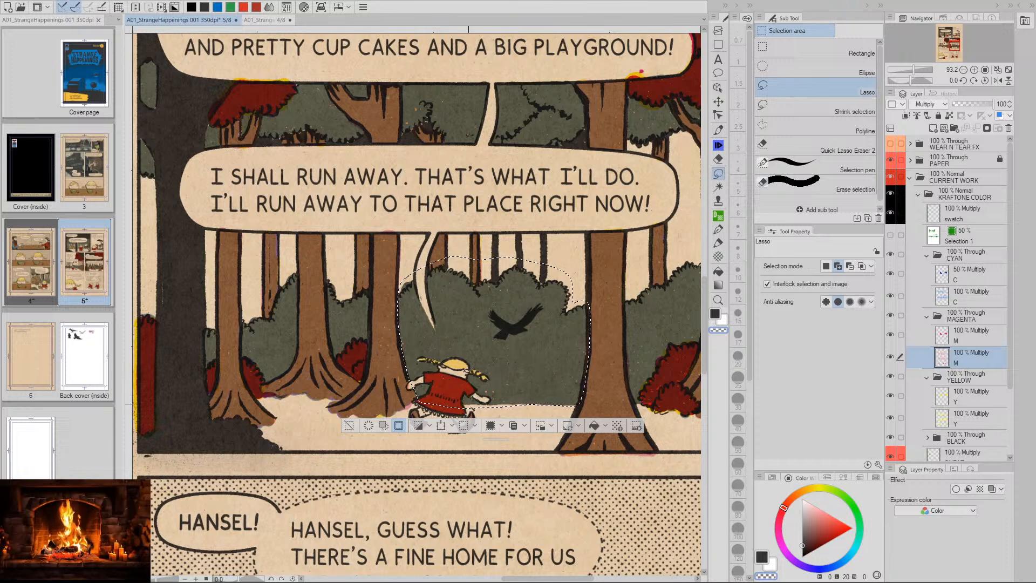
click(535, 430)
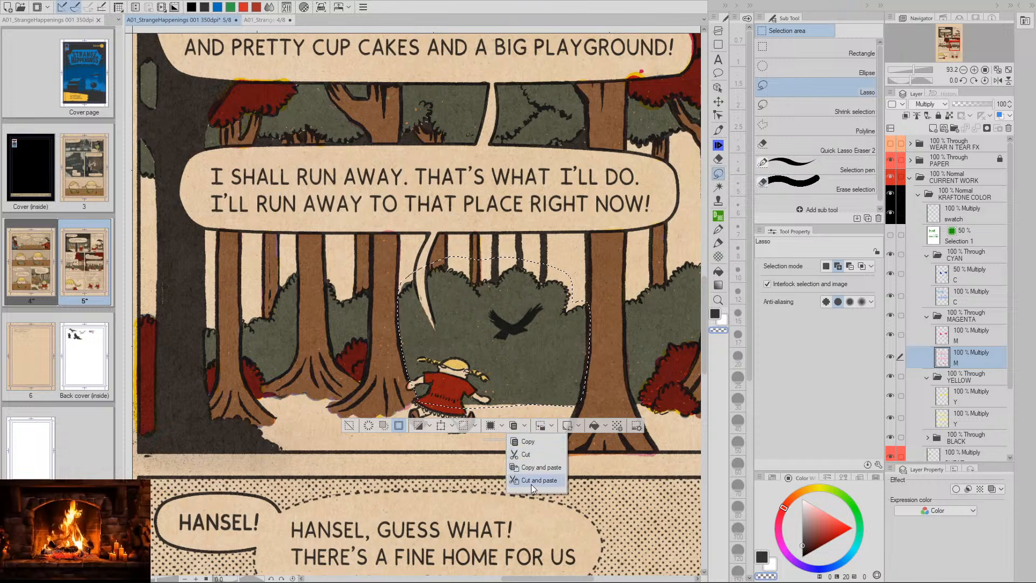
click(518, 467)
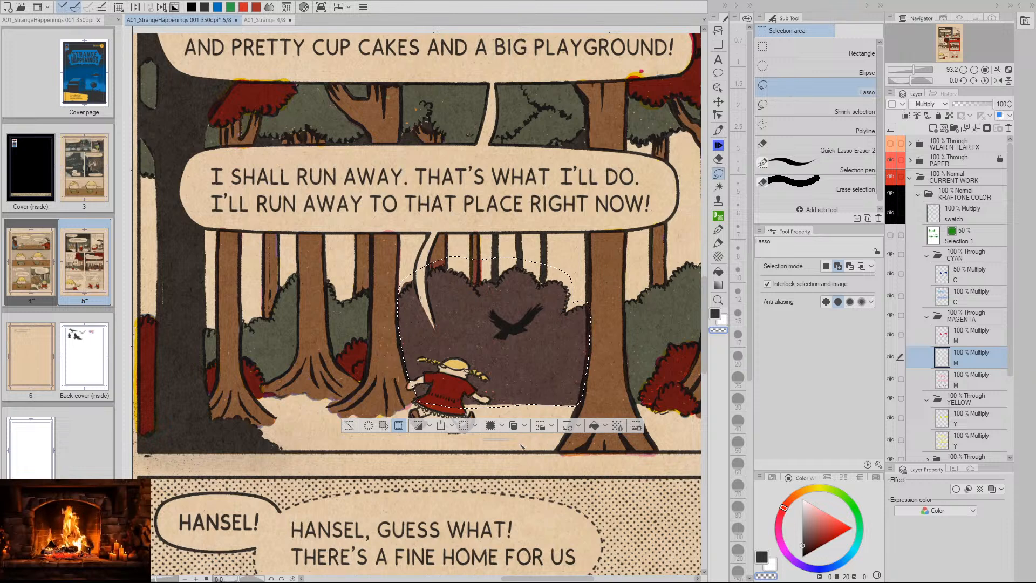
key(ctrl+z)
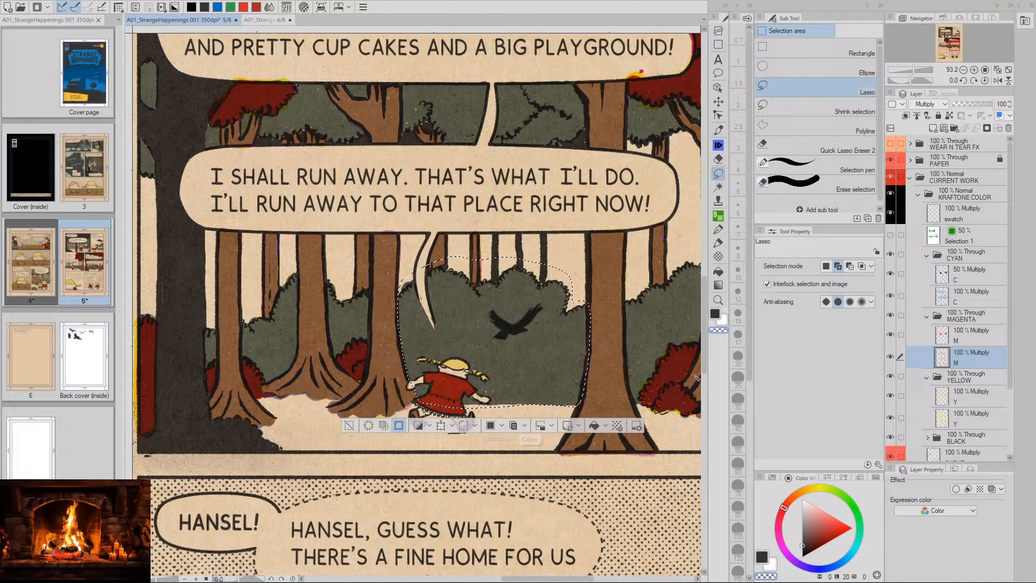
Cut and paste the selected bush magenta onto its own layer, and clear the selection
click(524, 426)
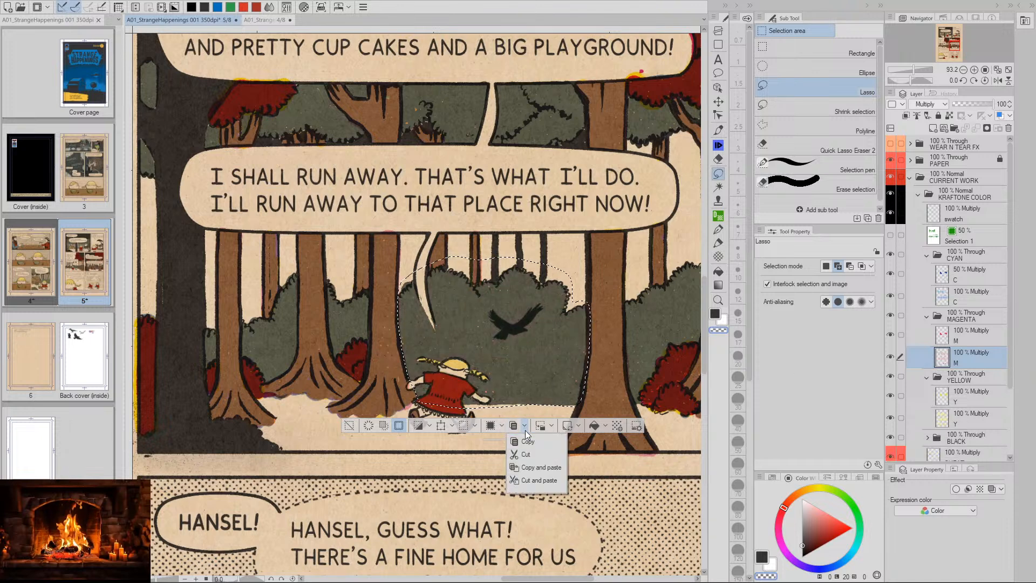
click(520, 482)
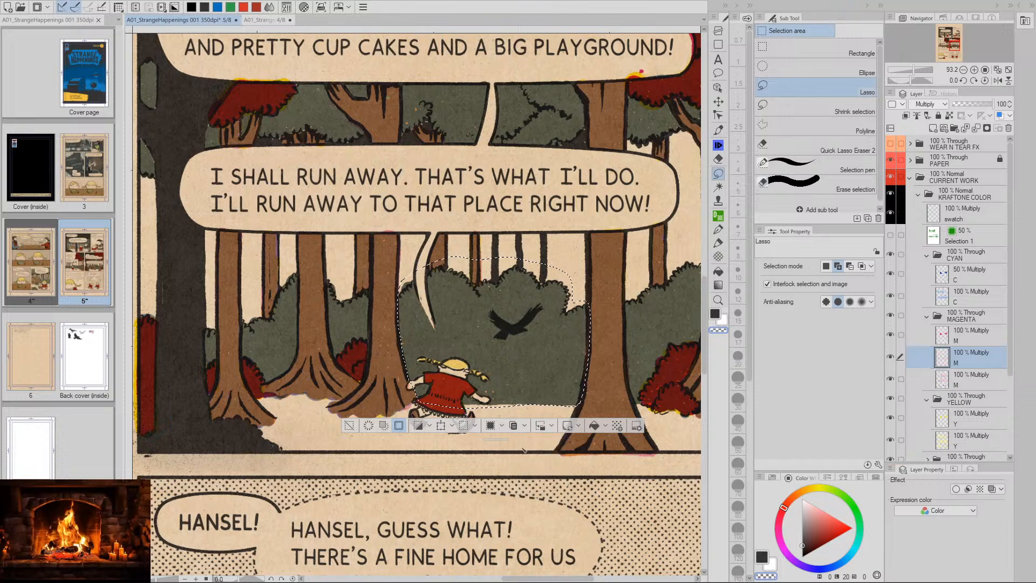
click(349, 426)
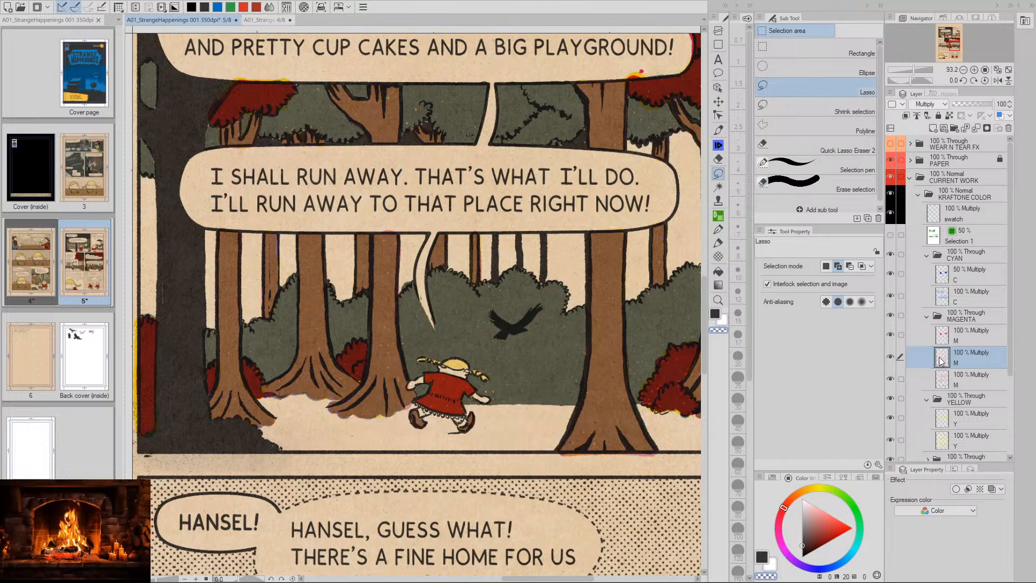
Try raising the luminosity of the separated bush magenta layer to 25 in Hue/Saturation/Luminosity
key(ctrl+u)
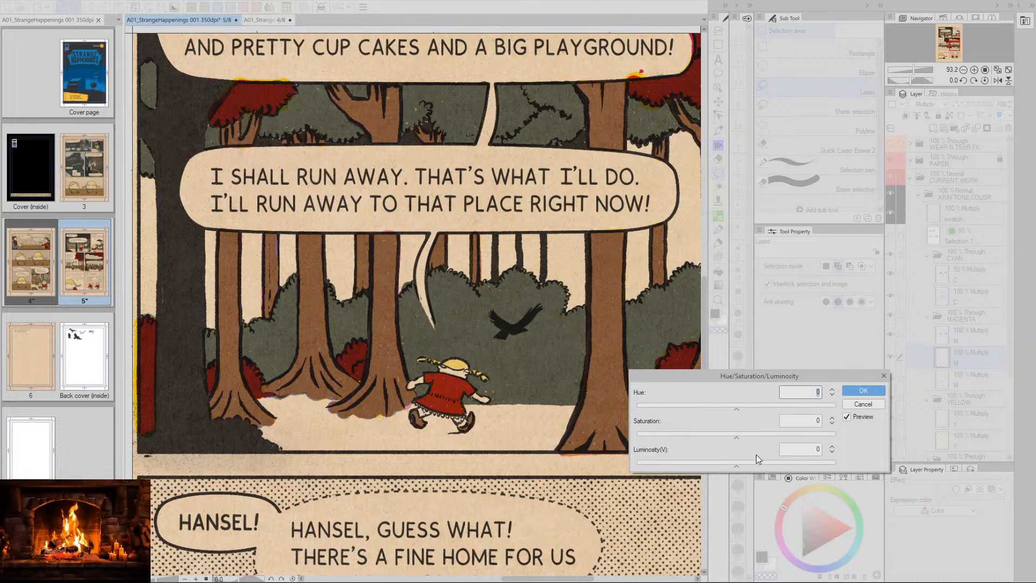
click(815, 450)
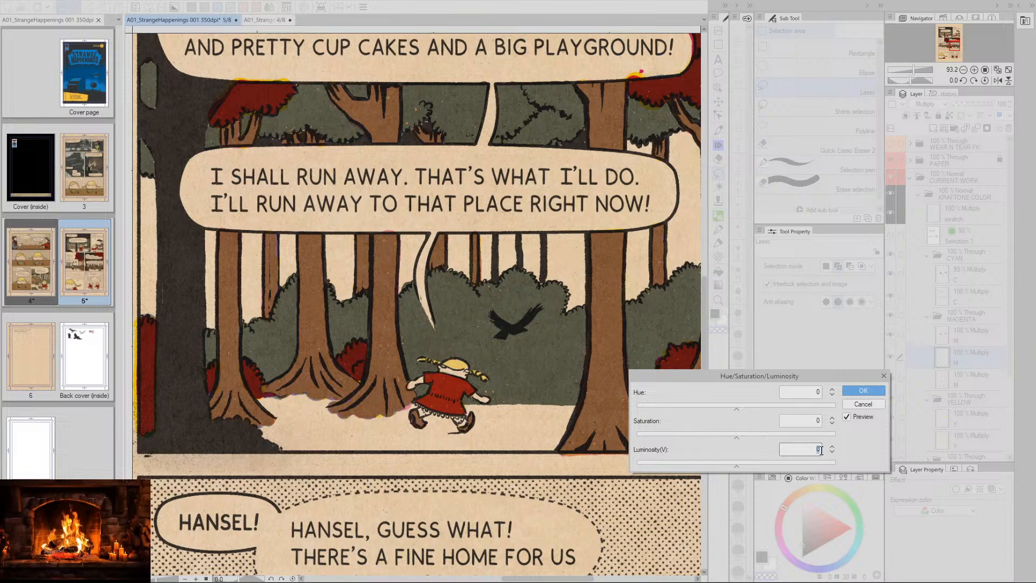
text(25)
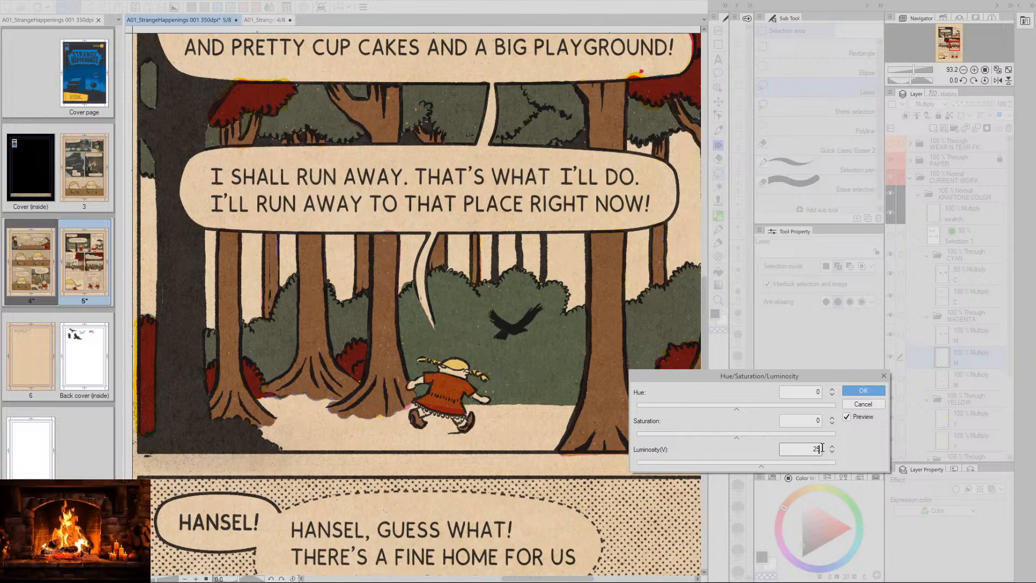
drag(824, 450, 814, 449)
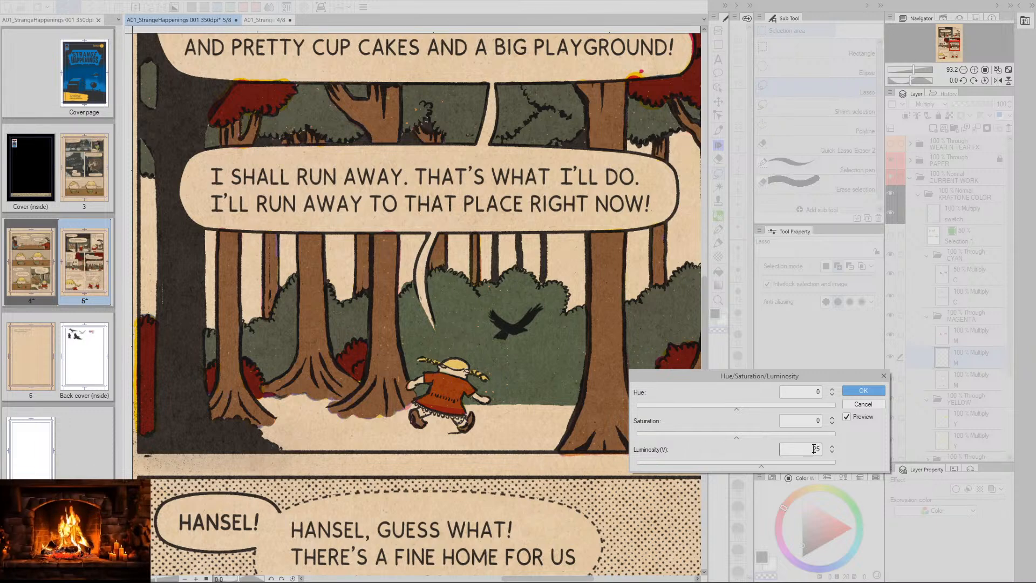
click(863, 390)
key(ctrl+0)
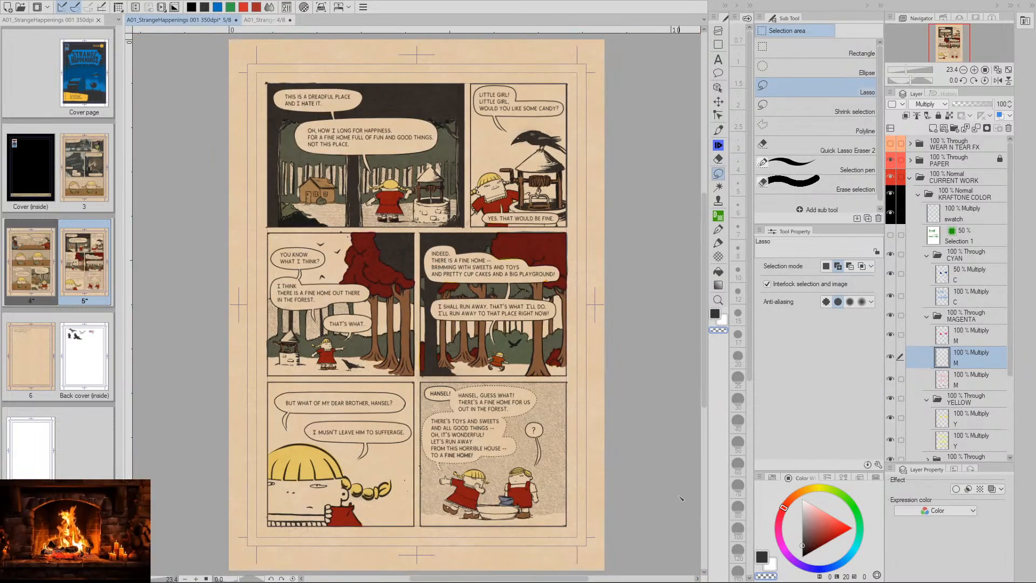
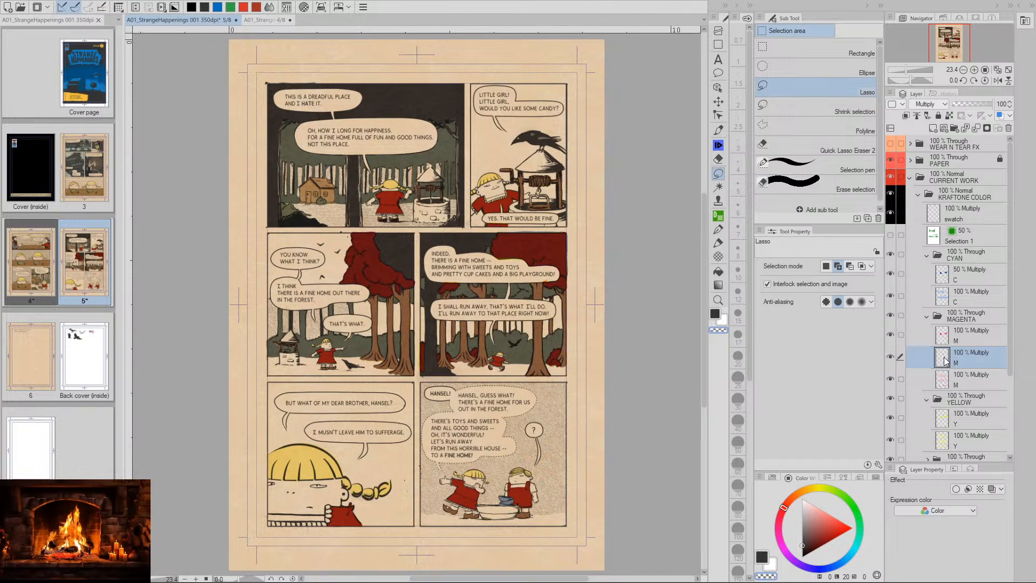
Store the separated bush magenta area as a hidden selection layer, and load and clear its selection once
ctrl+click(948, 360)
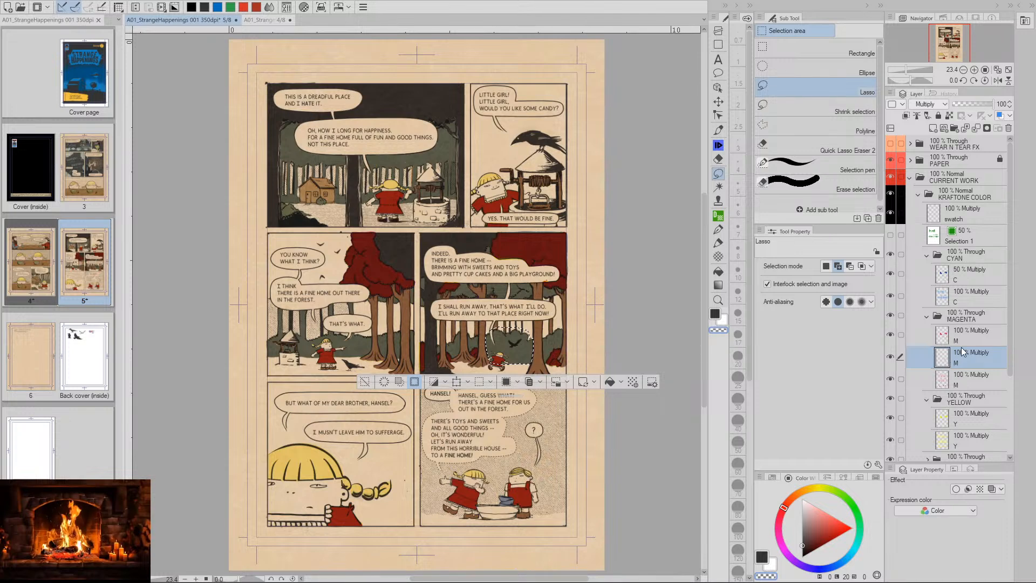
click(556, 382)
click(890, 356)
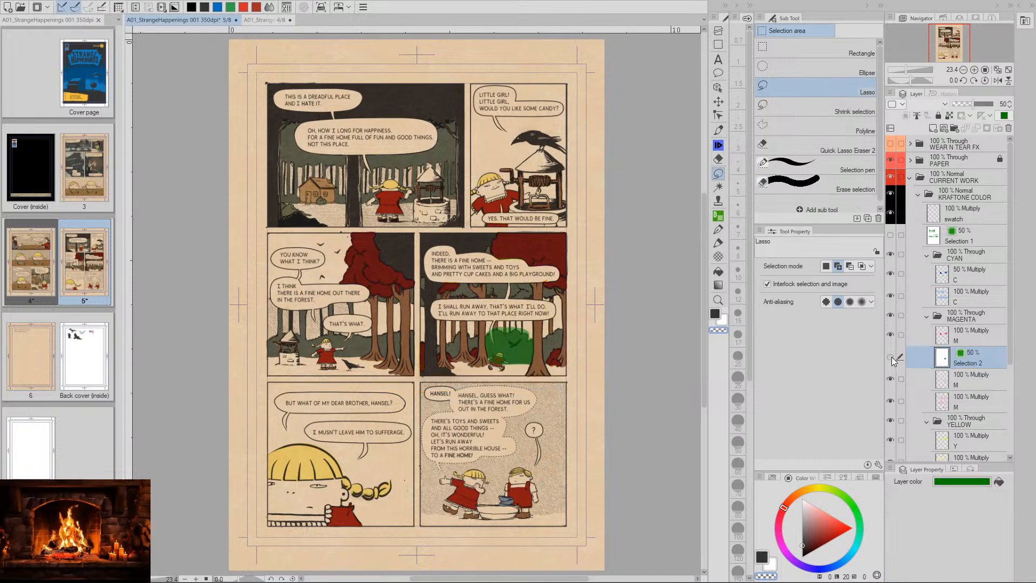
ctrl+click(948, 361)
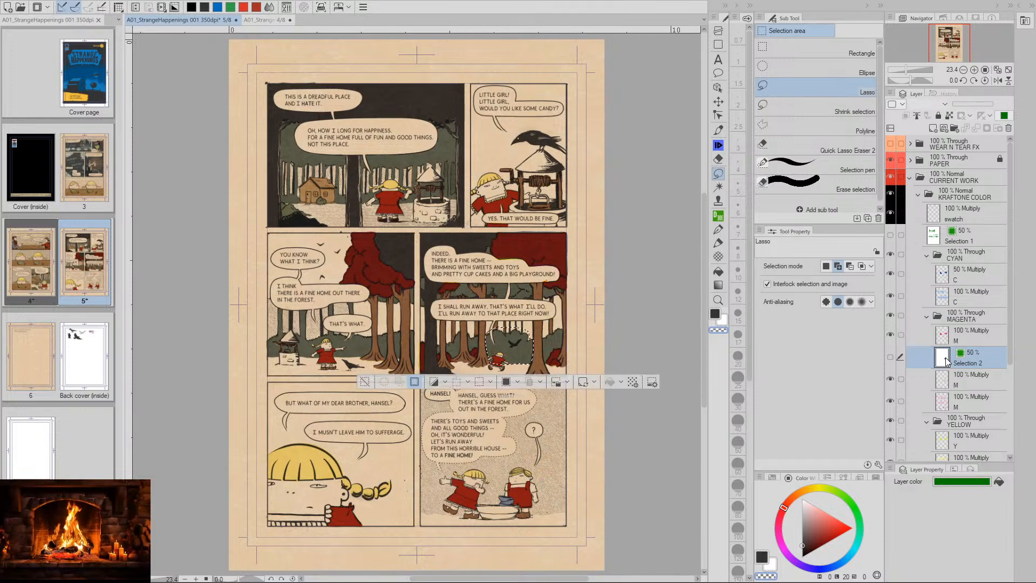
click(366, 384)
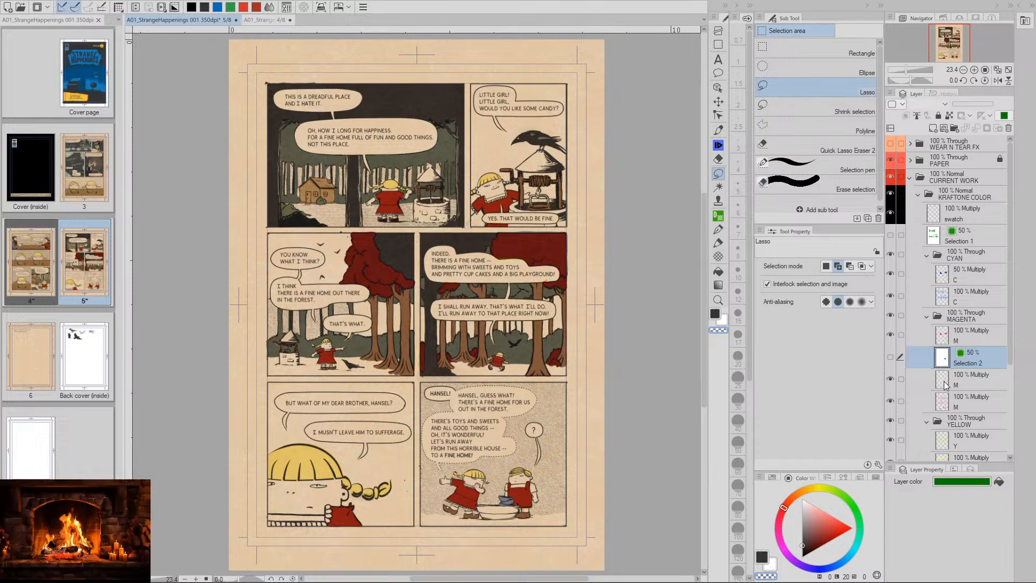
Try lightening the separated bush magenta layer again with a luminosity of 34
key(alt+bracketleft)
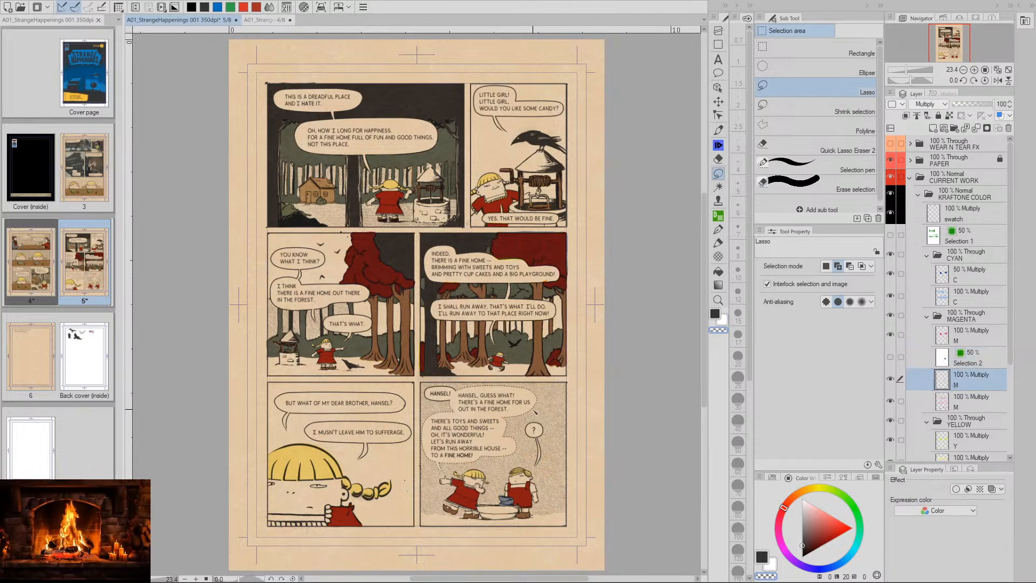
key(ctrl+u)
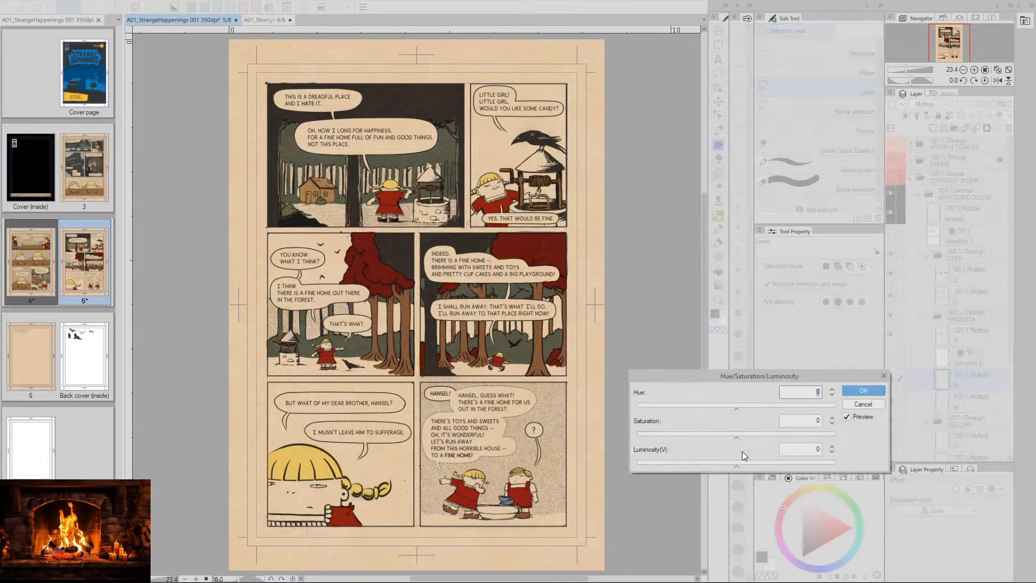
drag(736, 465, 765, 463)
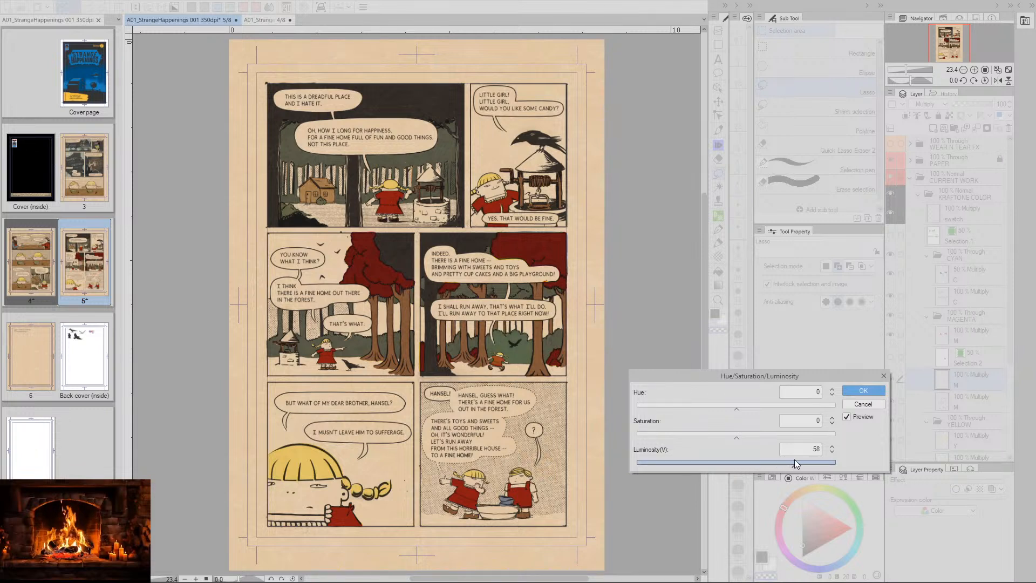
drag(797, 461, 821, 465)
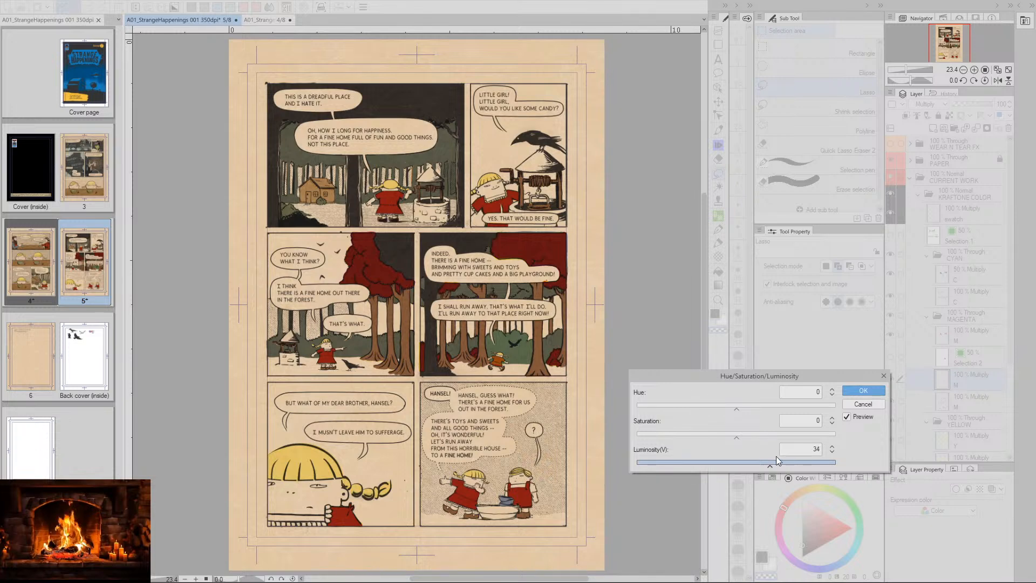
click(863, 392)
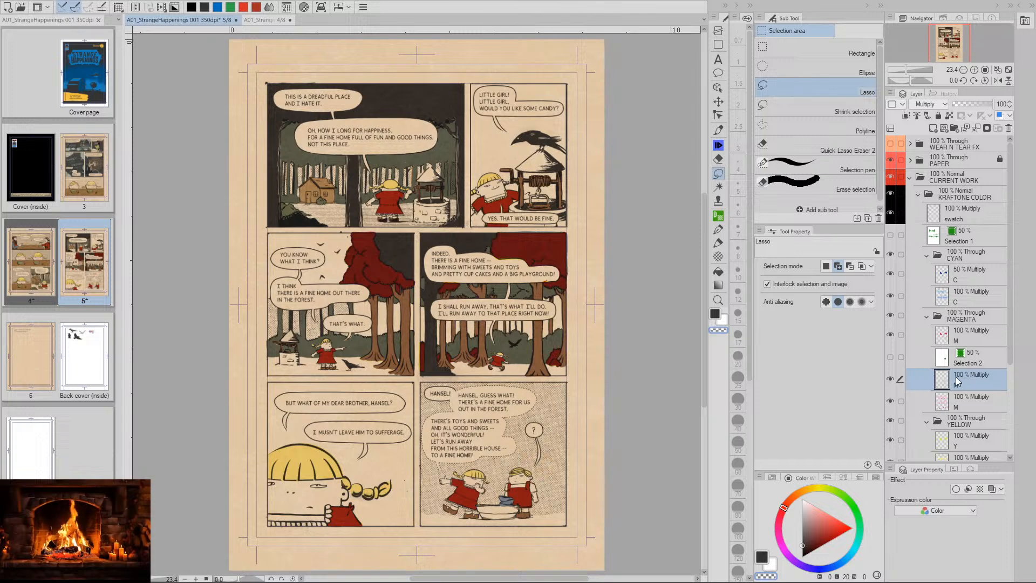
click(890, 380)
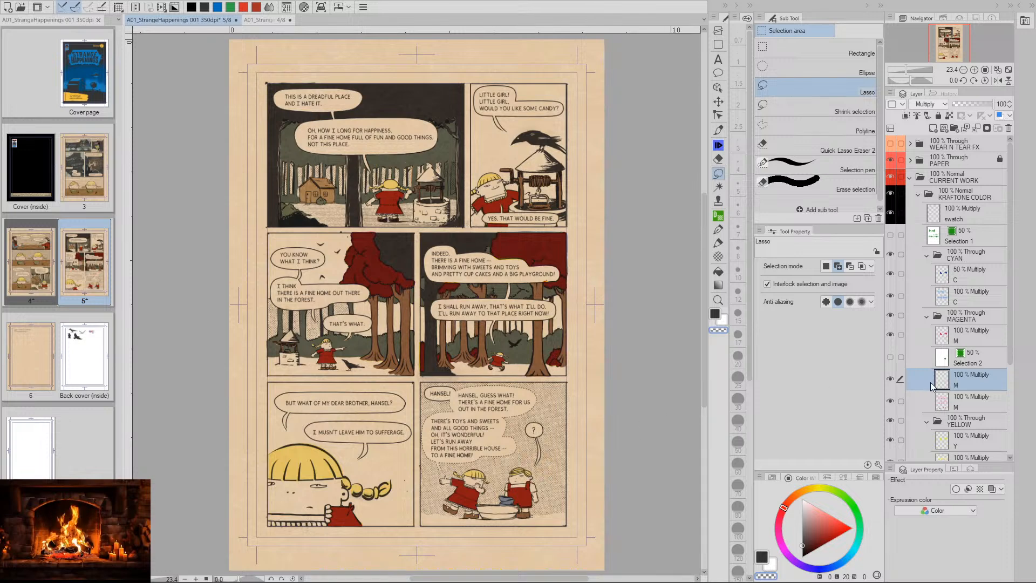
Revert the page in the history to the Deselect state before the bush lasso selections
click(945, 94)
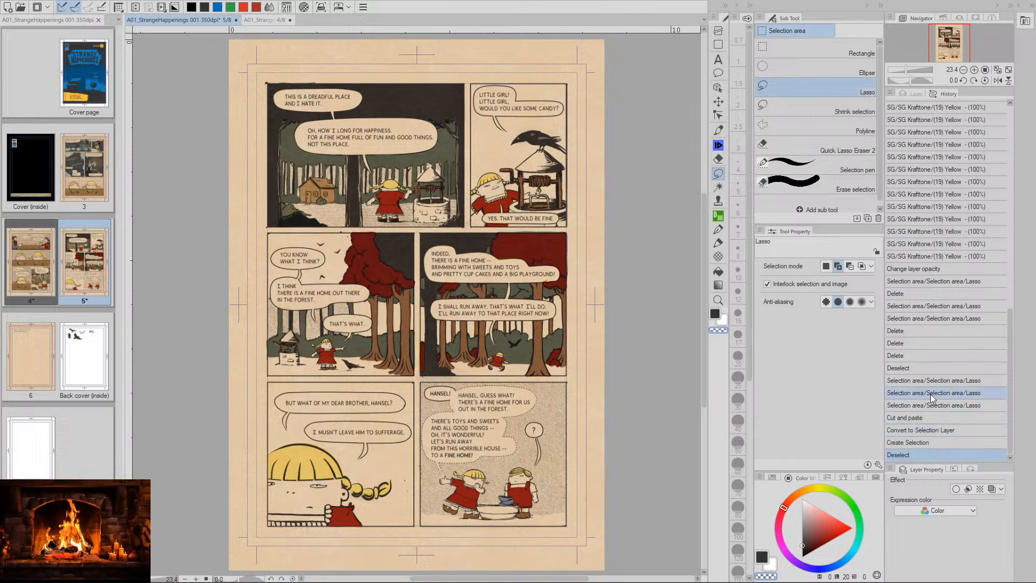
click(921, 370)
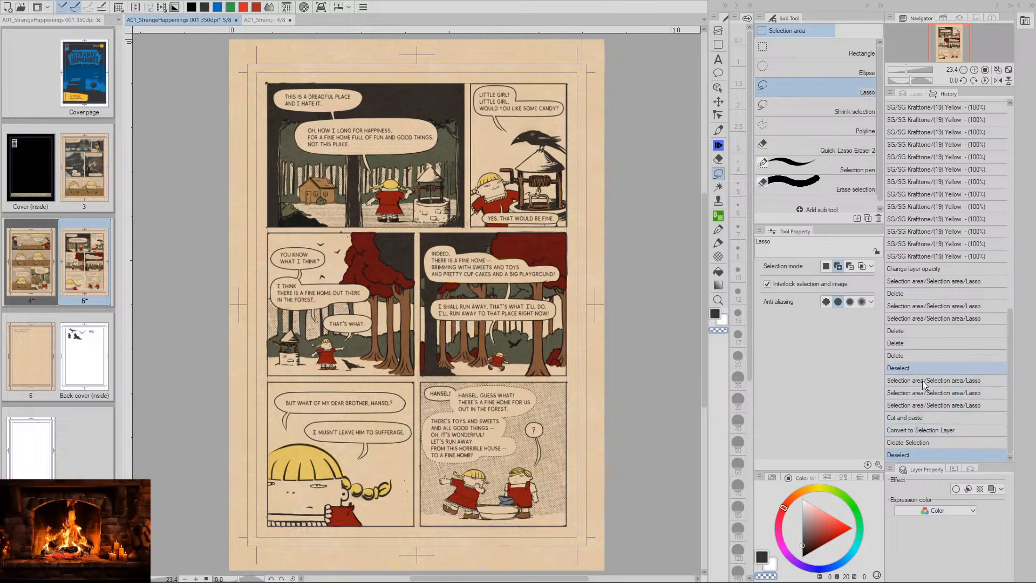
click(913, 95)
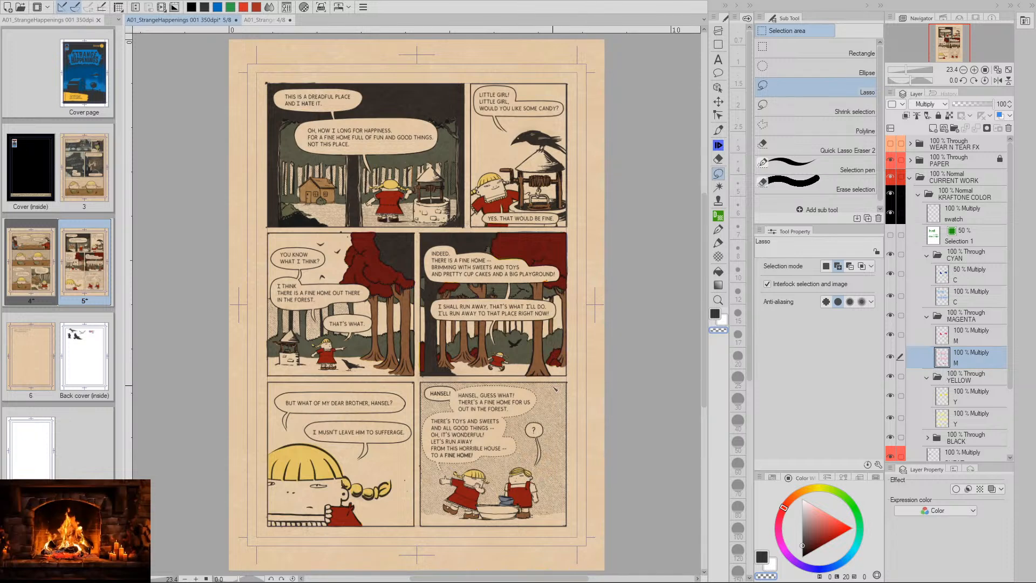
Examine the coloring of the running-girl forest panel and the children-at-the-washtub panel up close
key(space)
mouse_move(520, 346)
mouse_down()
mouse_move(530, 347)
mouse_move(507, 338)
mouse_move(561, 341)
mouse_up()
key(slash)
key(space)
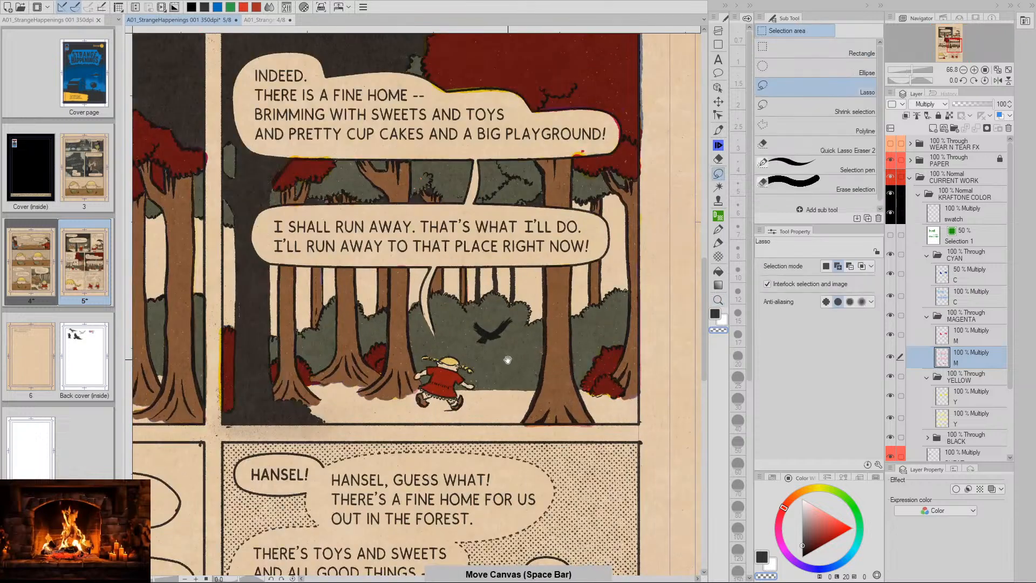
mouse_move(477, 361)
mouse_down()
mouse_move(498, 311)
mouse_move(536, 363)
mouse_move(580, 220)
mouse_up()
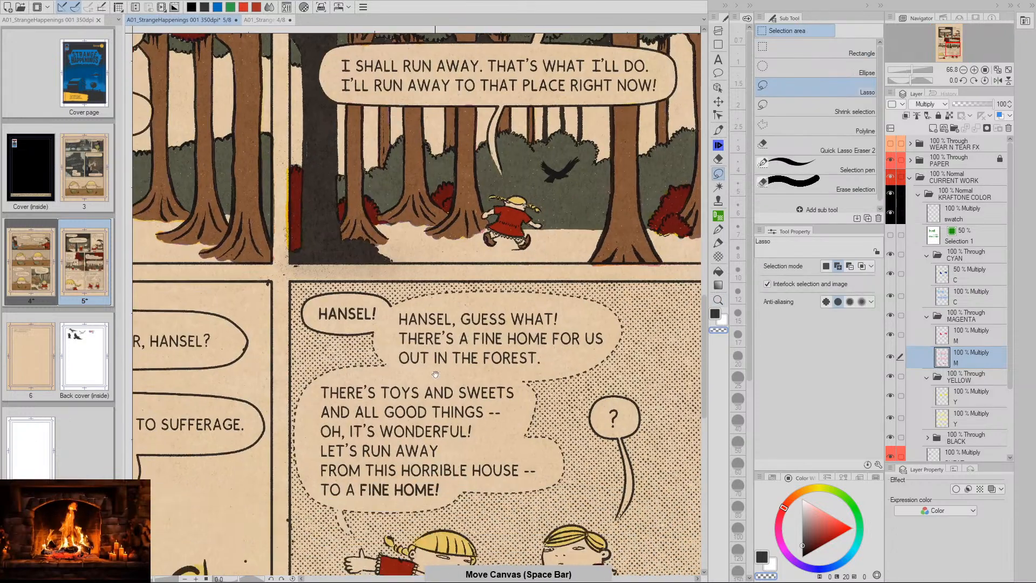
mouse_move(439, 403)
mouse_down()
mouse_move(485, 339)
mouse_move(429, 405)
mouse_up()
key(slash)
drag(580, 180, 525, 183)
key(space)
mouse_move(537, 280)
mouse_down()
mouse_move(447, 393)
mouse_move(488, 384)
mouse_move(474, 352)
mouse_up()
key(space)
mouse_move(544, 379)
mouse_down()
mouse_move(498, 443)
mouse_move(490, 426)
mouse_move(530, 432)
mouse_move(530, 410)
mouse_move(532, 460)
mouse_move(530, 392)
mouse_up()
key(slash)
key(space)
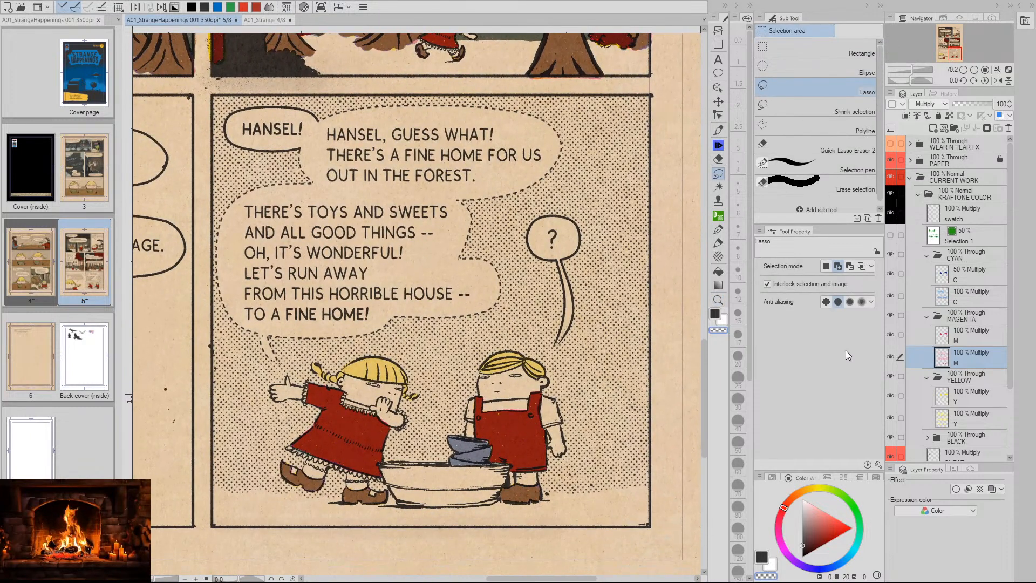
Paint the stacked bowls in the washtub panel with the Magenta 100% brush at size 45 on the upper magenta layer
click(946, 337)
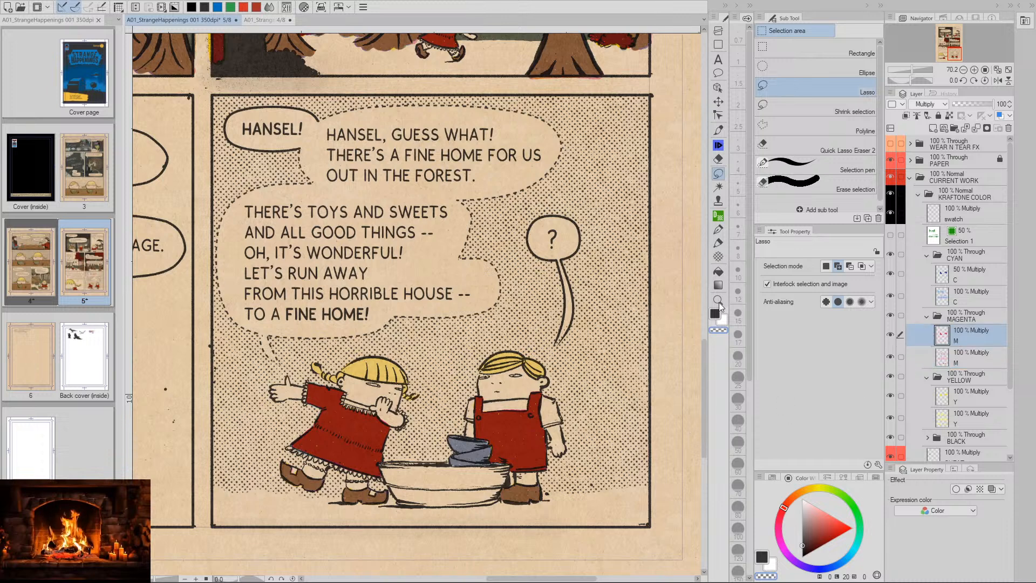
click(718, 130)
click(836, 207)
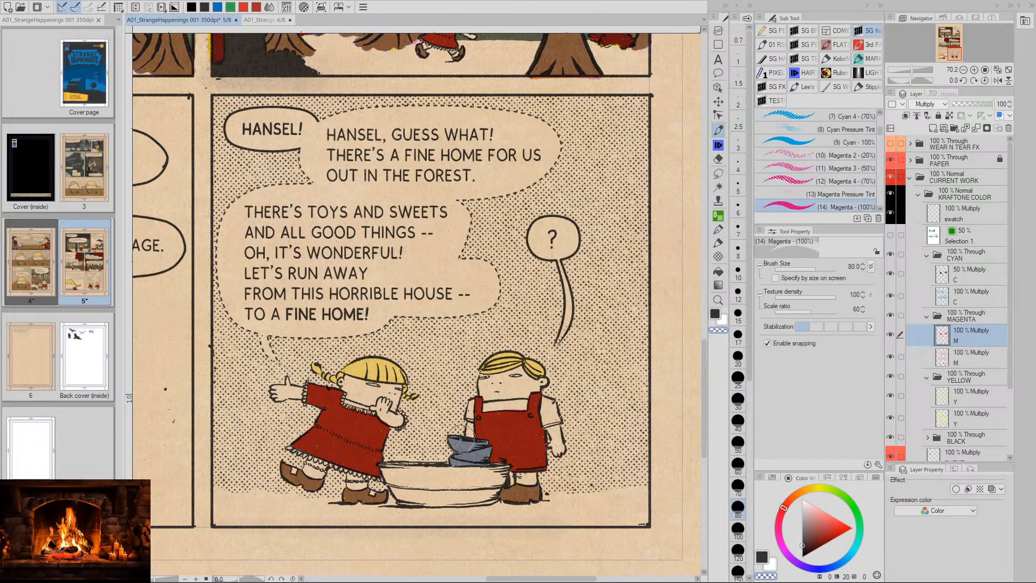
key(bracketleft)
key(bracketleft)
key(bracketleft)
key(bracketleft)
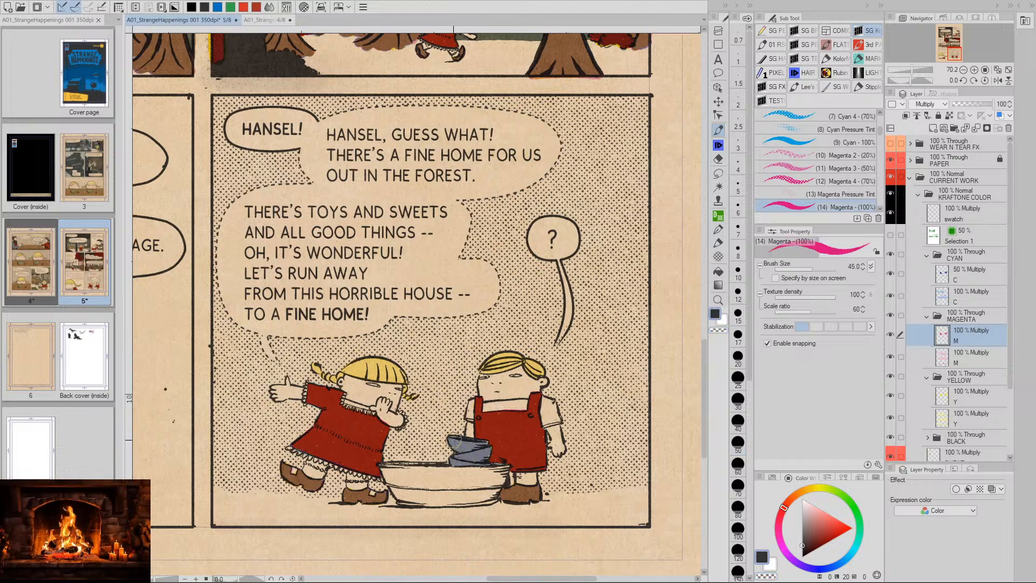
mouse_move(454, 440)
mouse_down()
mouse_move(478, 444)
mouse_move(453, 462)
mouse_move(475, 460)
mouse_up()
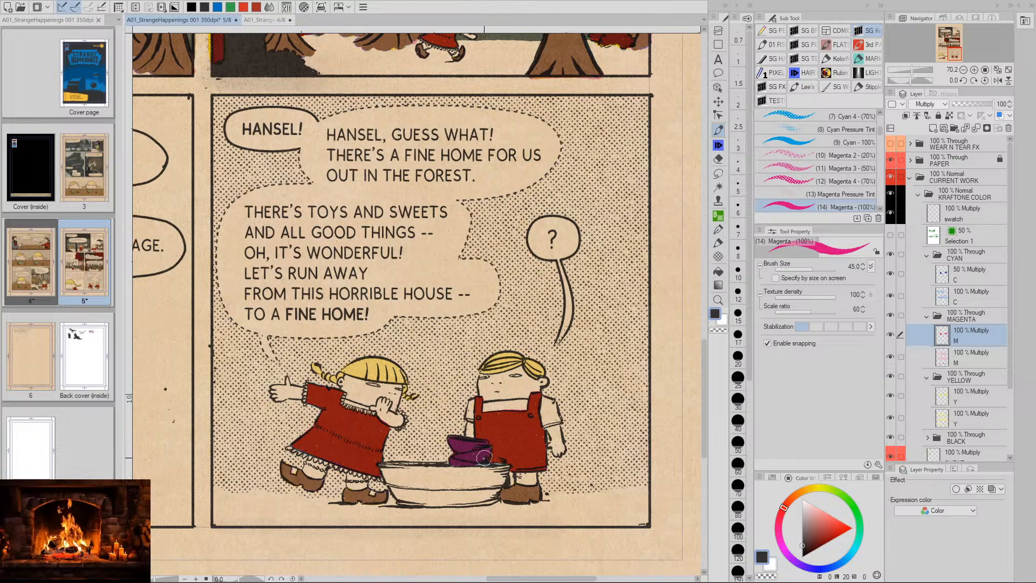
mouse_move(484, 458)
mouse_down()
mouse_move(475, 462)
mouse_move(490, 462)
mouse_move(491, 447)
mouse_up()
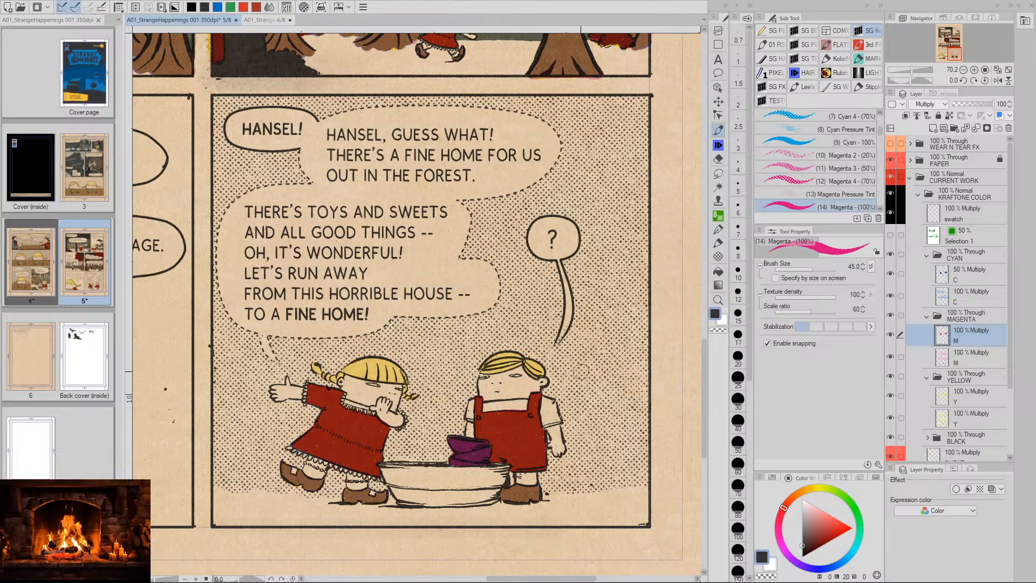
Paint over the stacked bowls with brush (38) Yellow 100% at size 50 on the upper yellow layer
key(space)
drag(585, 313, 559, 319)
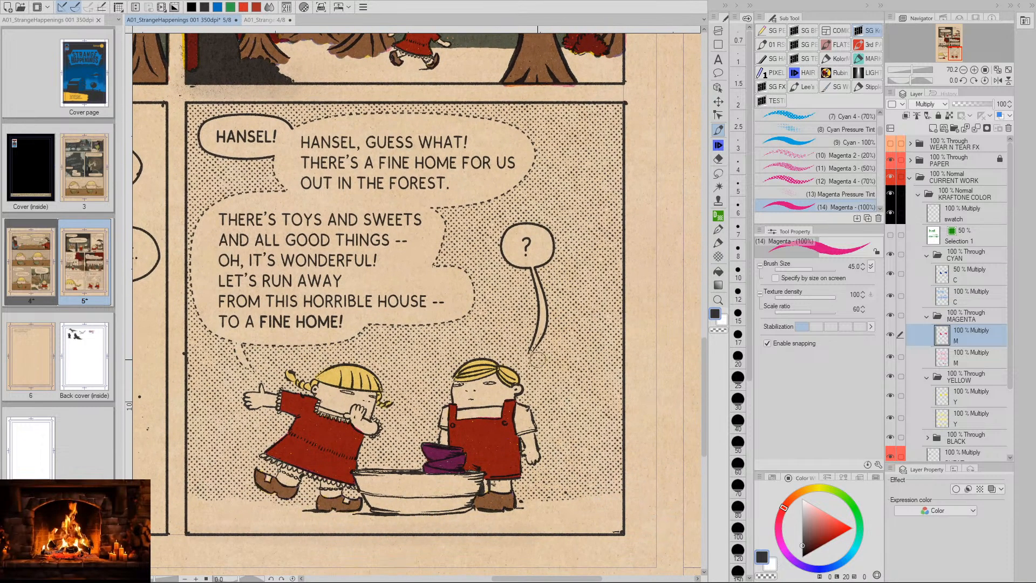
click(948, 399)
scroll(881, 142, down, 3)
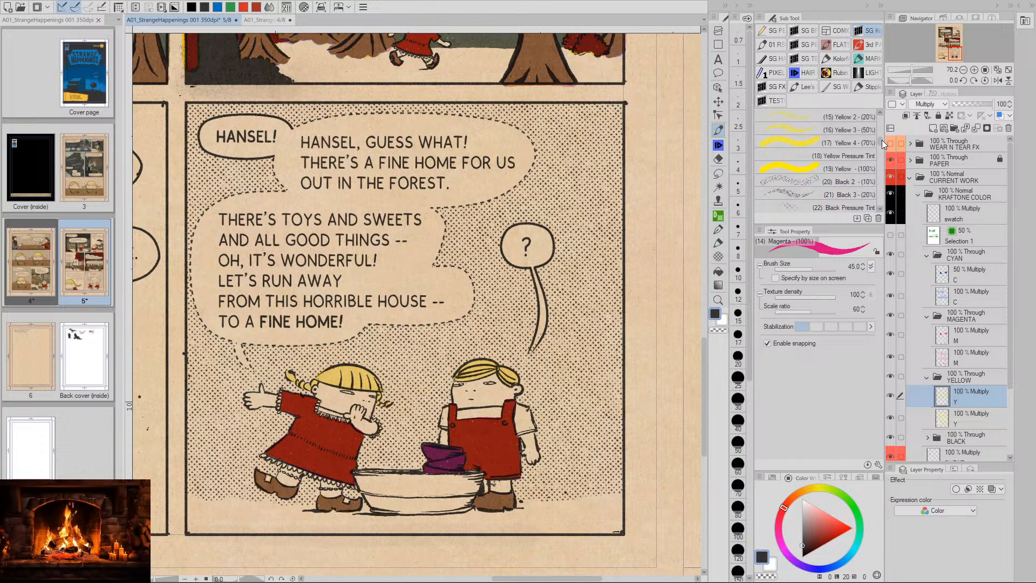
scroll(879, 151, down, 4)
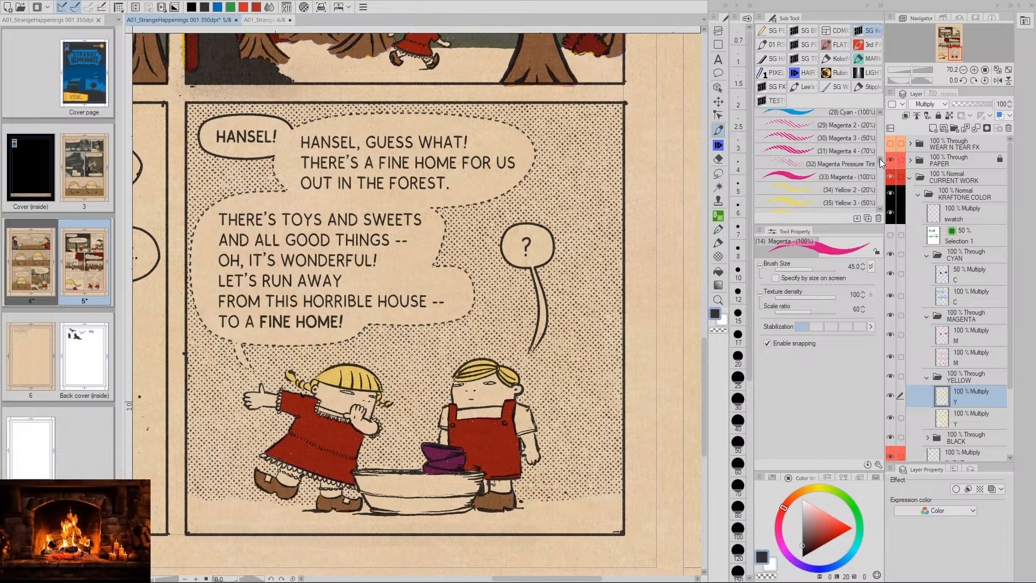
scroll(880, 159, down, 2)
click(817, 177)
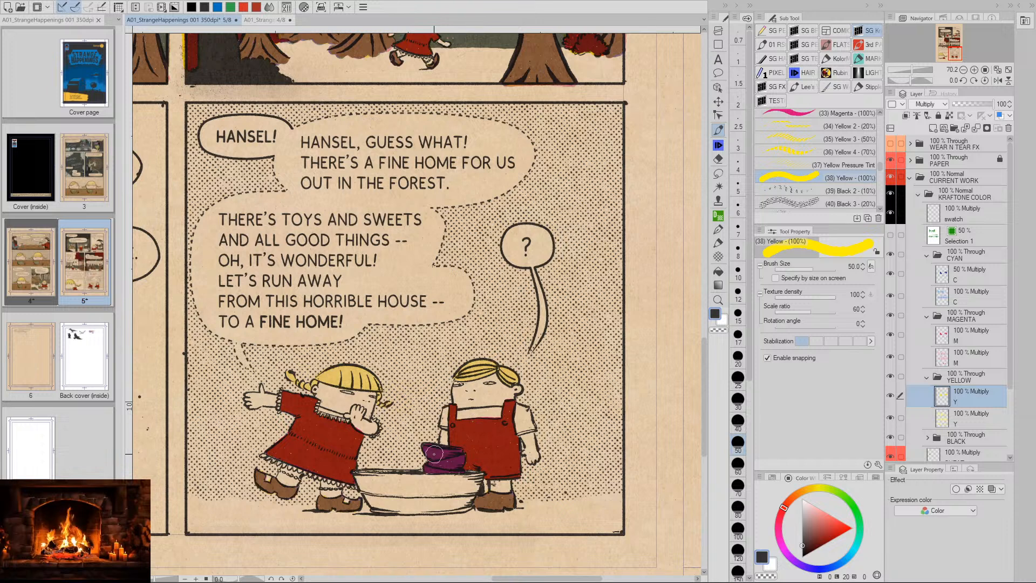
key(ctrl+z)
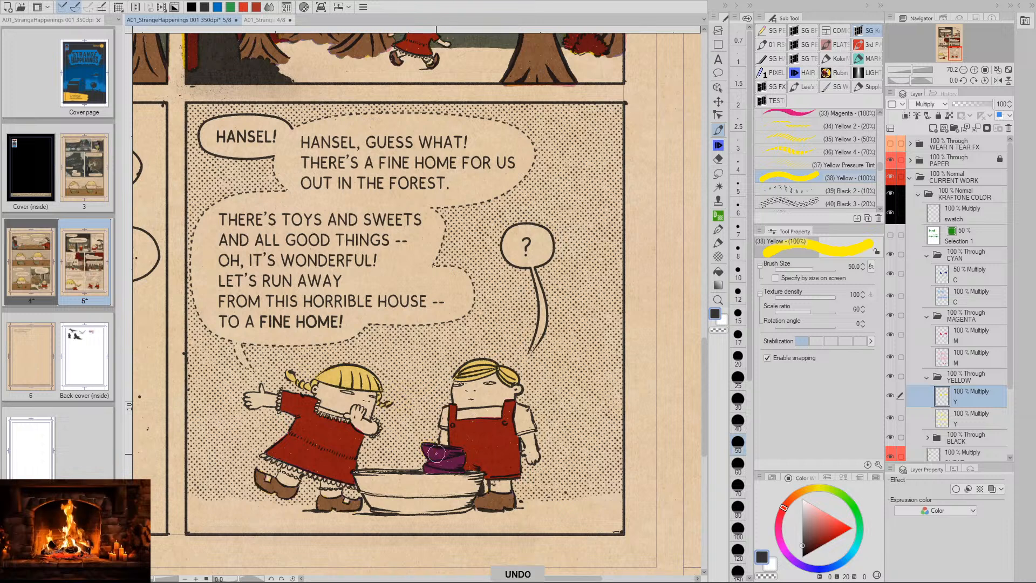
mouse_move(436, 454)
mouse_down()
mouse_move(452, 457)
mouse_move(432, 467)
mouse_move(455, 463)
mouse_up()
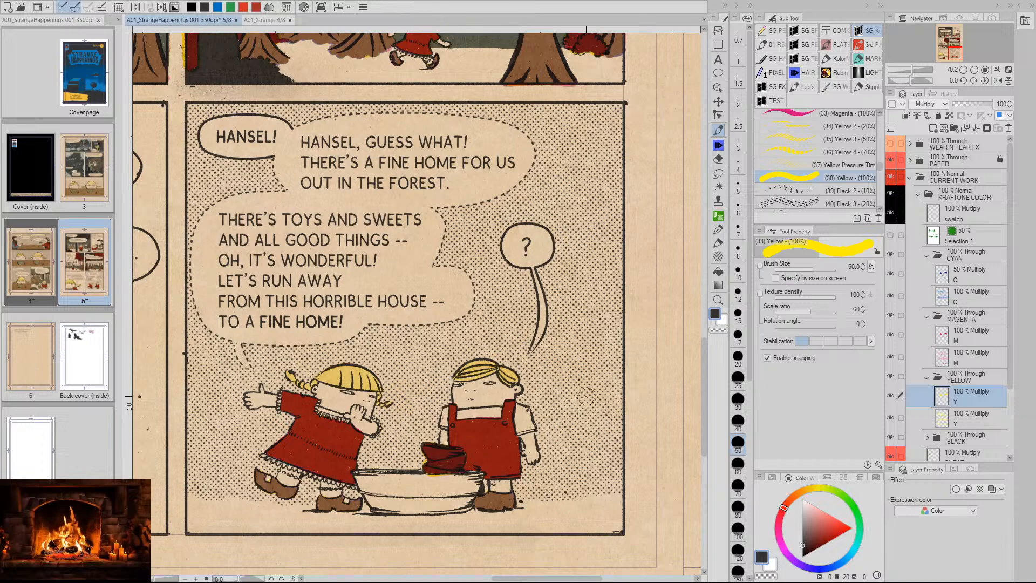
Lighten the upper magenta layer with a Hue/Saturation/Luminosity correction, trying luminosity 75 and applying 80
key(slash)
drag(600, 401, 578, 404)
drag(600, 414, 574, 429)
key(ctrl+space)
mouse_move(559, 393)
mouse_down()
mouse_move(556, 357)
mouse_move(553, 417)
mouse_up()
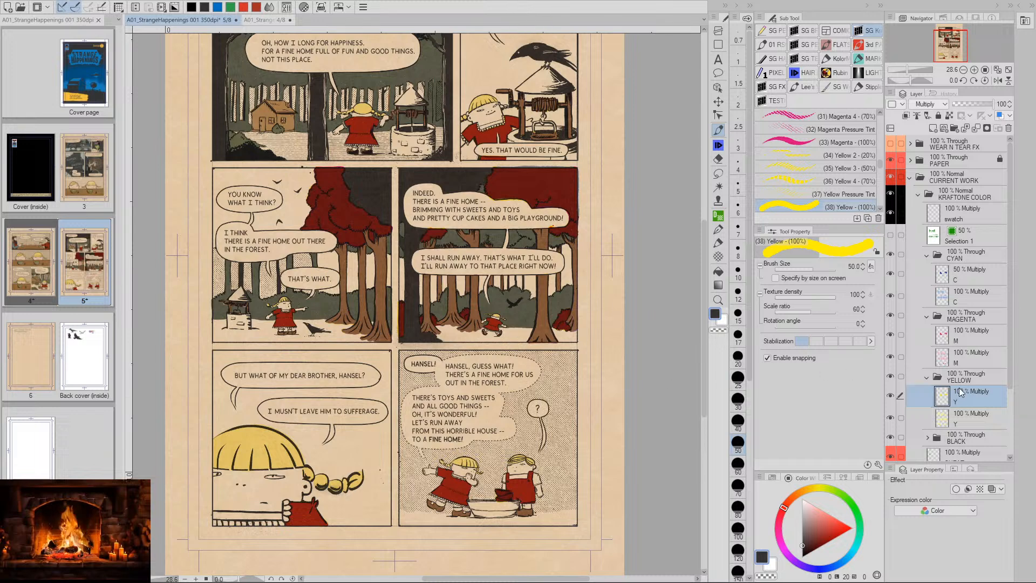
click(945, 337)
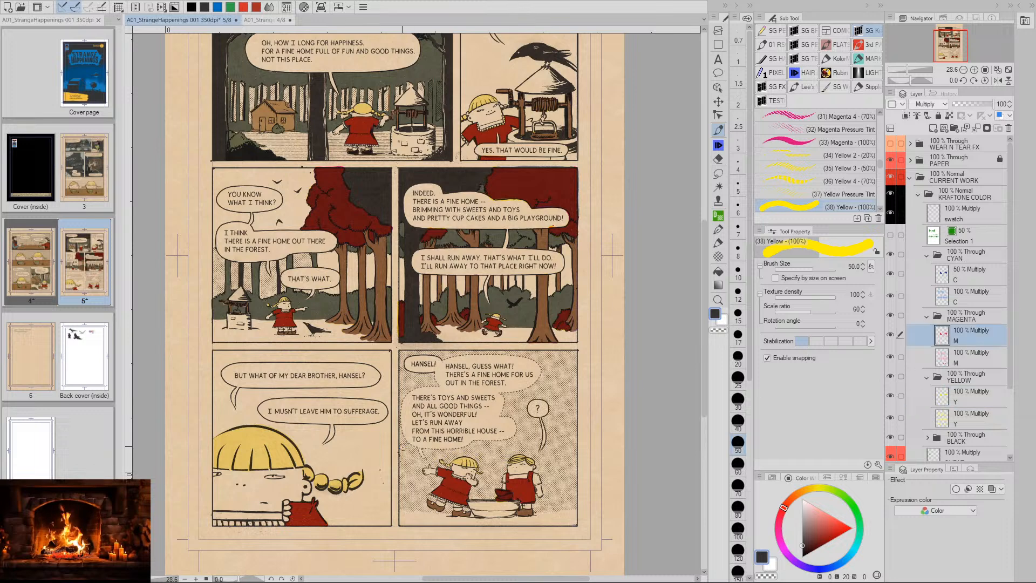
key(ctrl+u)
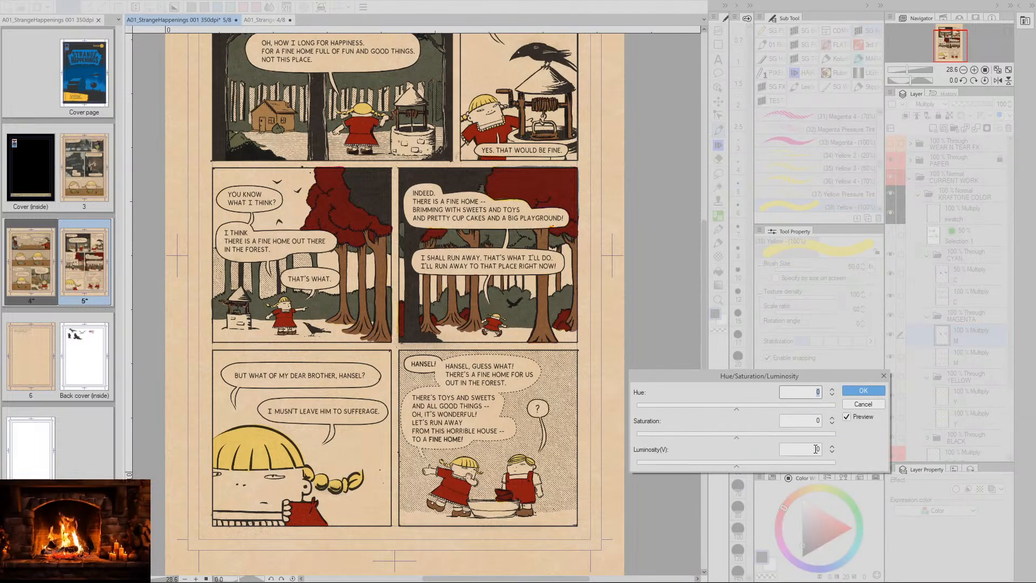
click(815, 449)
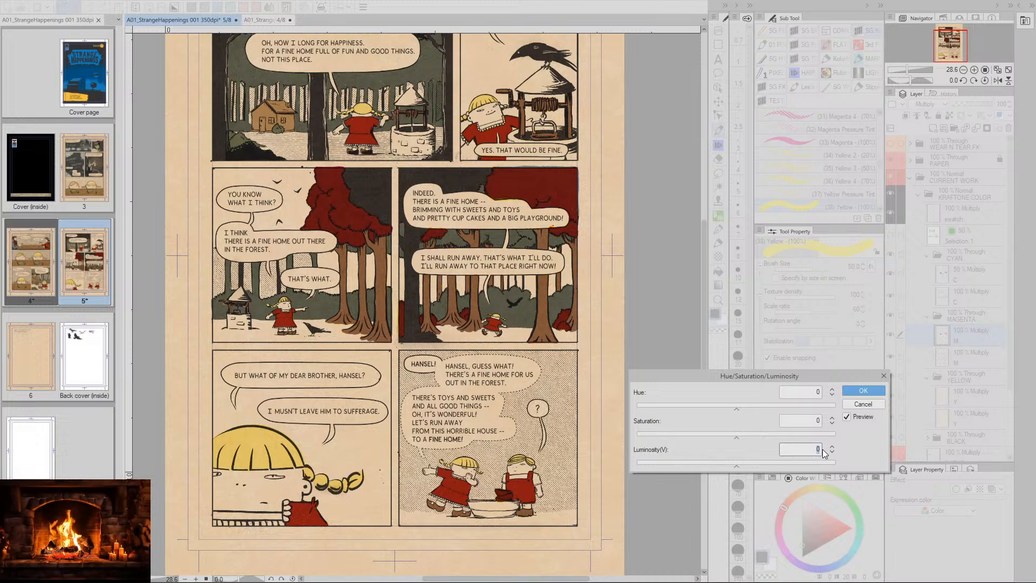
text(75)
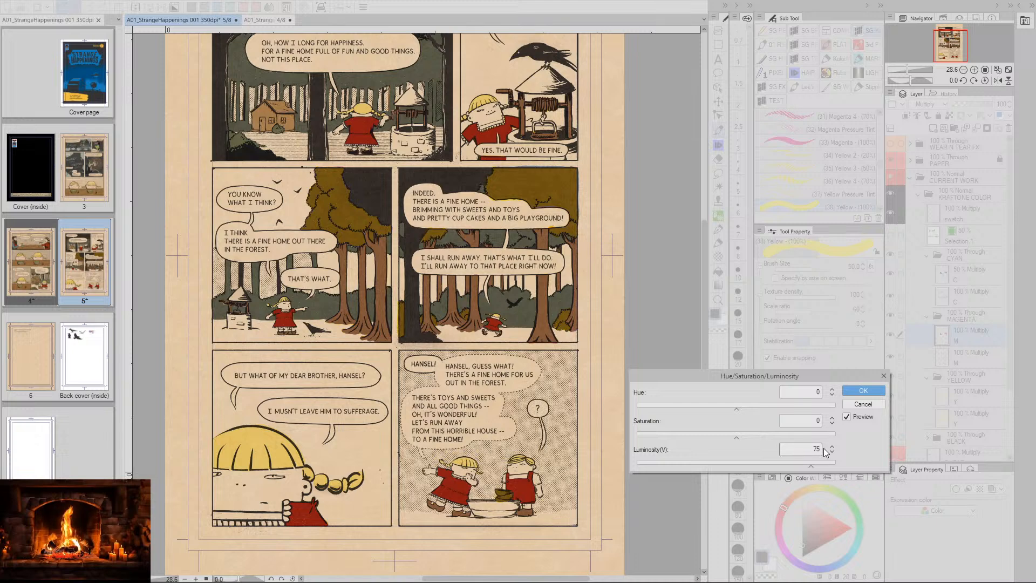
double_click(820, 447)
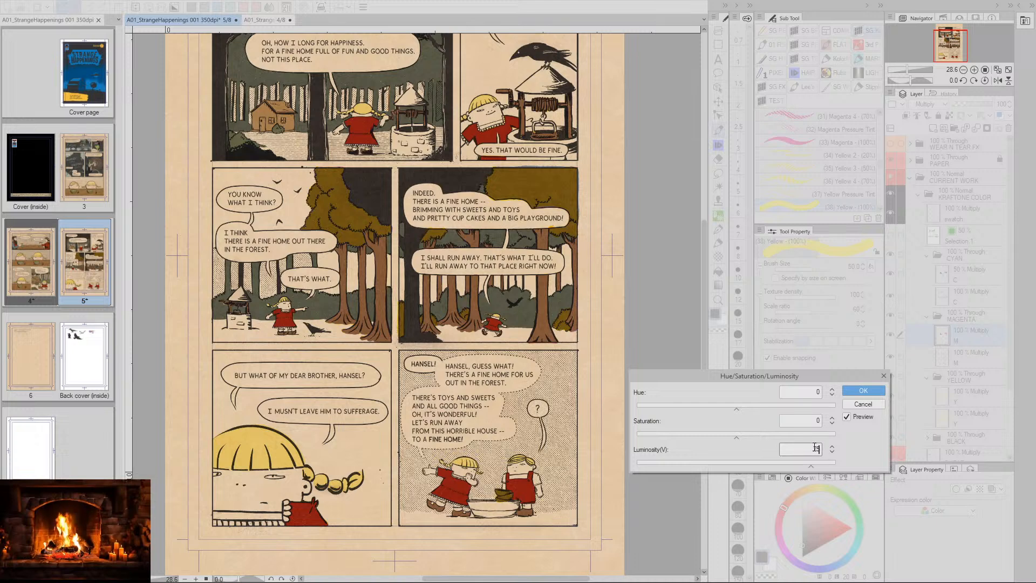
text(80)
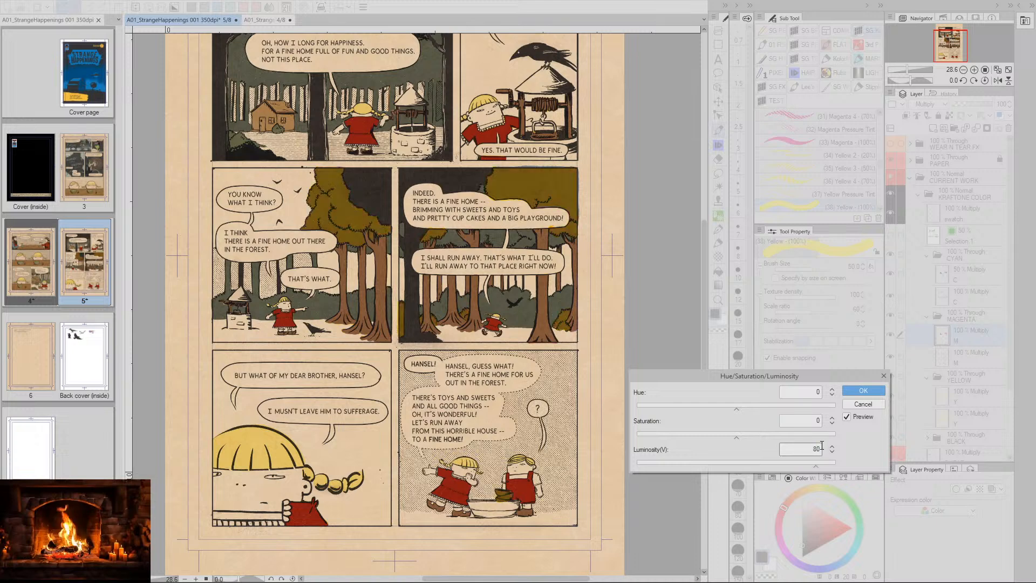
click(862, 391)
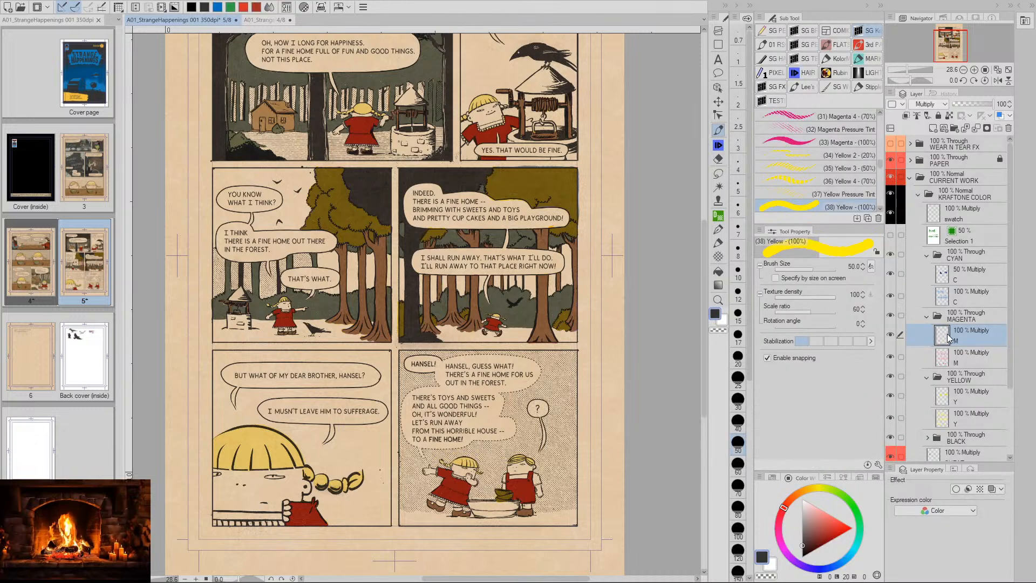
Lighten the upper yellow layer with a Hue/Saturation/Luminosity correction, comparing luminosity 40 and 70 before applying 30
click(946, 276)
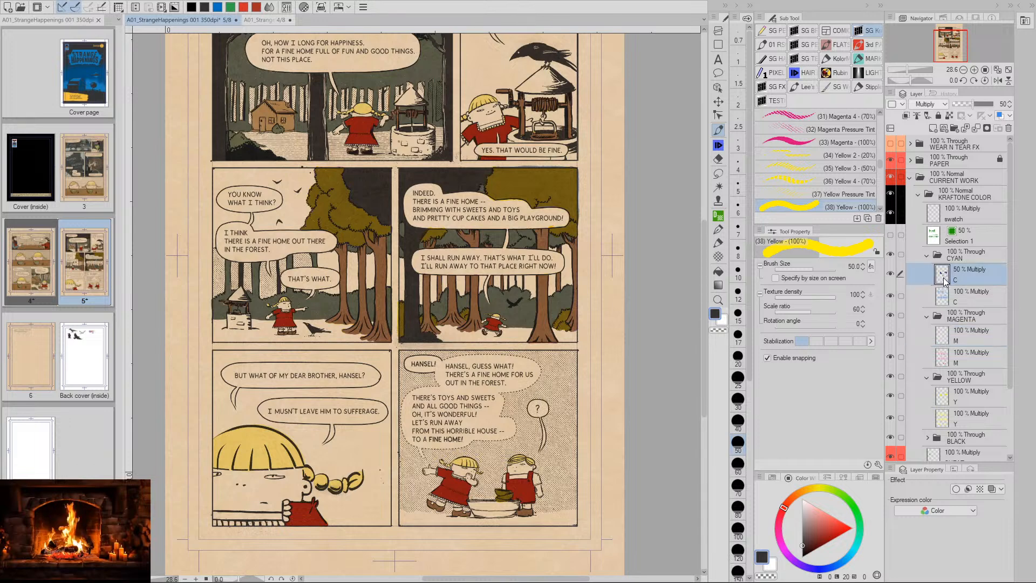
click(945, 401)
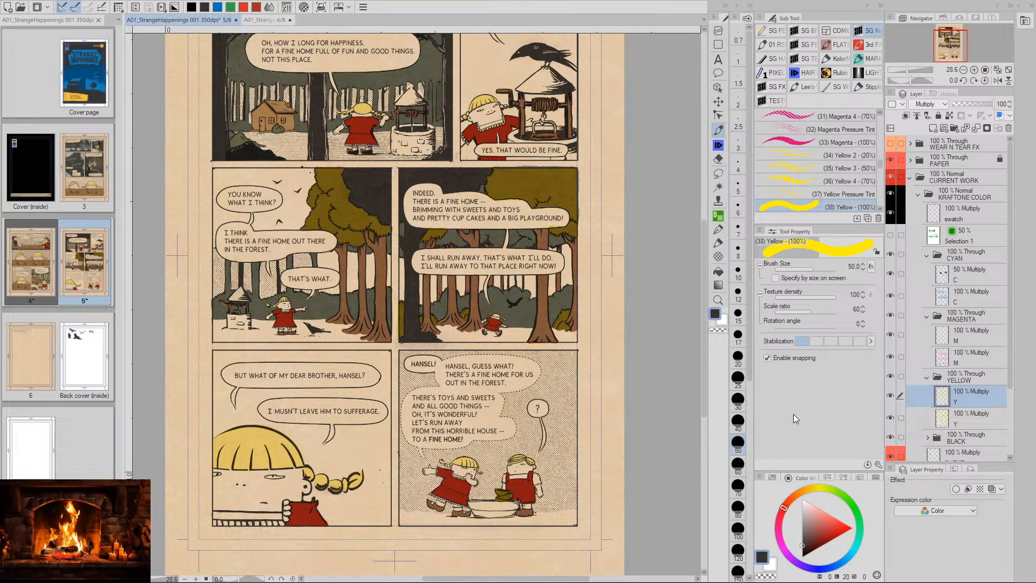
key(ctrl+u)
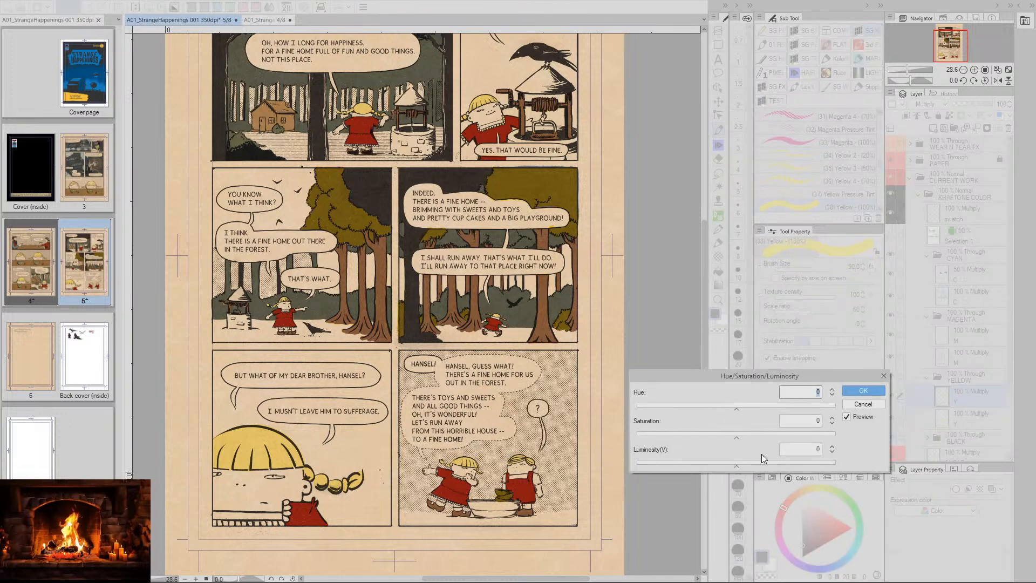
click(822, 445)
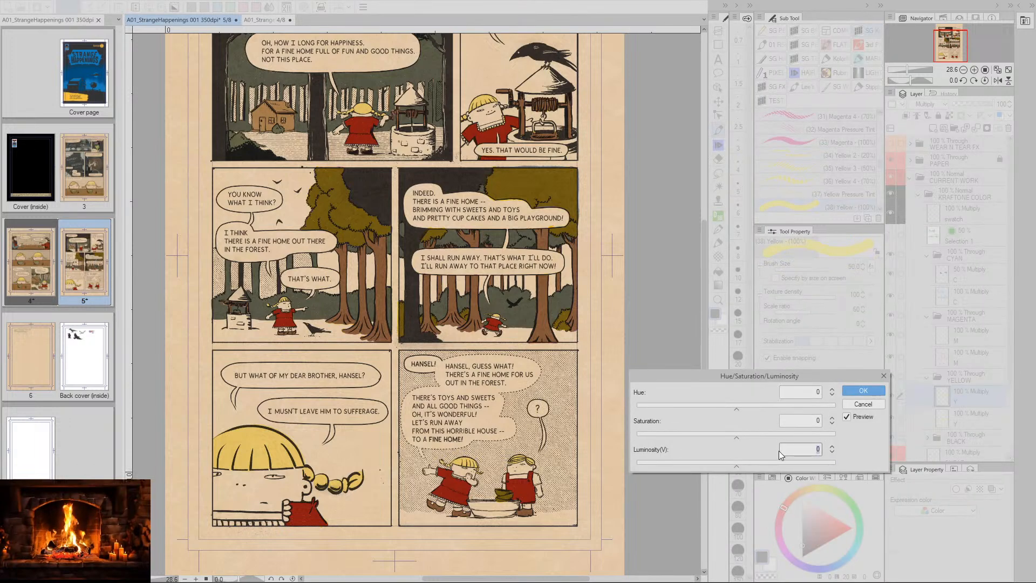
text(40)
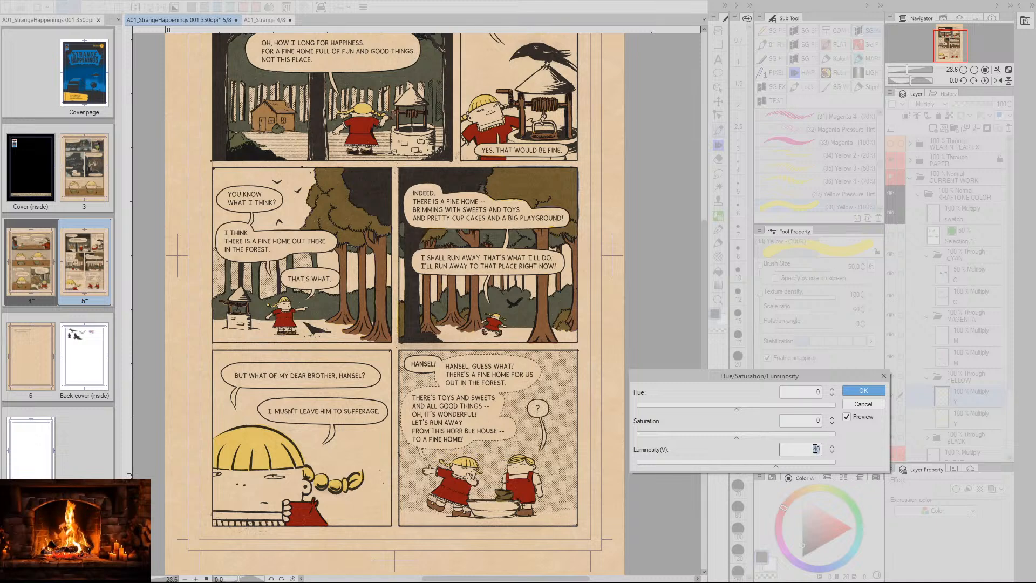
text(70)
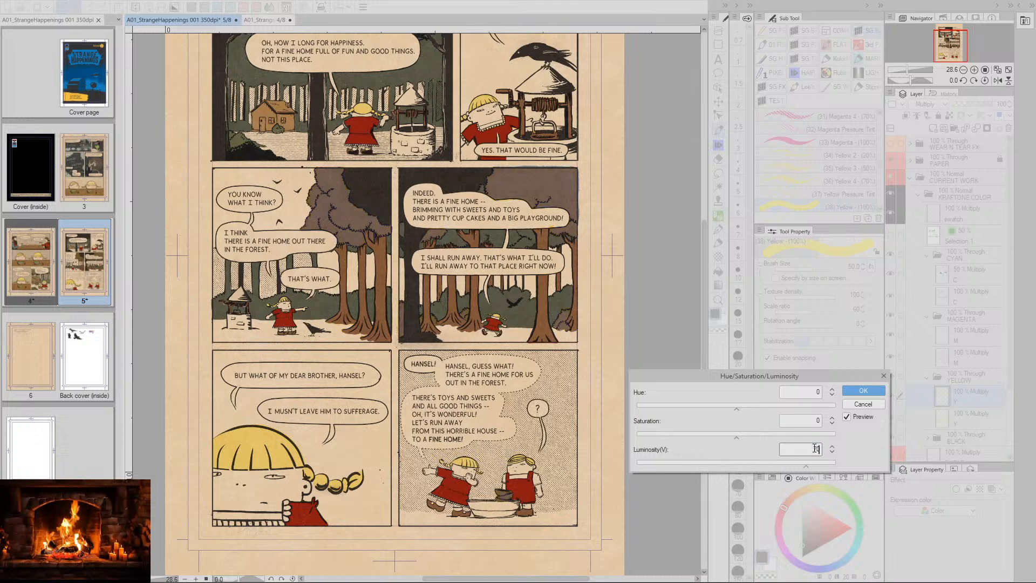
double_click(818, 448)
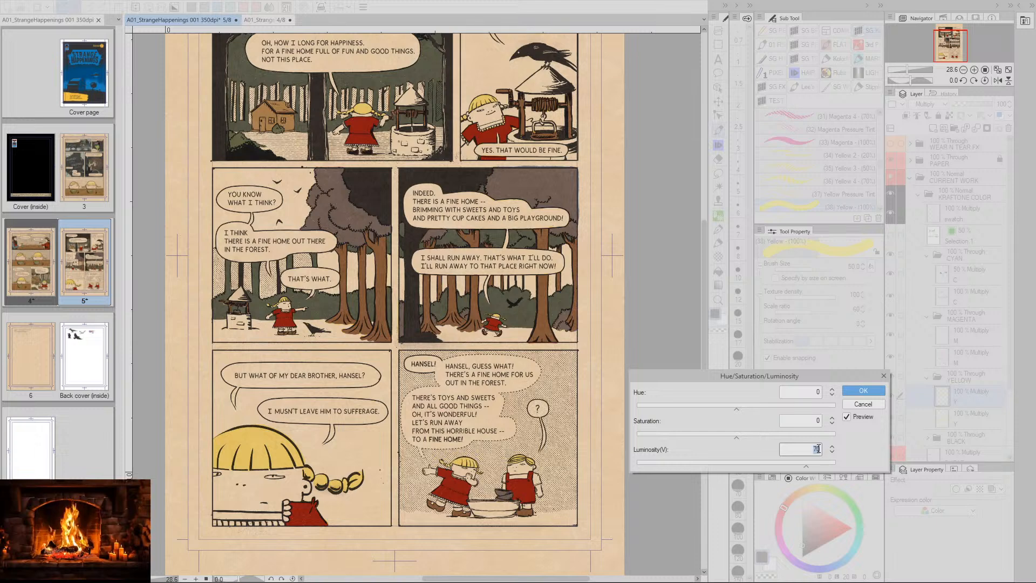
text(30)
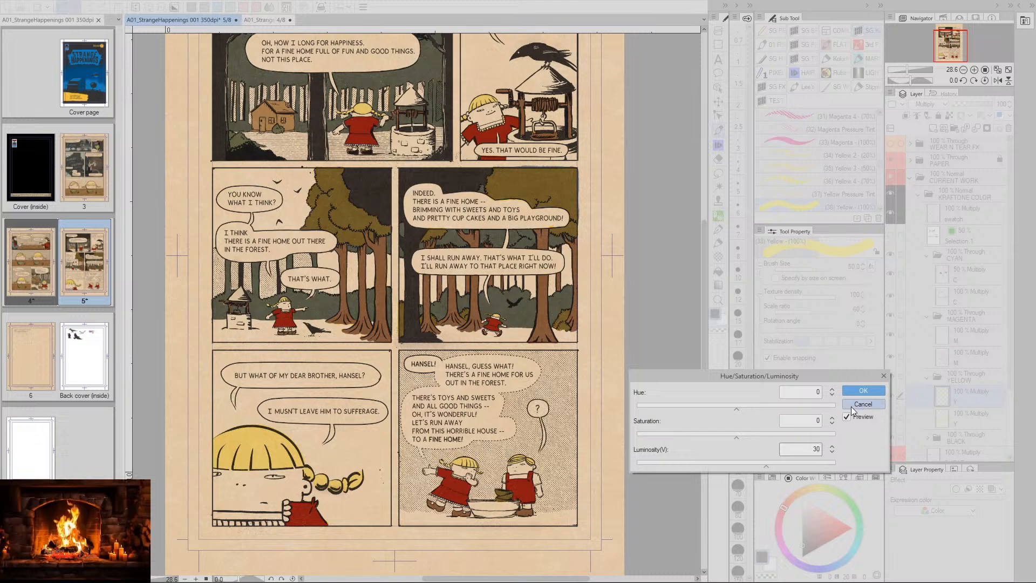
click(864, 392)
Set the upper cyan layer's opacity to 100% and lighten its color by applying a luminosity correction of 75
click(943, 275)
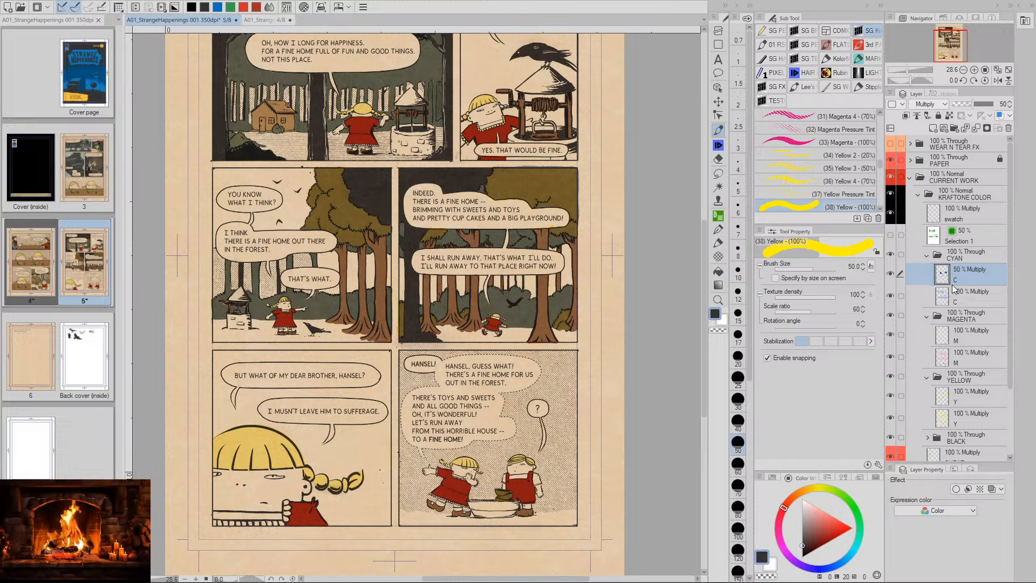
key(ctrl+z)
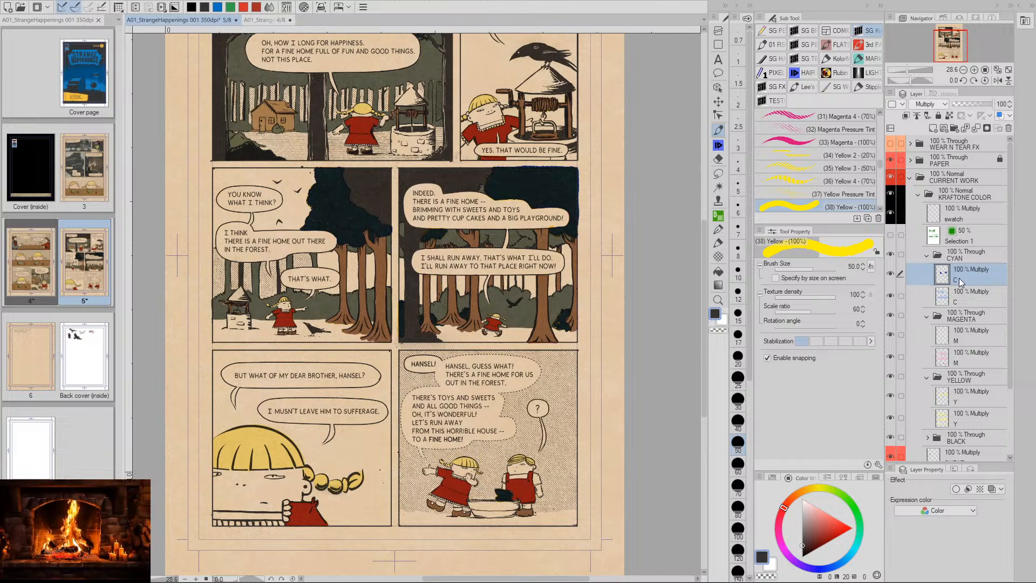
key(ctrl+u)
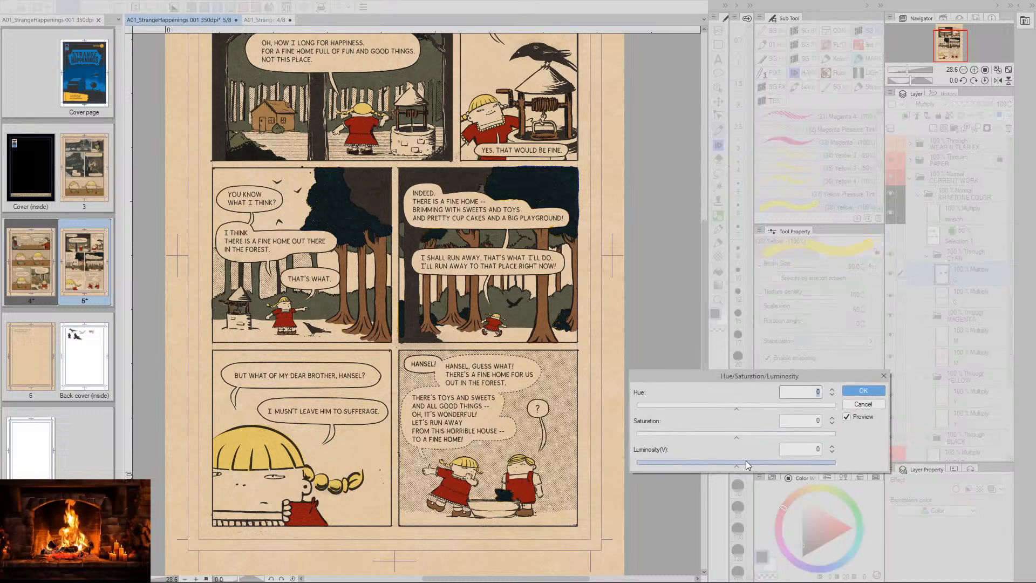
drag(737, 466, 796, 465)
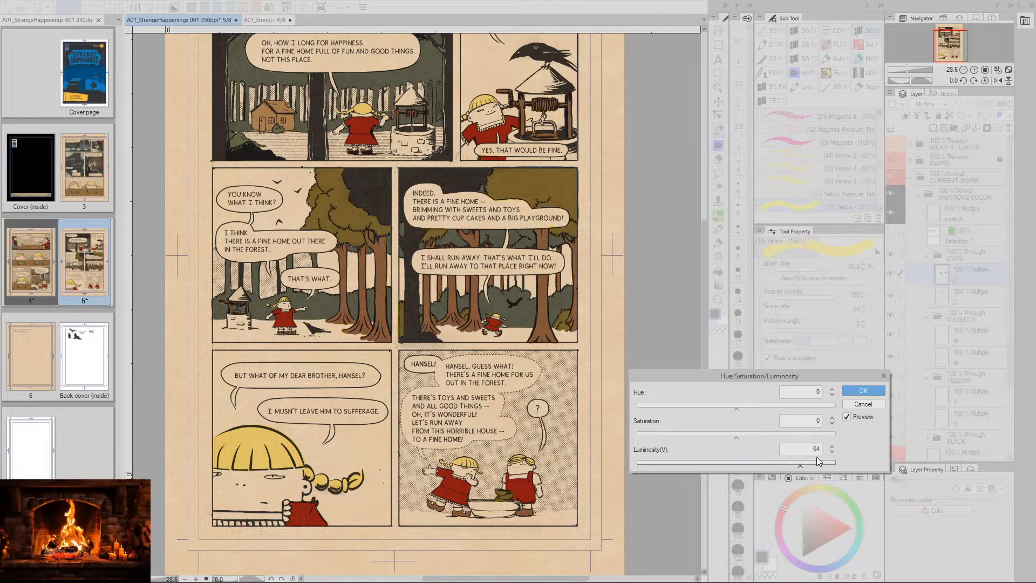
click(832, 445)
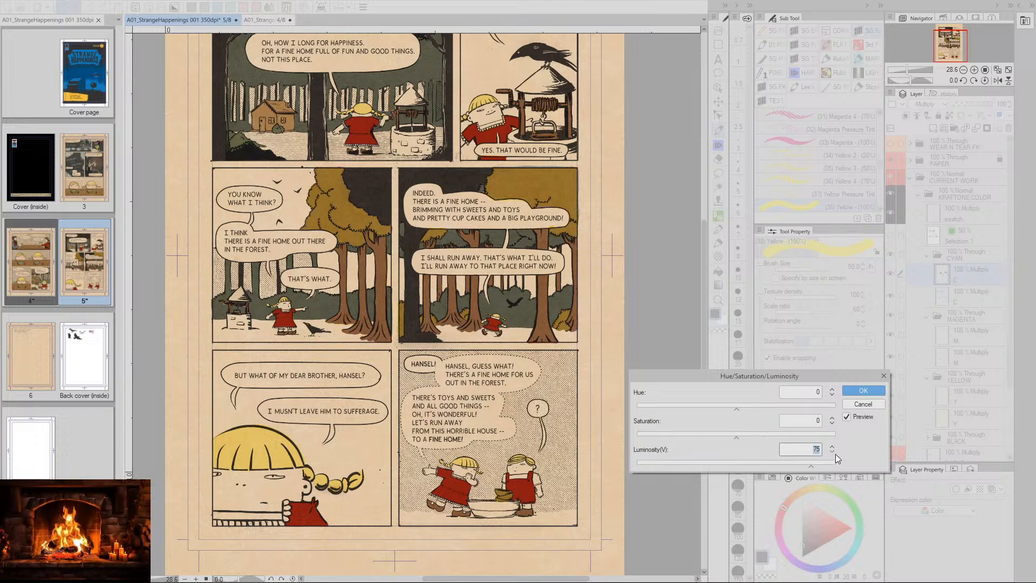
click(864, 390)
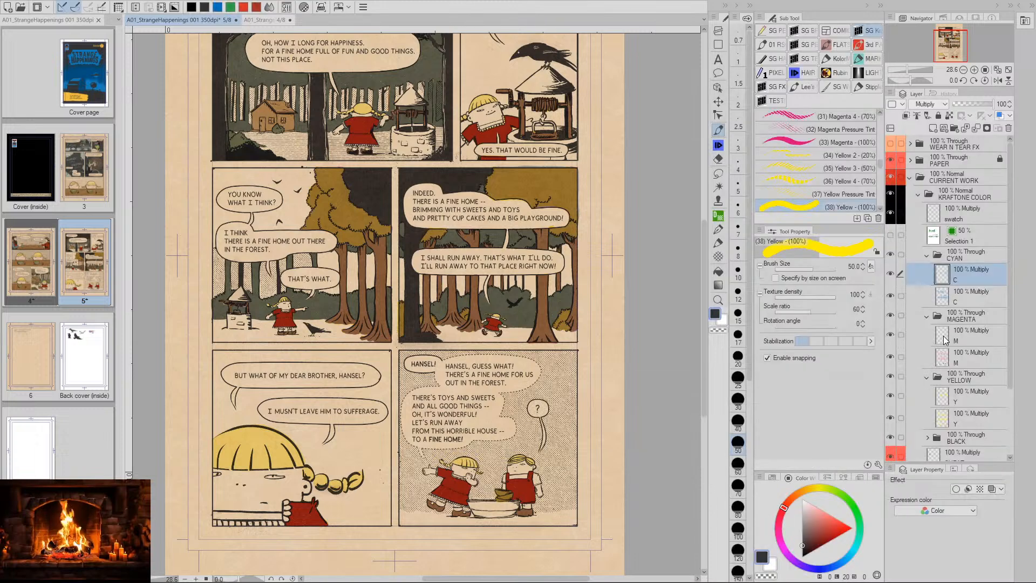
Lighten the upper magenta layer again, comparing several luminosity values and applying 75
click(944, 339)
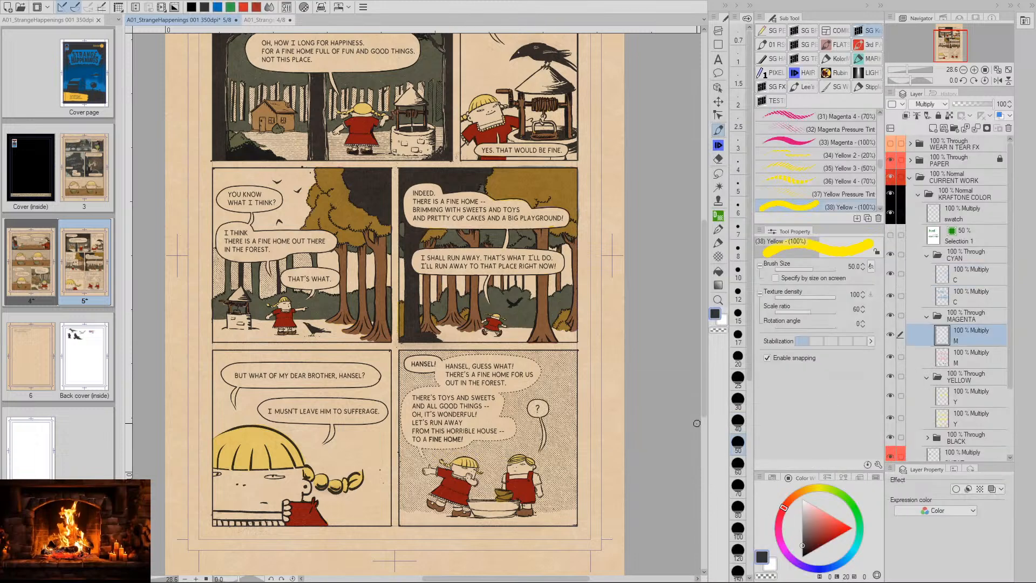
key(ctrl+u)
click(823, 451)
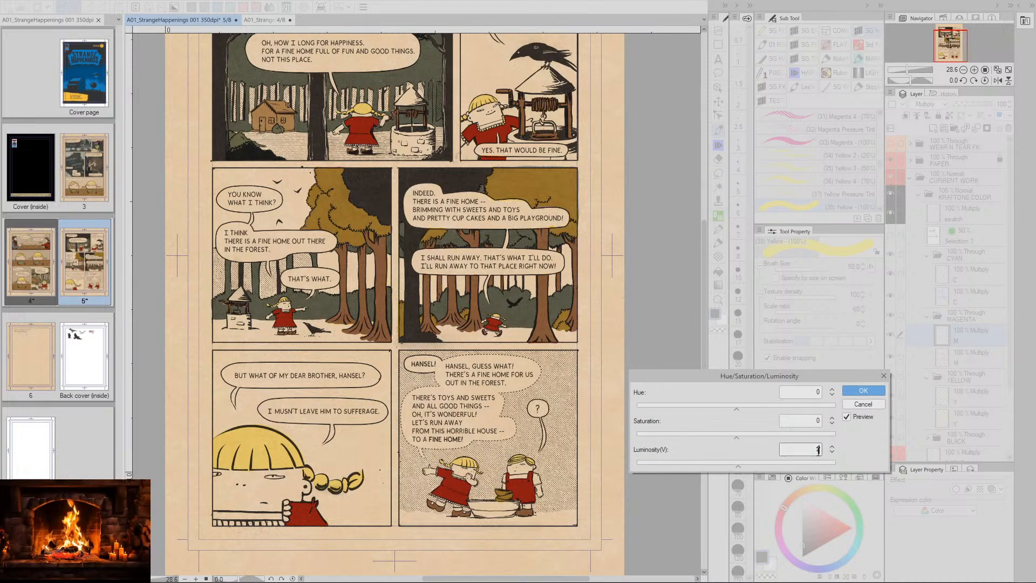
double_click(819, 451)
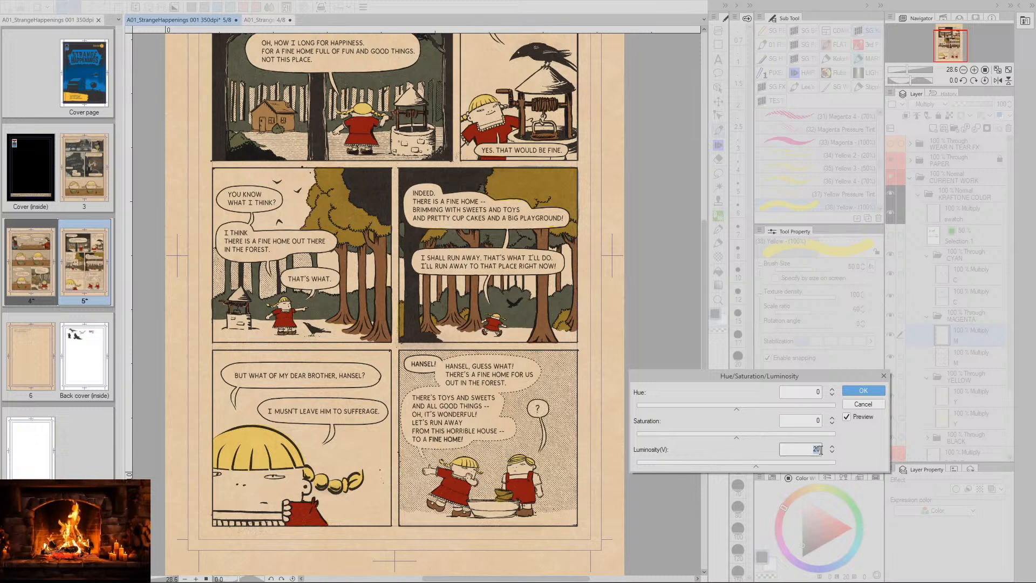
text(30)
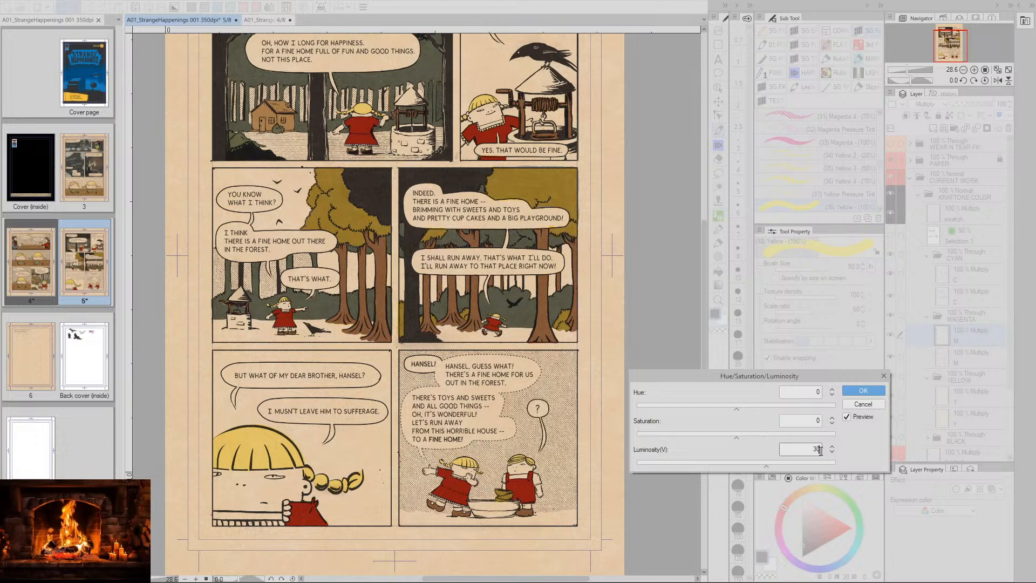
click(768, 467)
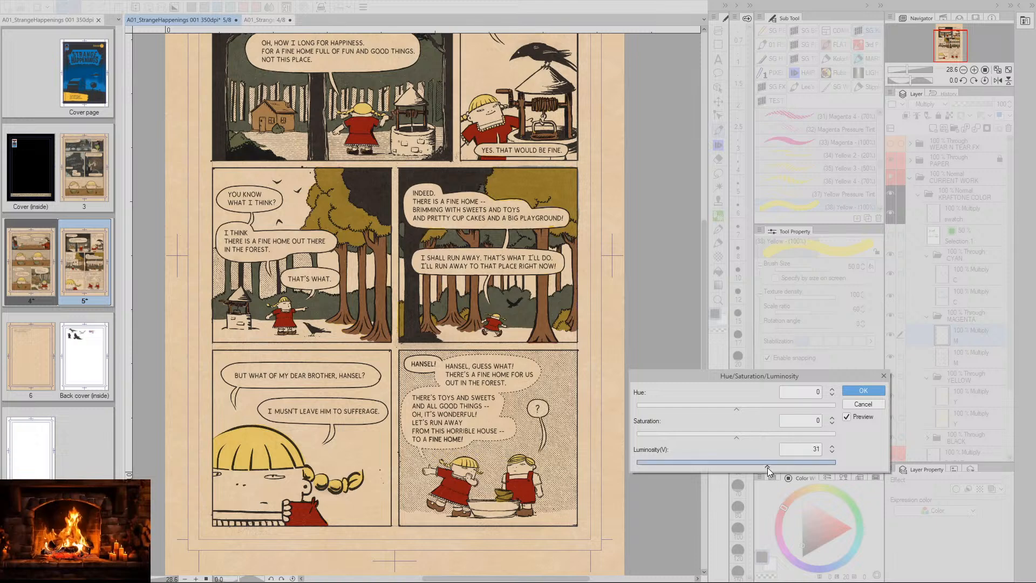
drag(807, 464, 807, 464)
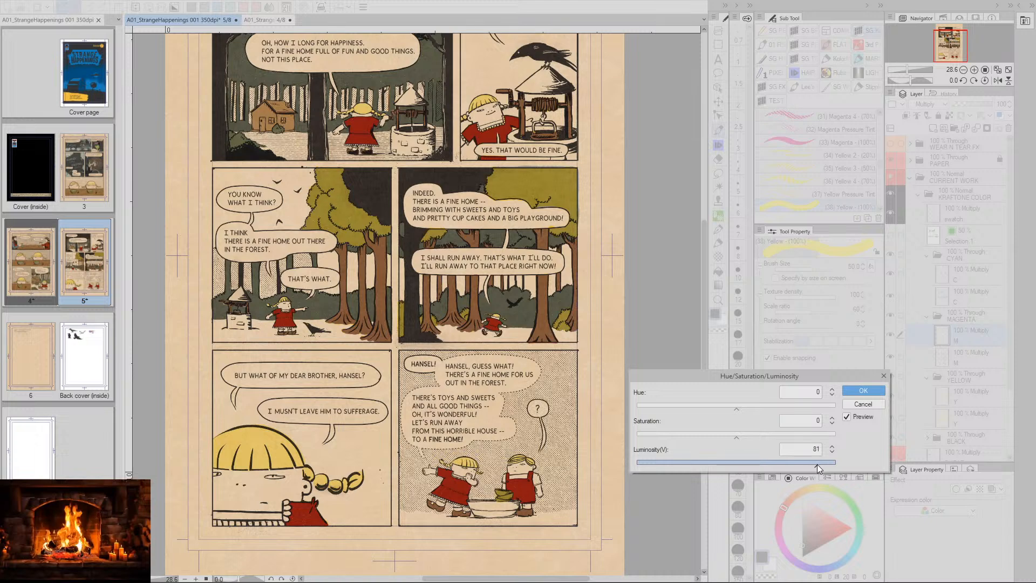
drag(817, 464, 815, 464)
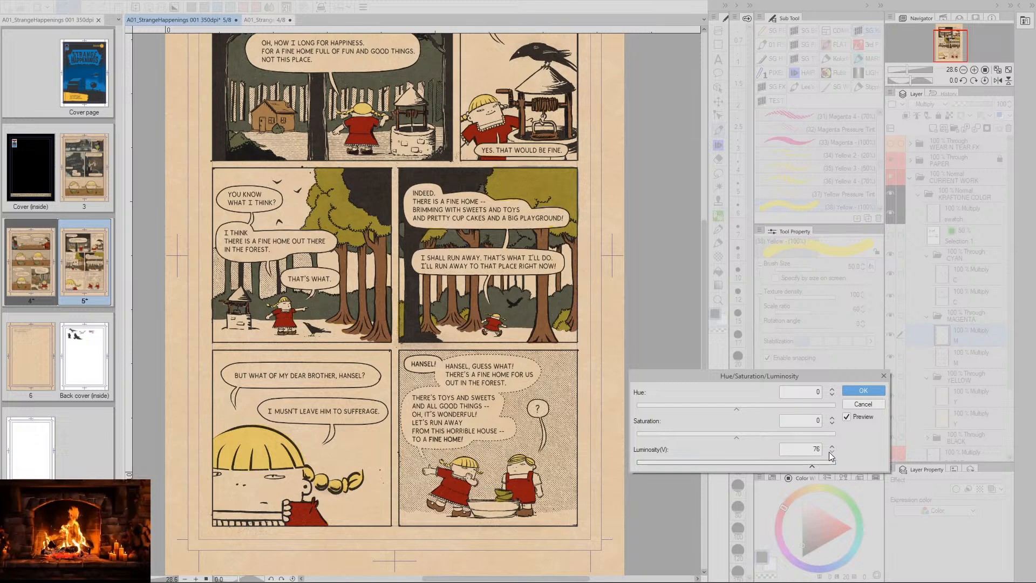
click(833, 452)
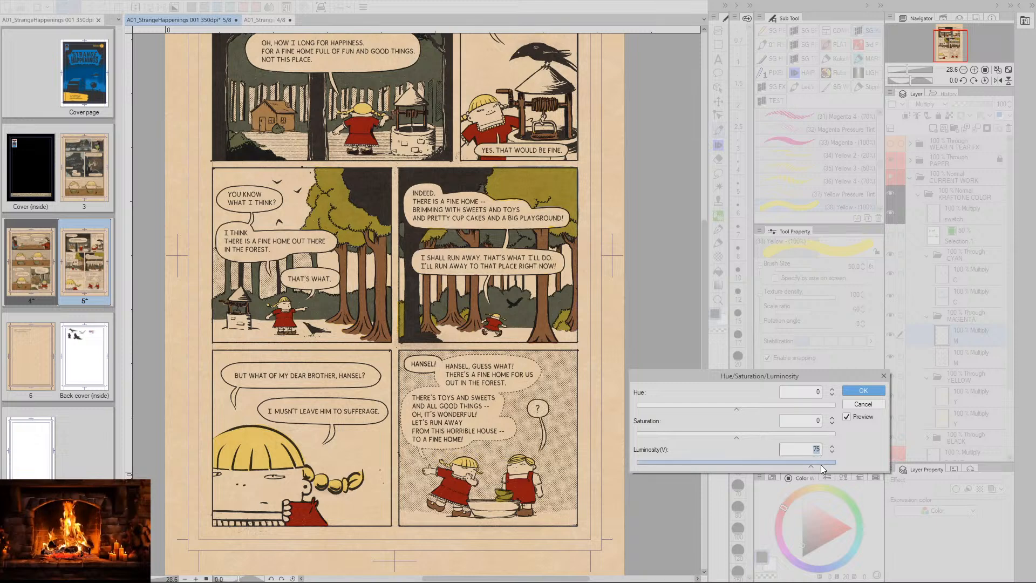
click(861, 391)
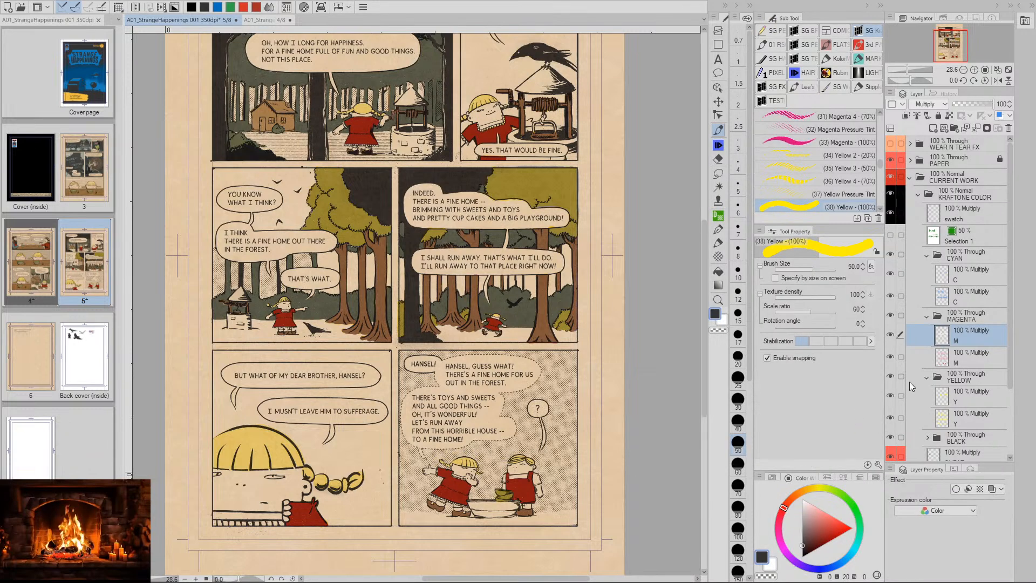
Try a luminosity correction of 17 on the upper yellow layer, then cancel it
click(945, 397)
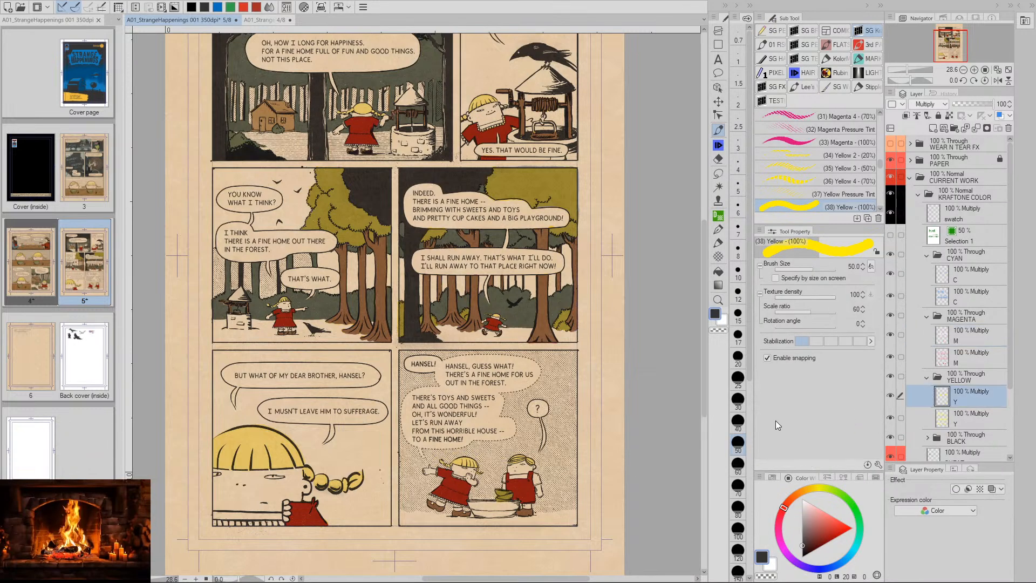
key(ctrl+u)
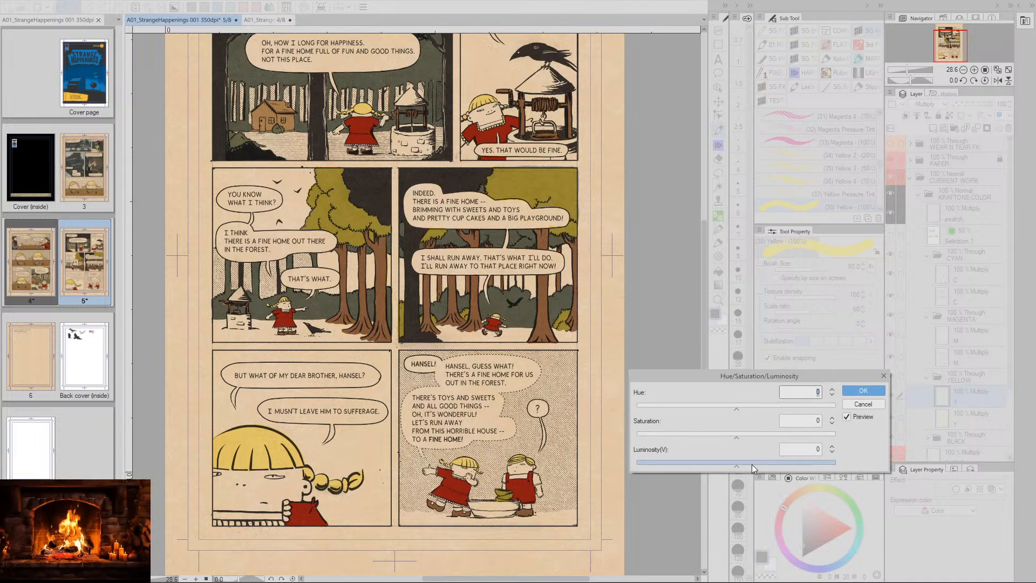
mouse_move(737, 466)
mouse_down()
mouse_move(788, 465)
mouse_move(753, 468)
mouse_up()
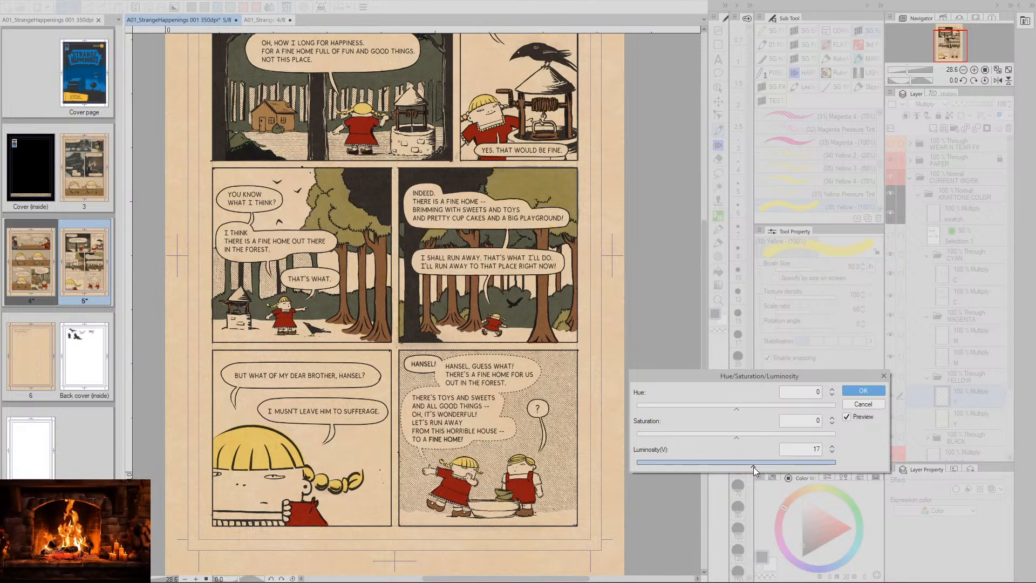
click(862, 404)
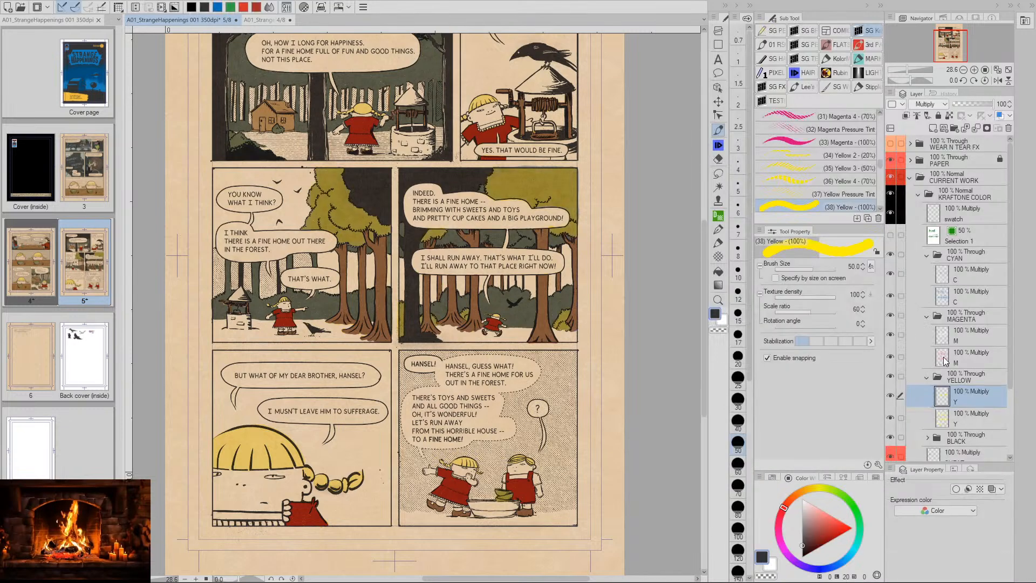
Try luminosity corrections of 13 and 21 on the upper cyan layer, then cancel the adjustment
click(941, 278)
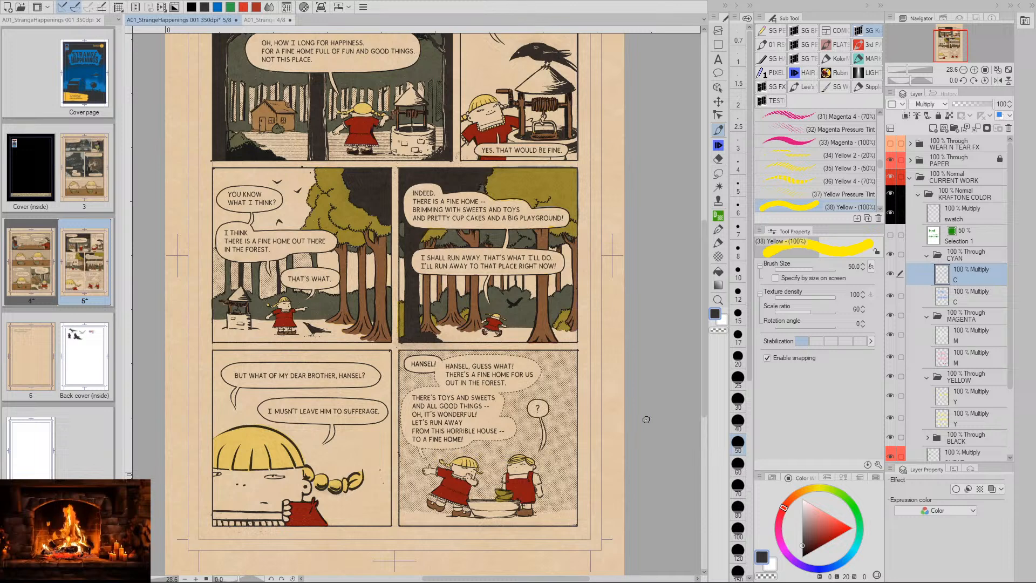
key(ctrl+u)
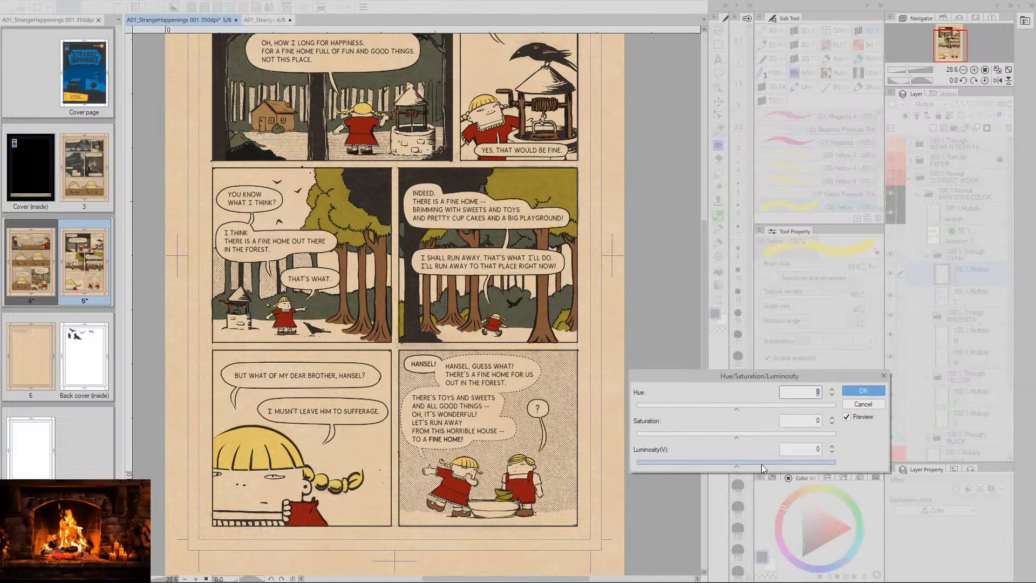
click(737, 465)
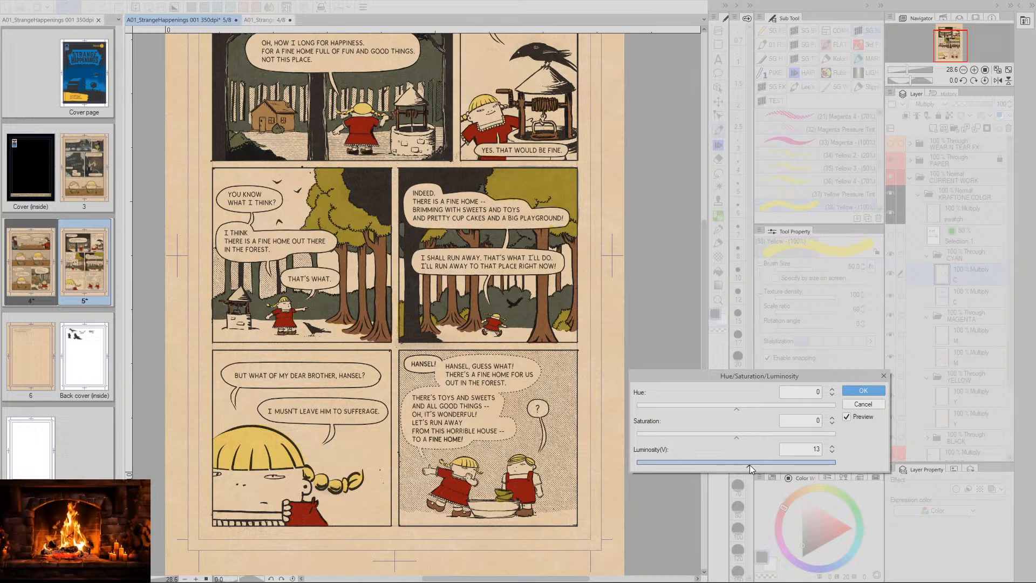
drag(756, 466, 758, 457)
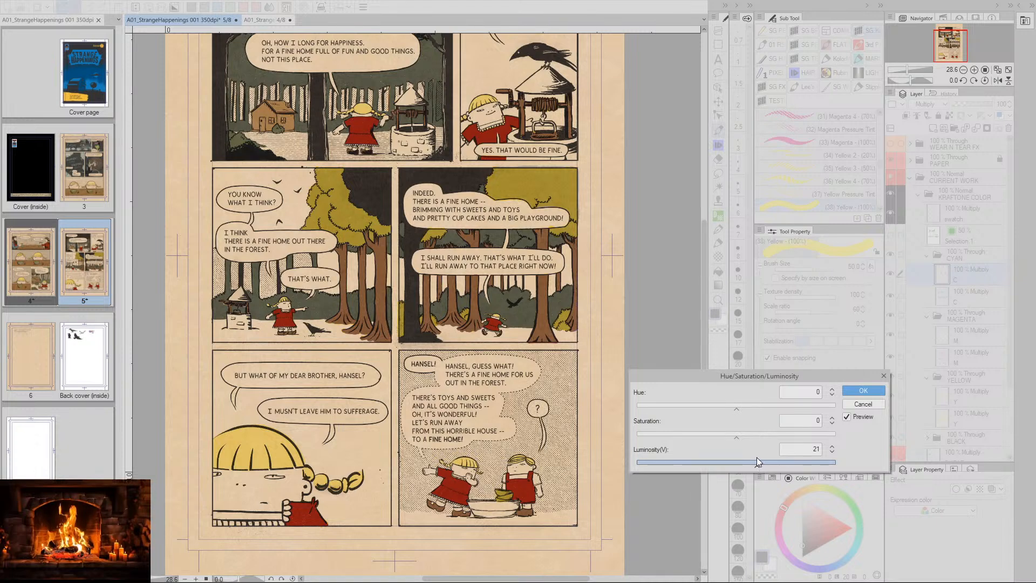
click(858, 404)
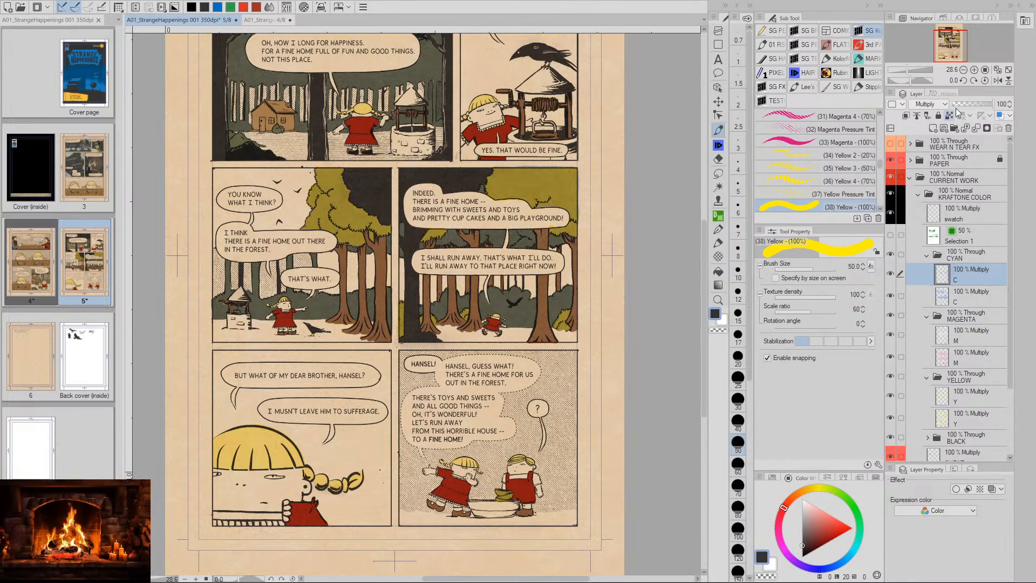
Revert the page through its history to the last yellow brush stroke, before the luminosity corrections and opacity change
click(945, 94)
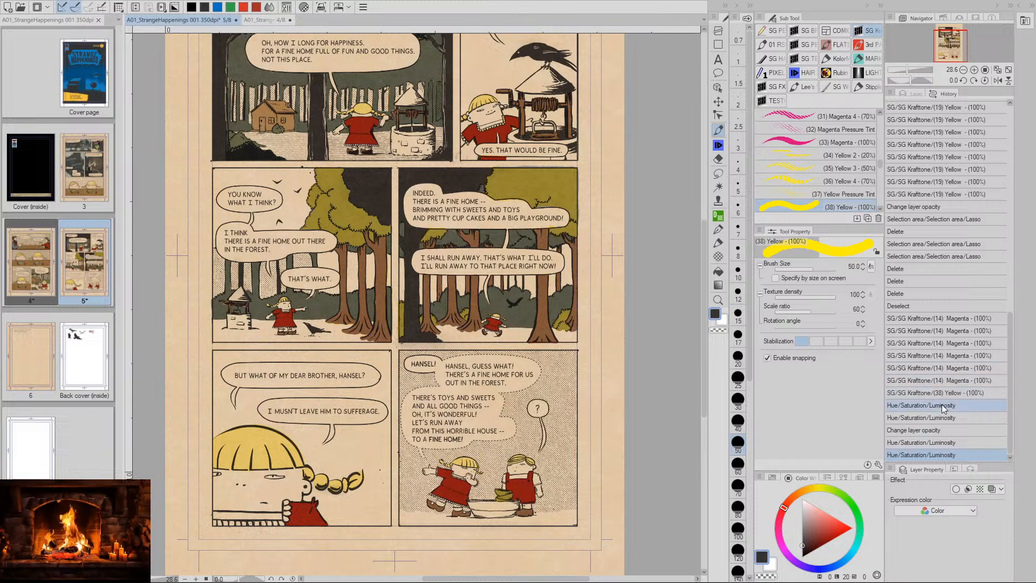
click(933, 393)
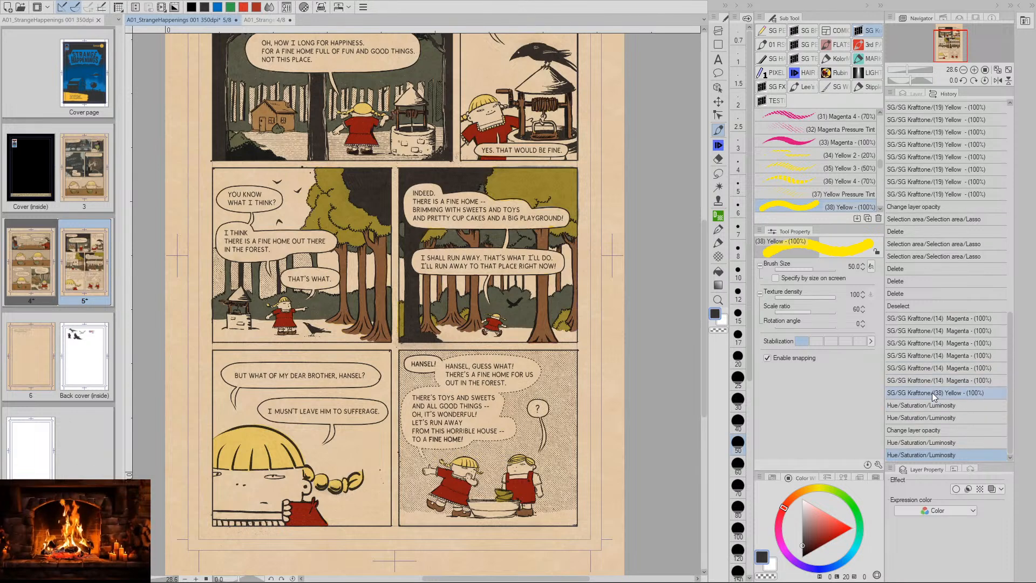
click(899, 445)
click(912, 94)
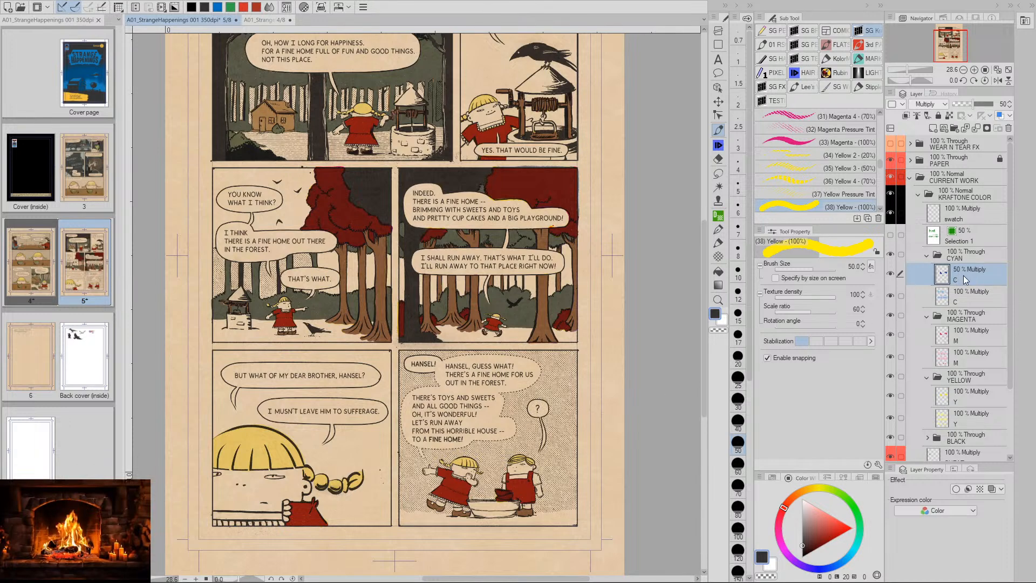
Set the upper cyan layer's opacity to 100% and apply a luminosity correction of 30 to it
key(ctrl+z)
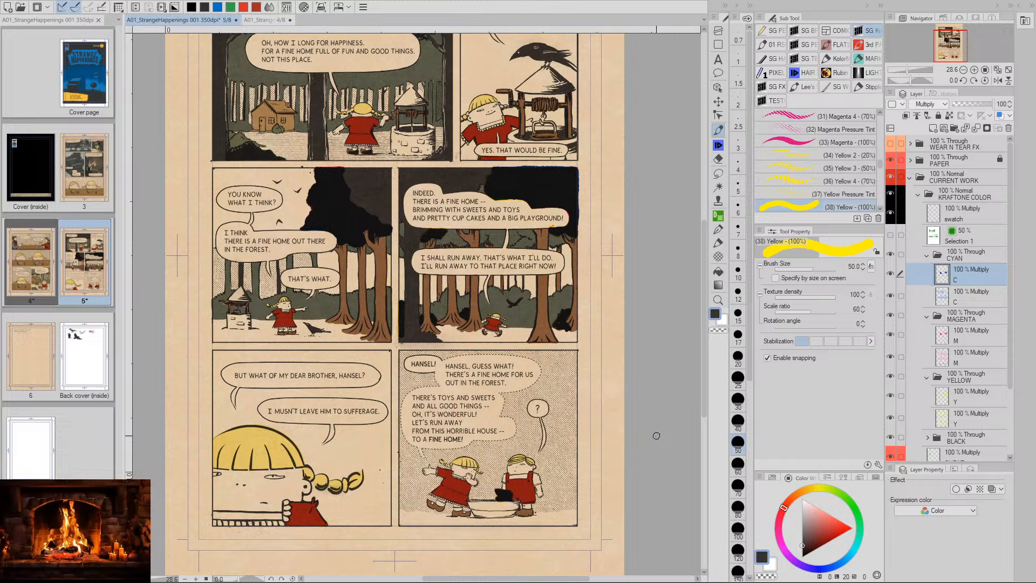
key(ctrl+u)
click(819, 449)
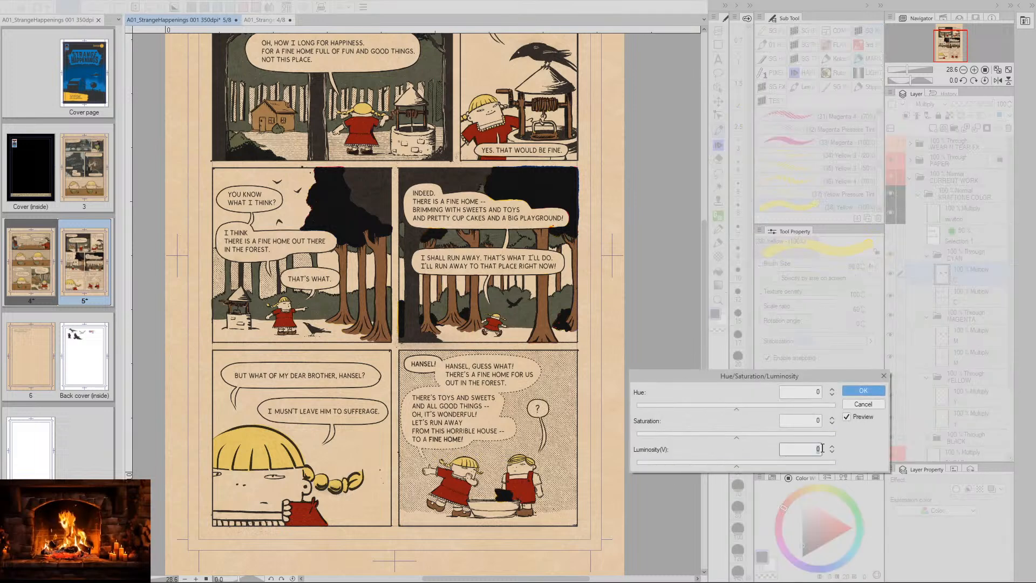
text(30)
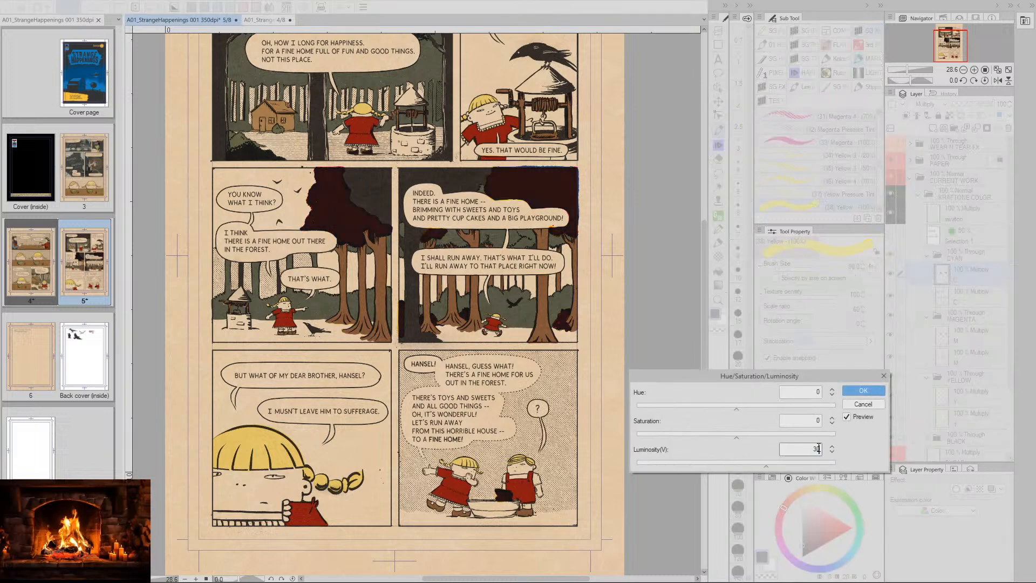
click(863, 391)
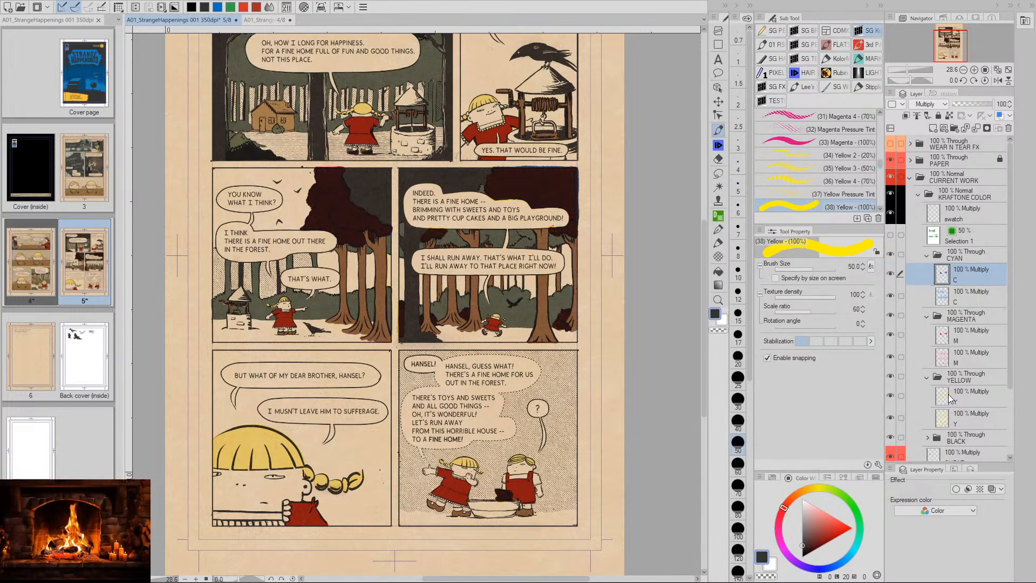
Lighten the upper magenta layer with a luminosity correction, trying 75 before applying 80
click(966, 336)
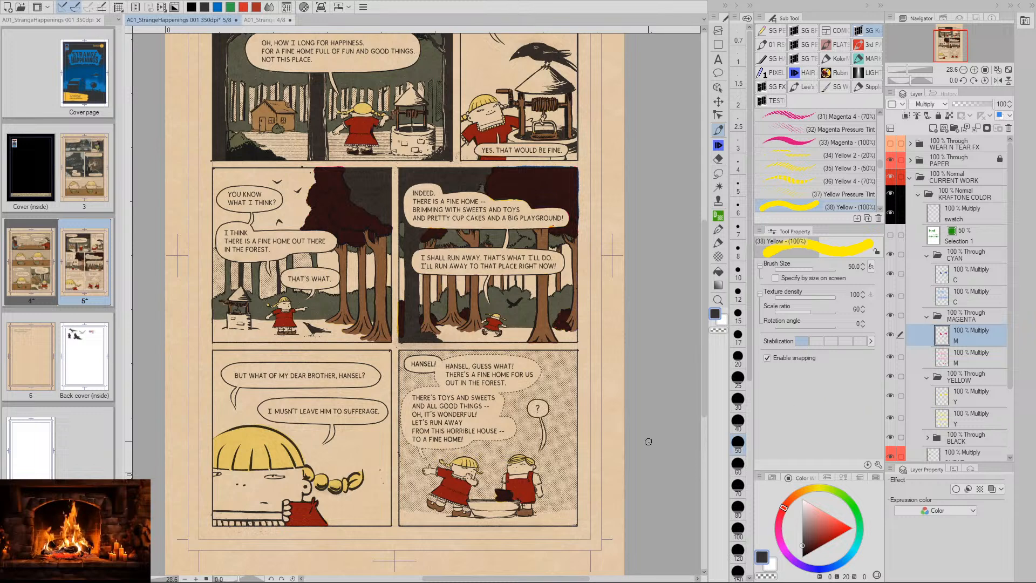
key(ctrl+u)
click(819, 448)
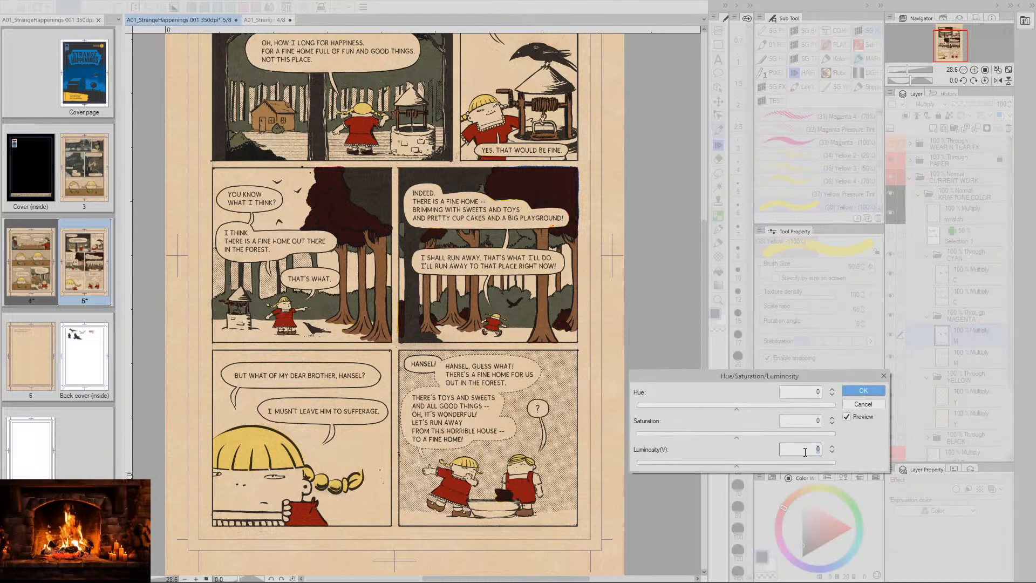
text(75)
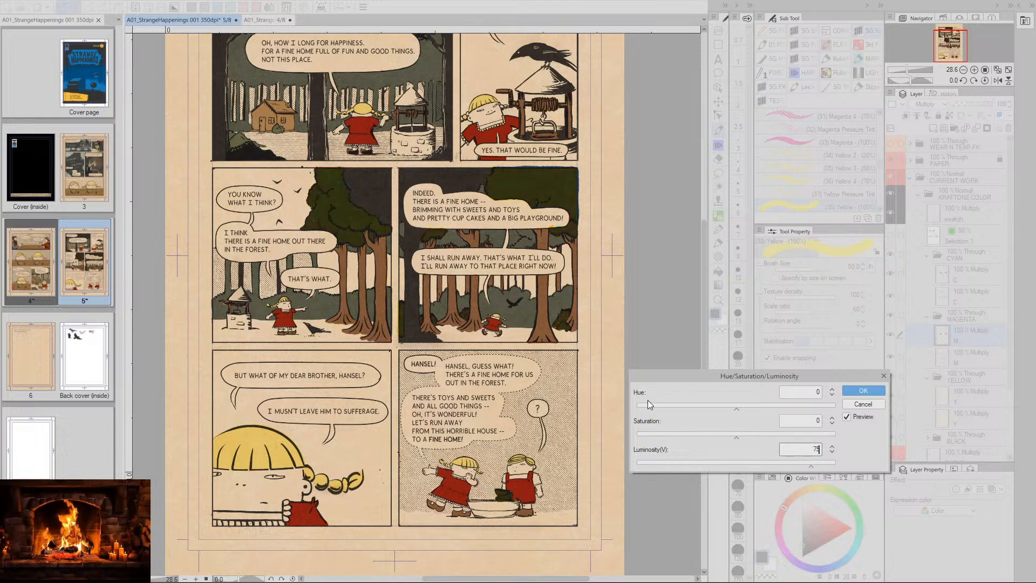
double_click(820, 448)
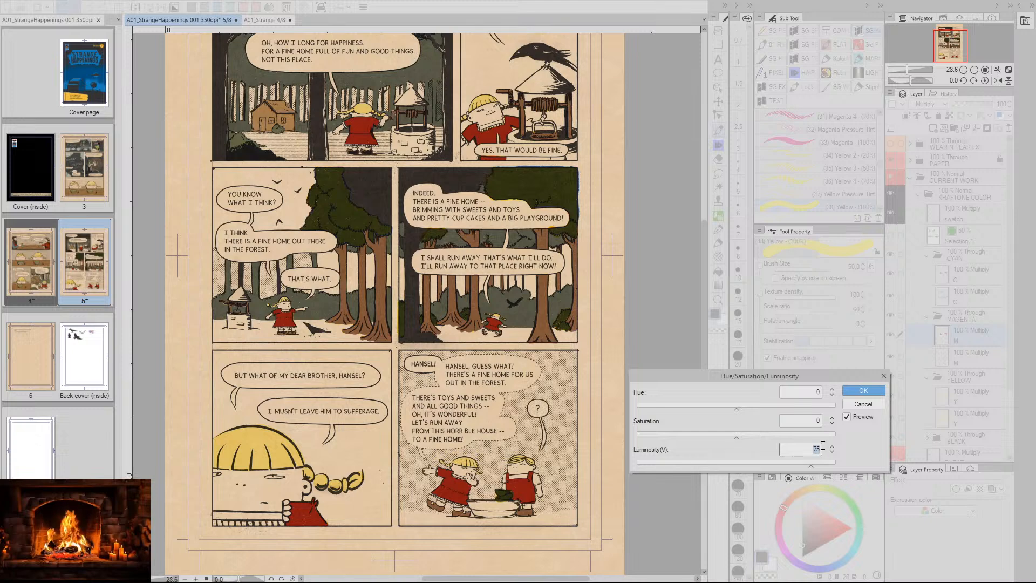
text(80)
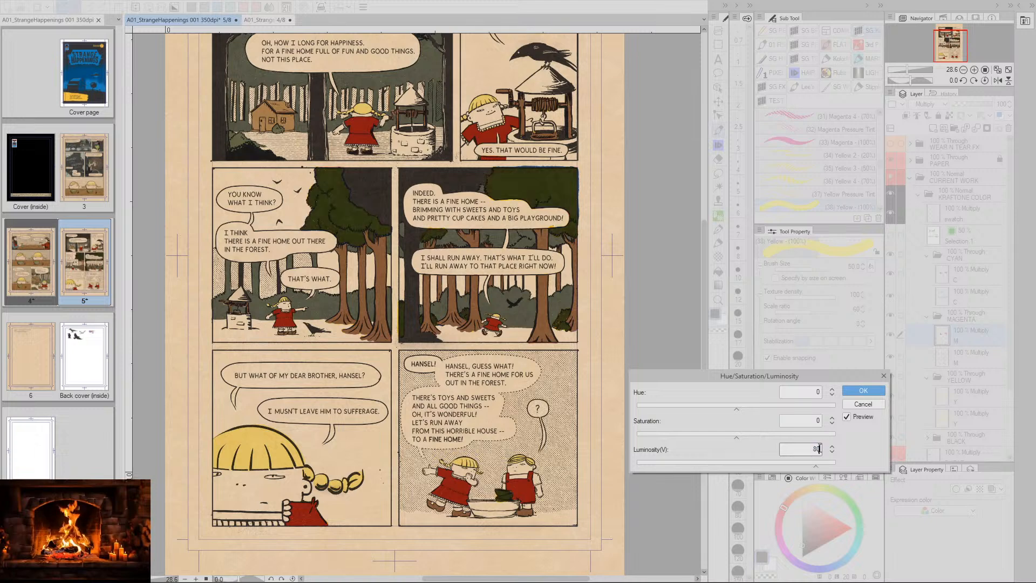
click(872, 388)
Lighten the upper yellow layer with a luminosity correction, comparing 40 and 60 before applying 30
click(950, 404)
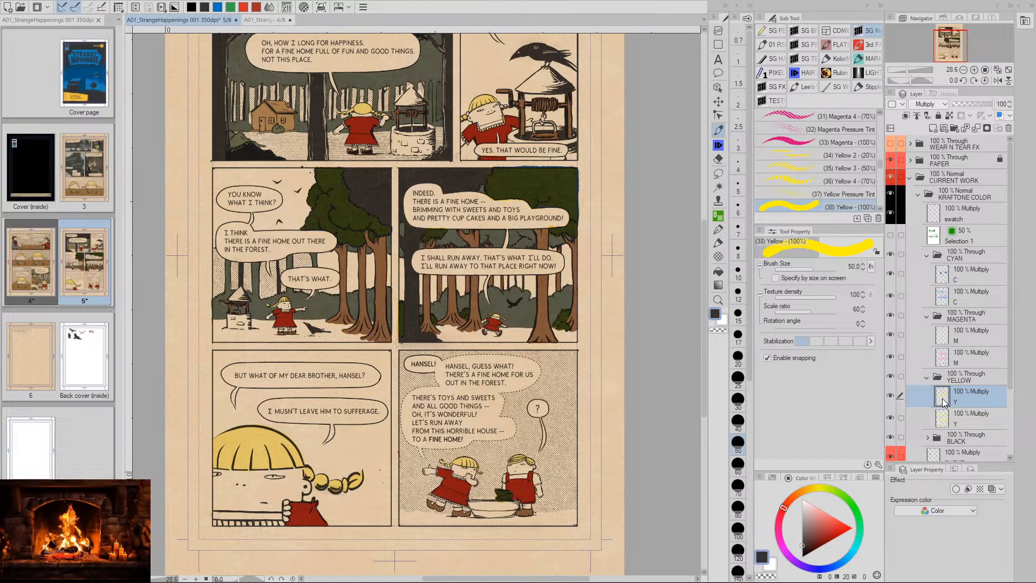
key(ctrl+u)
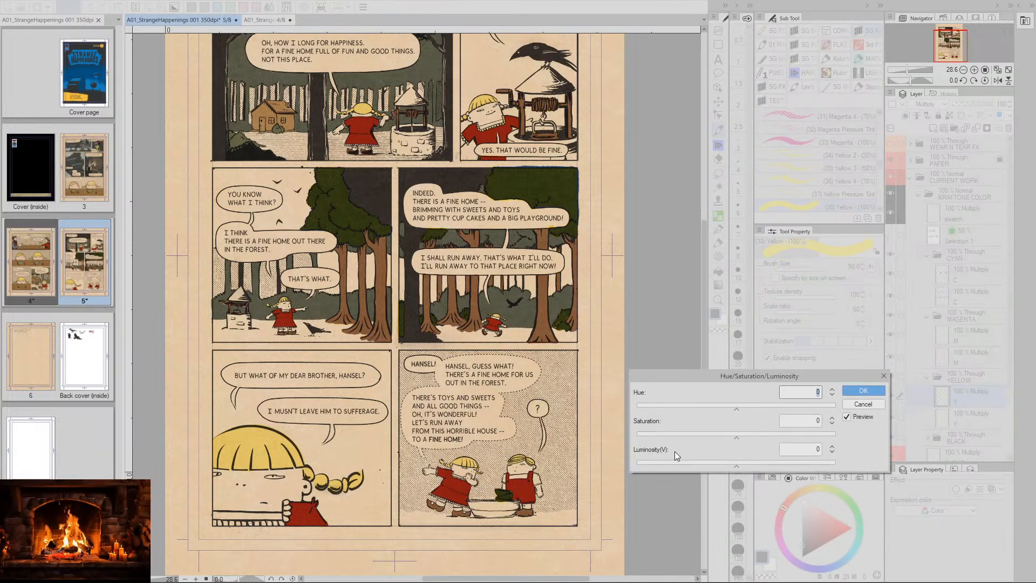
click(816, 449)
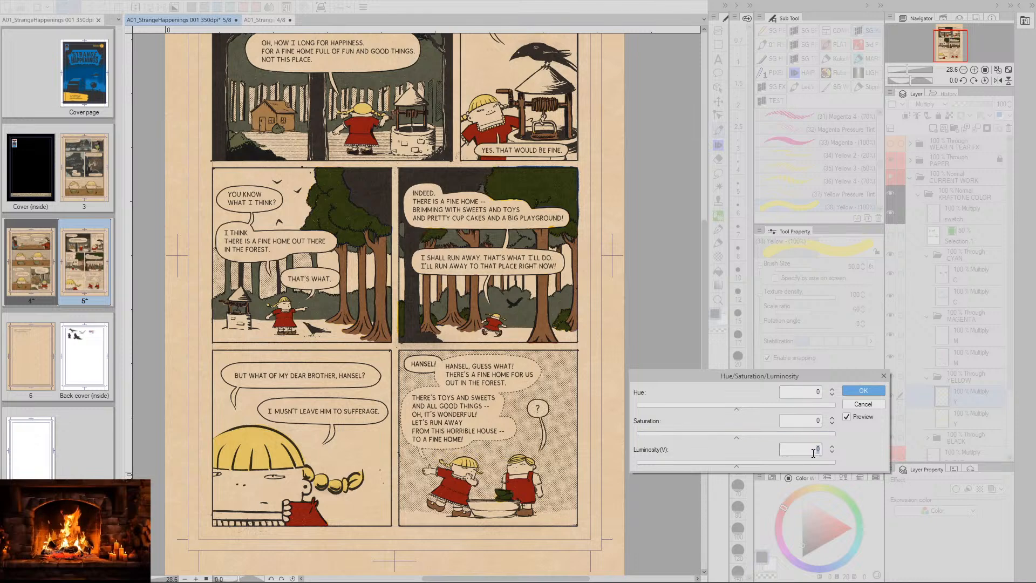
text(40)
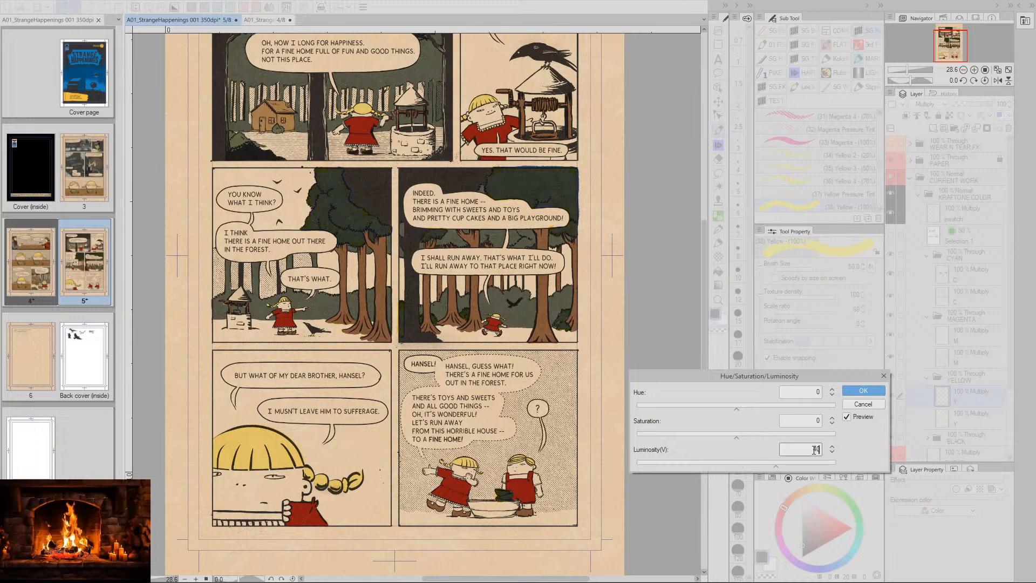
drag(812, 450, 826, 450)
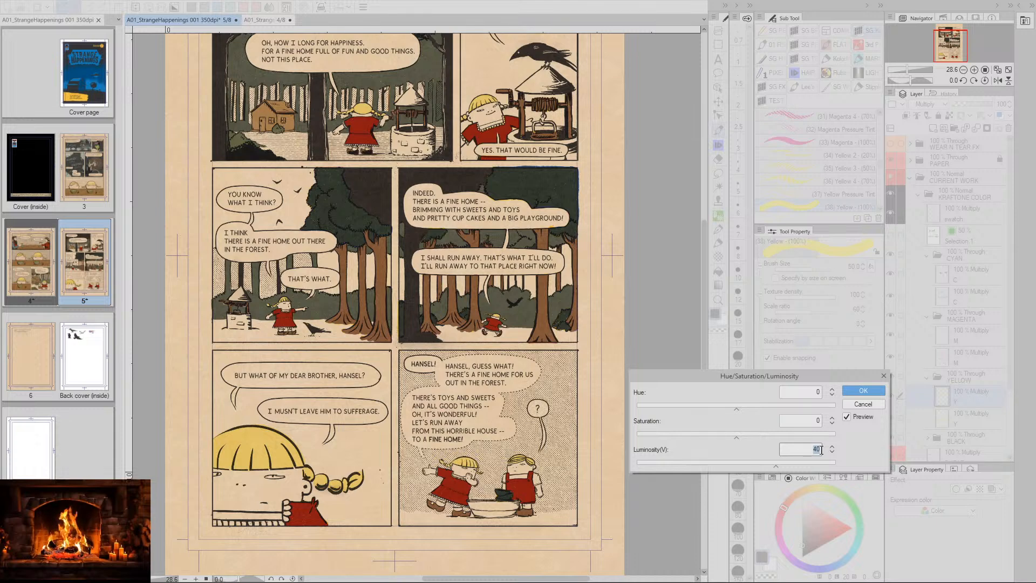
text(60)
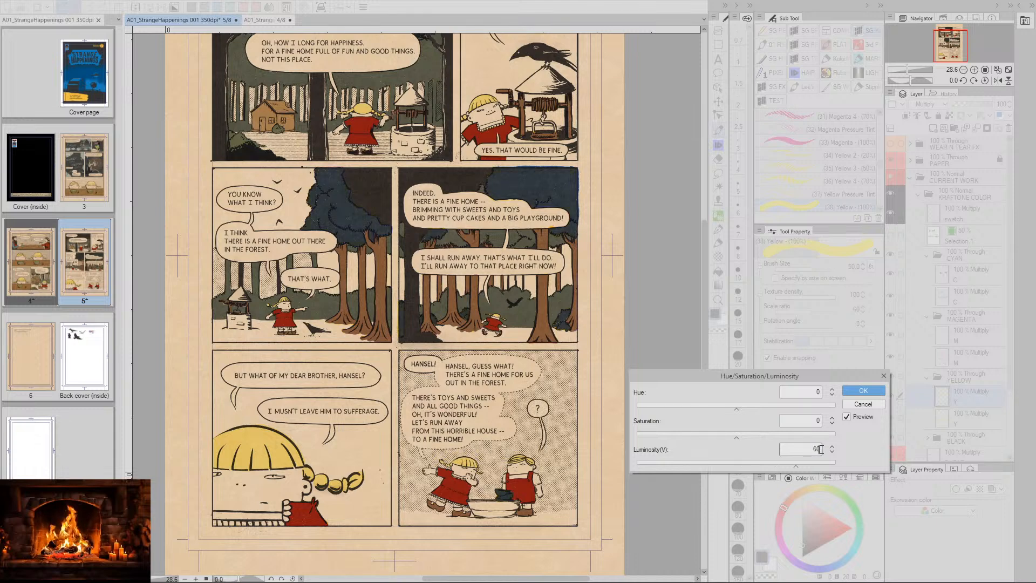
drag(812, 450, 825, 452)
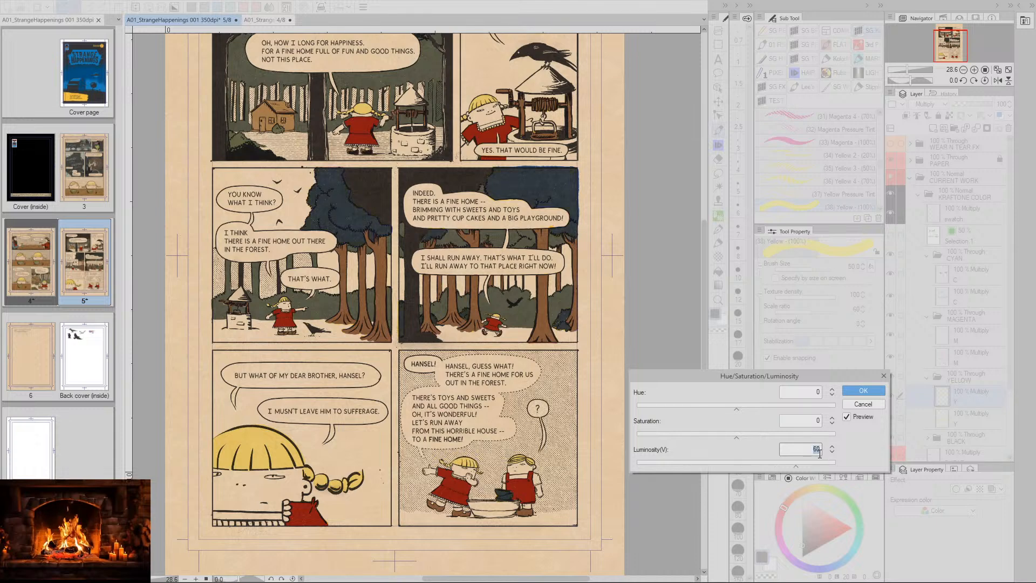
text(30)
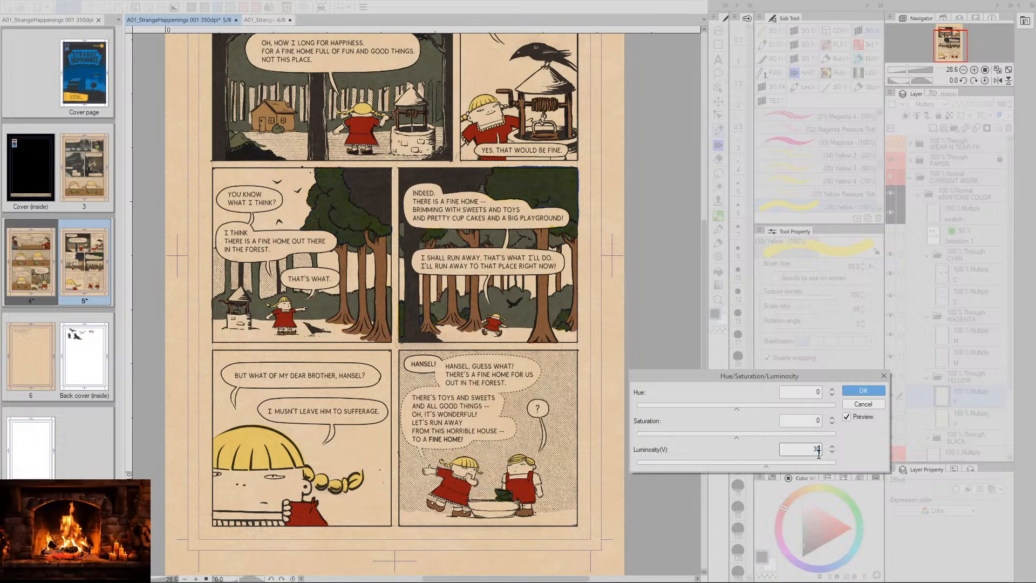
click(855, 392)
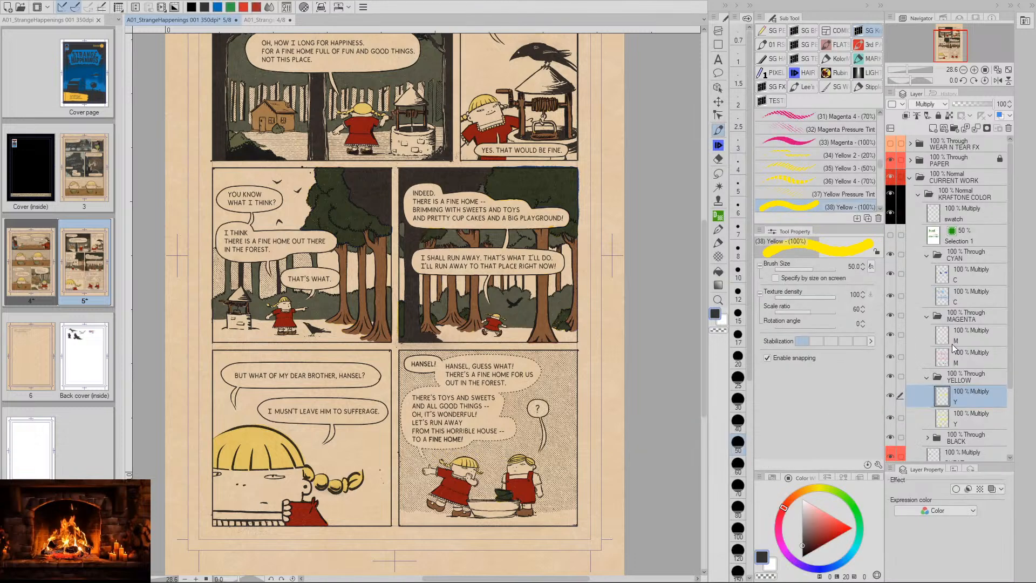
Lighten the upper magenta layer further by applying a luminosity correction of 85
click(944, 341)
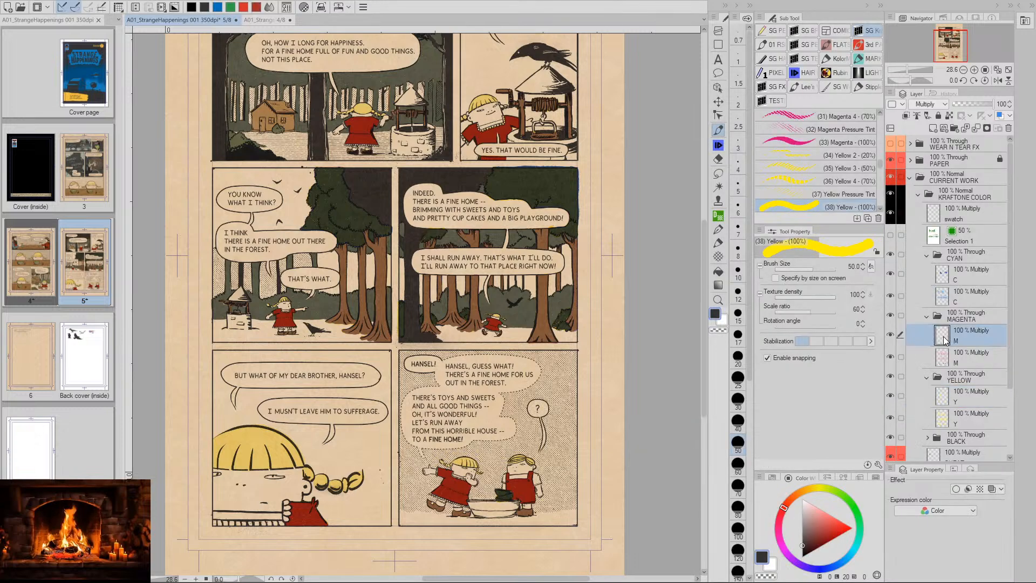
key(ctrl+u)
drag(736, 465, 763, 464)
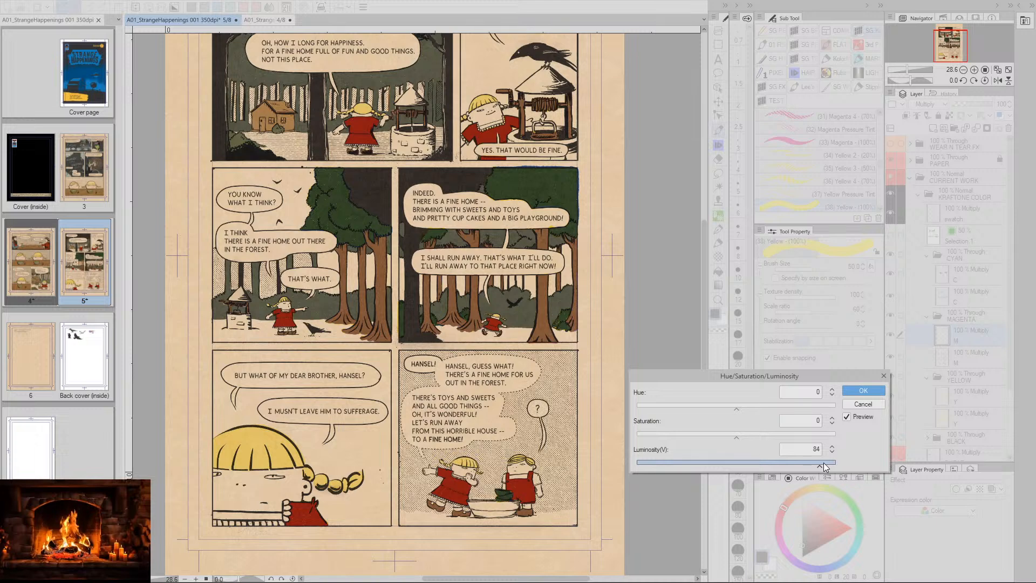
click(831, 452)
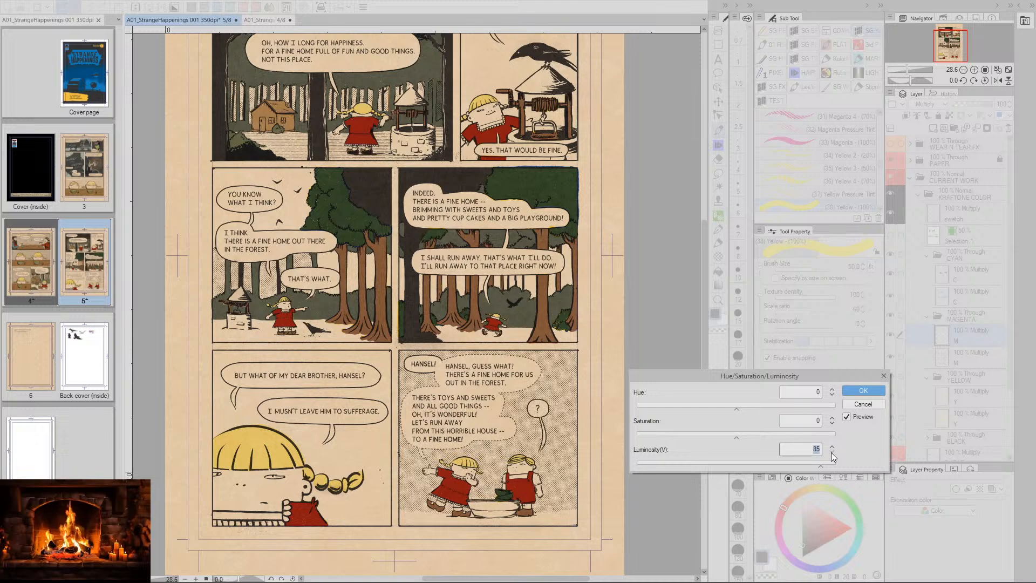
click(864, 390)
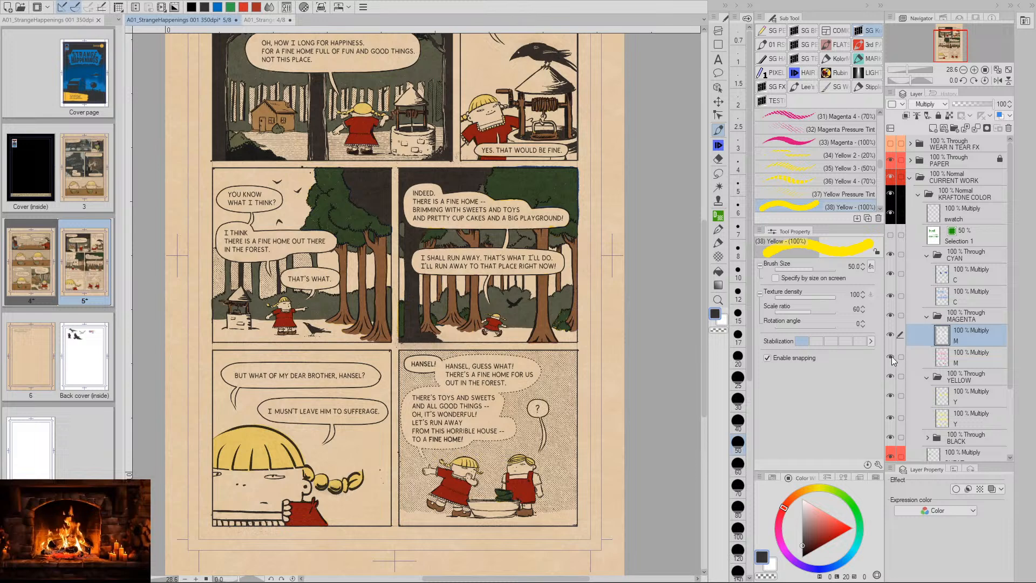
Hide the upper cyan and yellow layers to examine the magenta tint in the middle panels' foliage up close, and show both layers again
click(890, 296)
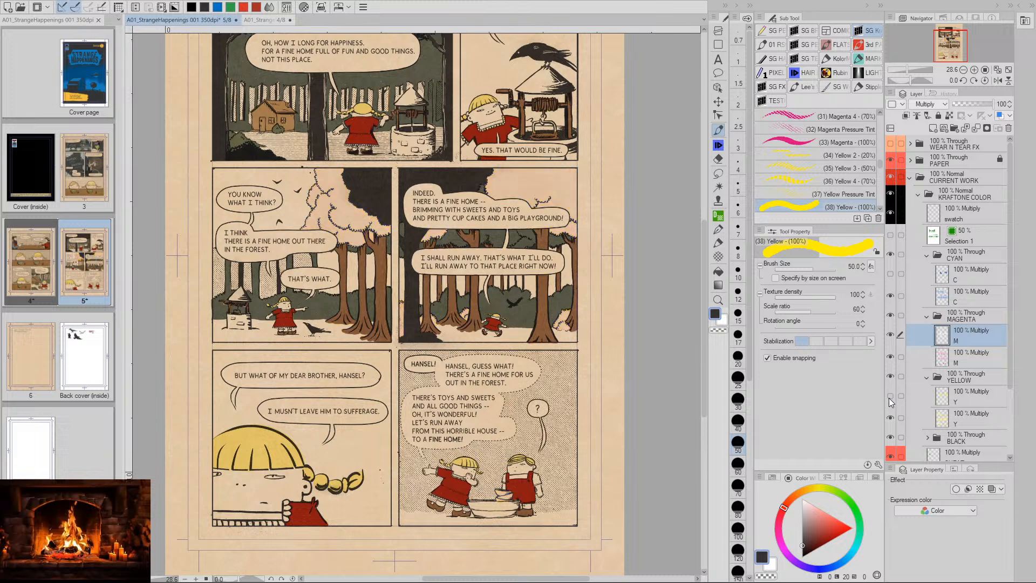
key(slash)
drag(318, 205, 364, 226)
scroll(366, 226, down, 2)
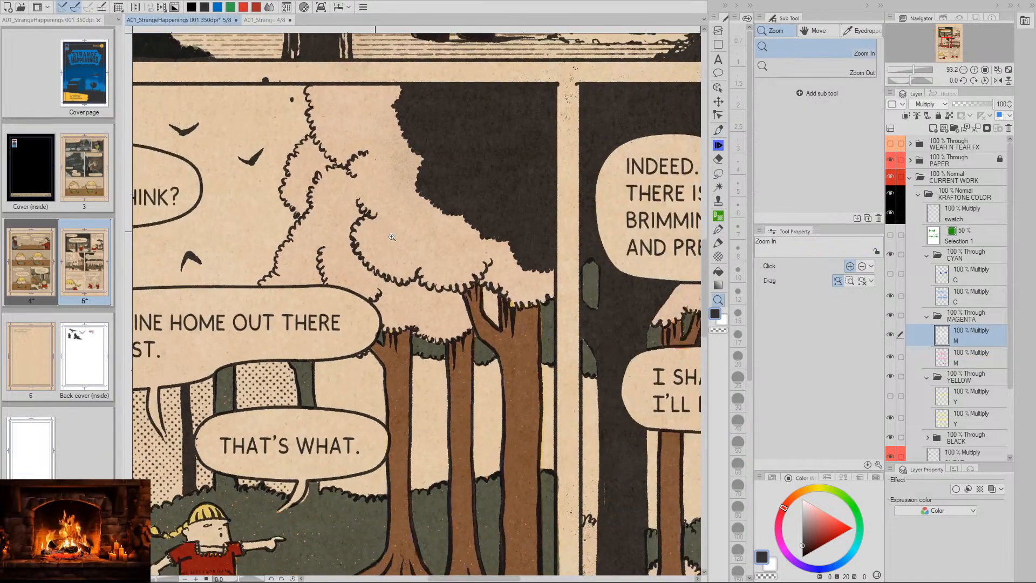
key(p)
key(space)
drag(479, 270, 463, 252)
key(slash)
drag(523, 305, 423, 323)
key(space)
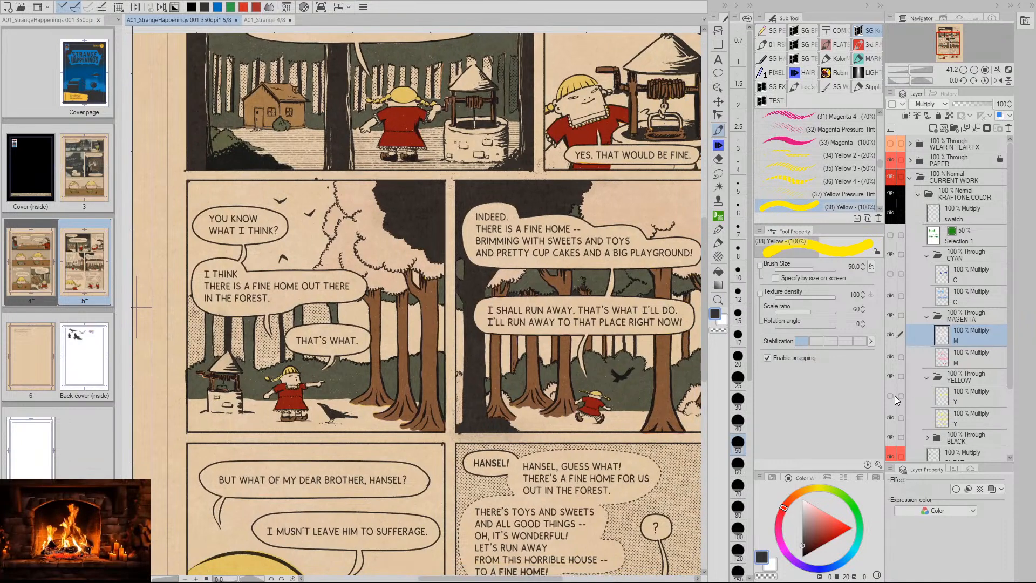
click(891, 417)
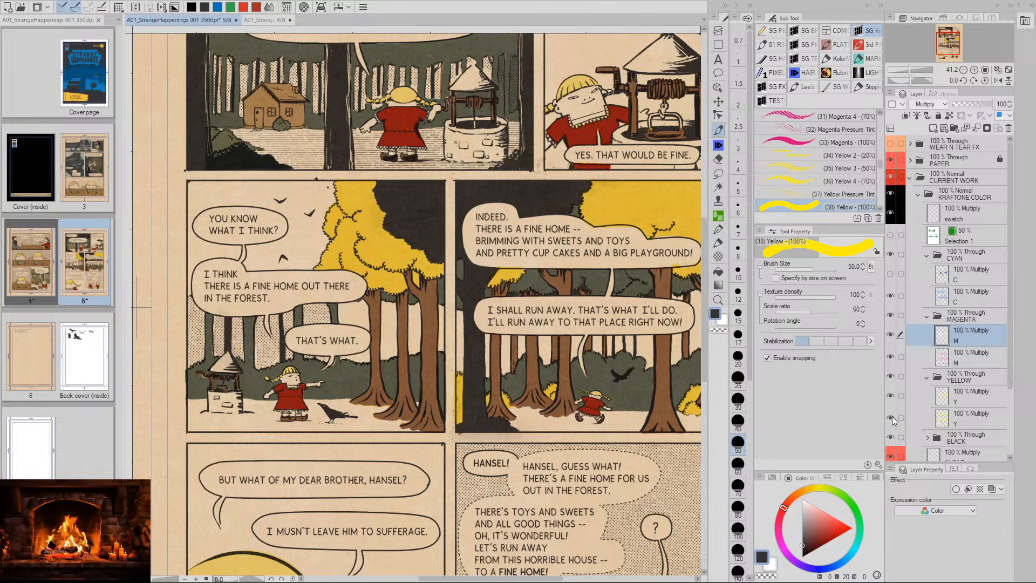
click(891, 273)
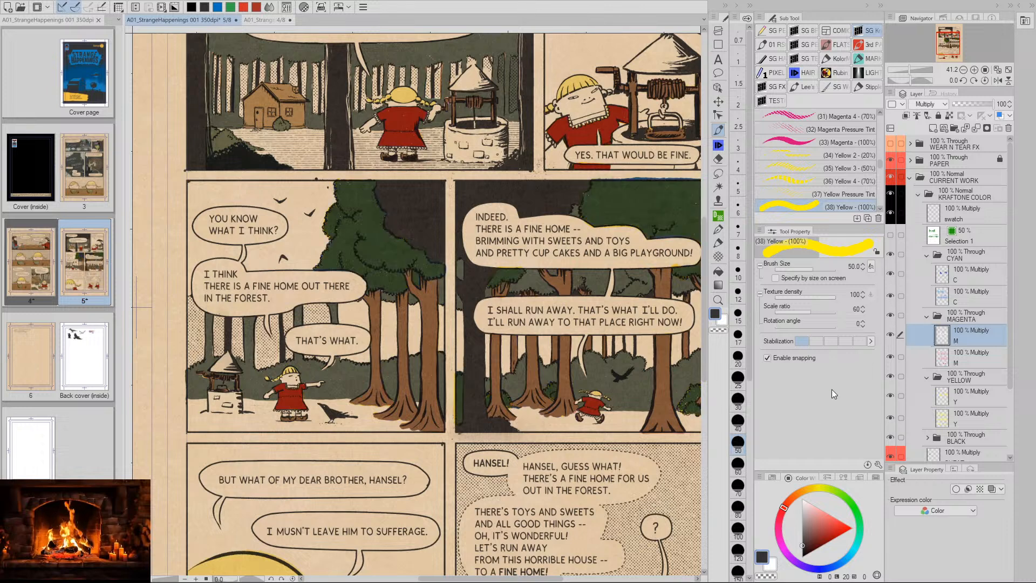
click(945, 398)
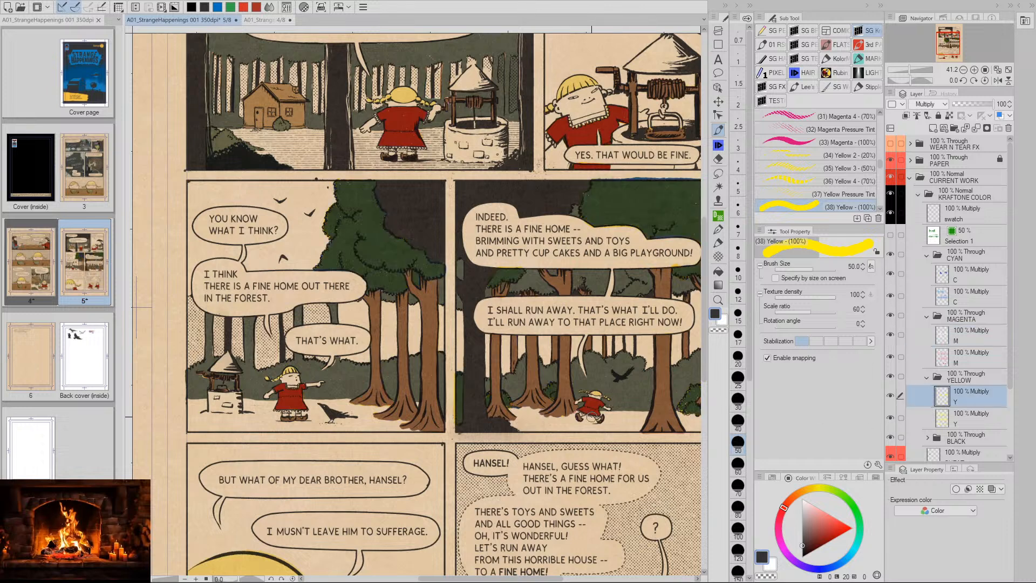
key(ctrl+u)
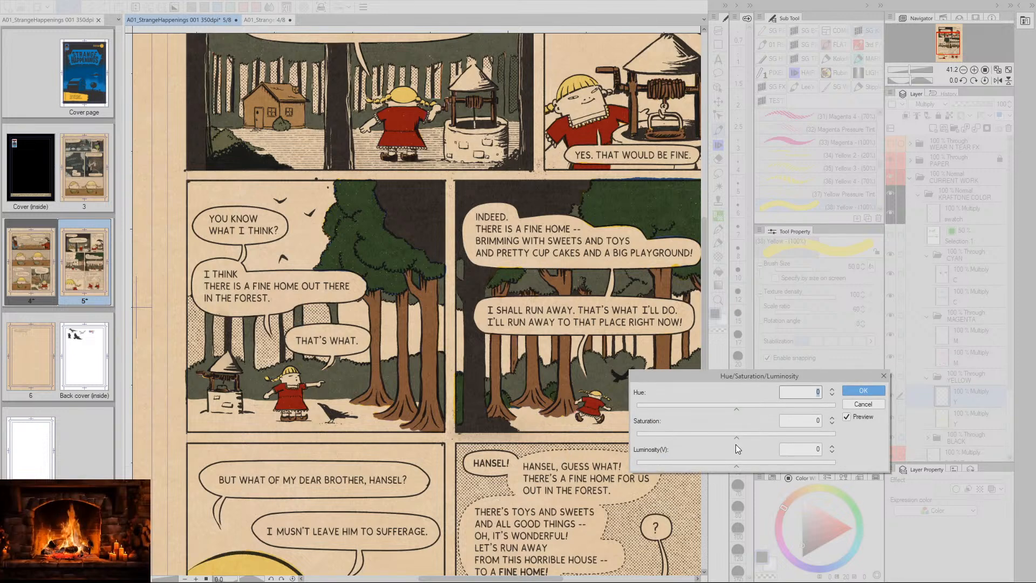
mouse_move(737, 465)
mouse_down()
mouse_move(779, 461)
mouse_move(744, 467)
mouse_up()
click(831, 451)
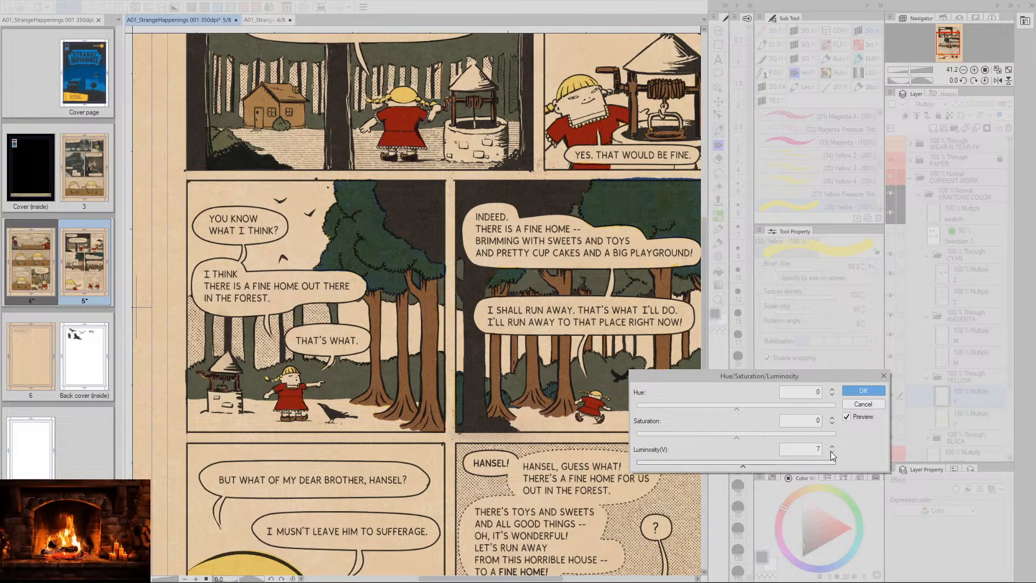
click(862, 405)
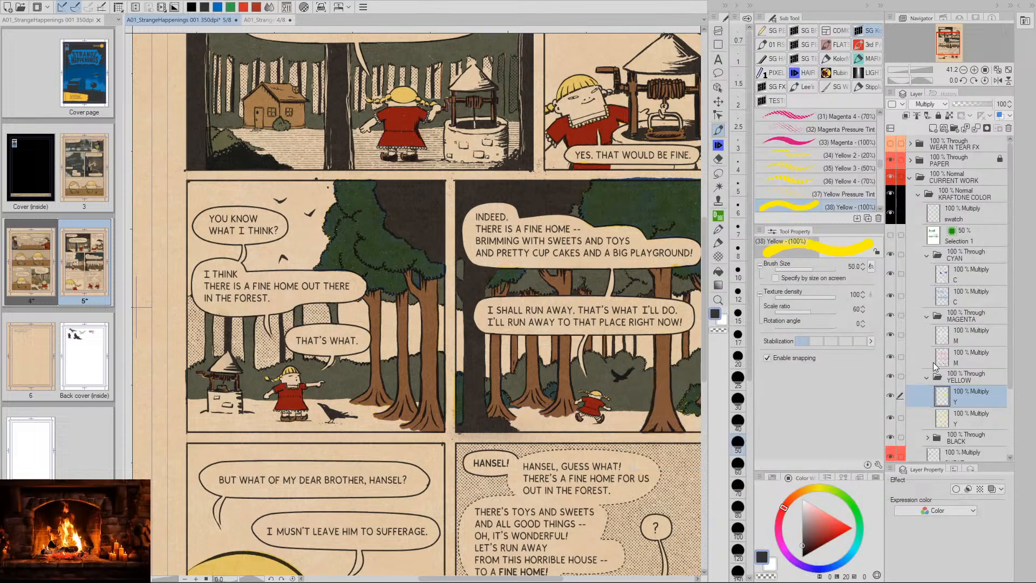
Lighten the upper cyan layer by applying a luminosity correction of 44, after comparing nearby values on the foliage
click(946, 278)
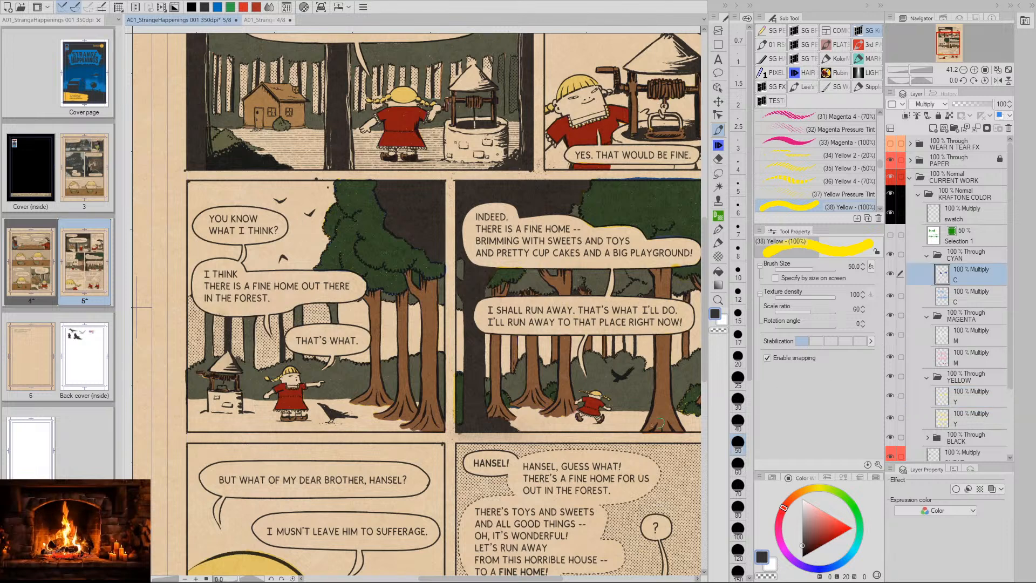
key(ctrl+u)
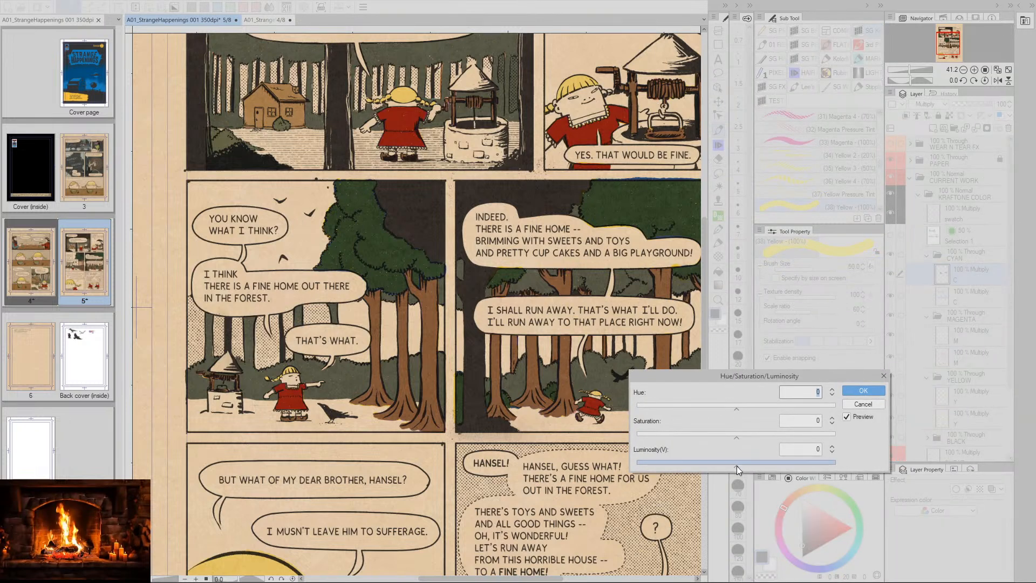
drag(736, 465, 749, 465)
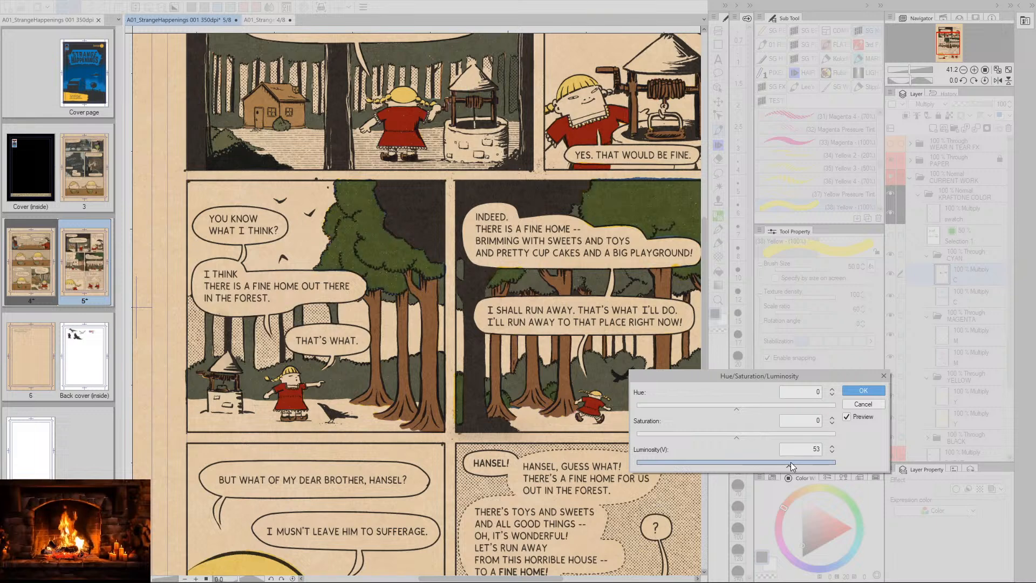
drag(797, 461, 799, 462)
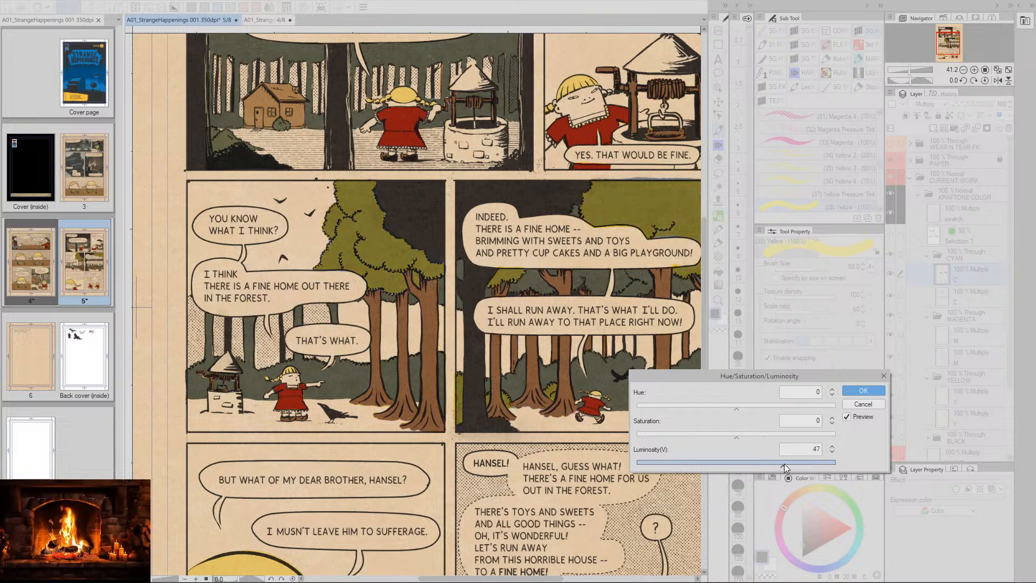
drag(788, 465, 784, 464)
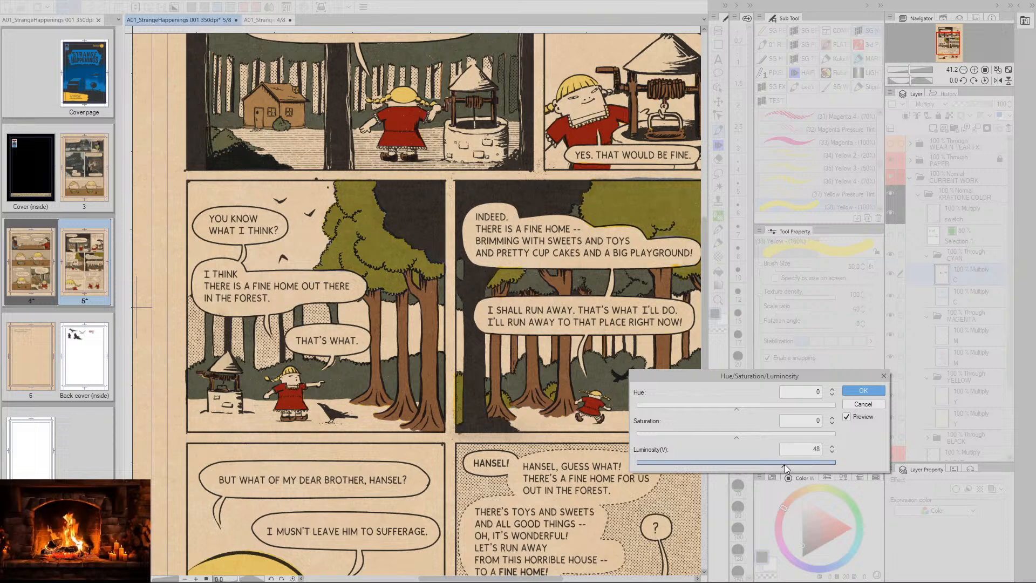
click(831, 452)
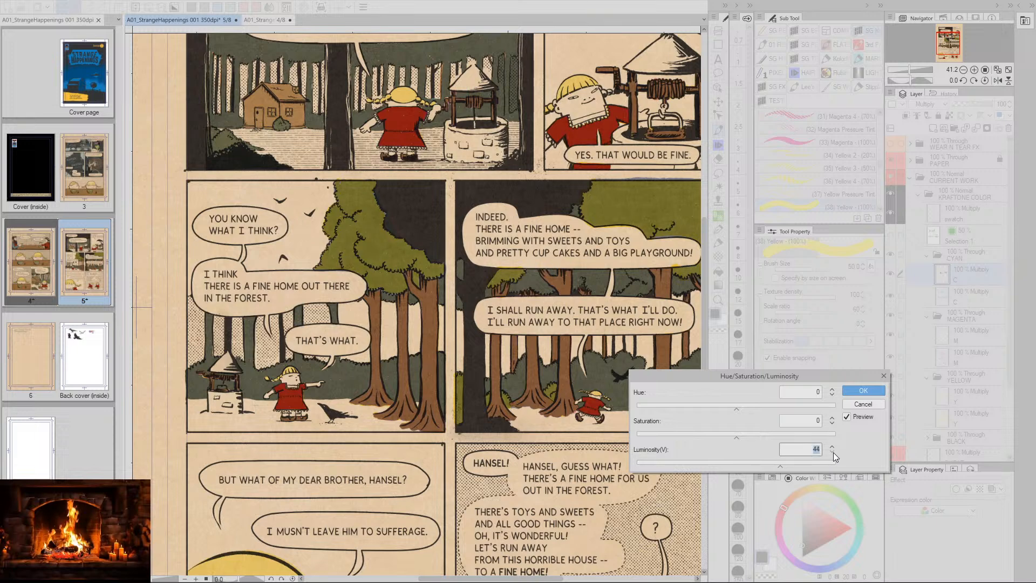
click(860, 392)
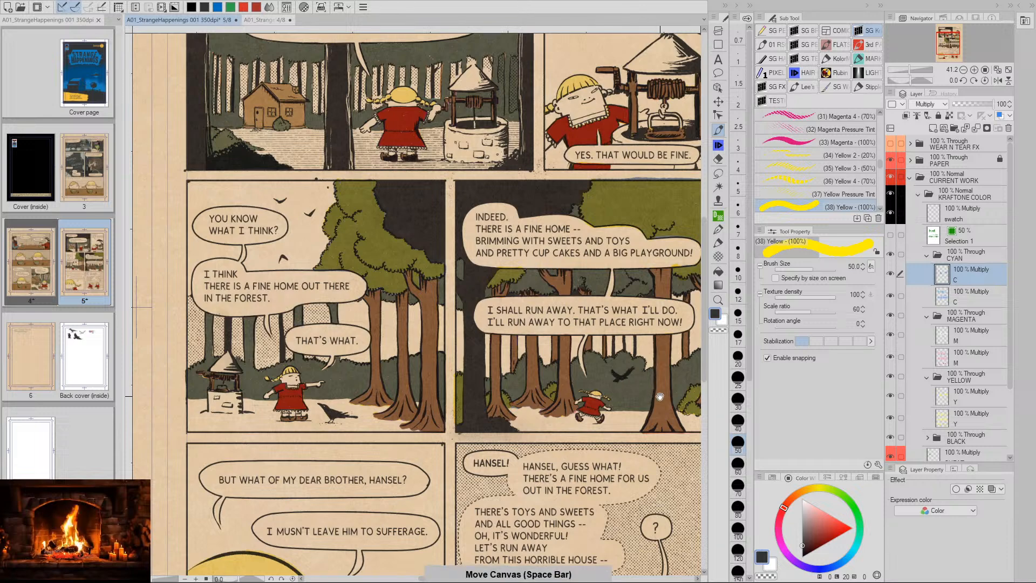
Hide the upper magenta layer and check the foliage color across the middle and lower panels
drag(651, 396, 541, 400)
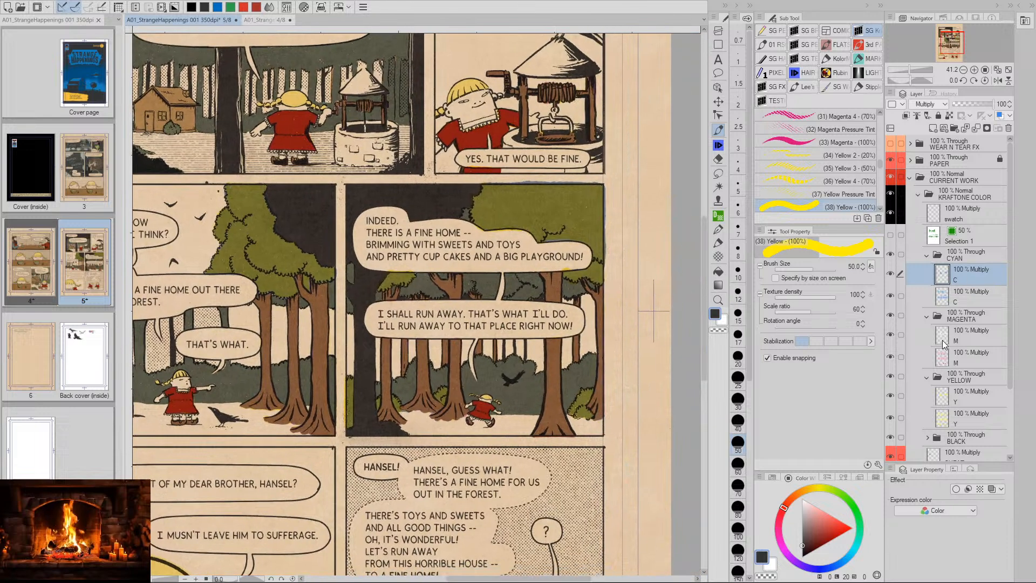
click(951, 358)
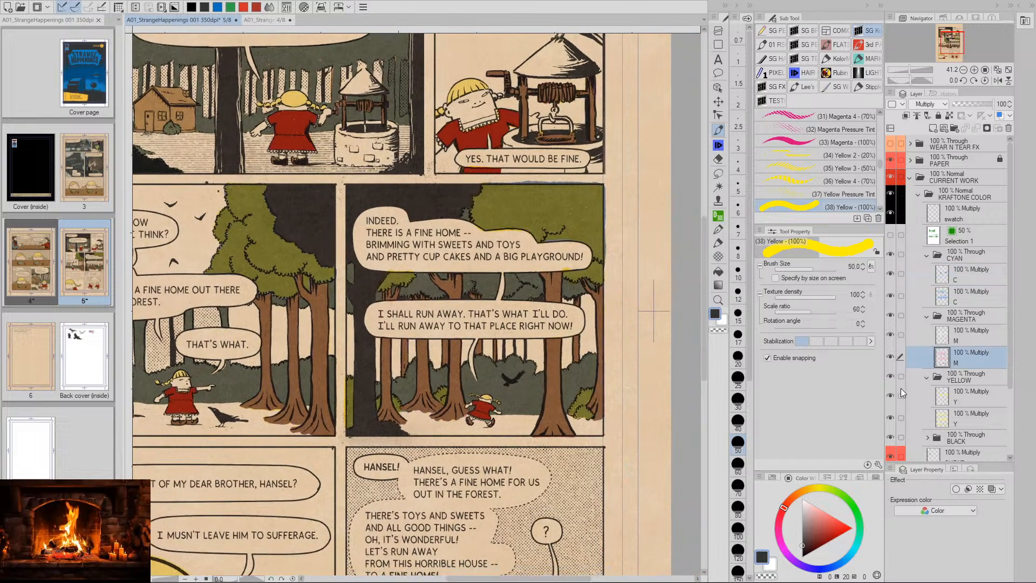
click(943, 340)
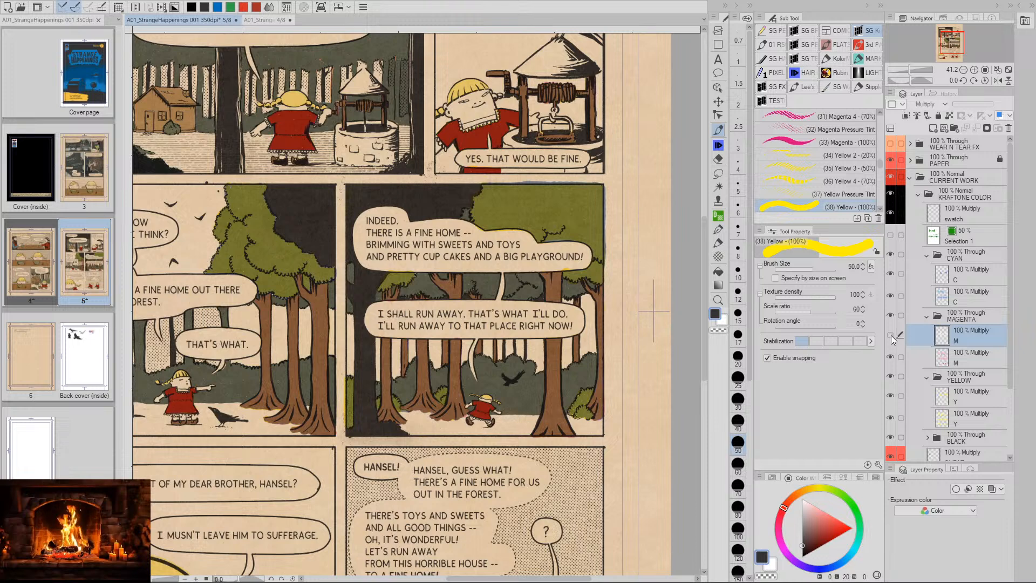
key(space)
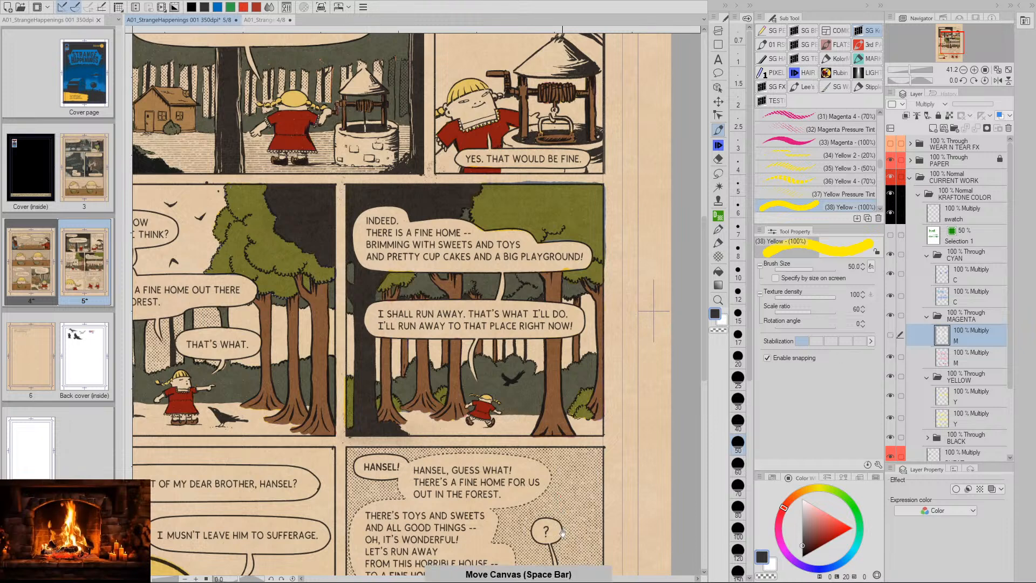
drag(563, 508, 568, 355)
drag(568, 417, 597, 469)
drag(588, 381, 593, 444)
drag(580, 345, 590, 410)
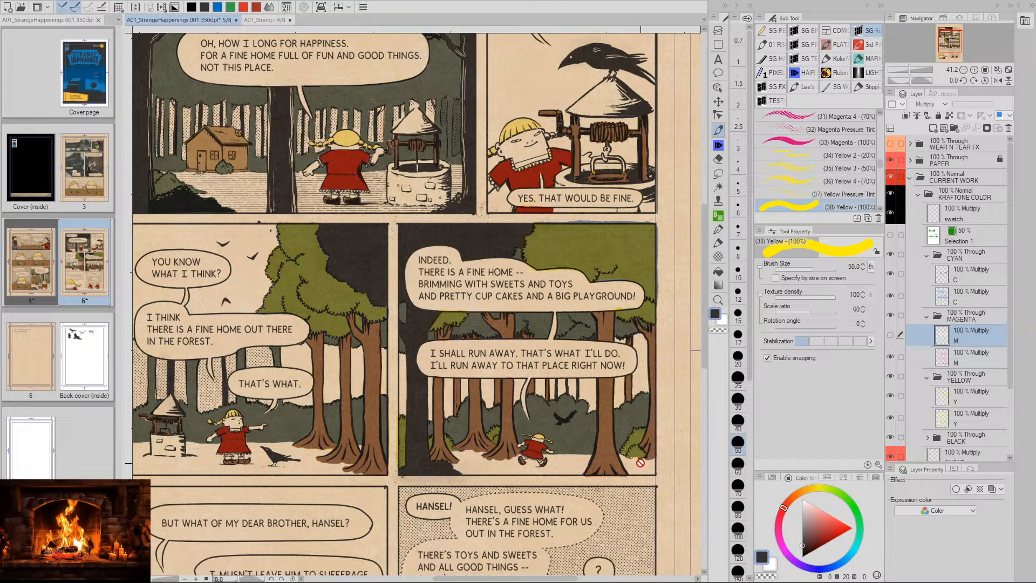
Mute the upper yellow layer by applying a saturation correction of -25
click(935, 398)
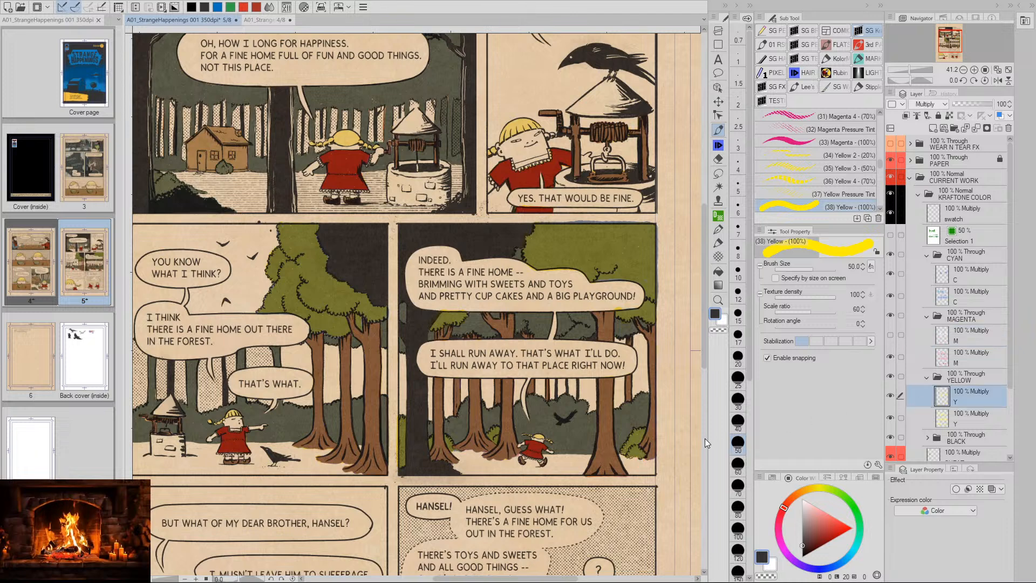
key(ctrl+u)
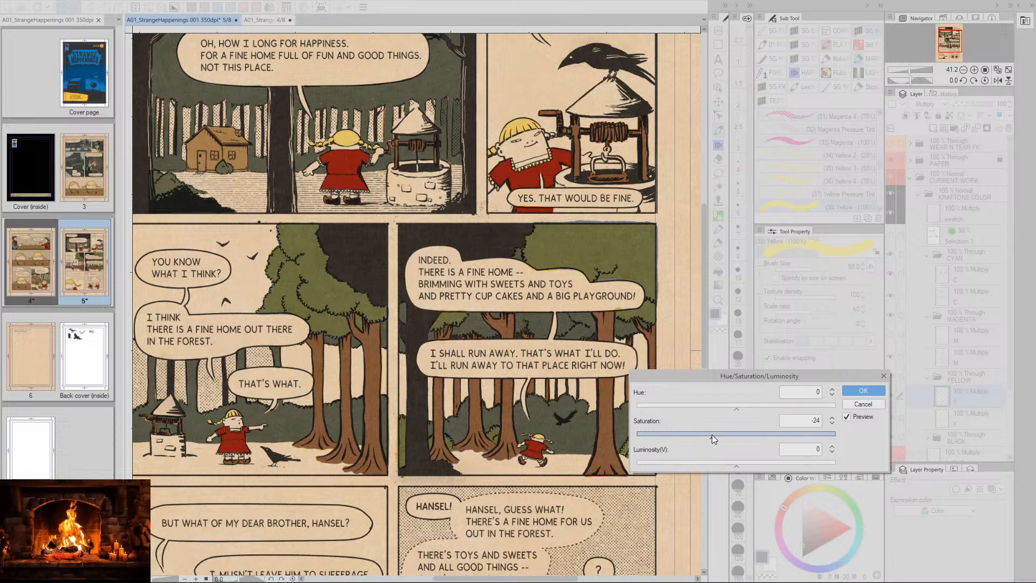
click(831, 423)
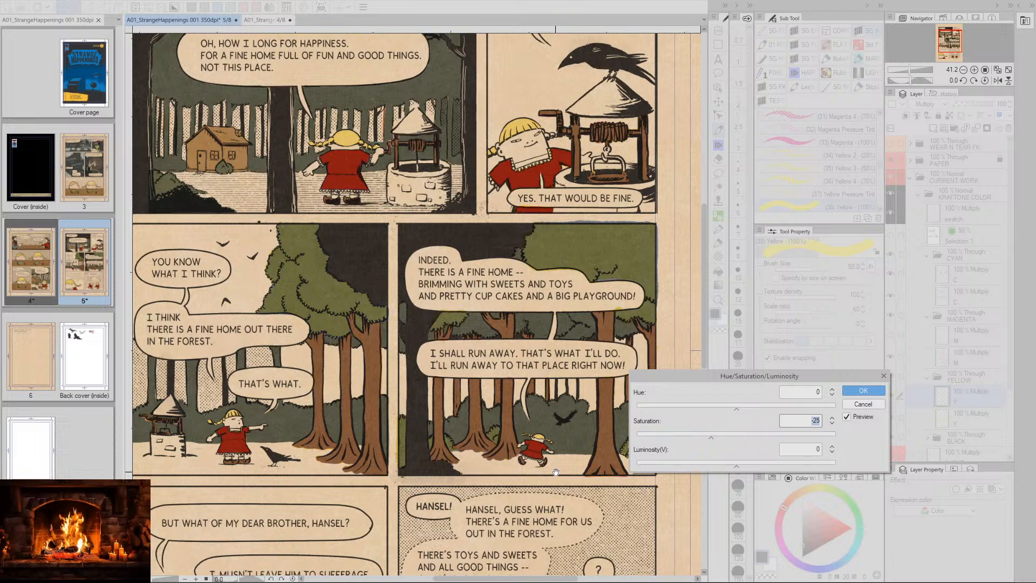
key(Return)
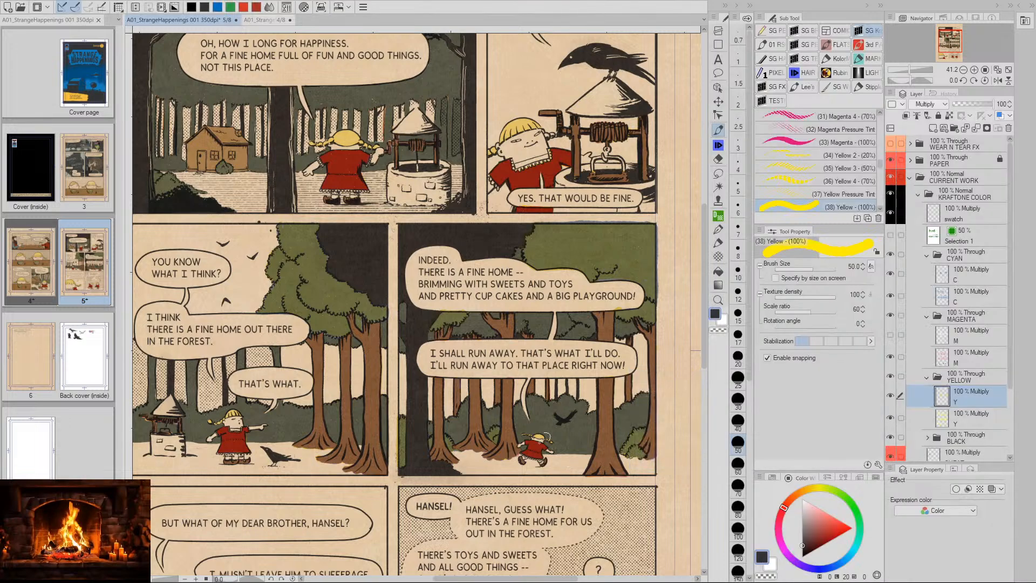
Examine the adjusted foliage colors on the whole page and up close in each row of panels
key(slash)
drag(586, 408, 541, 349)
key(p)
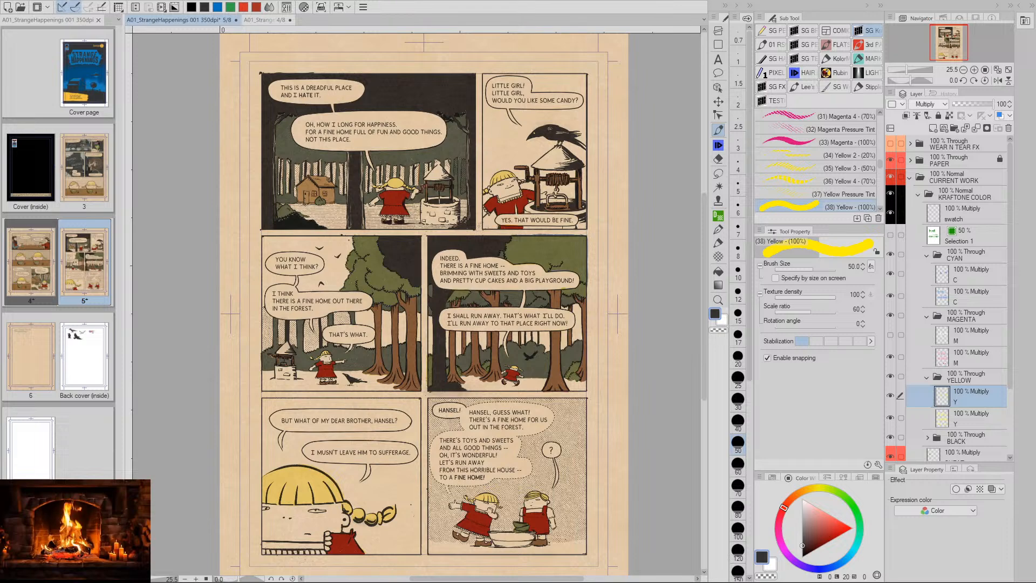
key(space)
mouse_move(374, 482)
mouse_down()
mouse_move(406, 381)
mouse_move(480, 381)
mouse_move(448, 381)
mouse_move(460, 435)
mouse_move(434, 422)
mouse_move(407, 429)
mouse_up()
key(slash)
key(space)
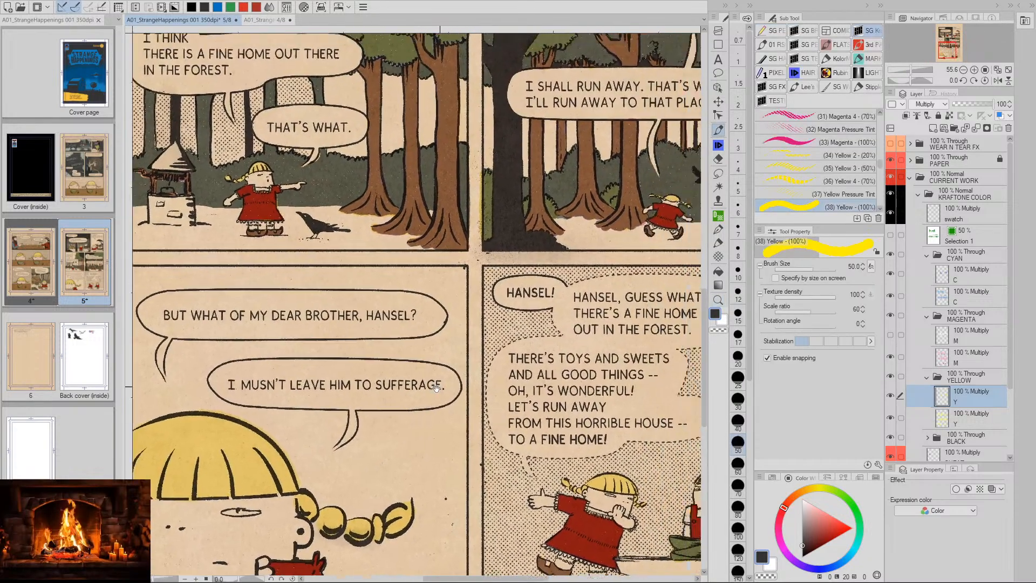
drag(461, 338, 337, 483)
drag(470, 259, 296, 465)
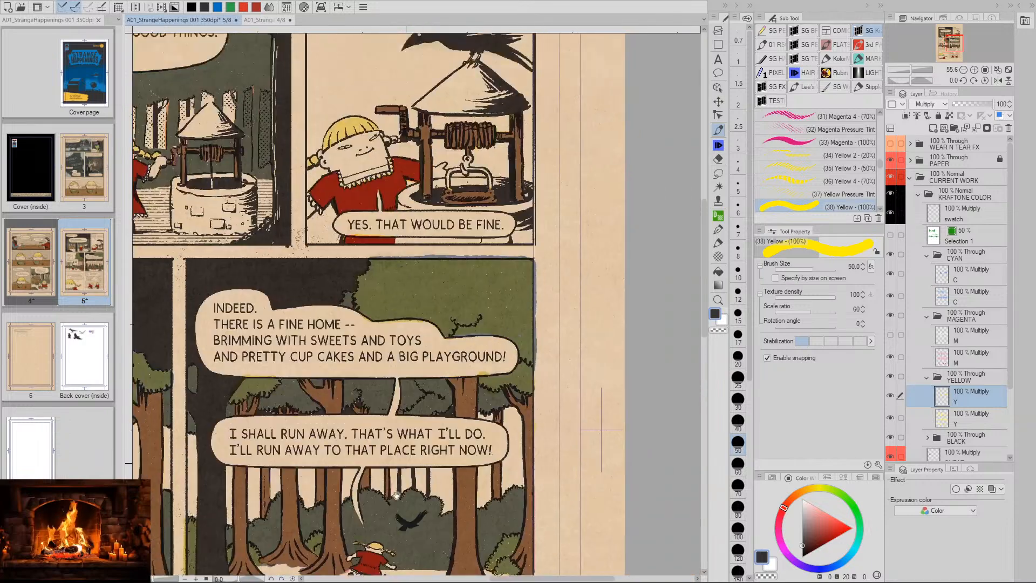
mouse_move(438, 167)
mouse_down()
mouse_move(433, 218)
mouse_move(466, 335)
mouse_move(457, 314)
mouse_move(500, 279)
mouse_up()
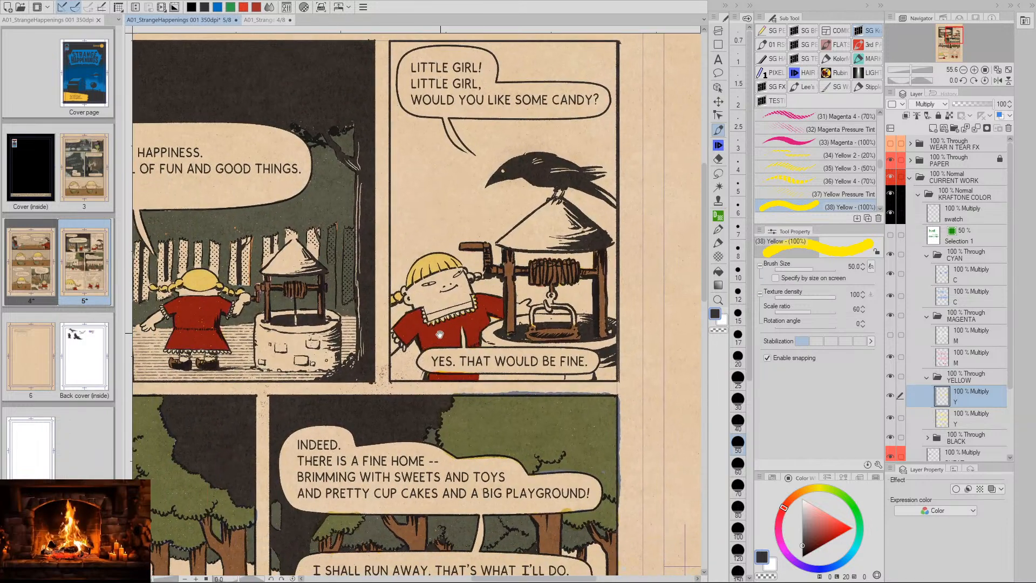
drag(434, 367, 469, 208)
drag(480, 481, 546, 324)
drag(474, 461, 526, 404)
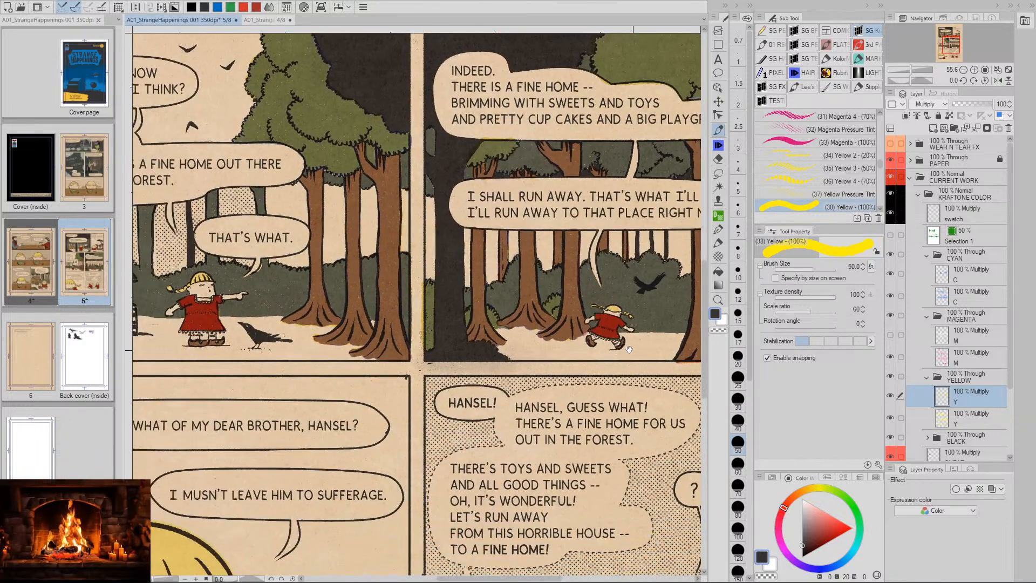
drag(485, 330, 394, 254)
key(/)
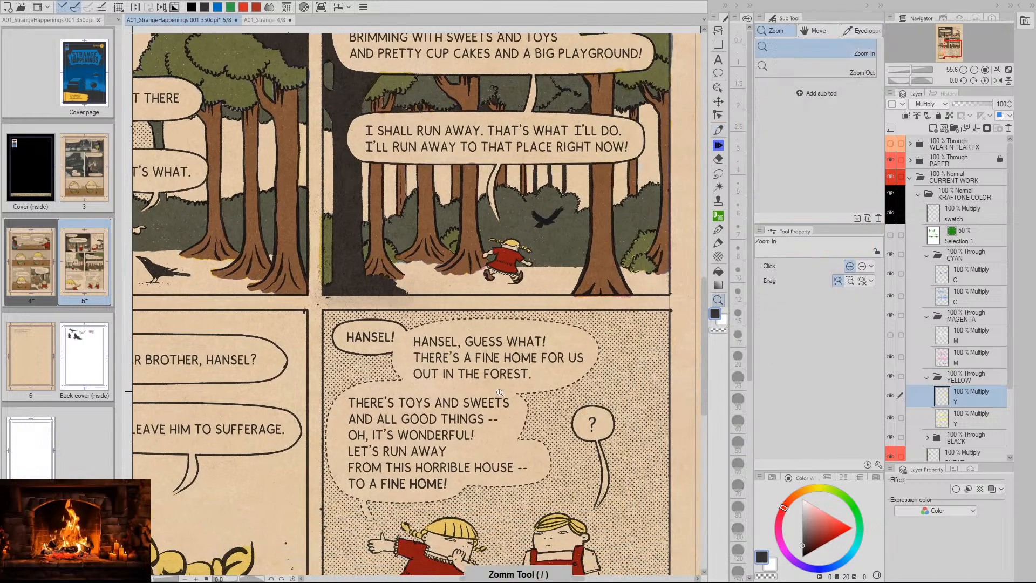
drag(477, 325, 480, 397)
key(space)
drag(478, 227, 455, 252)
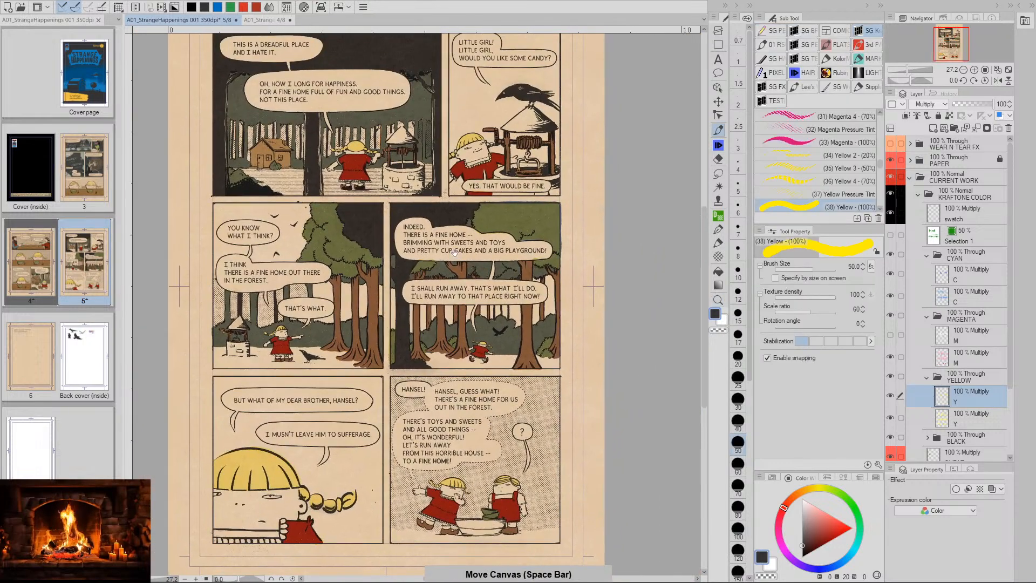